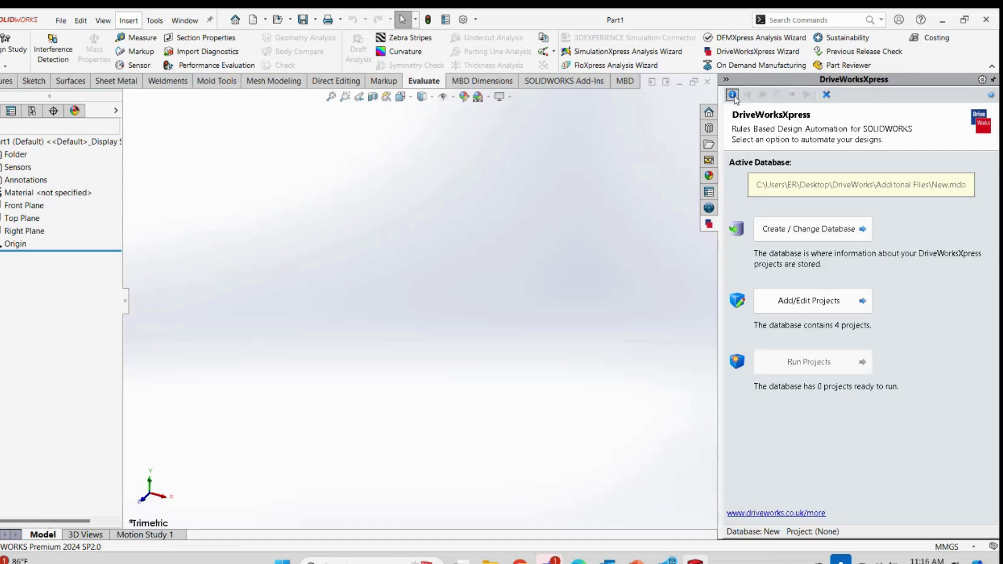
Start changing the DriveWorksXpress database and create a new folder named Spanner on the Desktop
left_click(798, 239)
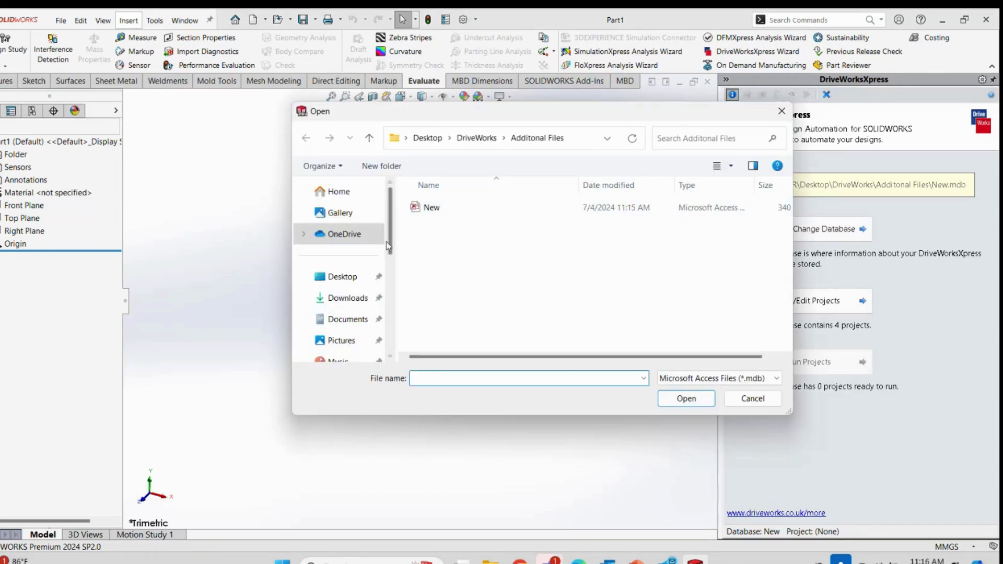
left_click(342, 276)
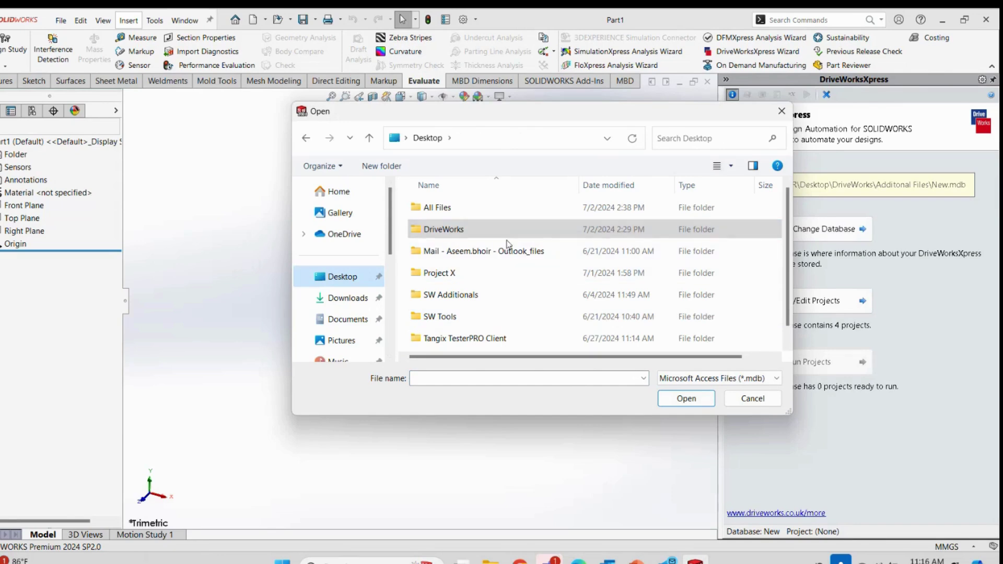
right_click(405, 251)
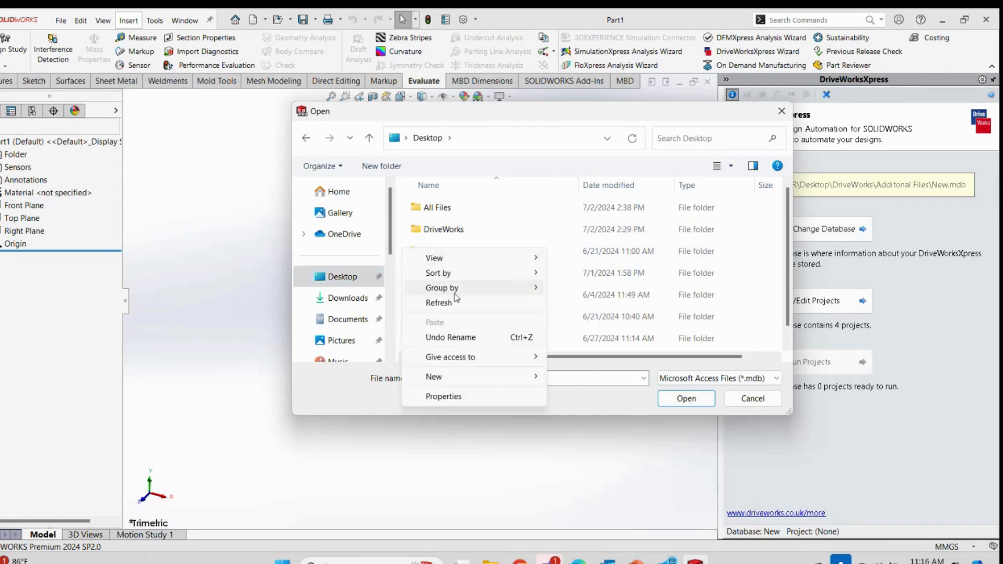
mouse_move(538, 376)
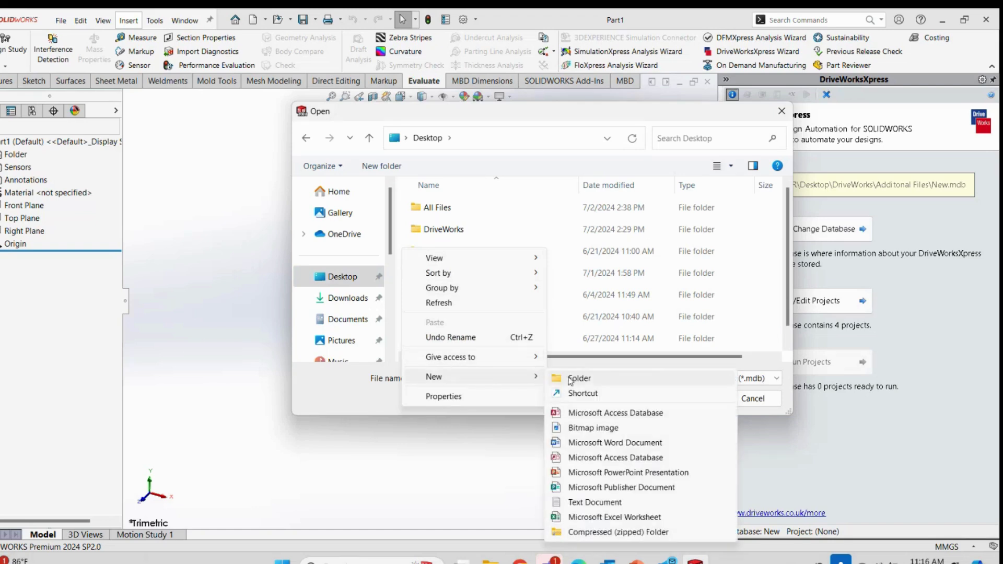
left_click(577, 378)
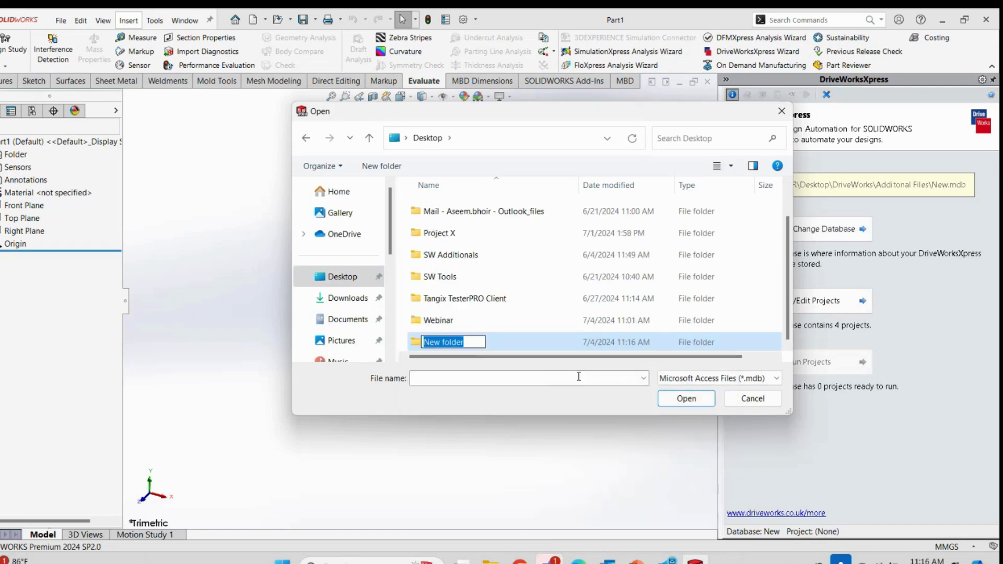
type("Spann")
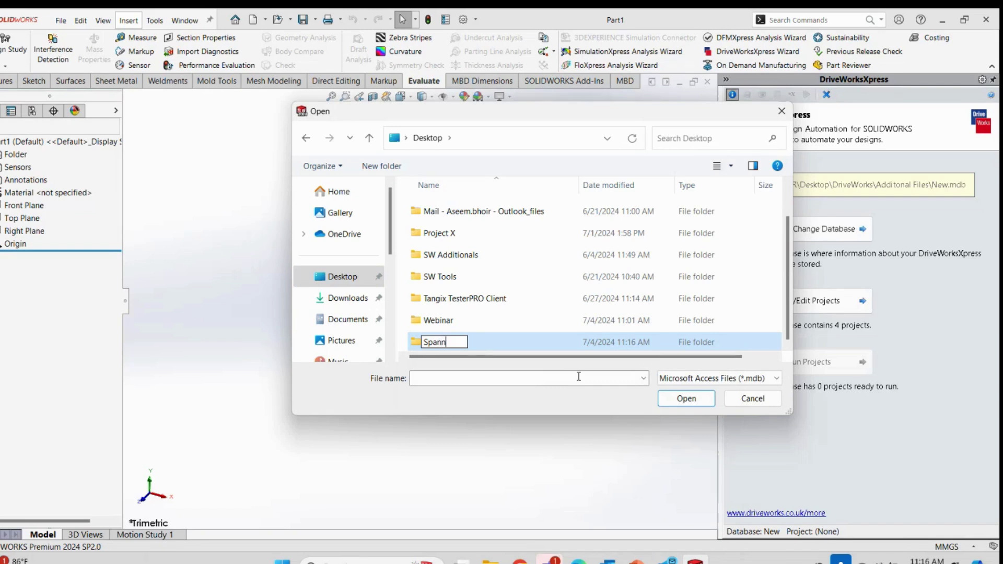
type("er")
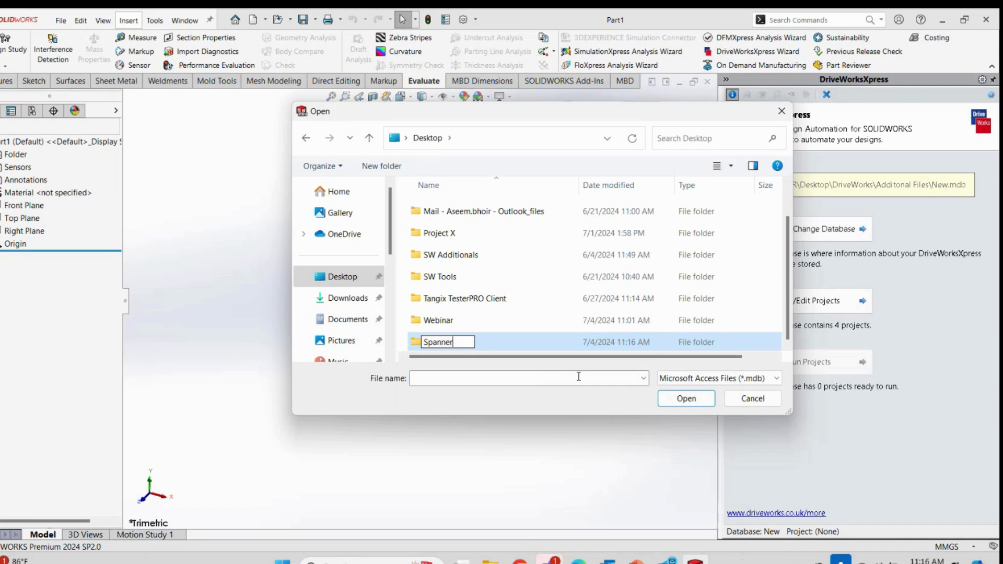
Create a new DriveWorksXpress database named Spanner inside the Spanner folder
left_click(687, 399)
left_click(687, 398)
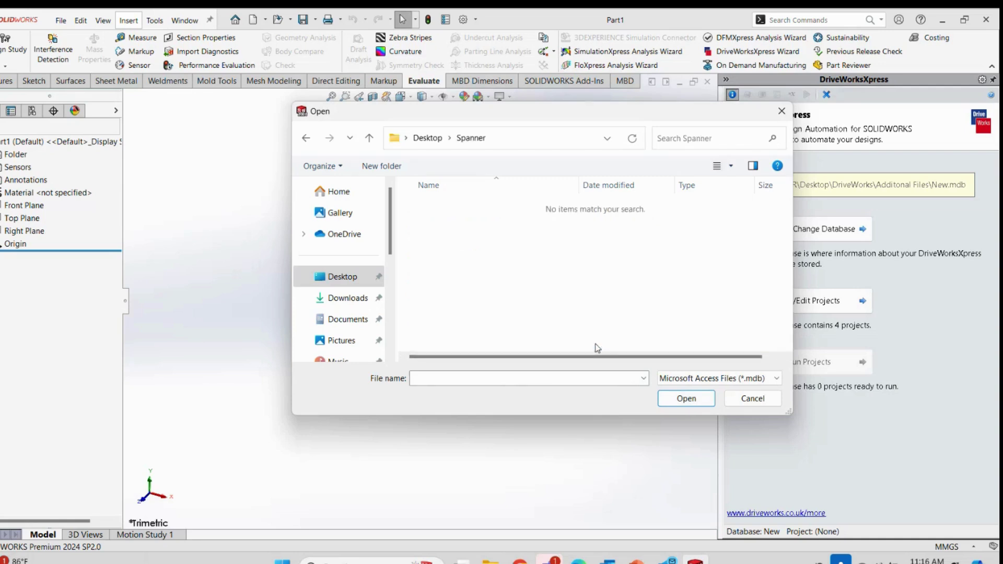
type("Spanner")
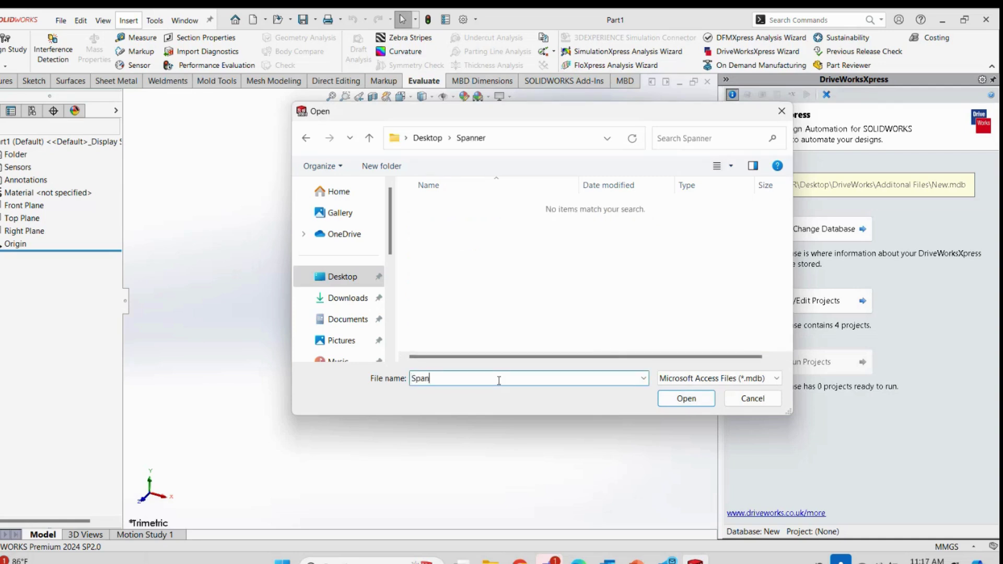
left_click(702, 399)
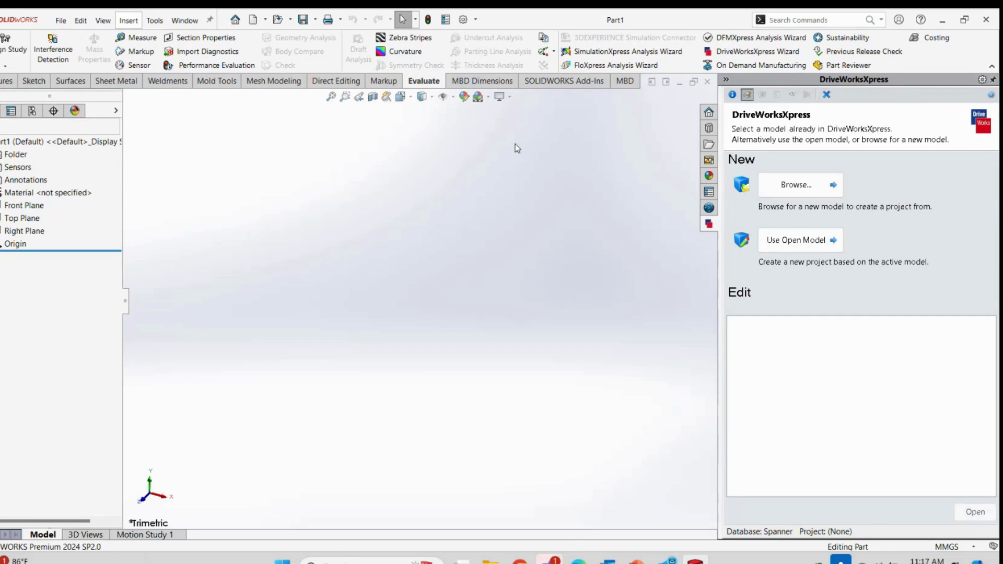
Start a sketch on the Front Plane and draw a vertical midpoint construction line about 154 mm long, centred on the origin
left_click(20, 207)
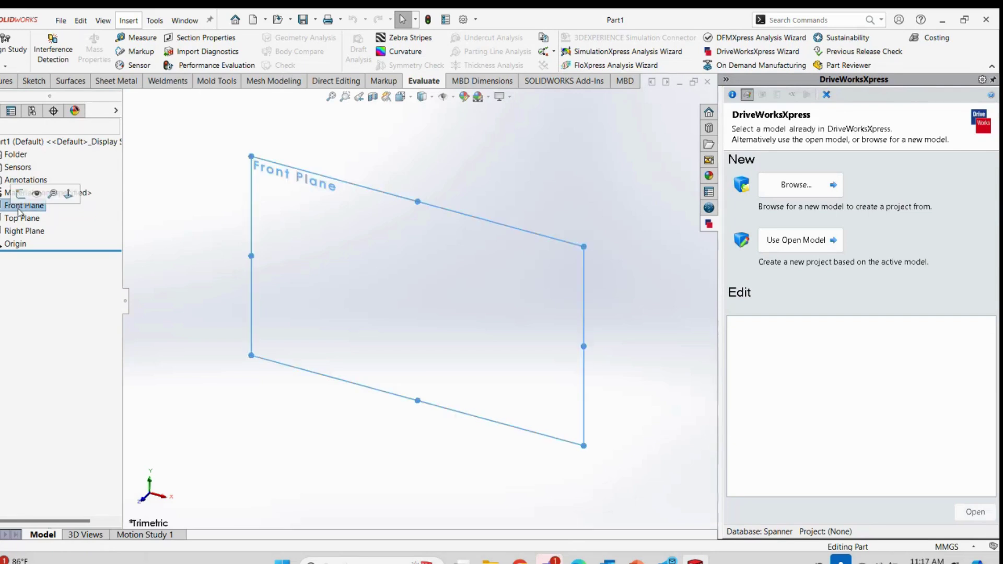
left_click(21, 194)
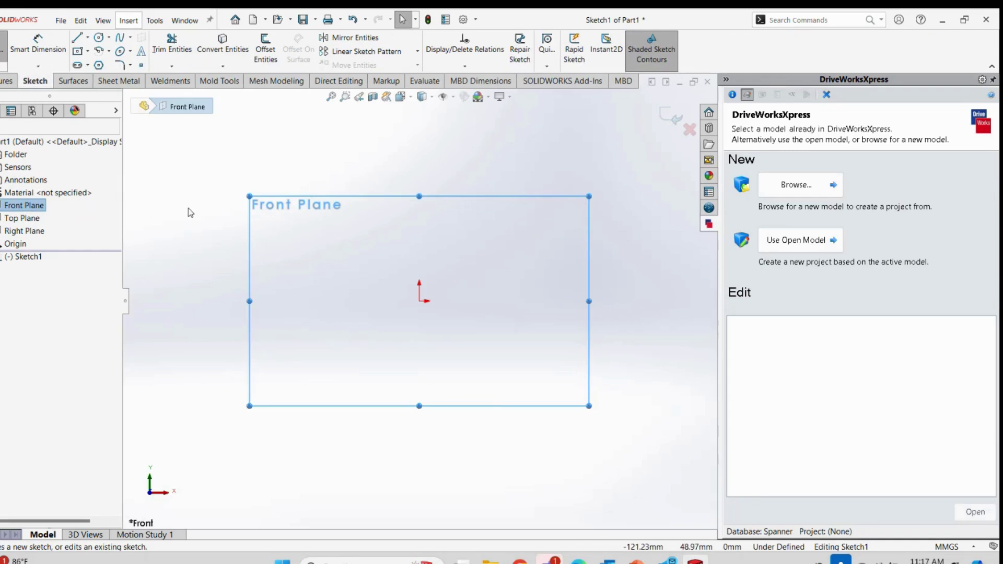
left_click(77, 37)
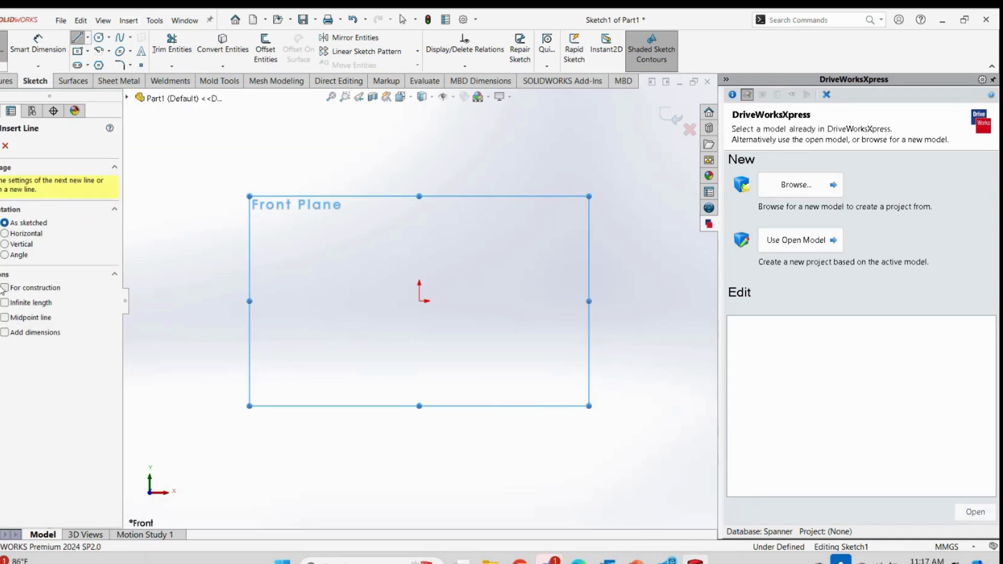
left_click(4, 287)
left_click(4, 318)
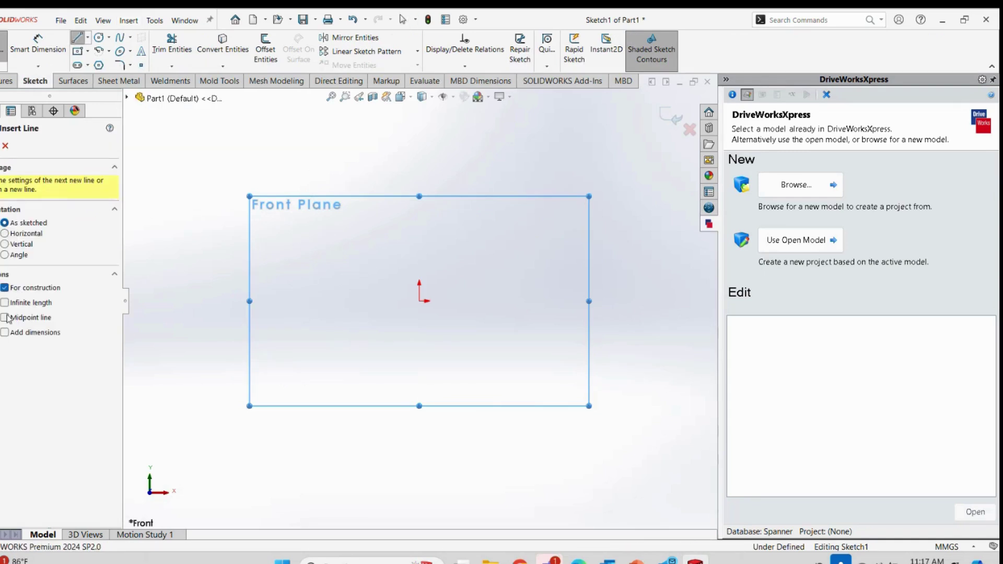
left_click(419, 301)
left_click(419, 154)
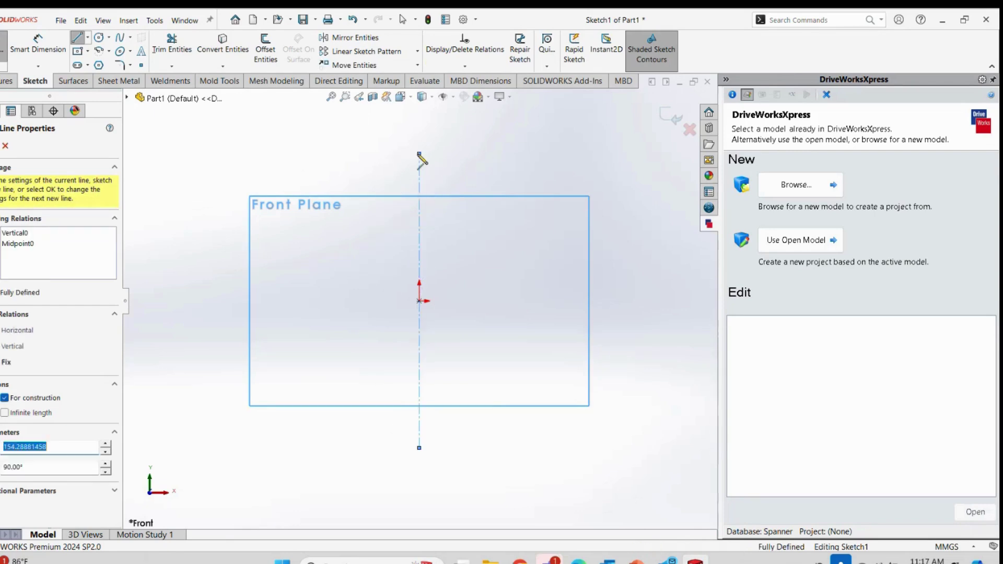
right_click(522, 180)
left_click(523, 184)
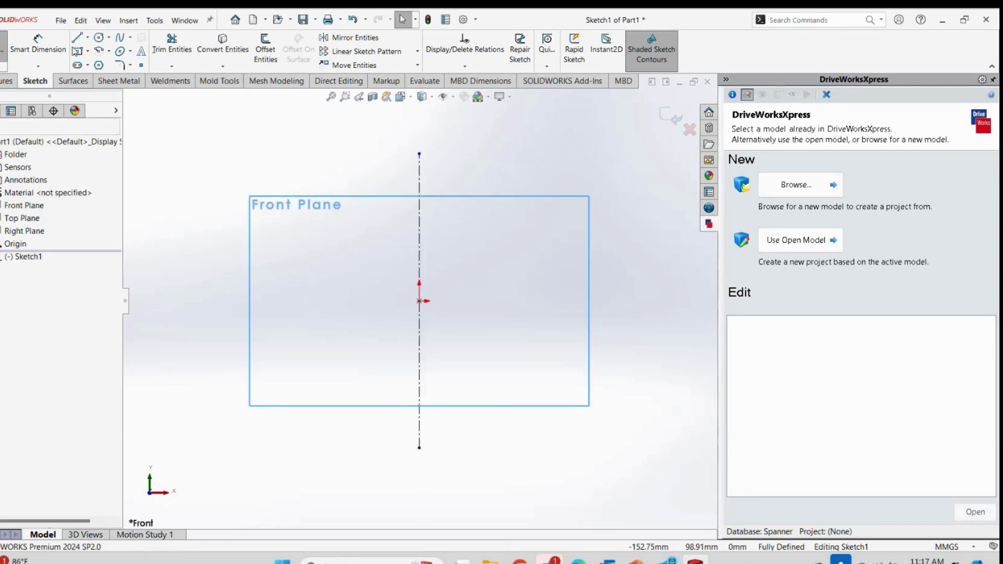
Draw inscribed-circle hexagons centred on the construction line's ends, about 22 mm in diameter at the upper end and 40 mm at the lower
left_click(99, 65)
left_click(419, 155)
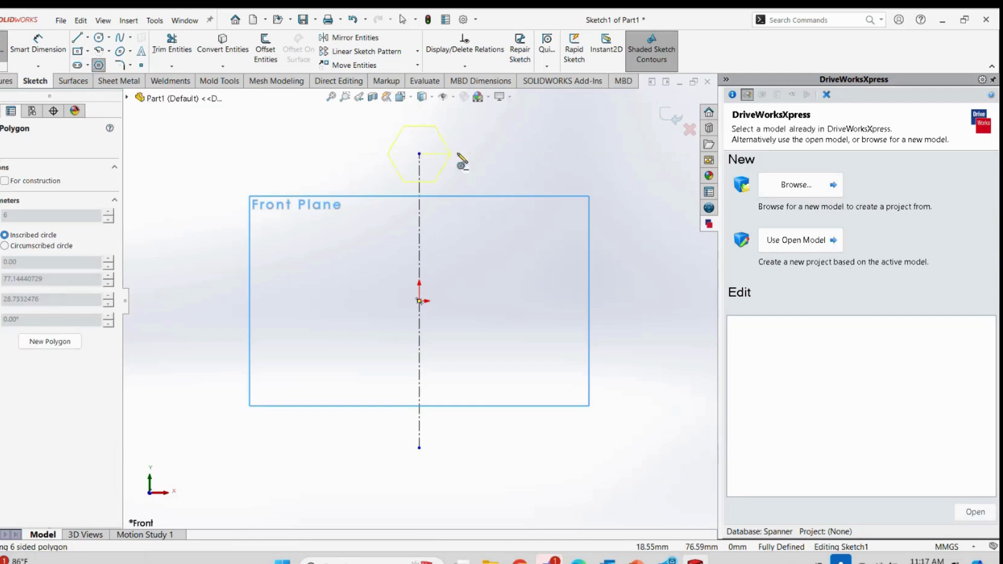
left_click(421, 132)
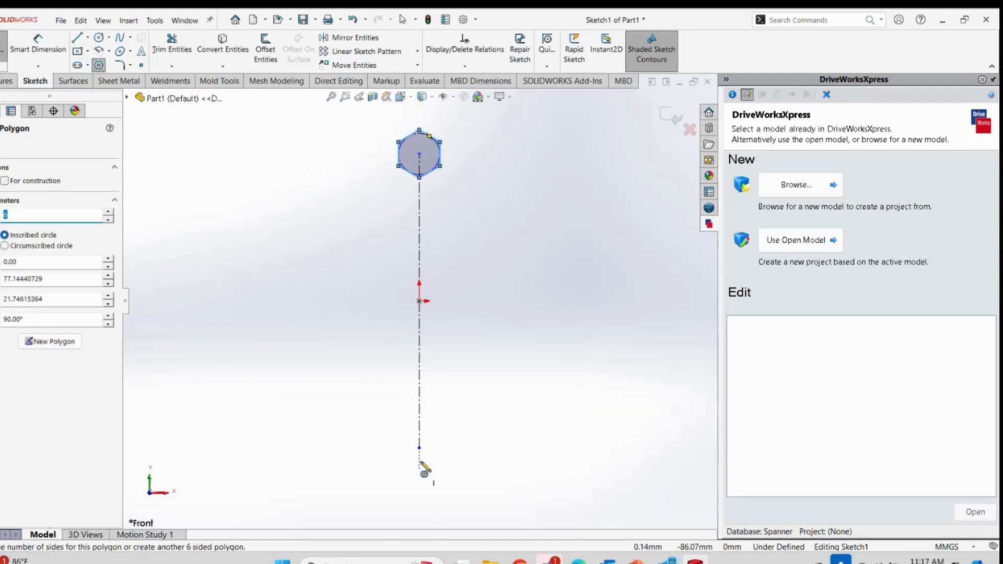
left_click(419, 447)
left_click(421, 409)
right_click(519, 400)
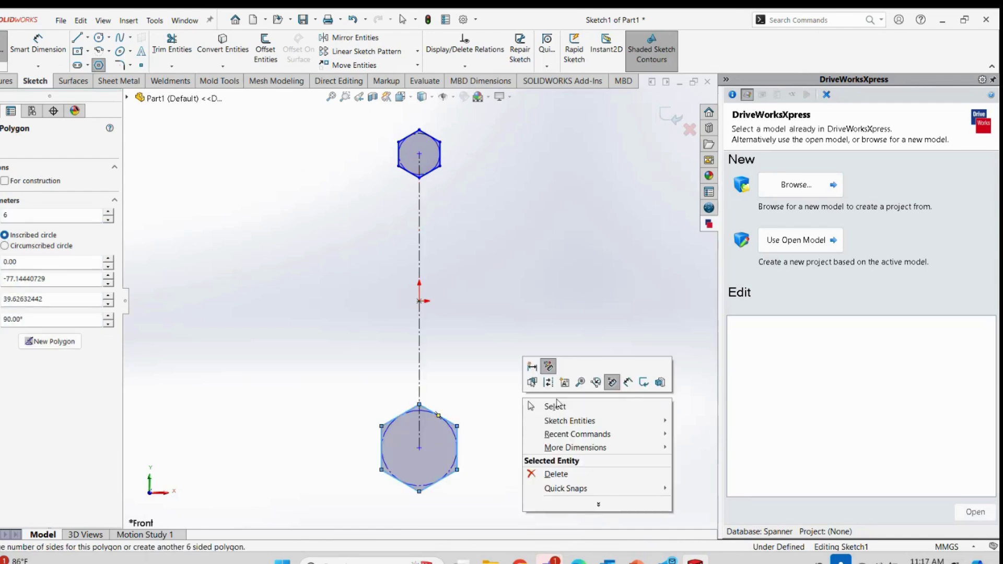
left_click(544, 406)
Dimension the hexagons' inscribed circles, setting the upper diameter to 10 mm and the lower to 12 mm
left_click(37, 46)
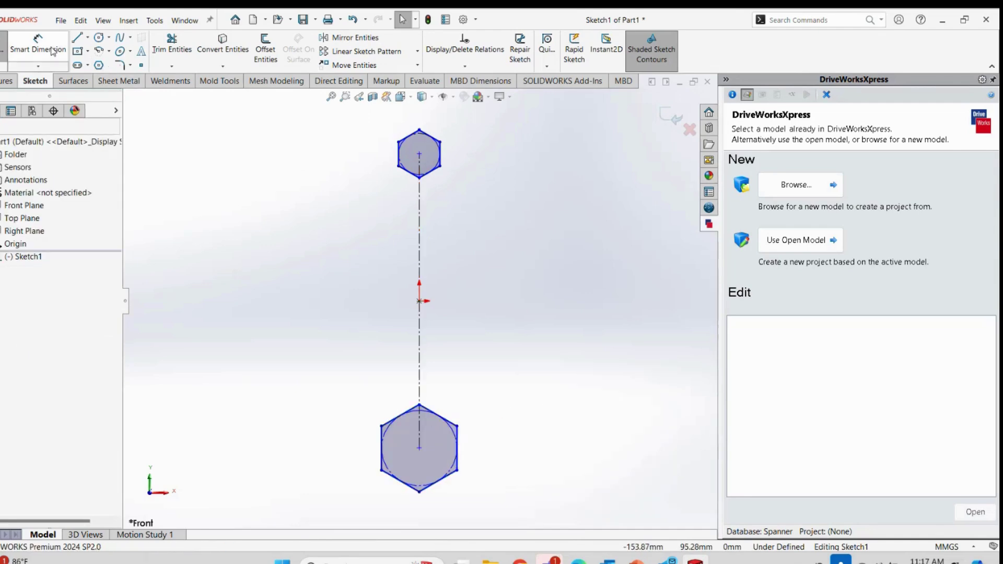
left_click(441, 155)
left_click(519, 189)
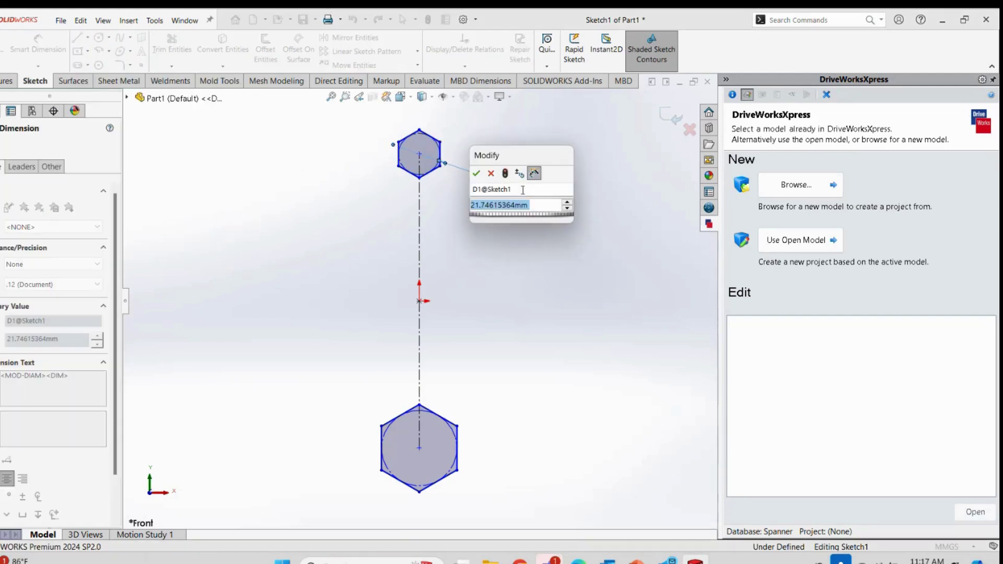
type("10")
key("Return")
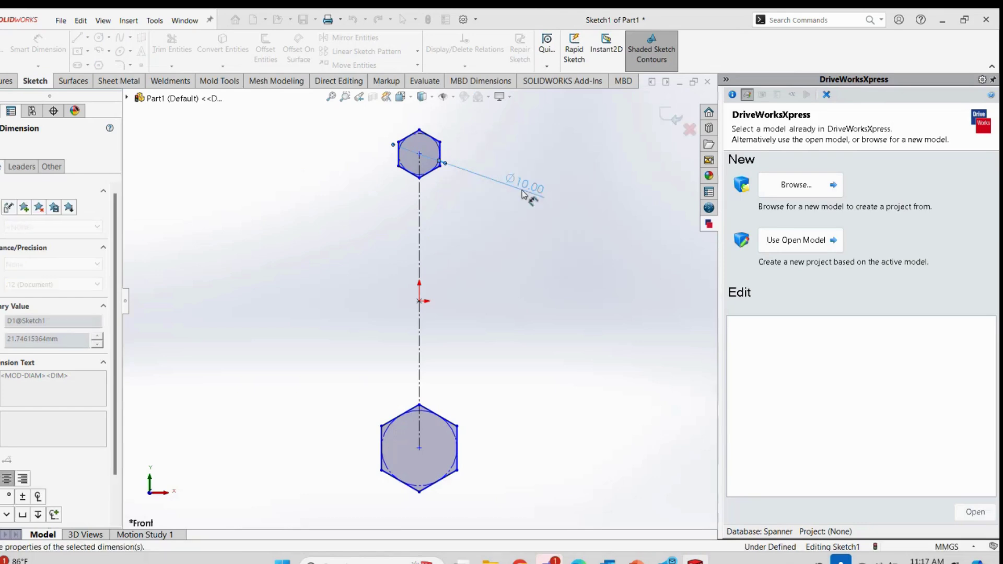
left_click(455, 430)
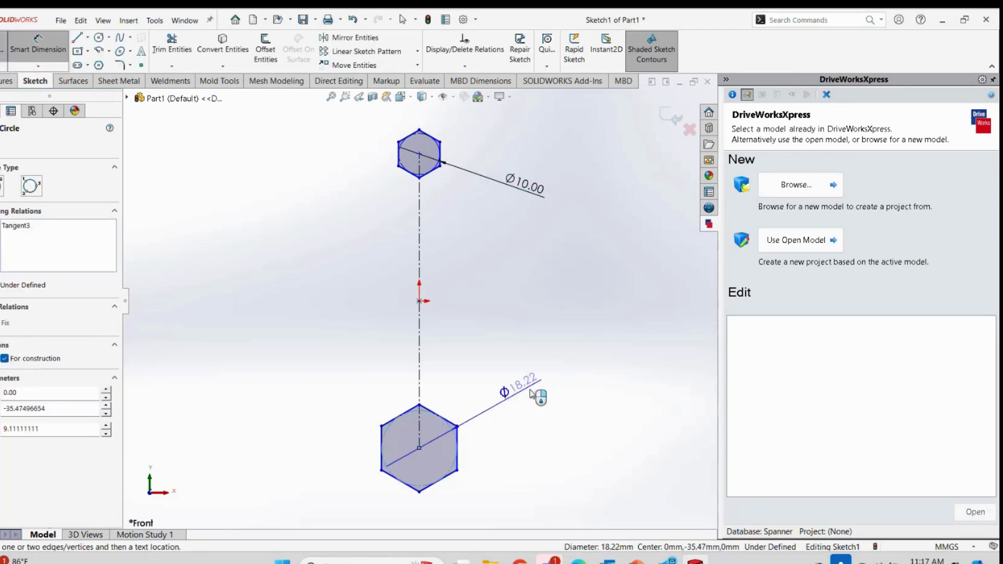
left_click(532, 392)
type("12")
key("Return")
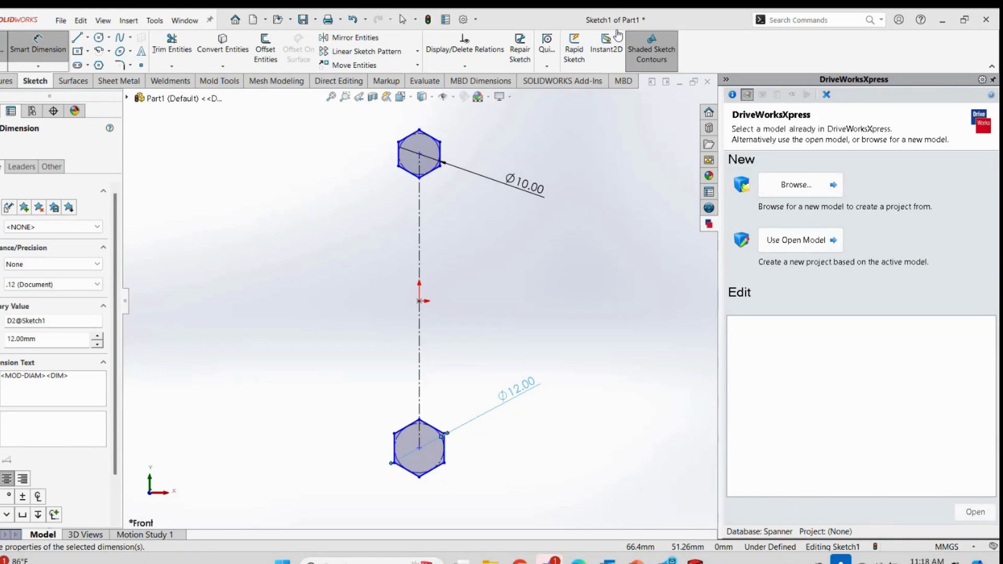
Switch to the Microsoft Teams meeting, admit the participant waiting in the lobby, and return to the sketch
key("alt+Tab")
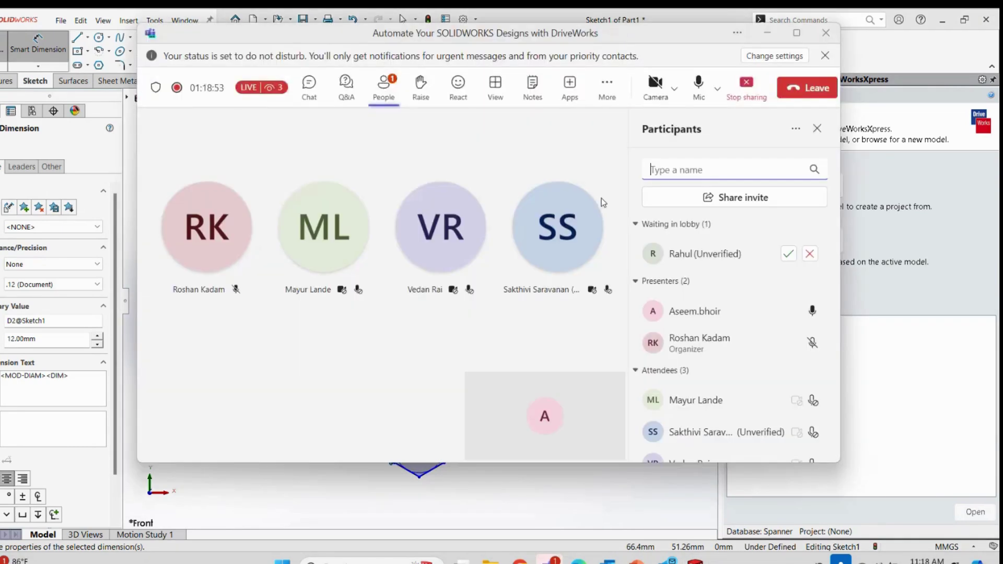
left_click(788, 253)
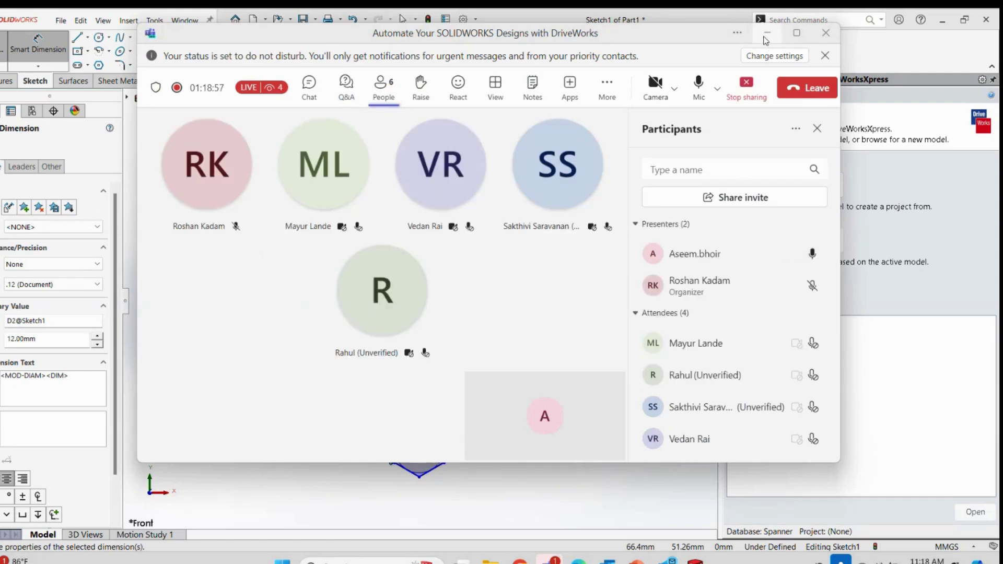
left_click(766, 35)
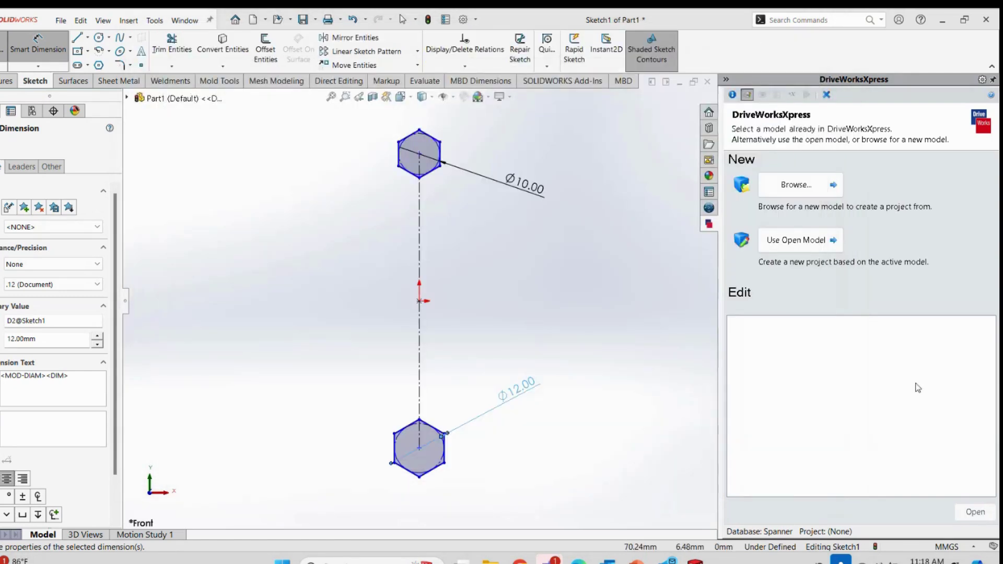
Draw a circle concentric with each hexagon, about 19 mm in diameter around the upper one and 24 mm around the lower one
left_click(99, 38)
left_click(419, 154)
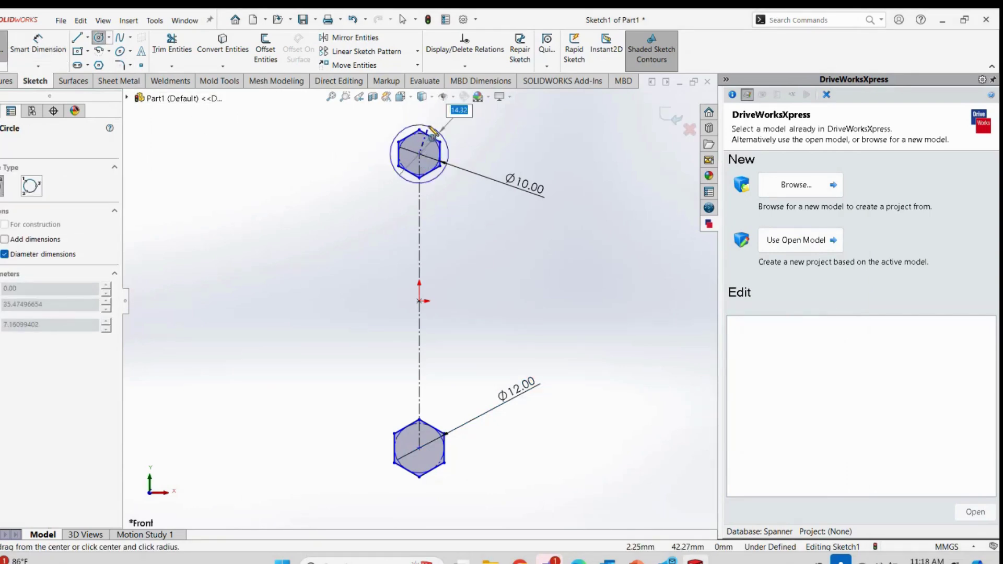
left_click(434, 123)
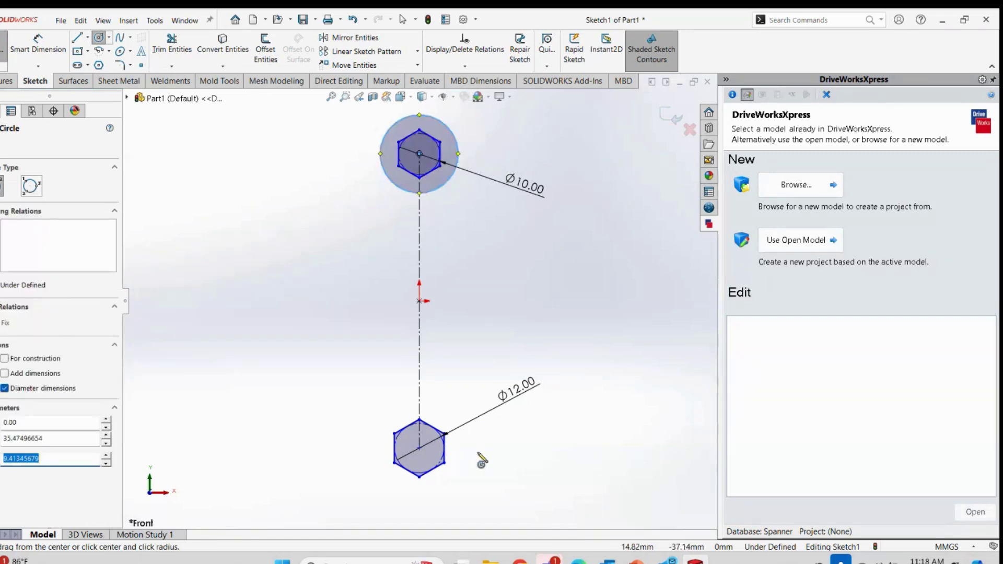
left_click(419, 448)
left_click(415, 404)
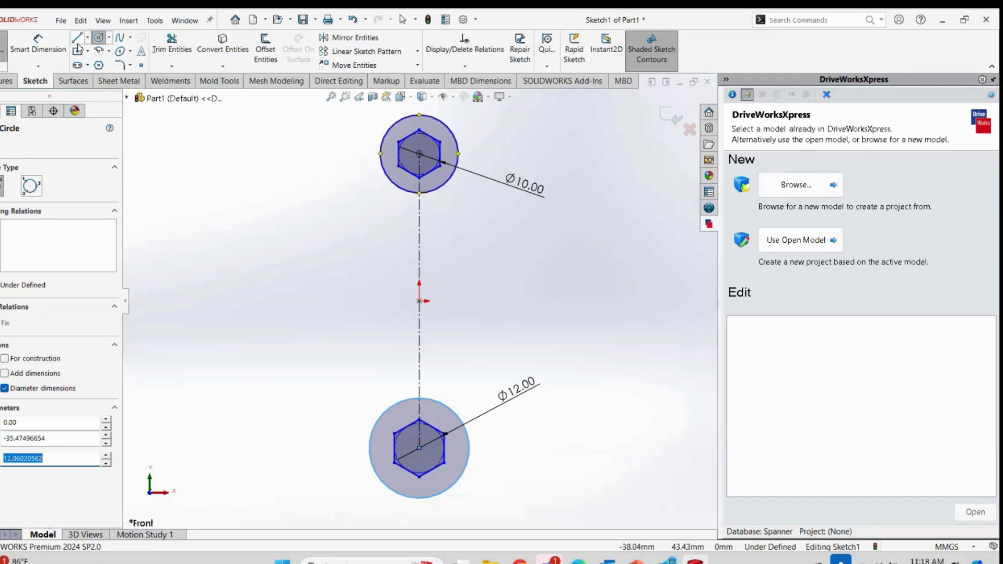
Dimension the outer circles' diameters, setting the upper one to 16 mm and the lower one to 20 mm
right_click_drag(383, 166, 385, 141)
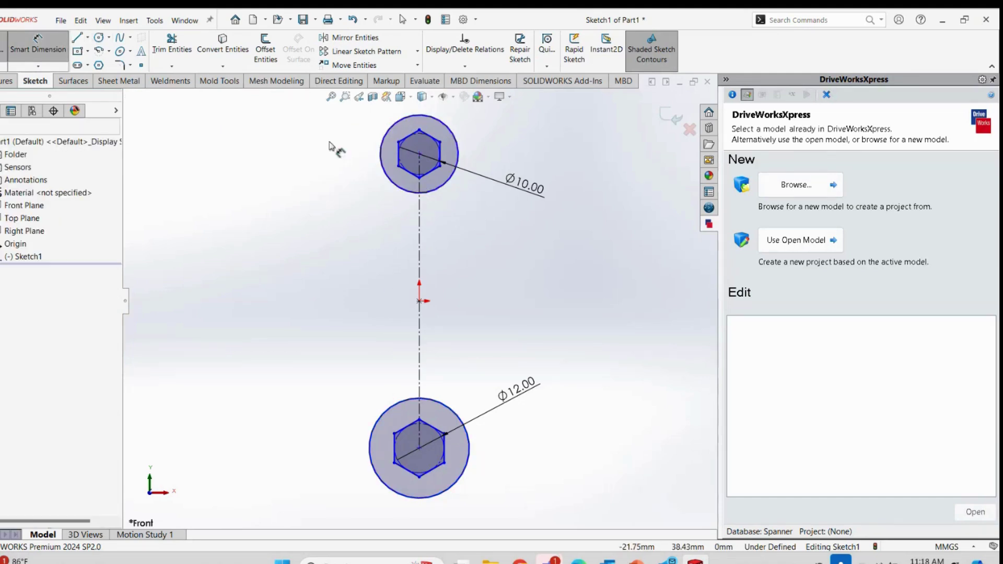
left_click(384, 141)
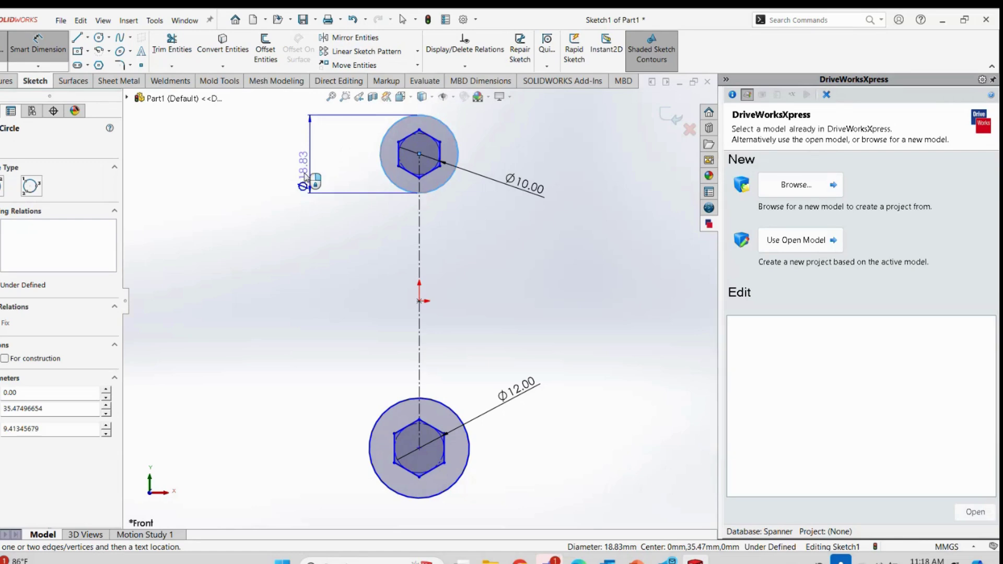
left_click(281, 175)
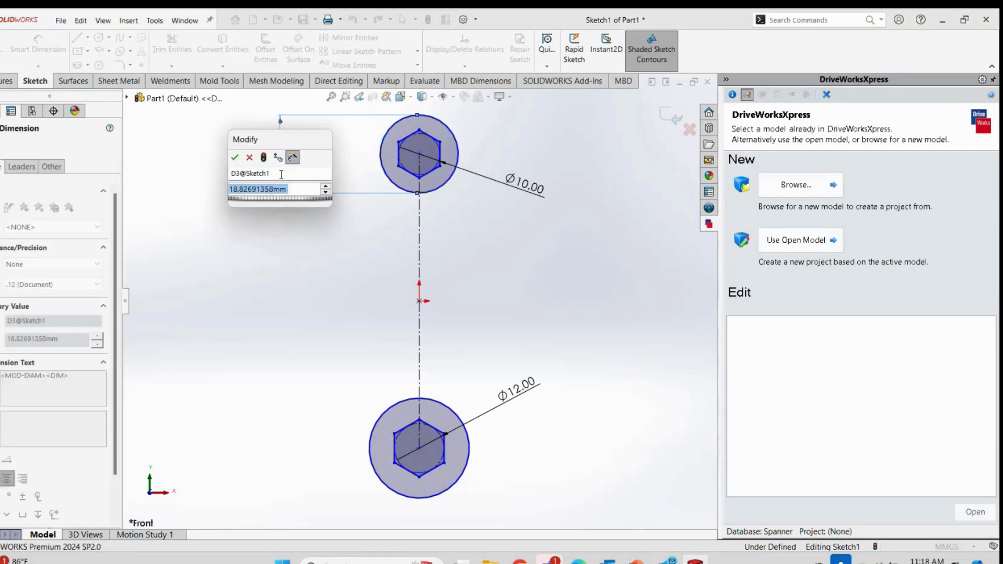
type("16")
key("Return")
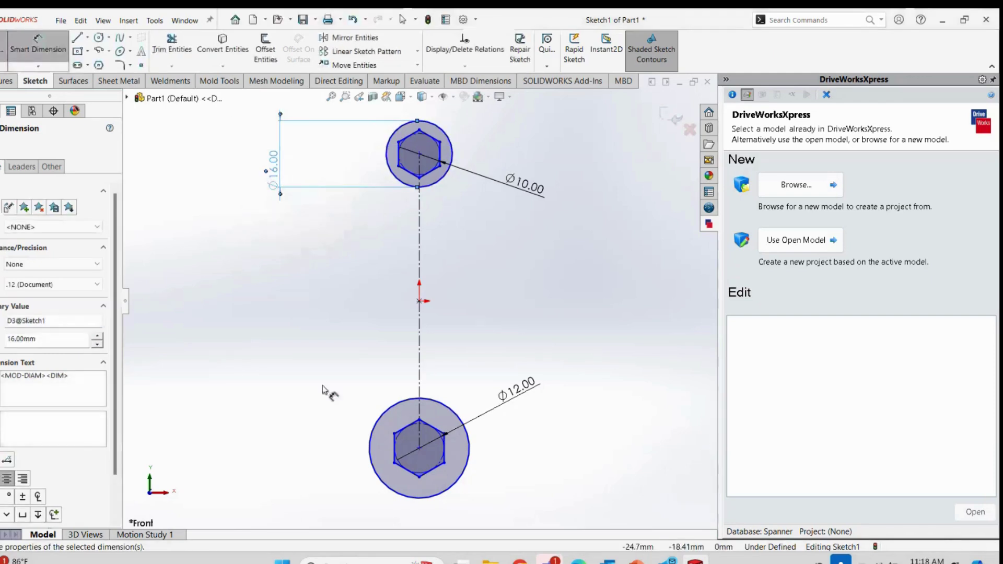
left_click(385, 416)
left_click(313, 407)
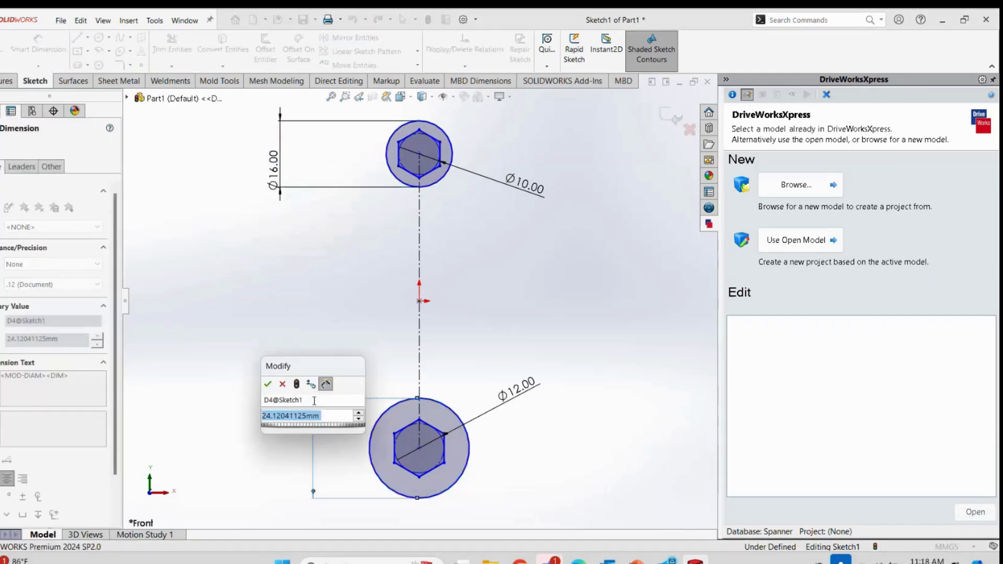
type("20")
key("Return")
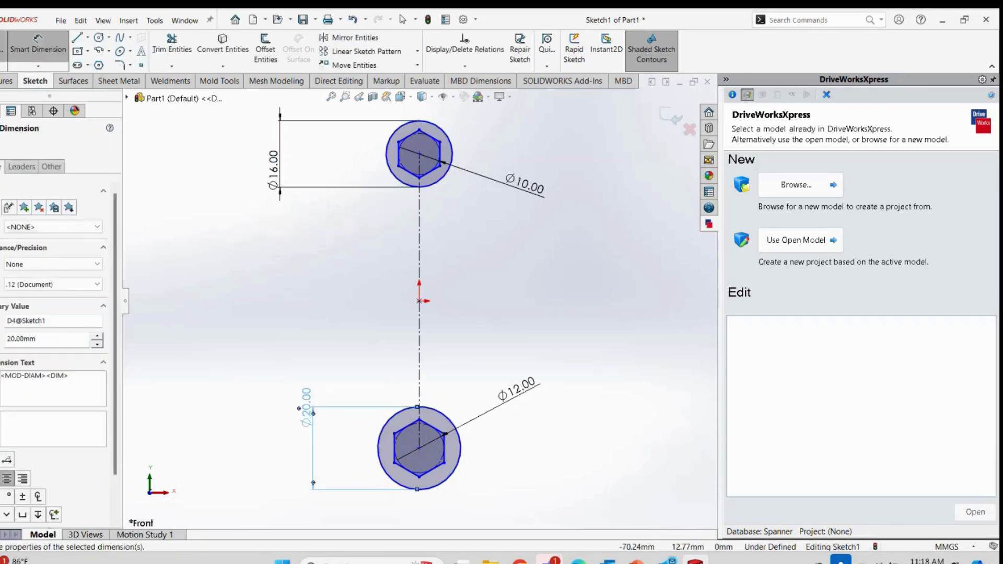
key("Escape")
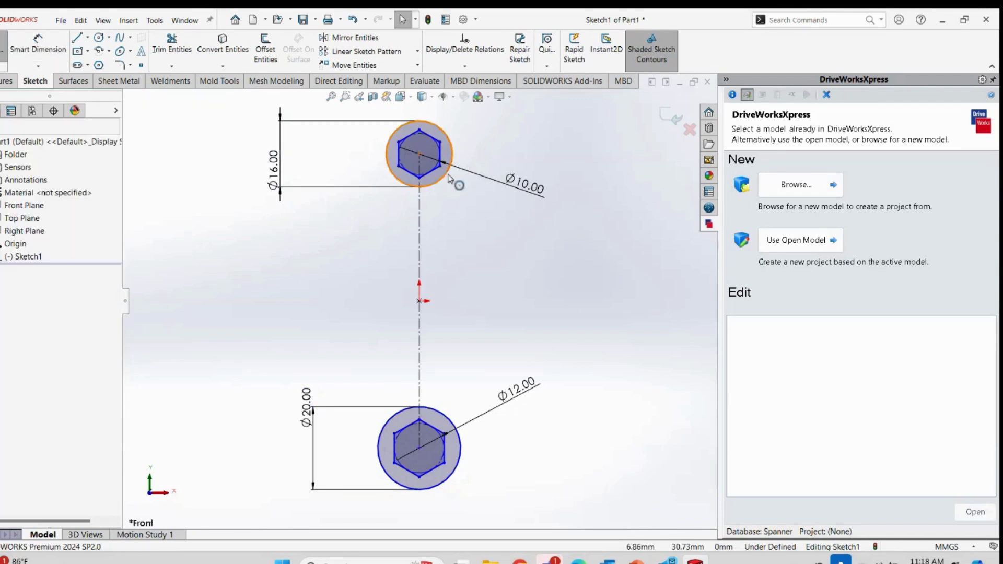
Make the top vertex of each hexagon coincident with the vertical construction line
left_click(419, 130)
left_click(420, 209, "ctrl")
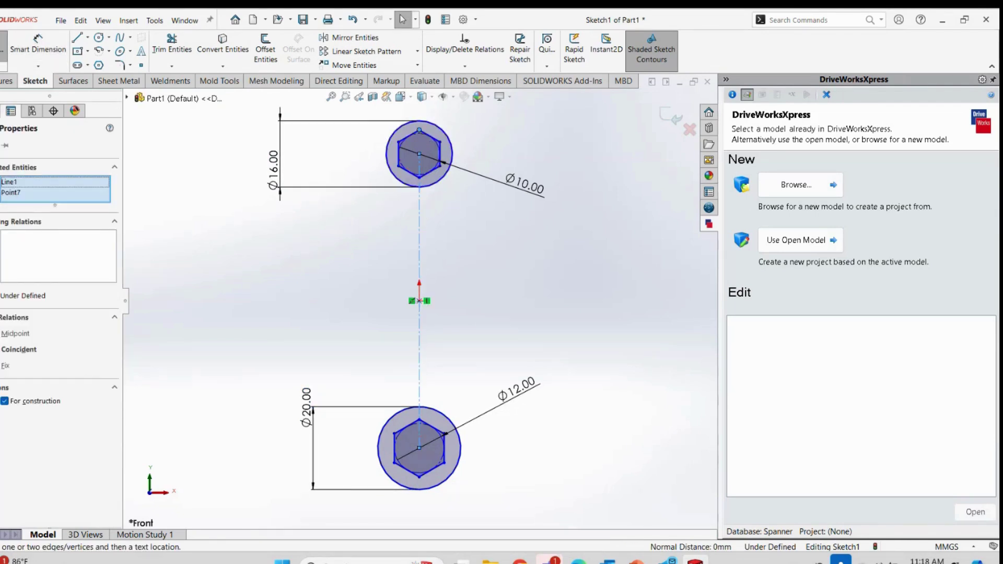
left_click(235, 352)
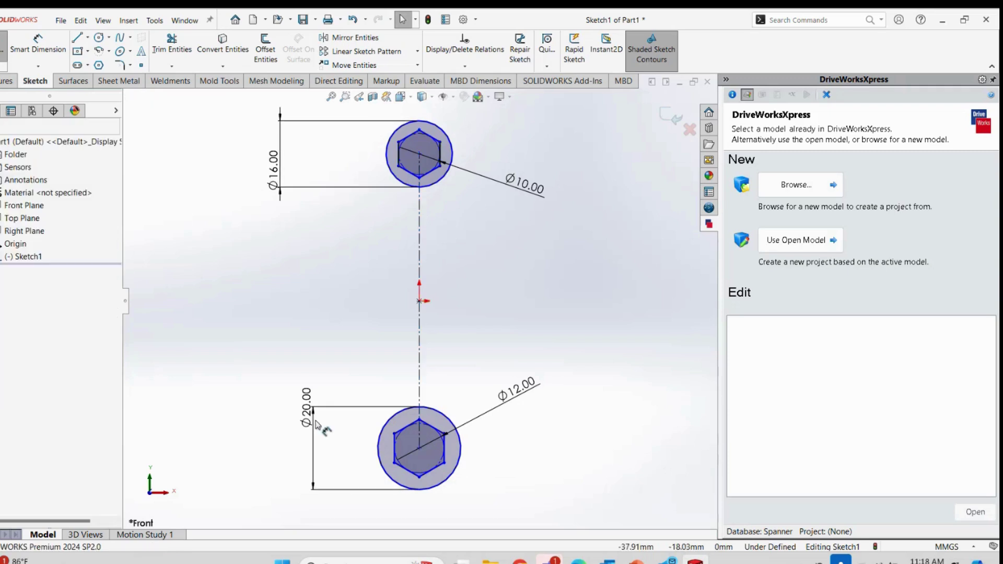
left_click(420, 421)
left_click(419, 357, "ctrl")
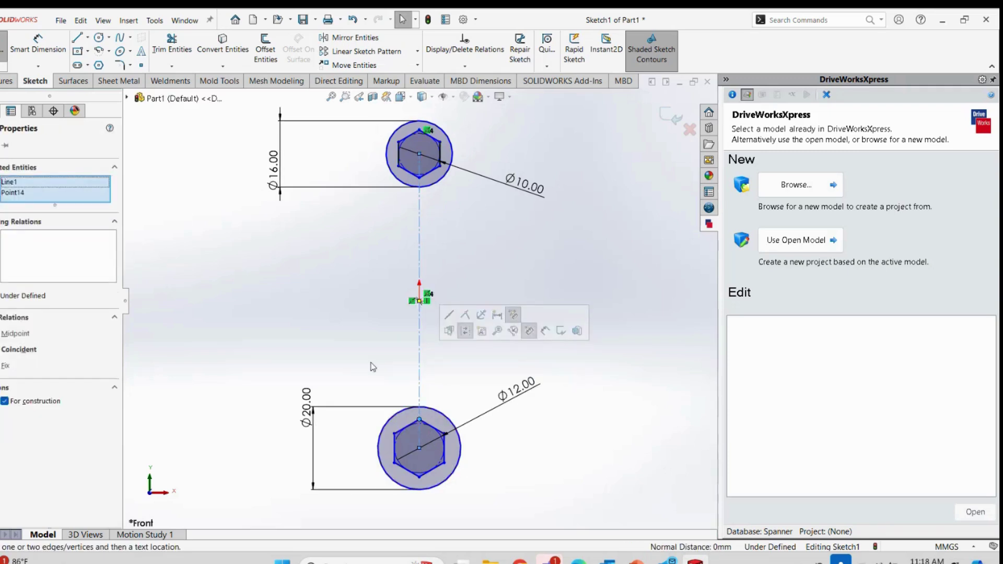
left_click(197, 313)
key("d")
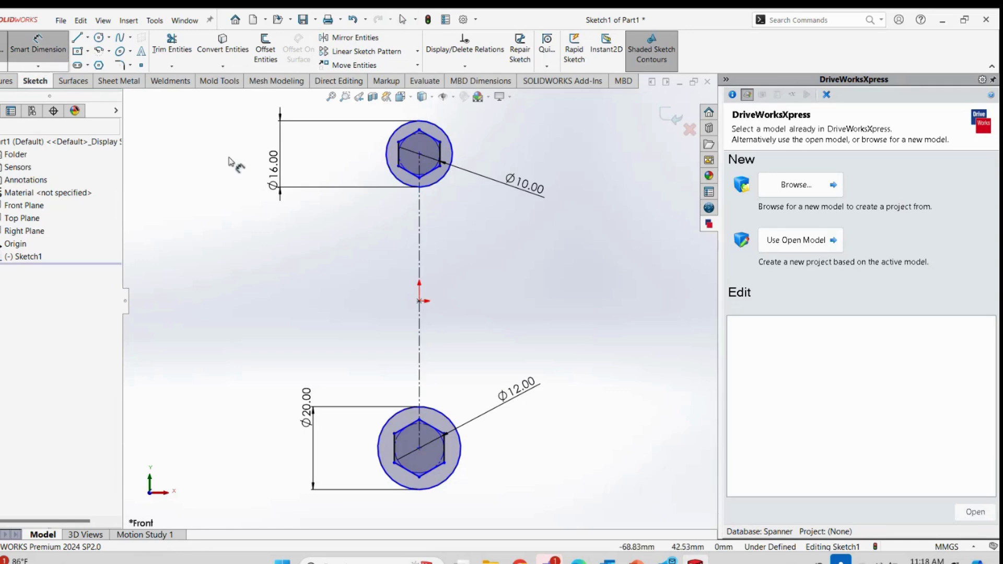
left_click(448, 166)
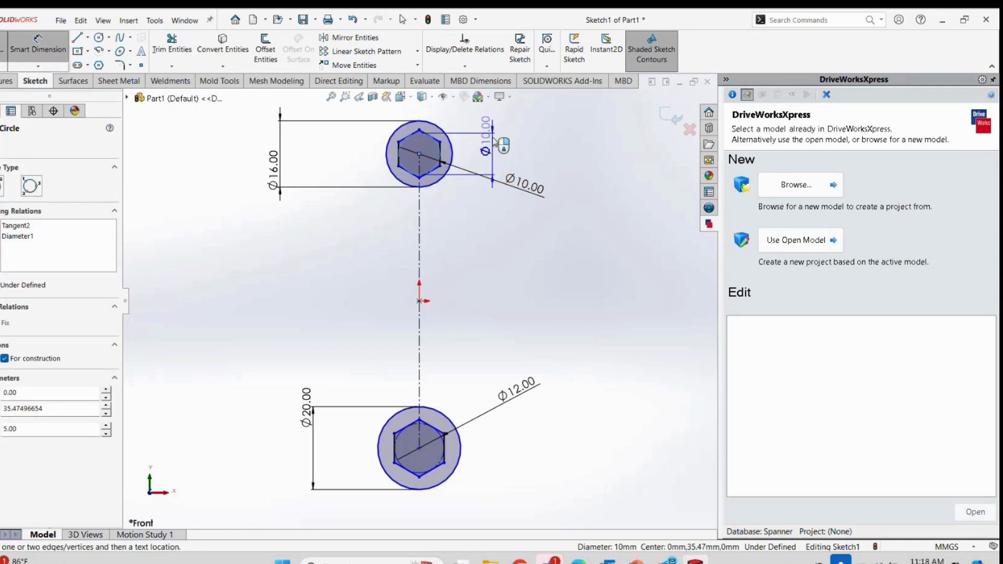
key("Escape")
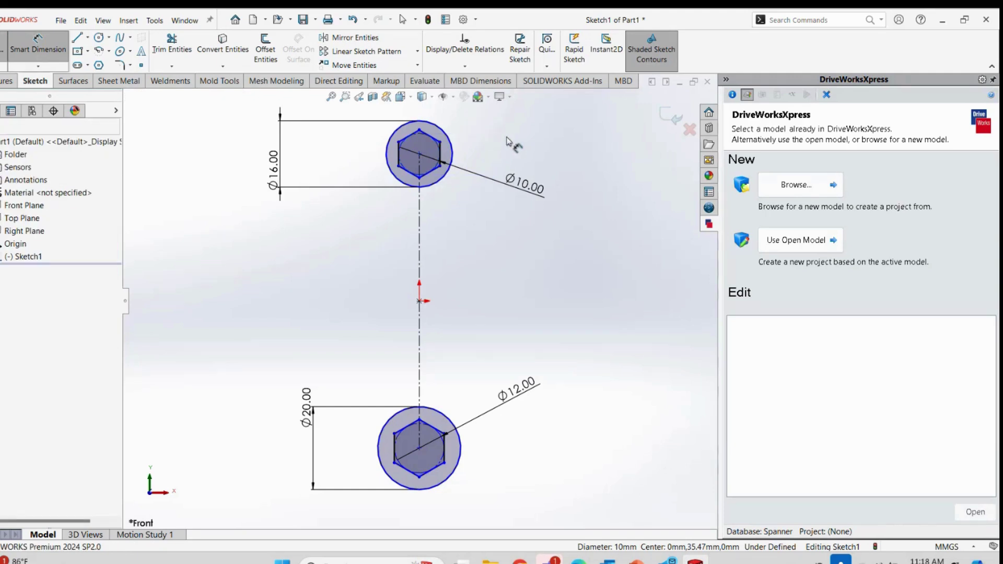
key("Escape")
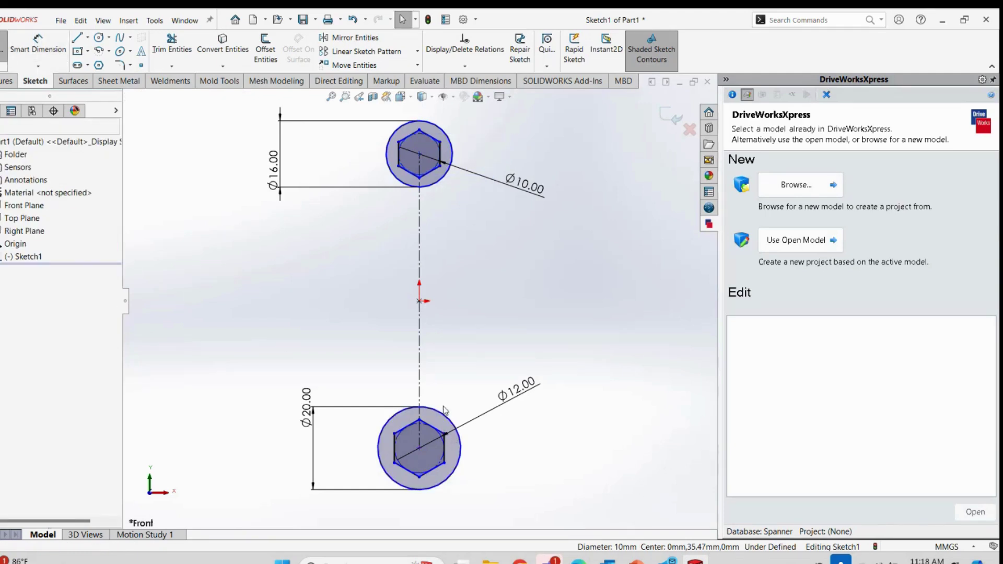
mouse_move(445, 434)
left_mouse_down()
mouse_move(459, 411)
mouse_move(450, 304)
left_mouse_up()
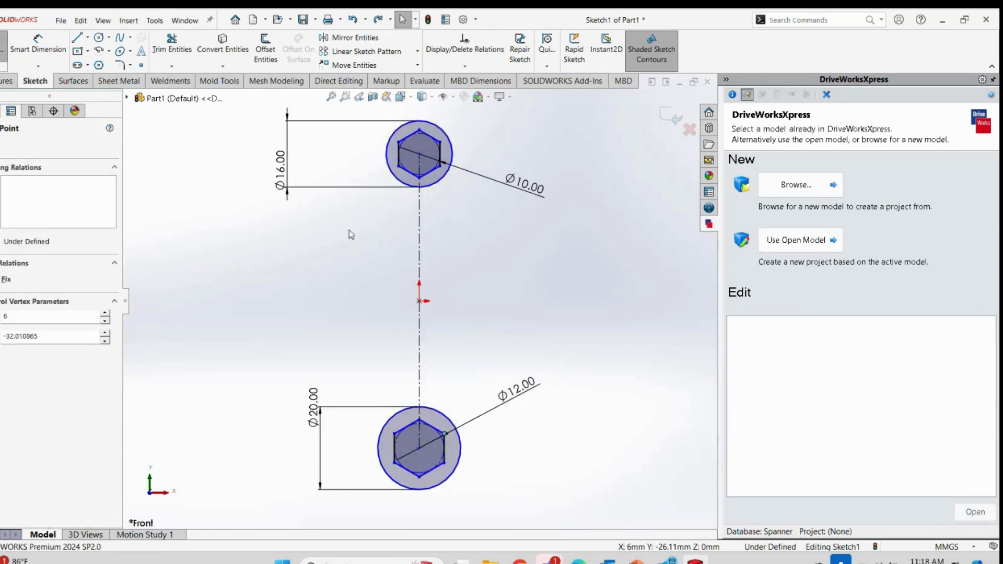
Dimension the vertical construction line's length and set it to 100 mm
key("d")
left_click(419, 251)
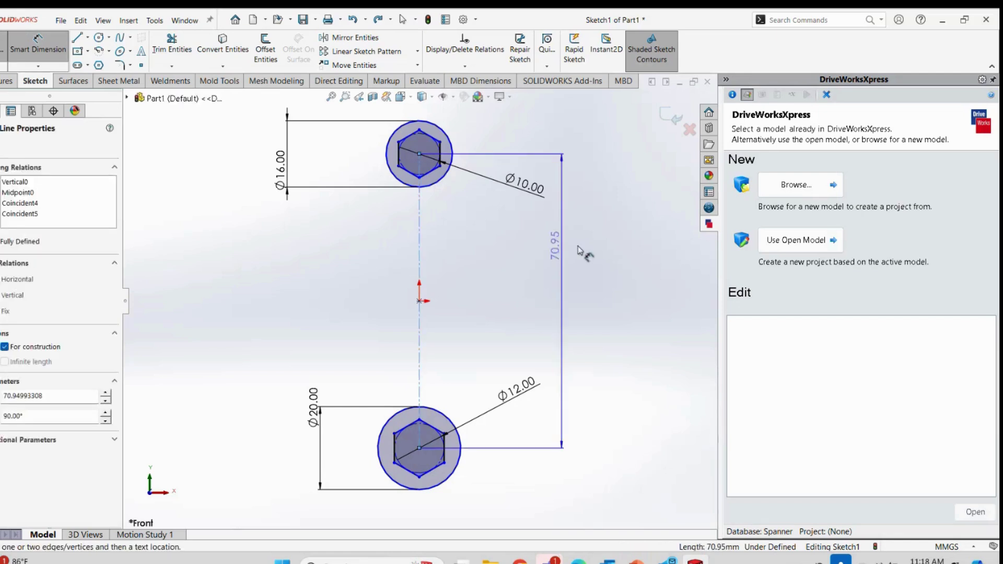
left_click(610, 254)
type("10")
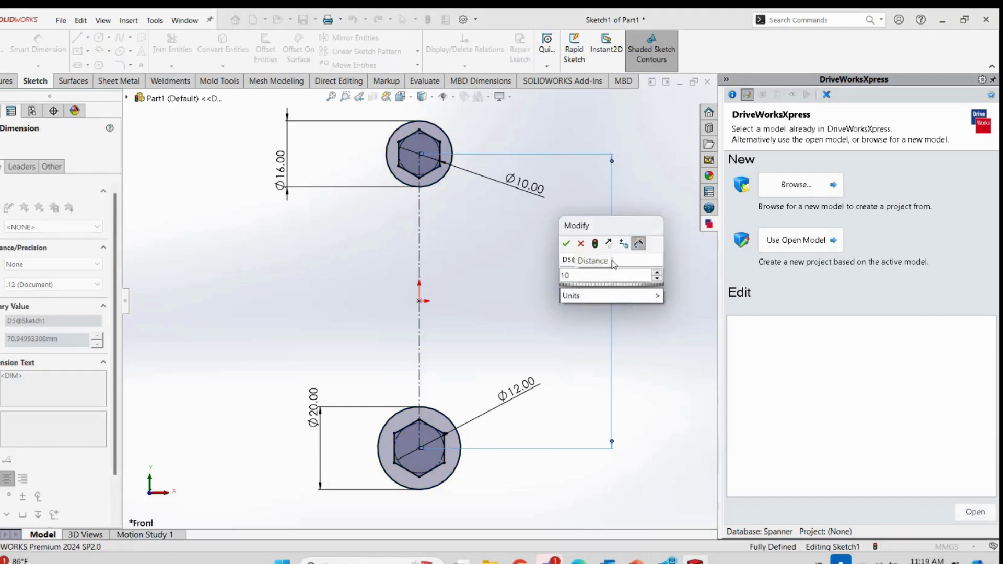
type("0")
key("Return")
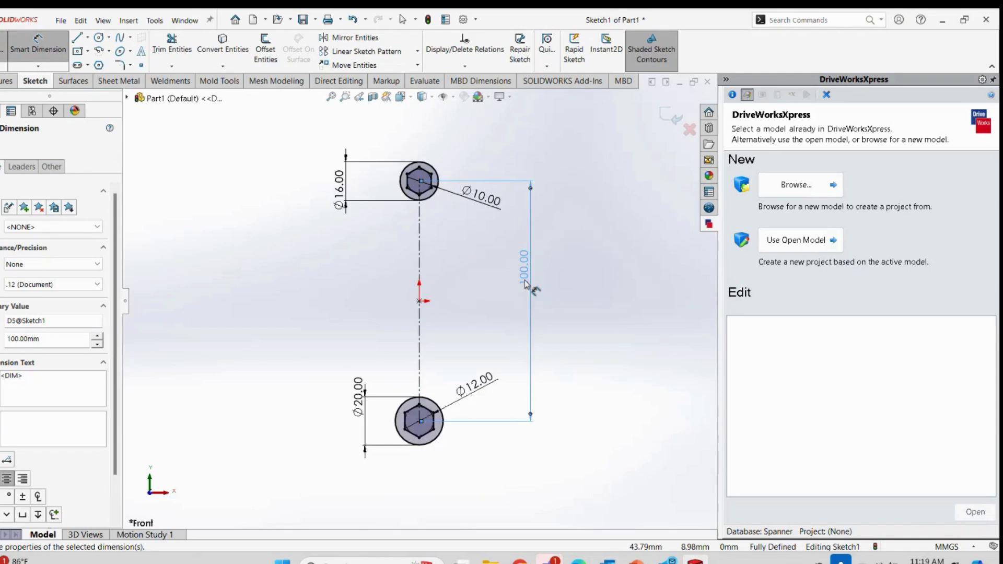
Test the construction line's length at 50 mm, and restore it to 100 mm
double_click(519, 268)
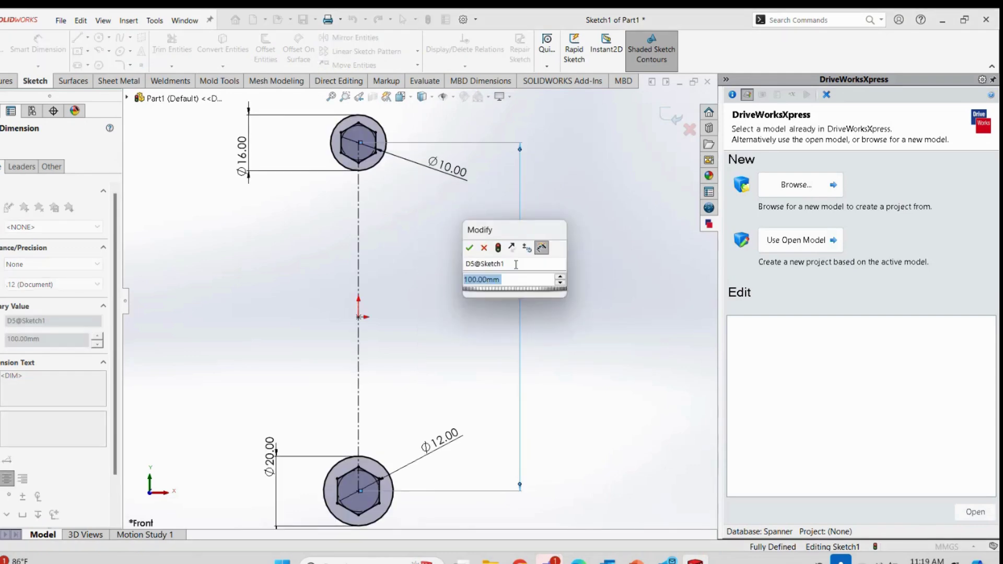
type("50")
key("Return")
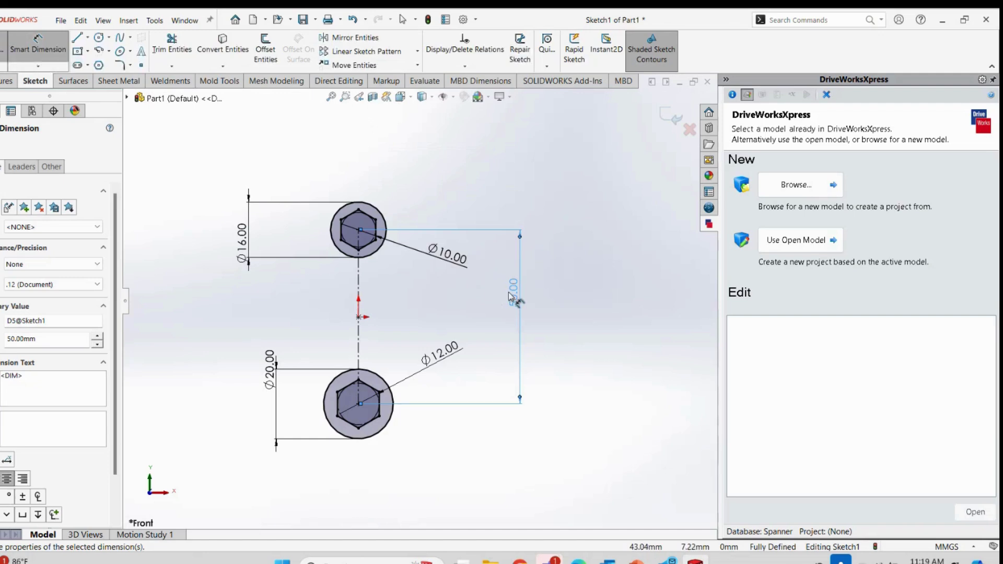
double_click(512, 295)
type("100")
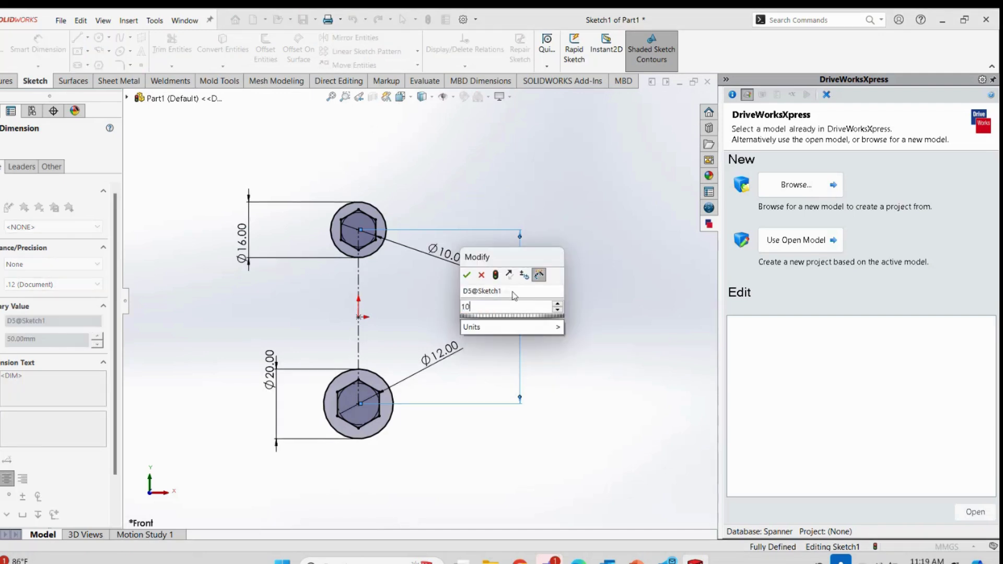
key("Return")
key("Escape")
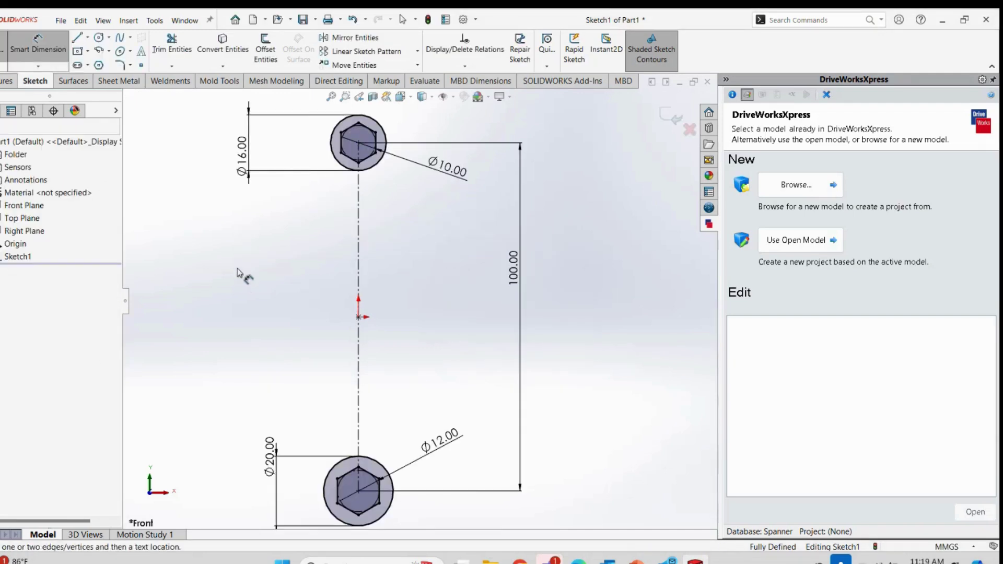
key("l")
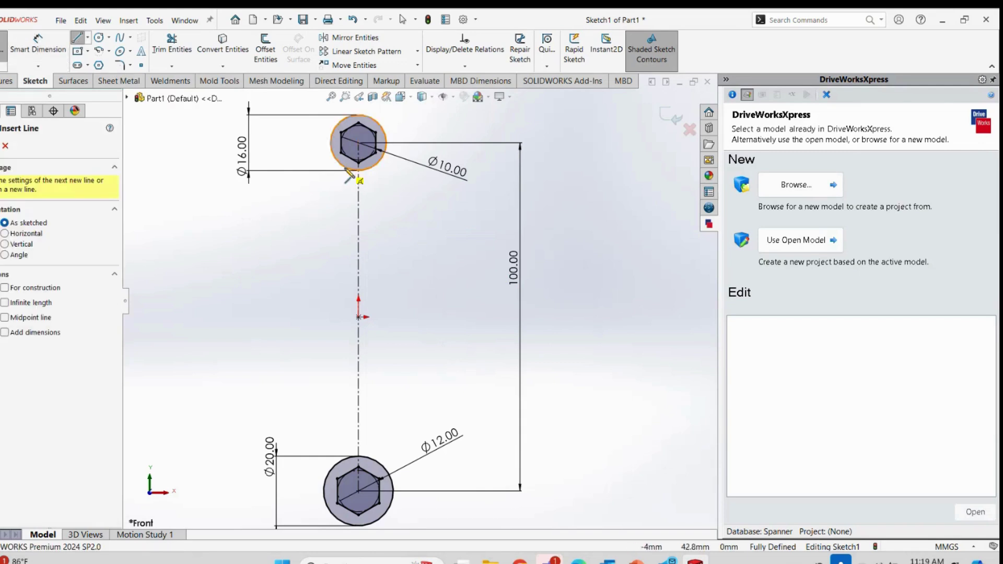
left_click(330, 143)
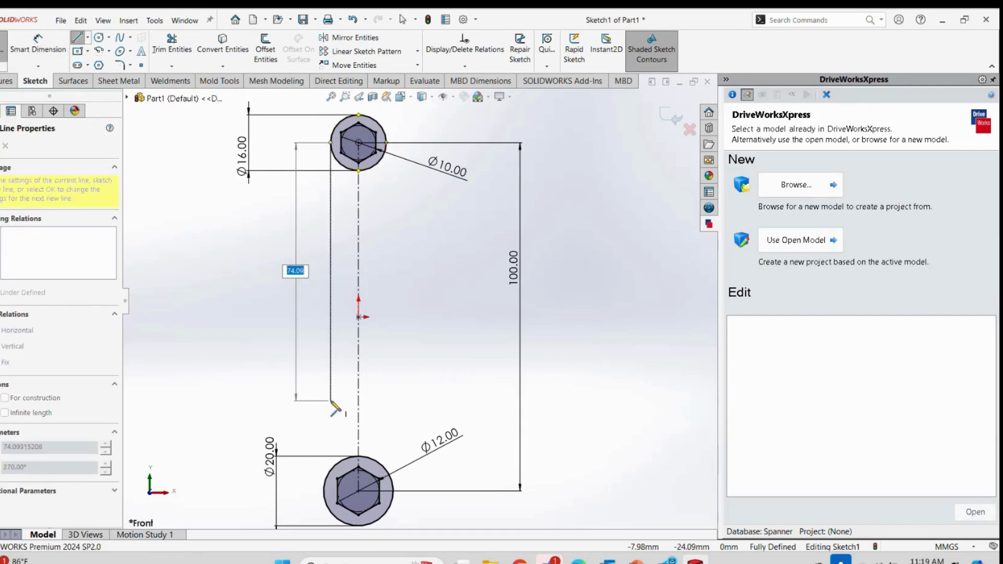
key("Escape")
Draw a vertical line about 84 mm long joining the two outer circles, left of the construction line
key("l")
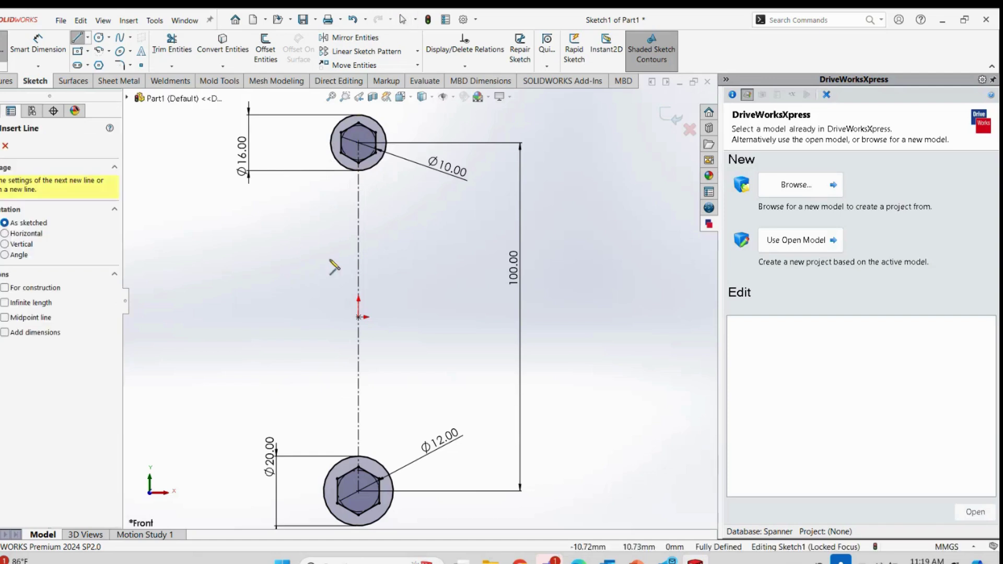
left_click(345, 170)
left_click(349, 461)
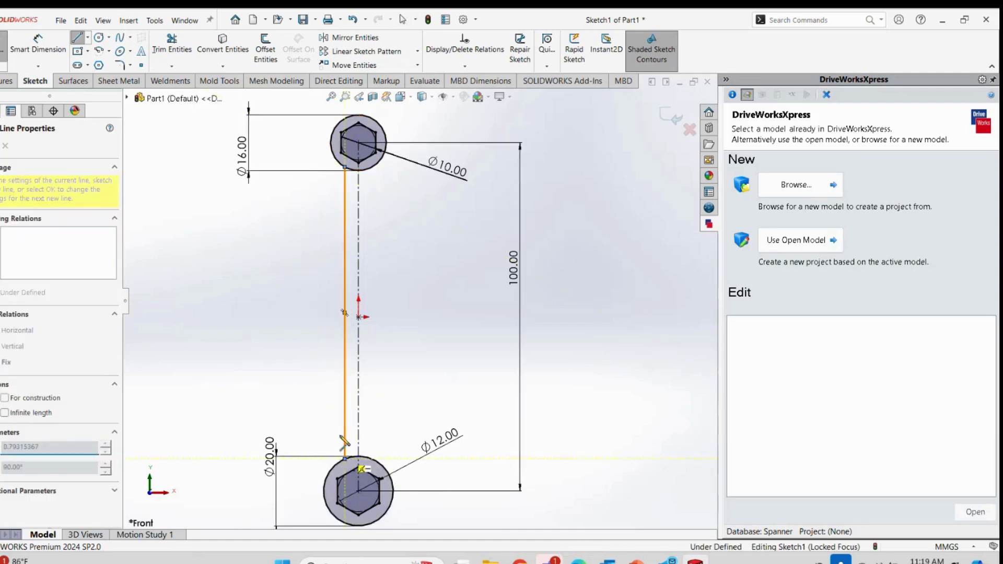
right_click(278, 329)
left_click(303, 375)
Mirror the vertical handle line about the construction line, keeping the original
left_click(355, 38)
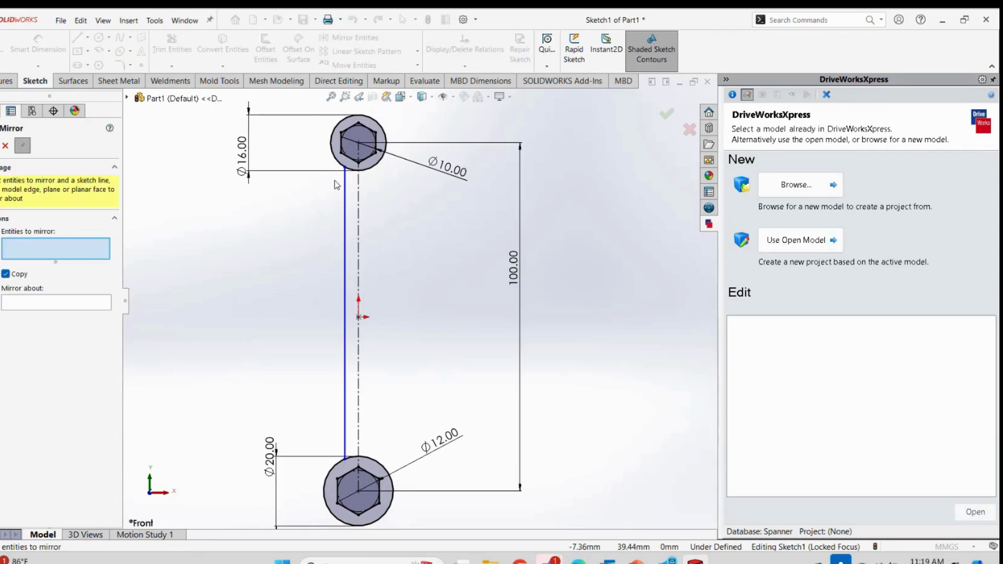
left_click(359, 220)
key("Return")
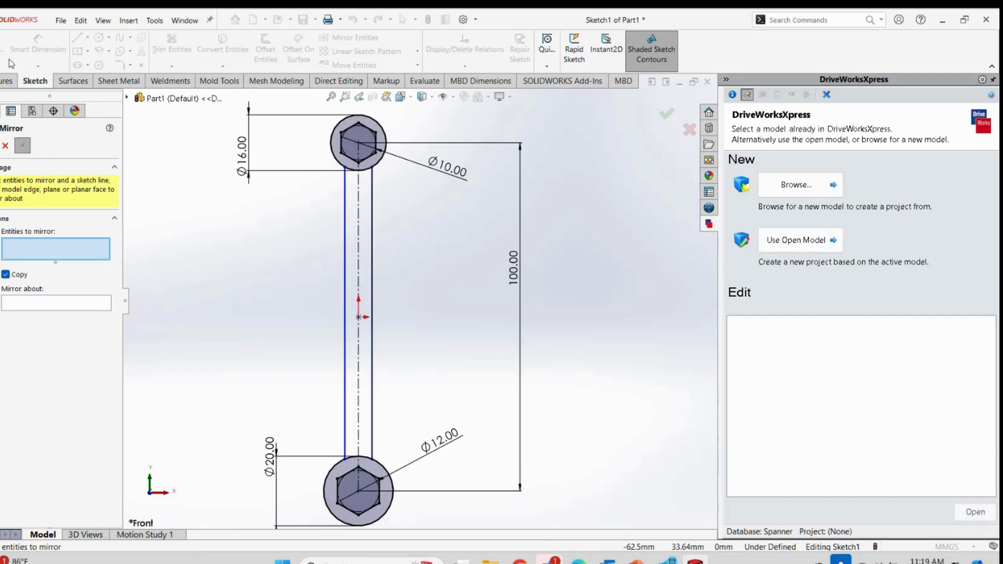
left_click(6, 146)
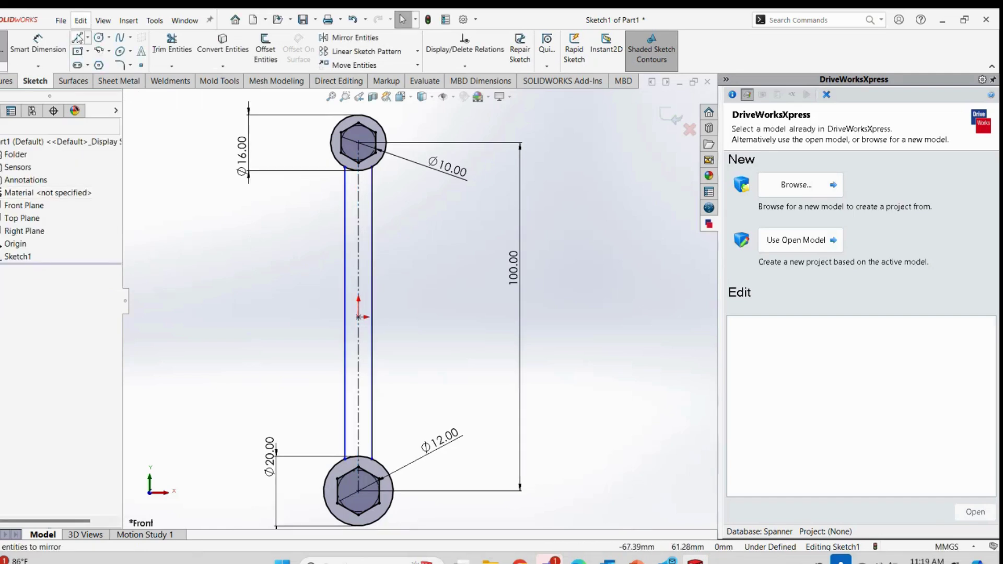
Dimension the distance between the two vertical handle lines and set it to 10 mm
left_click(38, 47)
left_click(345, 199)
left_click(371, 225)
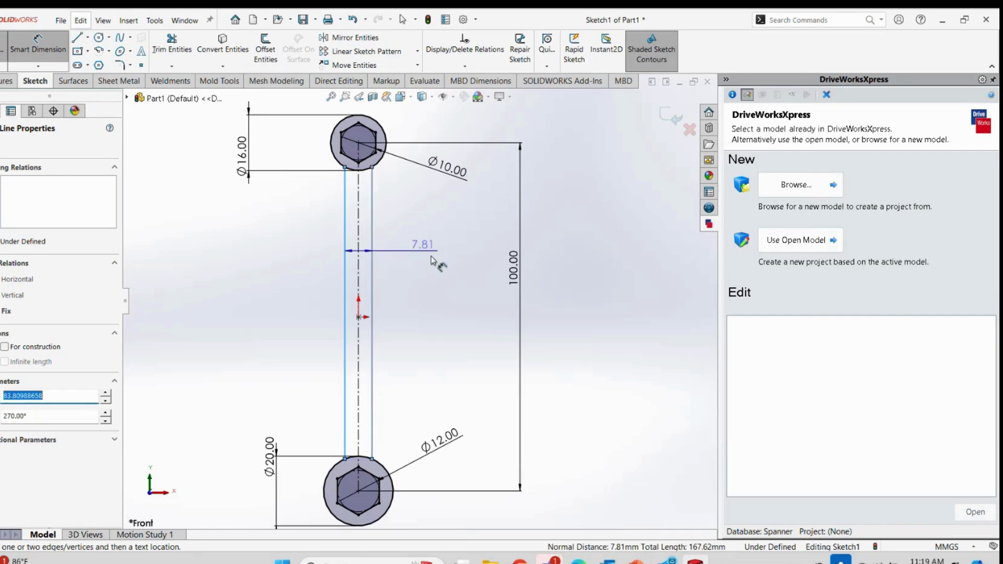
left_click(443, 280)
type("10")
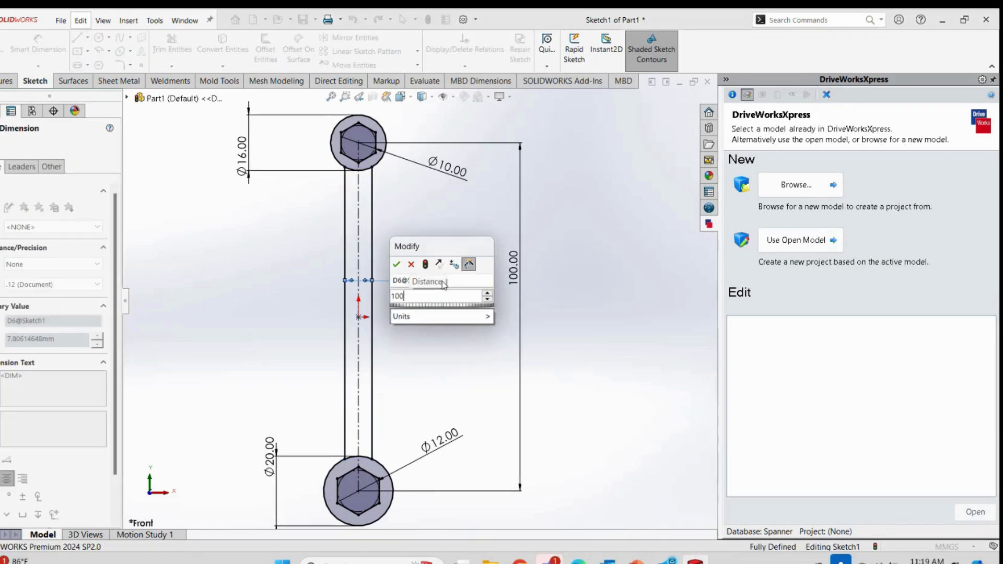
key("Return")
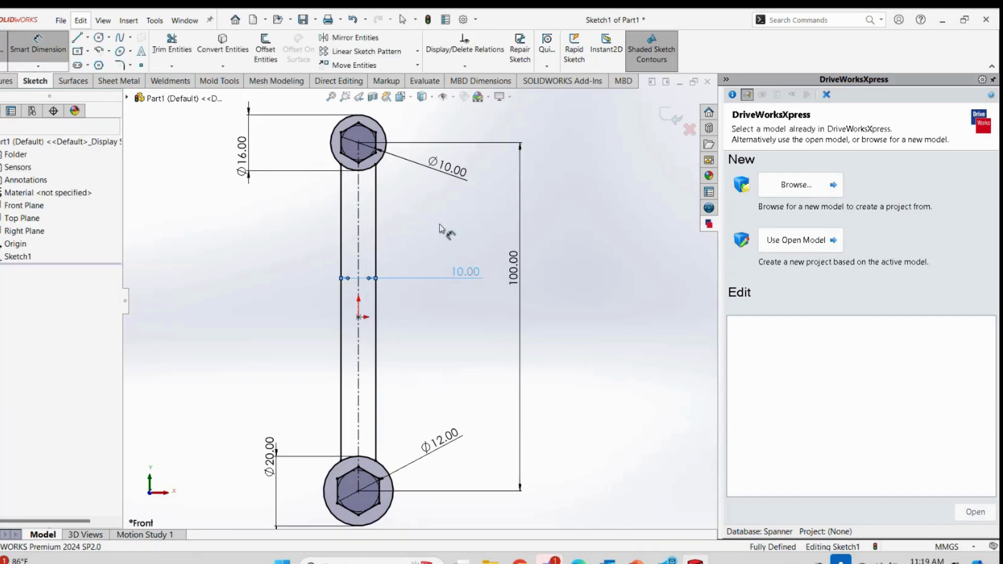
Draw a short diagonal line from the upper hexagon's upper-left vertex to the surrounding outer circle
left_click(77, 37)
scroll(360, 252, "up", 4)
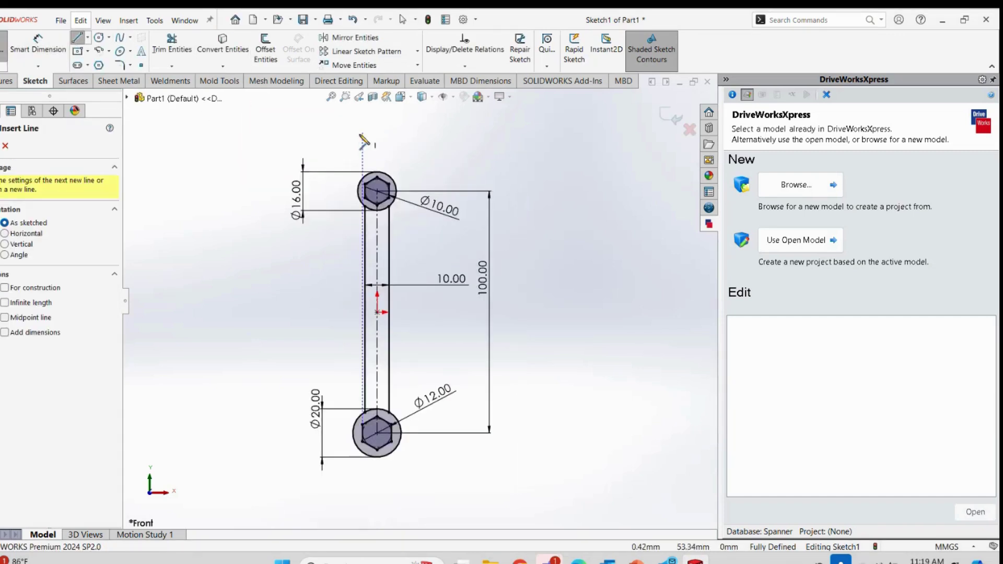
left_click(360, 244)
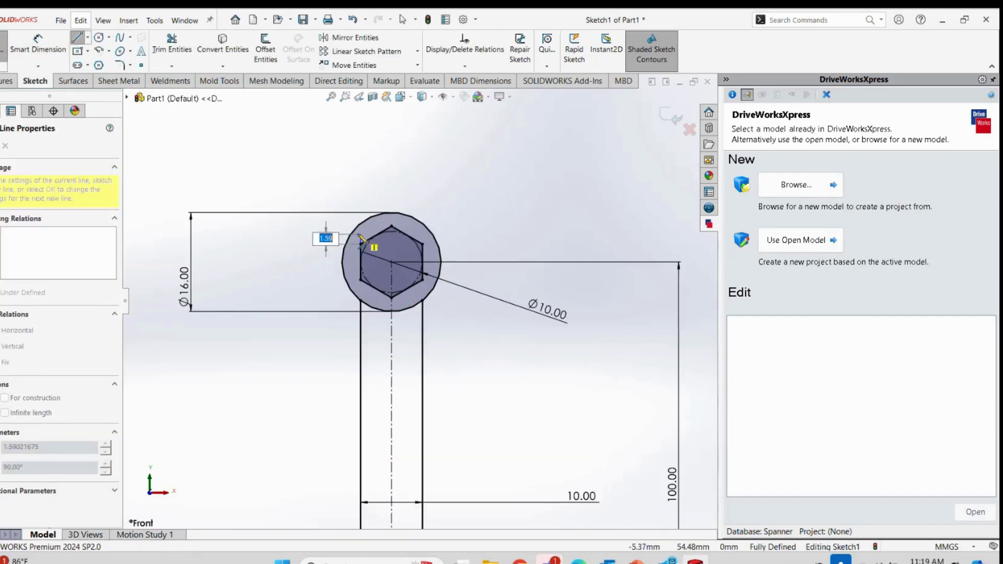
right_click(329, 220)
left_click(349, 224)
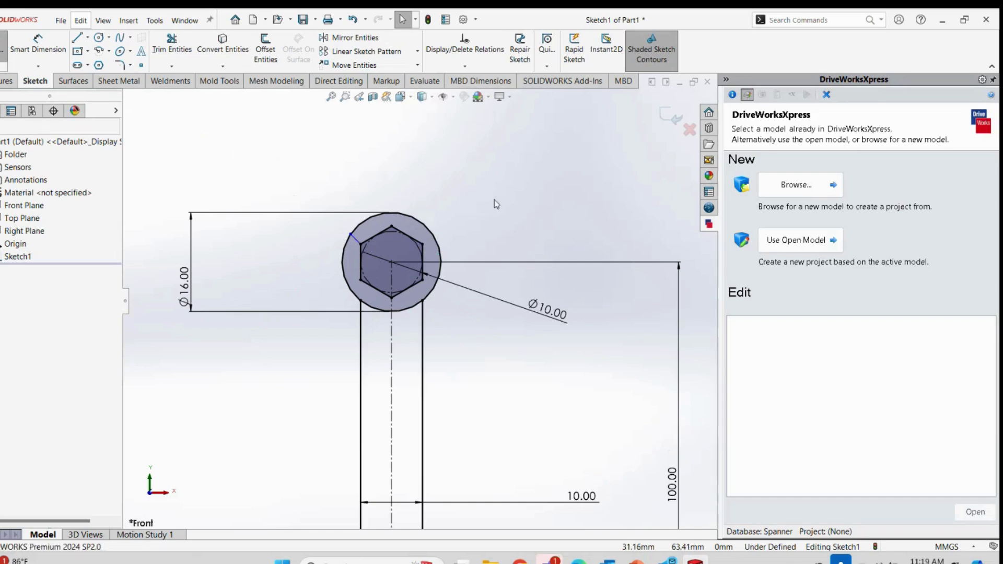
Draw a short diagonal line about 2.2 mm long from the upper hexagon's upper-right vertex to the surrounding outer circle
key("l")
left_click(422, 244)
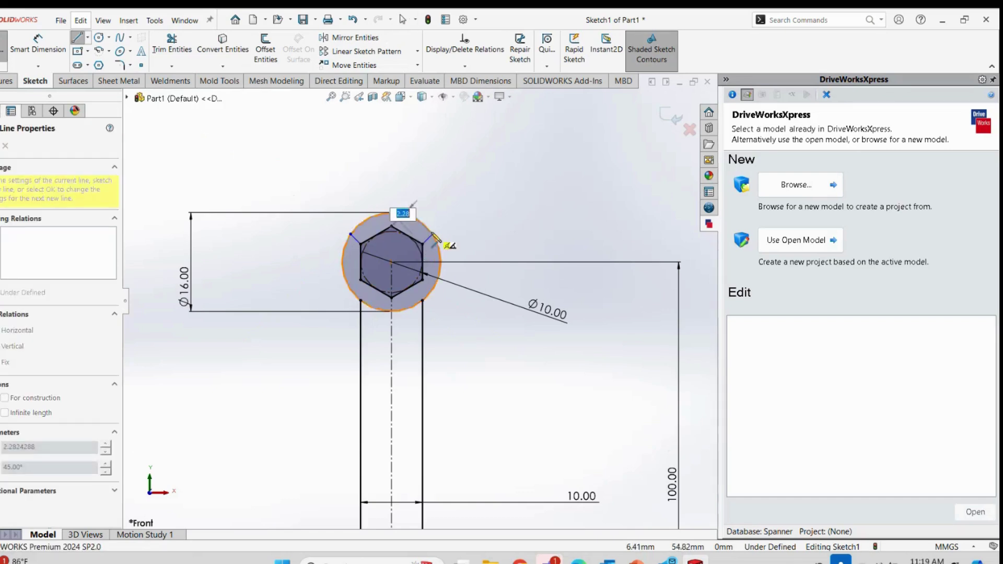
right_click(434, 238)
left_click(471, 208)
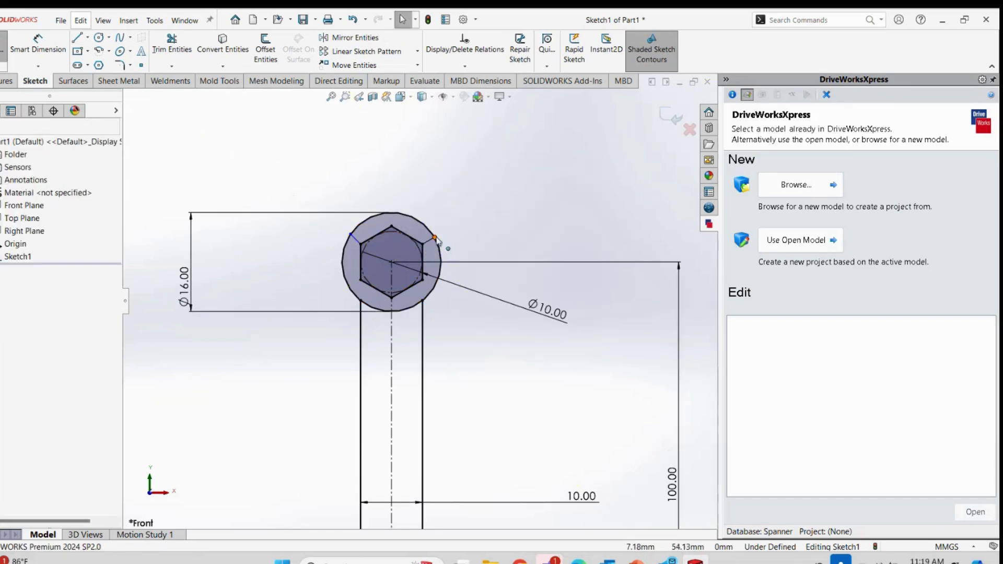
Make the upper head's left diagonal line perpendicular to the hexagon's upper-left edge
left_click(357, 241)
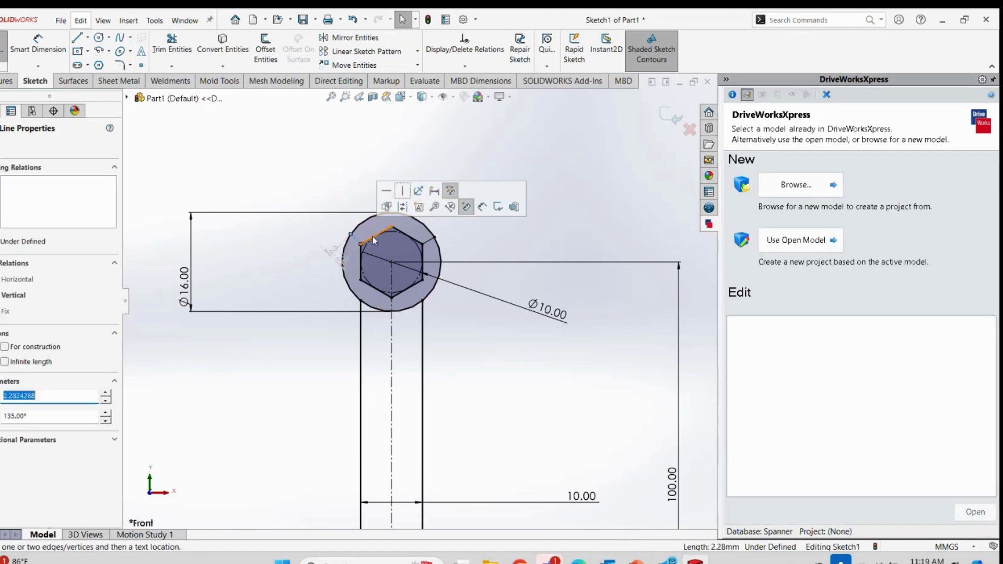
left_click(372, 236, "ctrl")
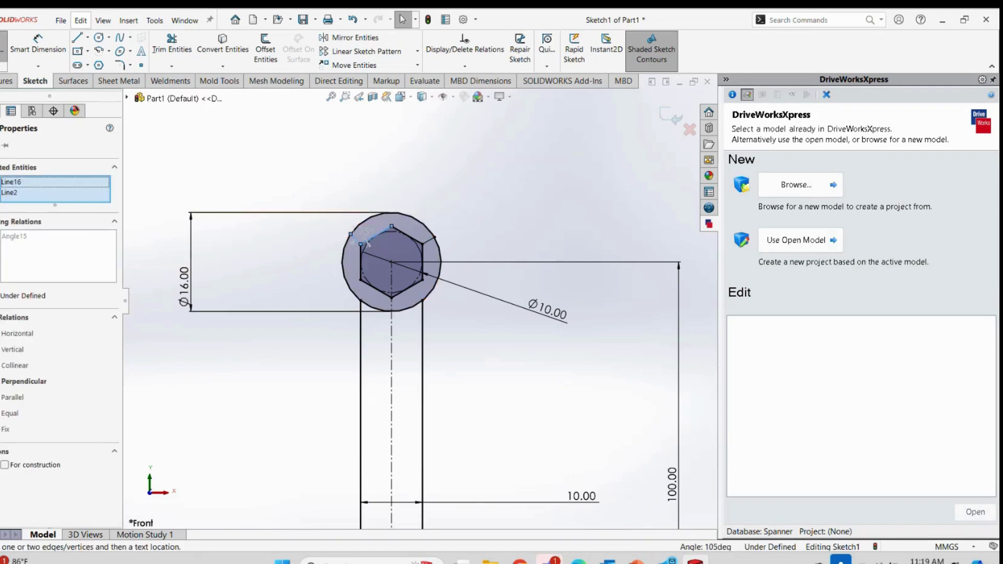
left_click(24, 381)
left_click(266, 343)
key("z")
key("z")
key("z")
key("shift+z")
key("shift+z")
key("shift+z")
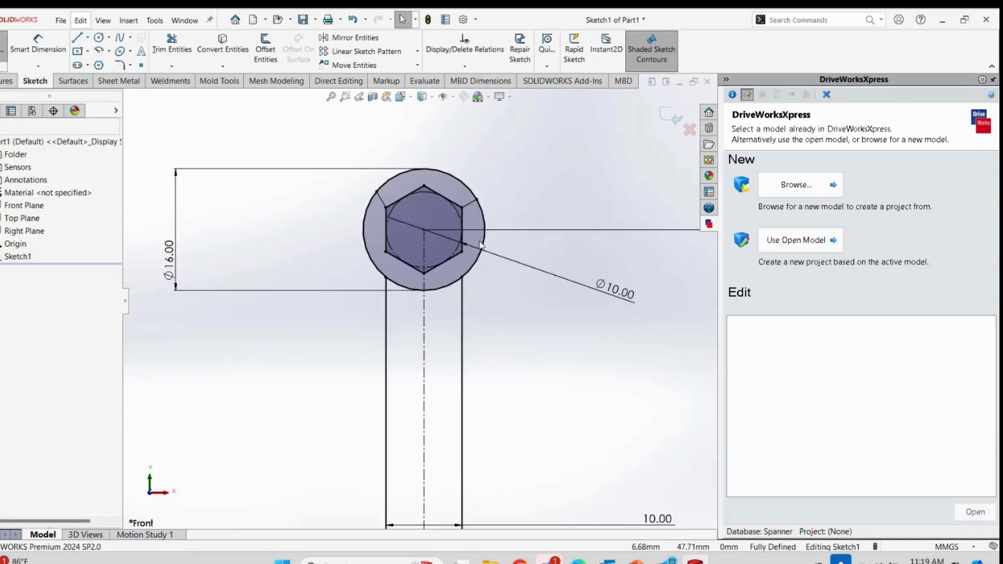
Delete the relations of the upper head's right diagonal line and make it perpendicular to the hexagon's upper-right edge
left_click(469, 203)
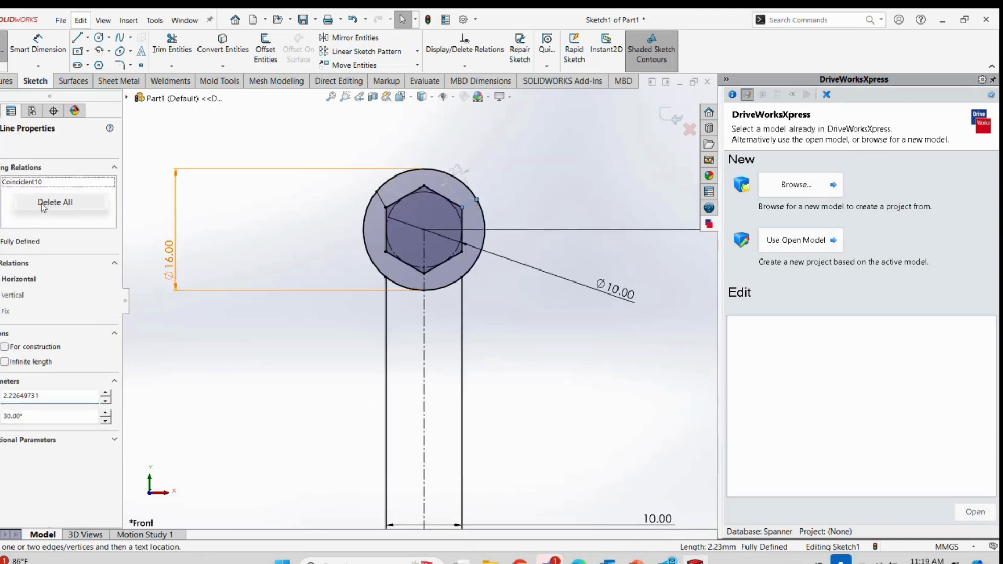
left_click(43, 208)
key("Escape")
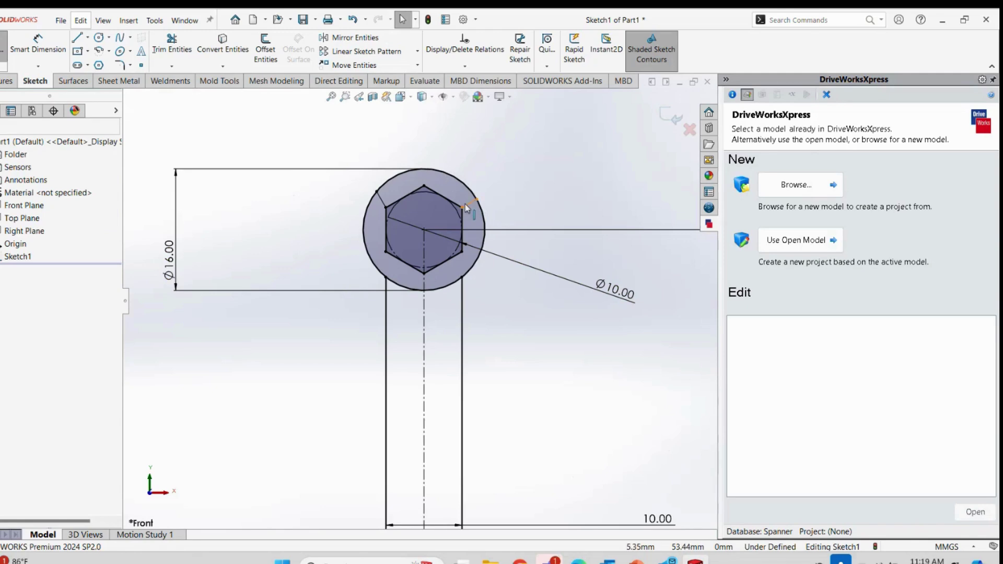
left_click(469, 209)
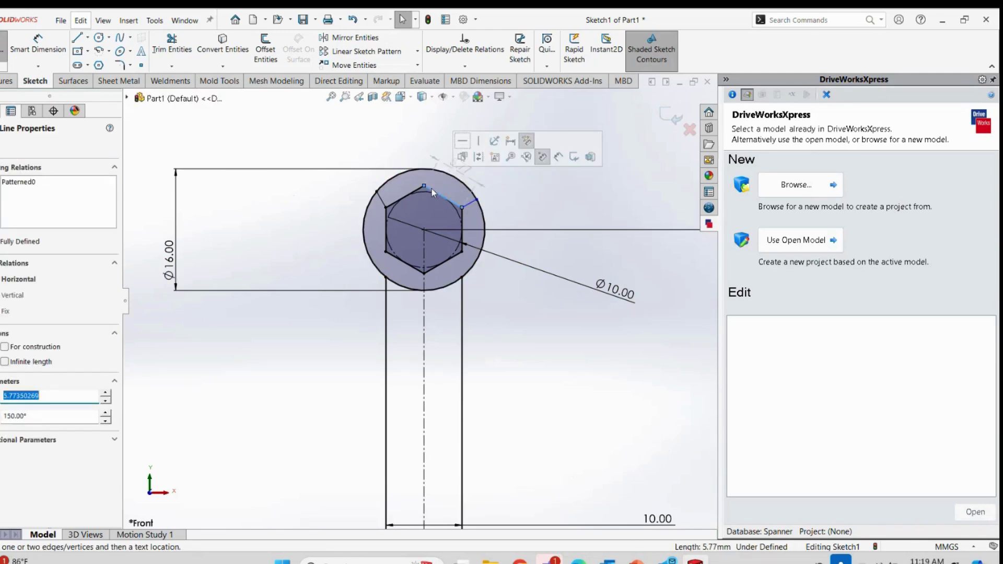
left_click(474, 205, "ctrl")
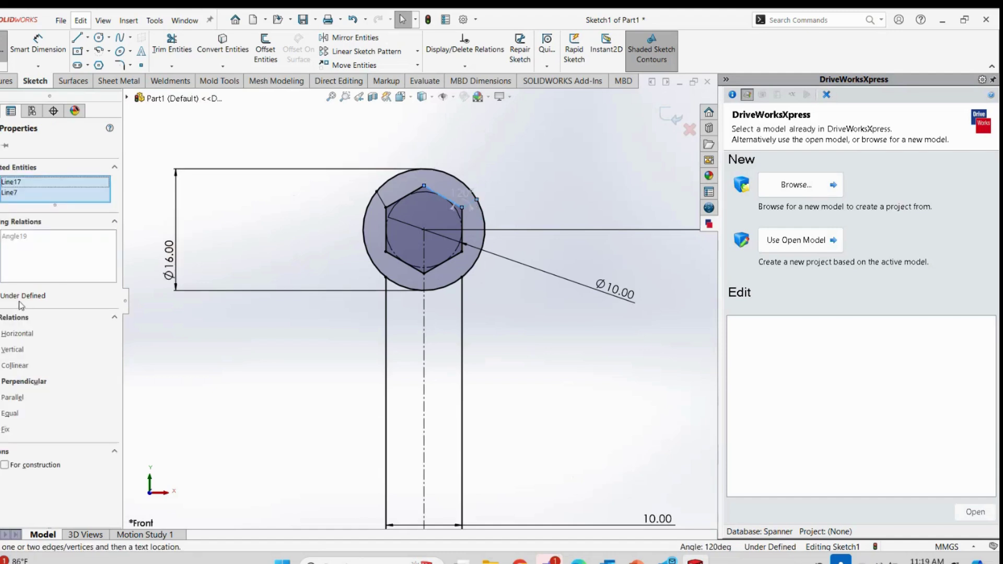
left_click(24, 381)
key("Escape")
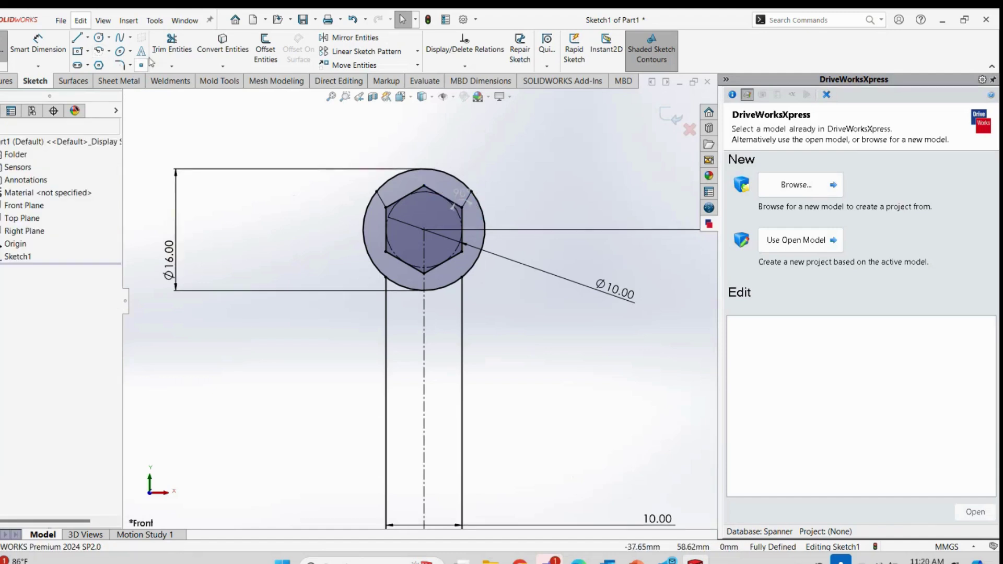
Power-trim the upper circle's top arc and the hexagon's two top edges between the diagonal lines, keeping them as construction geometry
left_click(186, 50)
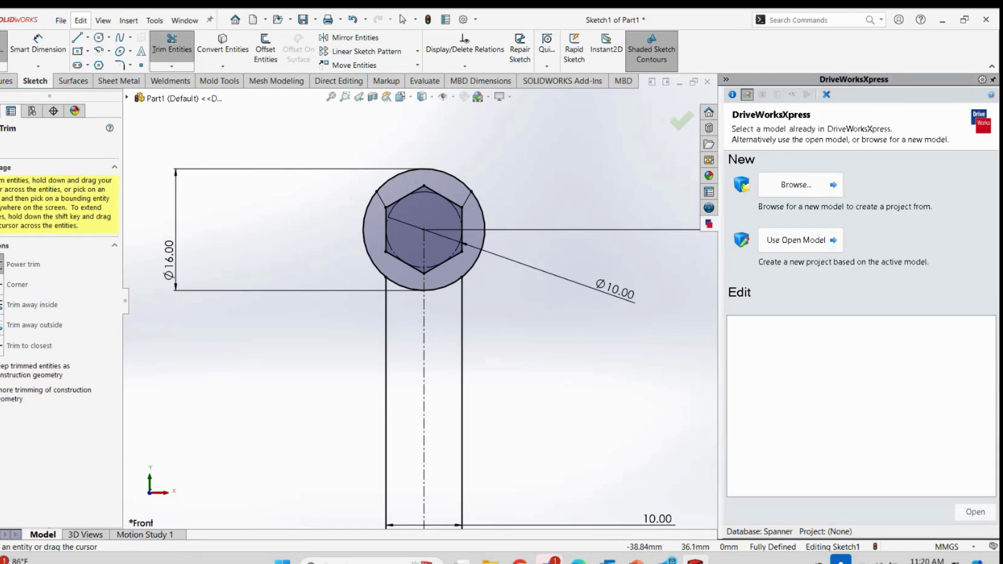
mouse_move(387, 173)
left_mouse_down()
mouse_move(400, 205)
mouse_move(419, 200)
mouse_move(423, 160)
mouse_move(443, 165)
mouse_move(424, 202)
mouse_move(441, 206)
mouse_move(458, 186)
left_mouse_up()
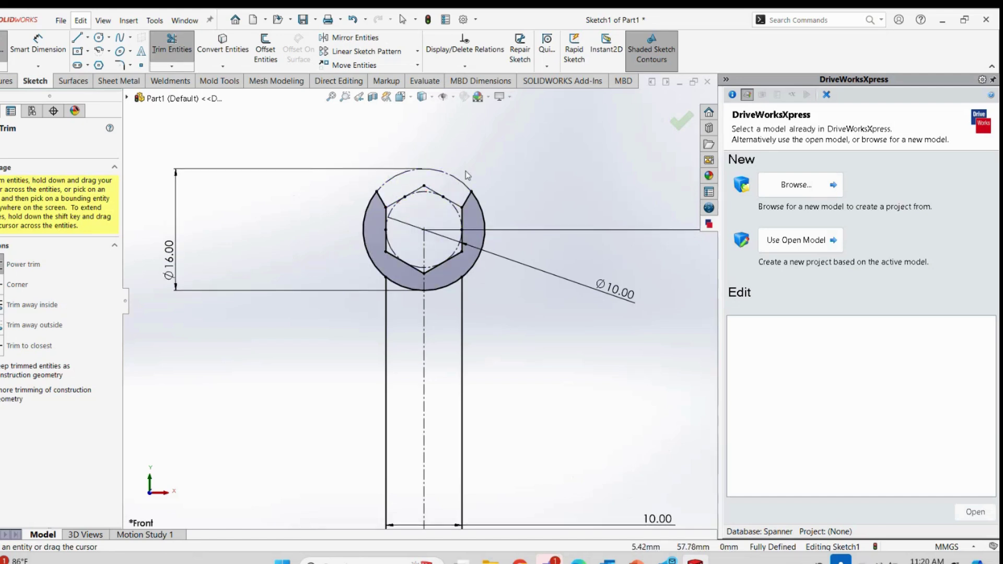
key("Escape")
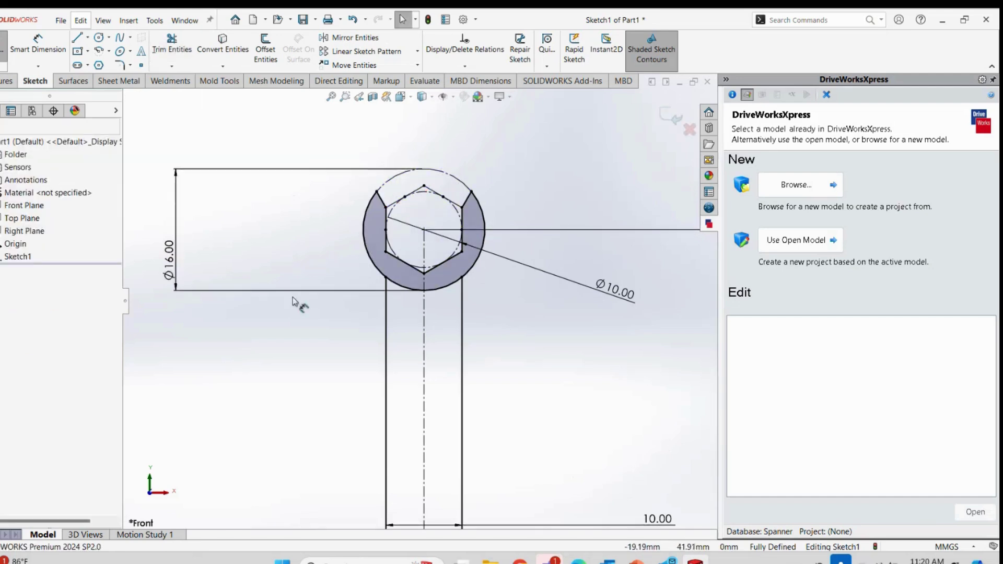
Draw a line about 3.38 mm long from the lower hexagon's lower-left vertex to the outer circle, perpendicular to the adjacent bottom edge
scroll(298, 303, "up", 5)
scroll(416, 314, "down", 10)
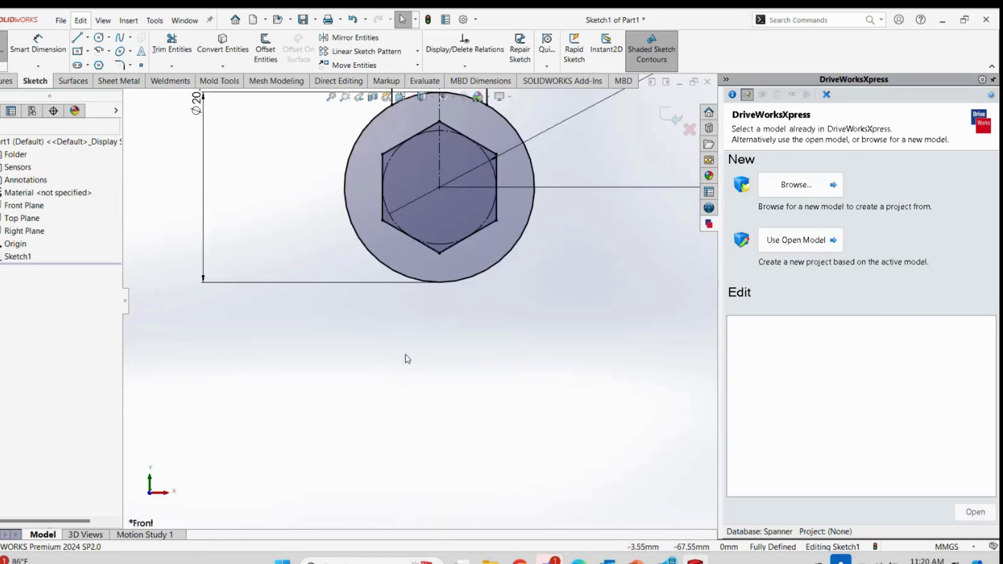
left_click(77, 37)
left_click(383, 221)
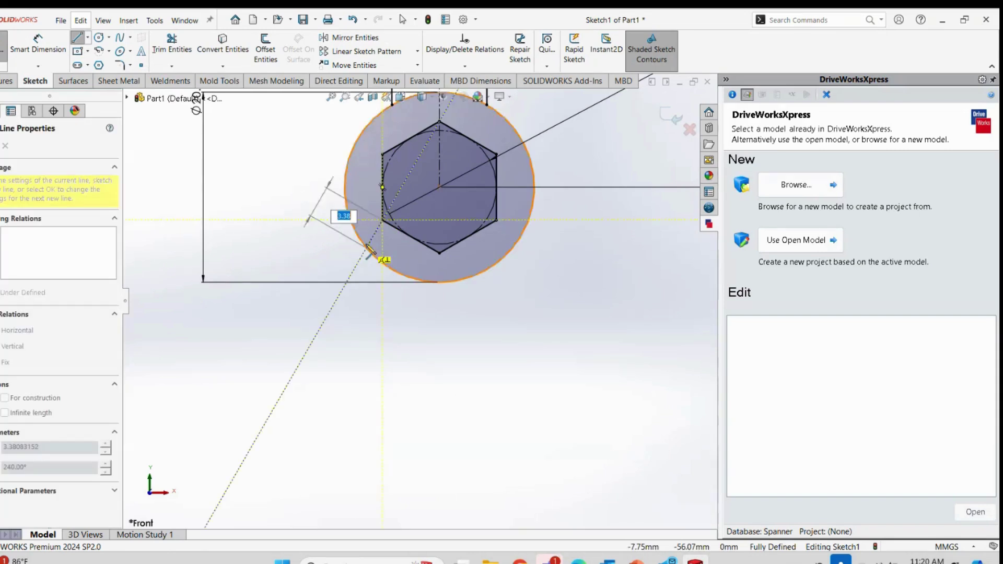
left_click(366, 247)
right_click(350, 320)
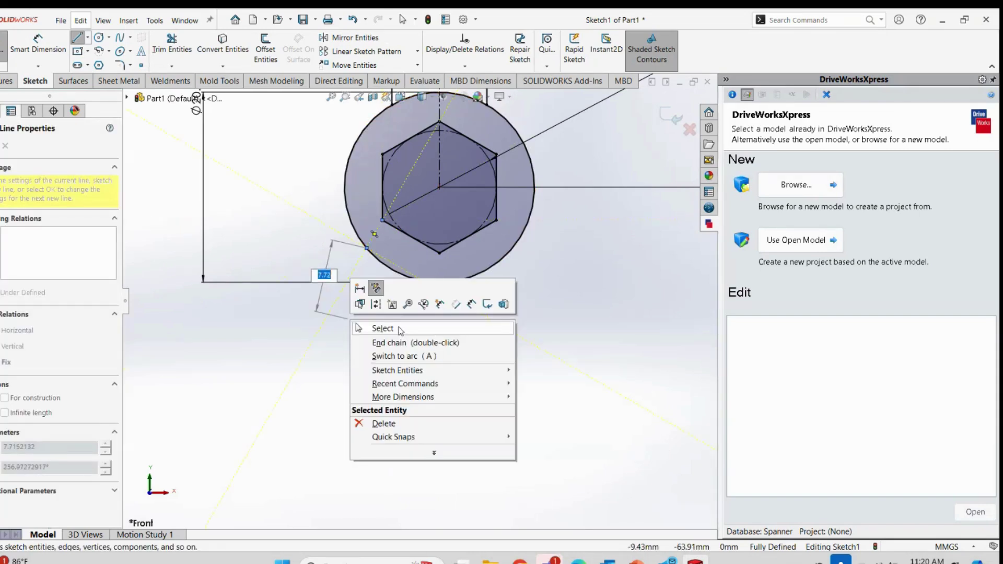
left_click(401, 331)
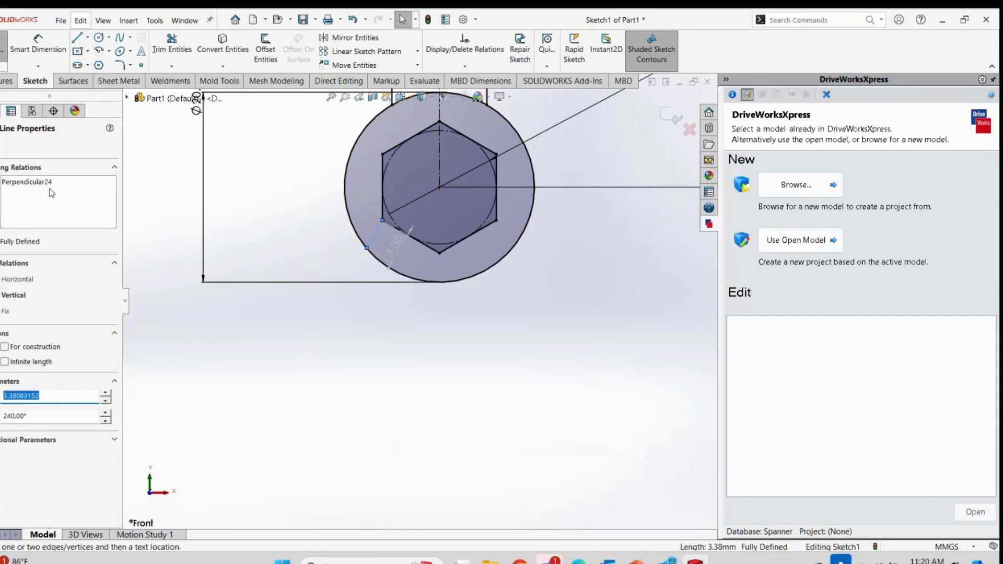
key("Escape")
Draw a short diagonal line about 3.19 mm long from the lower hexagon's lower-right vertex to the outer circle
left_click(78, 37)
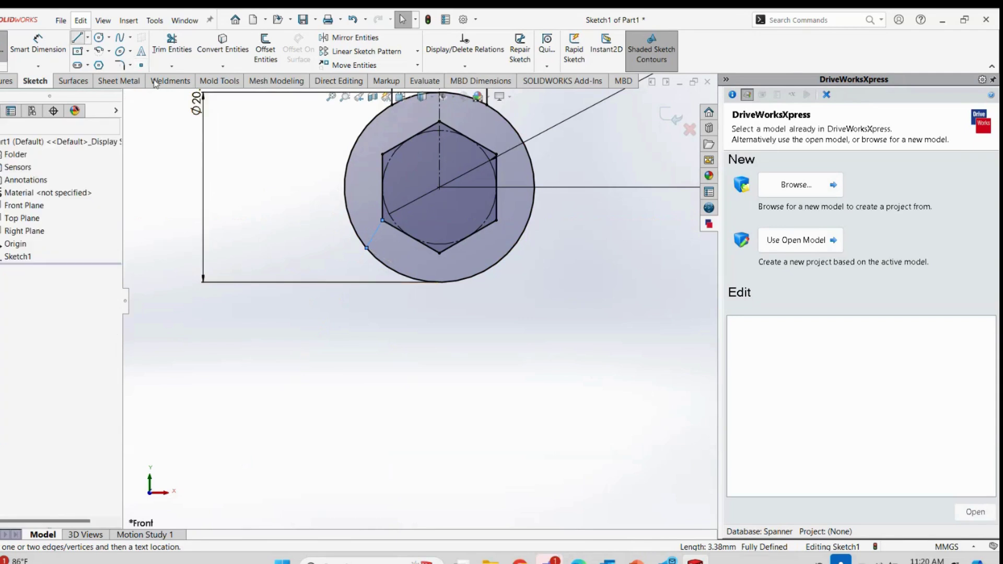
left_click(497, 220)
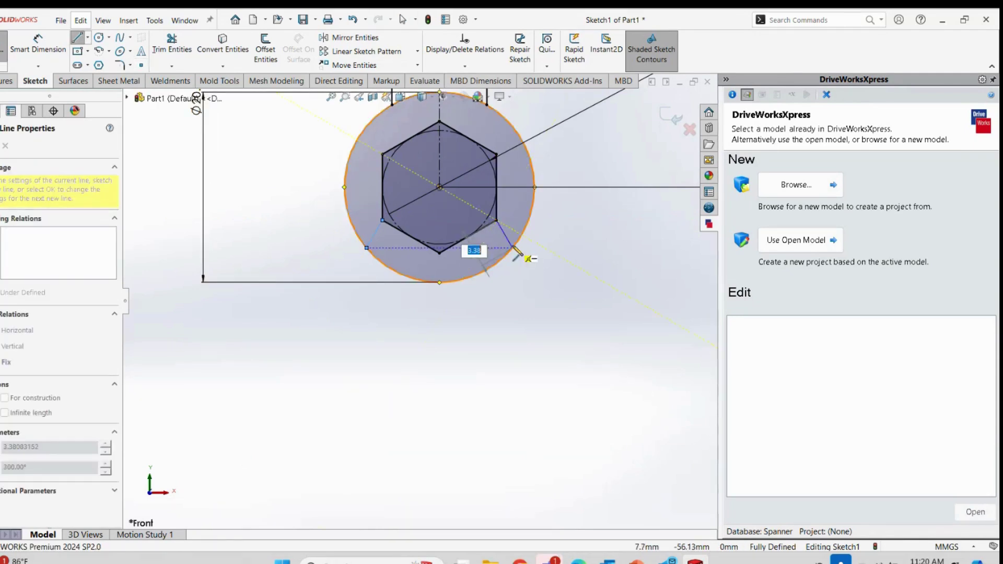
left_click(516, 243)
key("Escape")
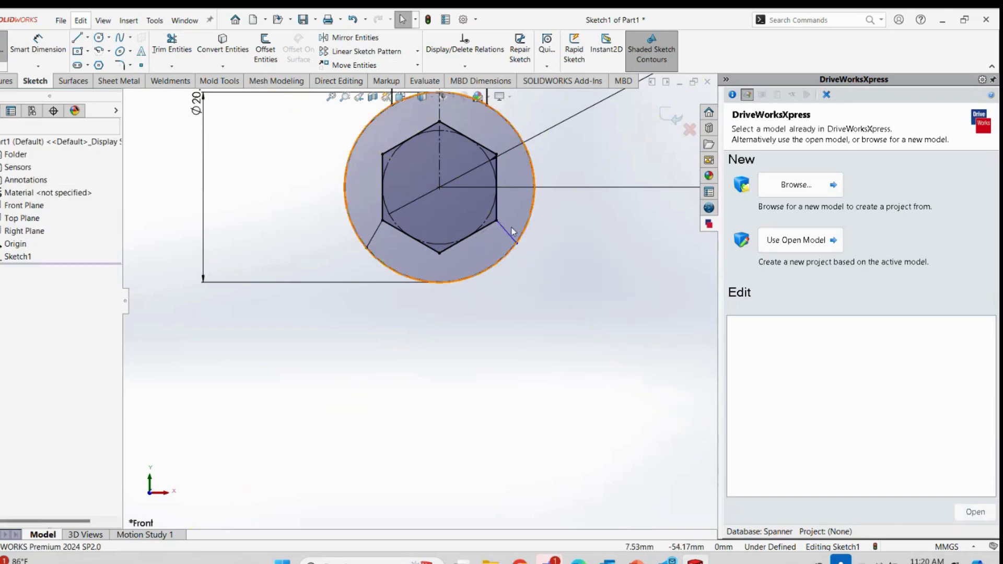
Make the lower head's right diagonal line perpendicular to the hexagon's lower-right edge
left_click(502, 228)
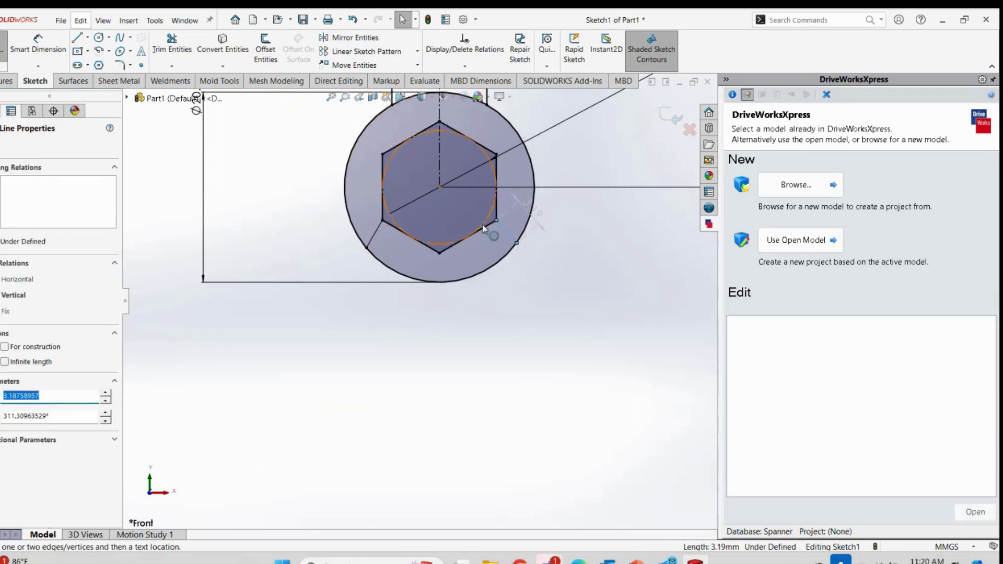
left_click(484, 229, "ctrl")
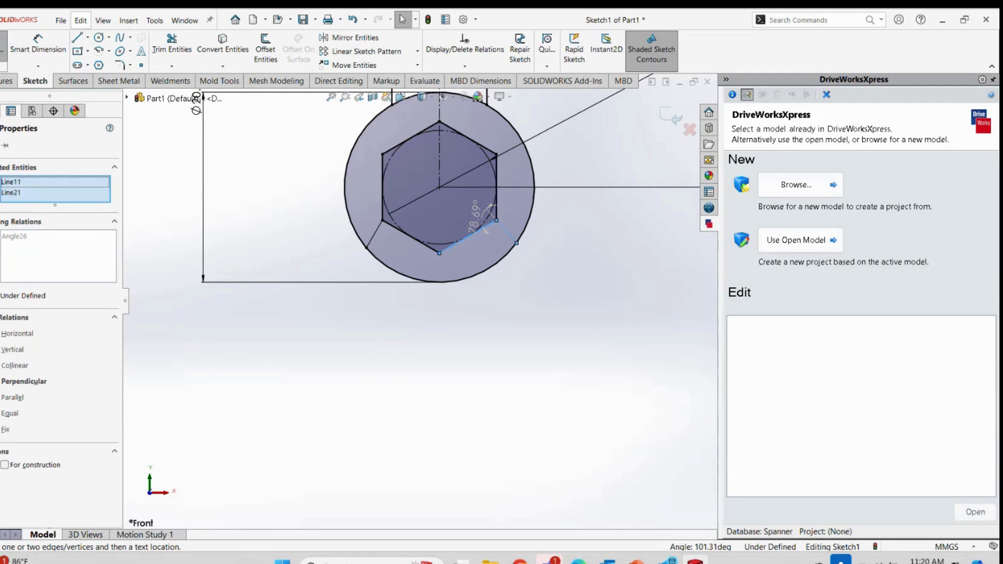
left_click(25, 381)
left_click(156, 384)
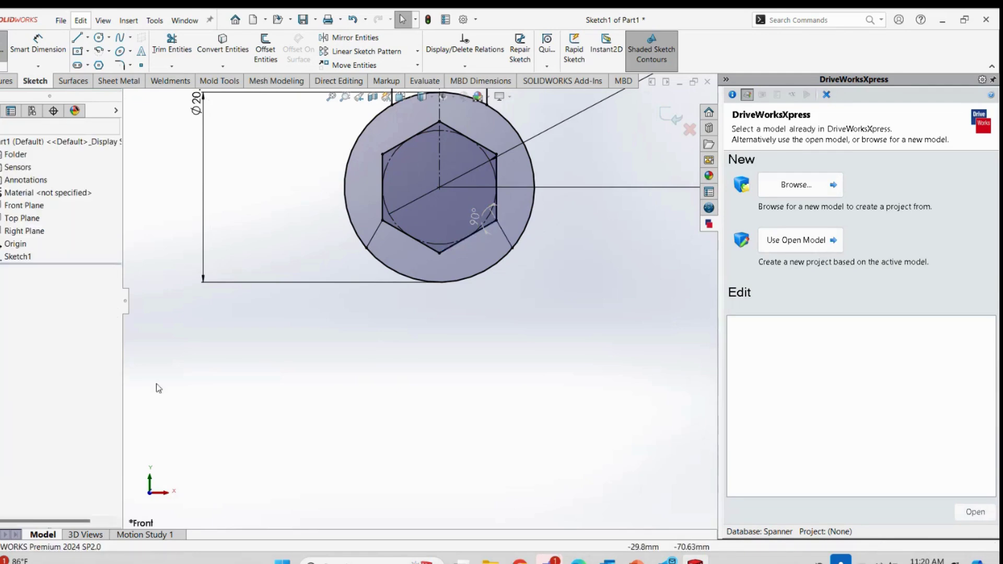
Power-trim the lower circle's bottom arc and the hexagon's two bottom edges between the diagonal lines, keeping them as construction geometry
left_click(172, 44)
mouse_move(372, 337)
left_mouse_down()
mouse_move(409, 216)
mouse_move(419, 267)
mouse_move(467, 271)
mouse_move(462, 212)
mouse_move(502, 260)
mouse_move(516, 302)
left_mouse_up()
scroll(470, 297, "up", 4)
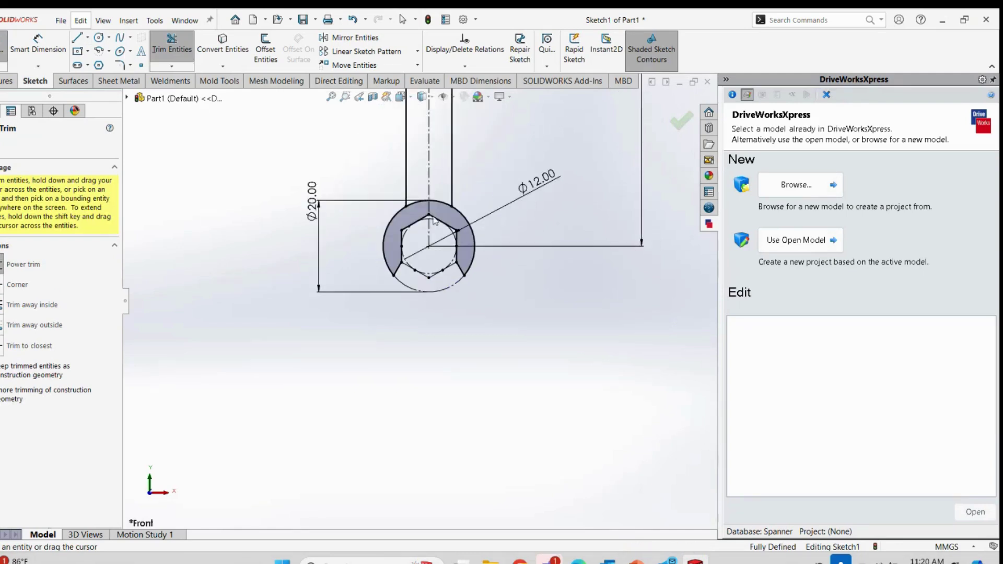
scroll(452, 195, "down", 2)
scroll(453, 195, "up", 5)
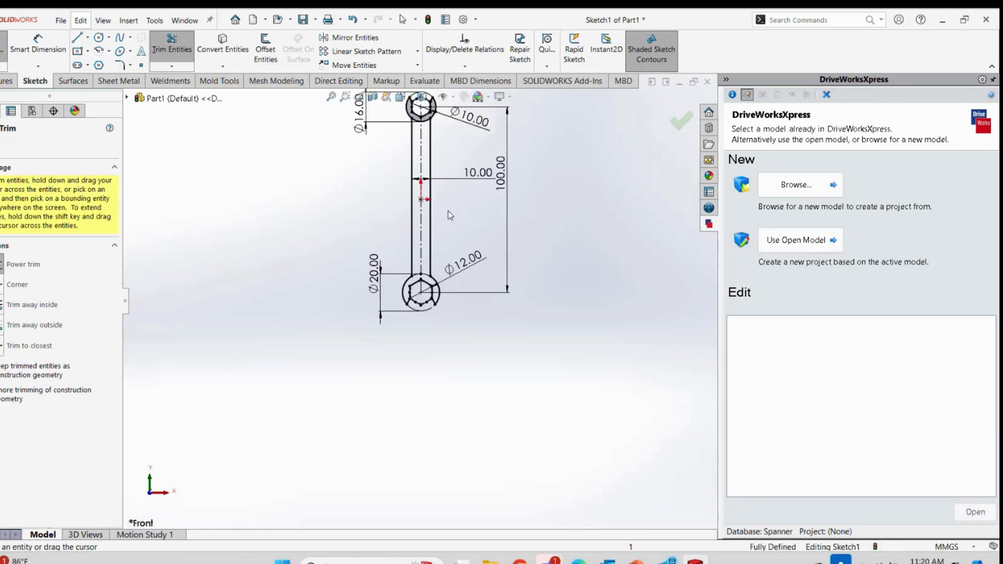
scroll(432, 241, "down", 2)
scroll(432, 237, "down", 3)
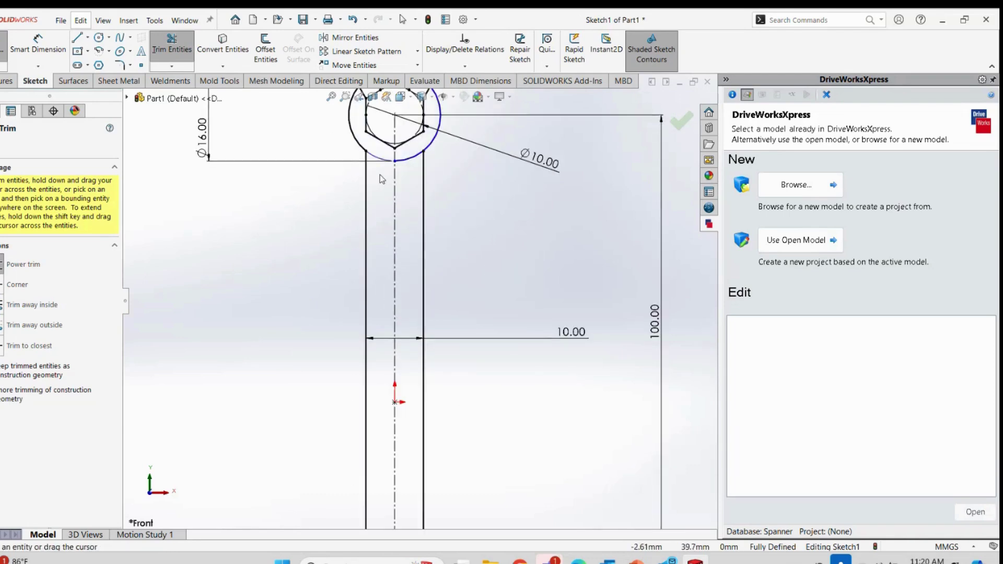
scroll(412, 193, "up", 2)
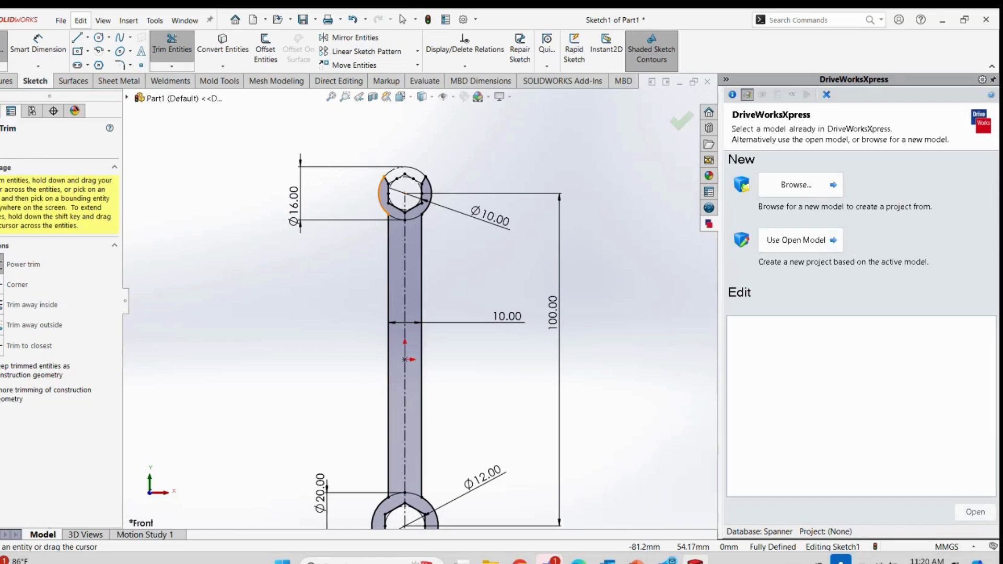
key("Escape")
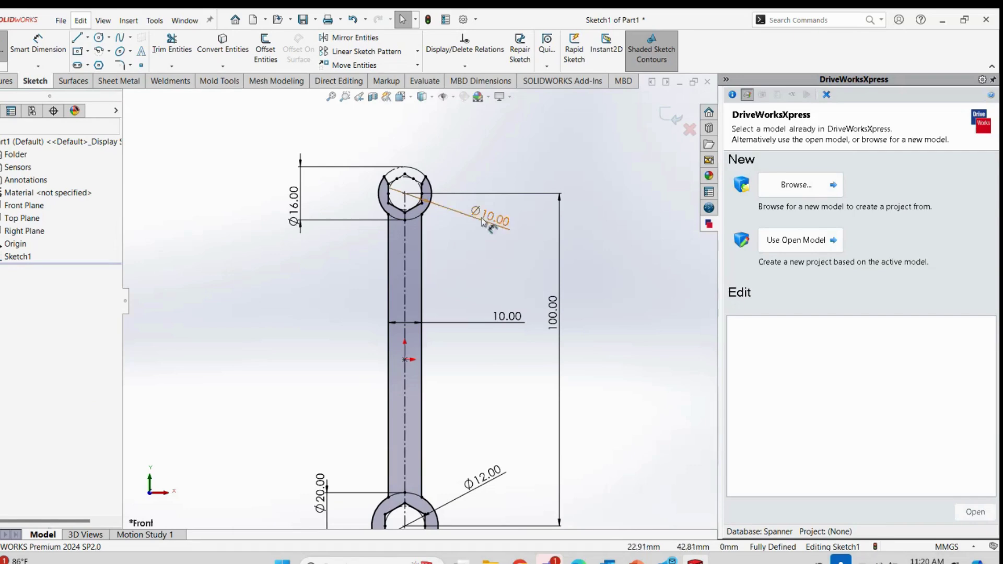
Move the upper hexagon's 10 mm diameter dimension above the head and link it to a shared value named M Size
left_click_drag(490, 217, 553, 149)
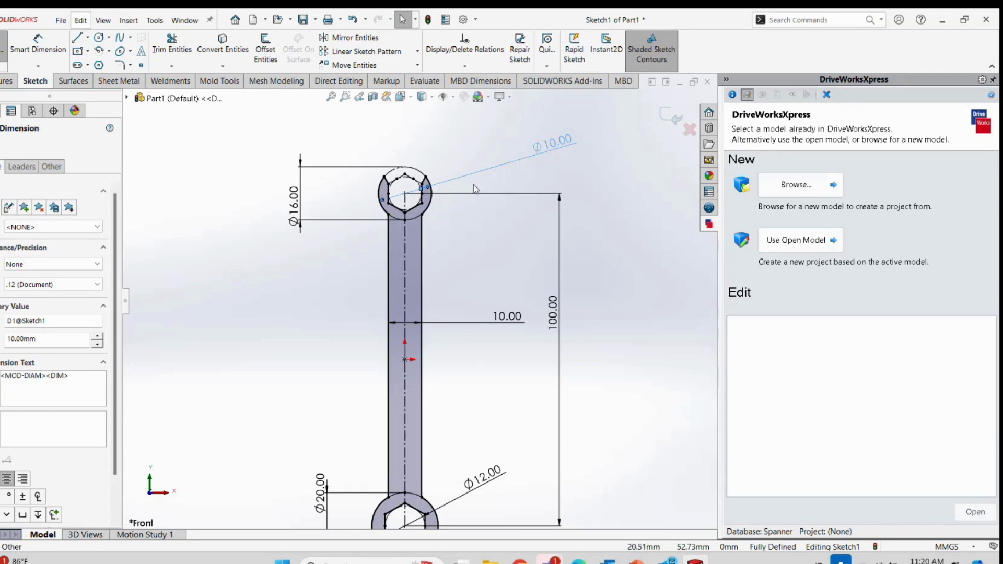
key("Escape")
right_click(555, 143)
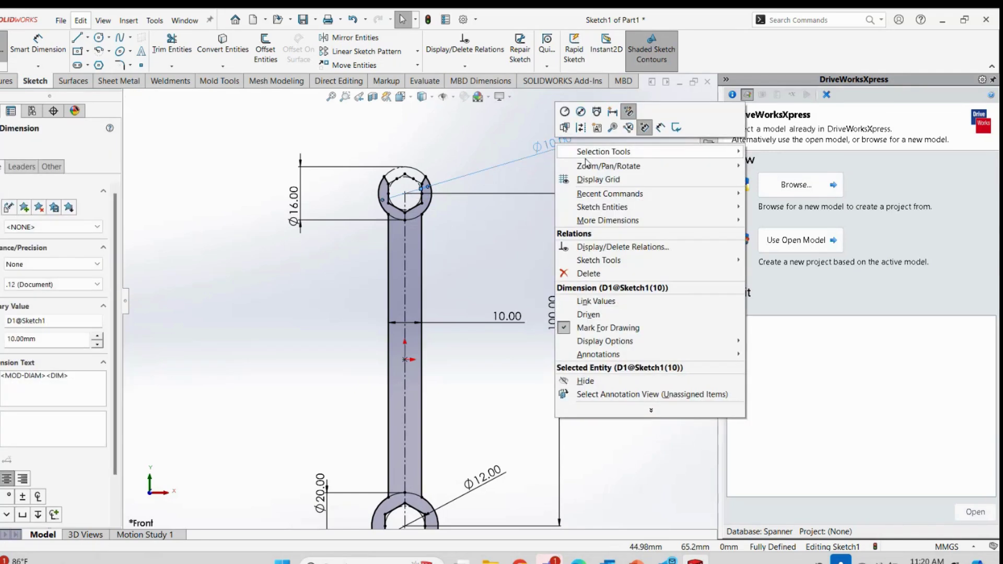
left_click(595, 305)
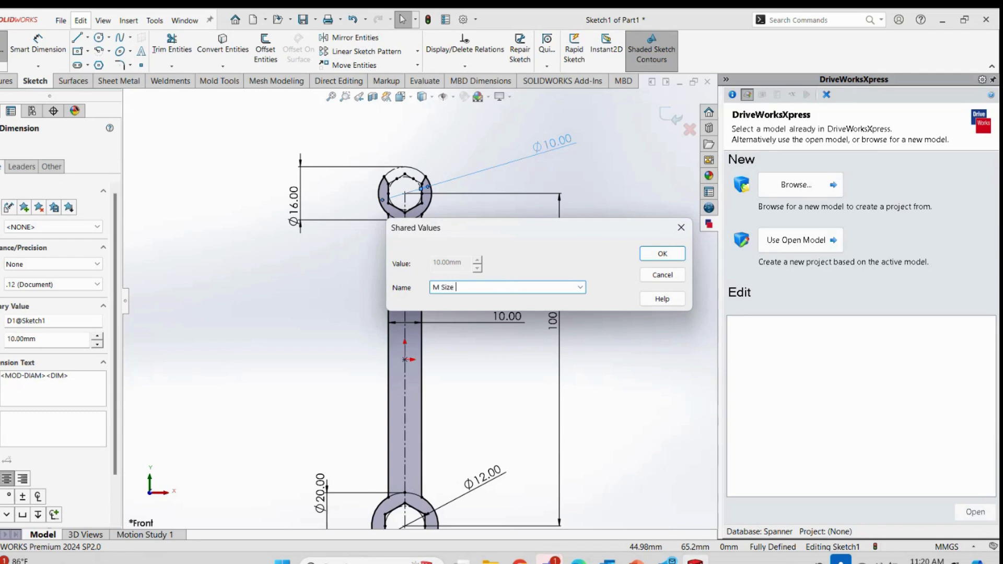
left_click(662, 253)
Move the lower hexagon's 12 mm diameter dimension below the head and link it to a shared value named M Size 2
scroll(412, 285, "up", 6)
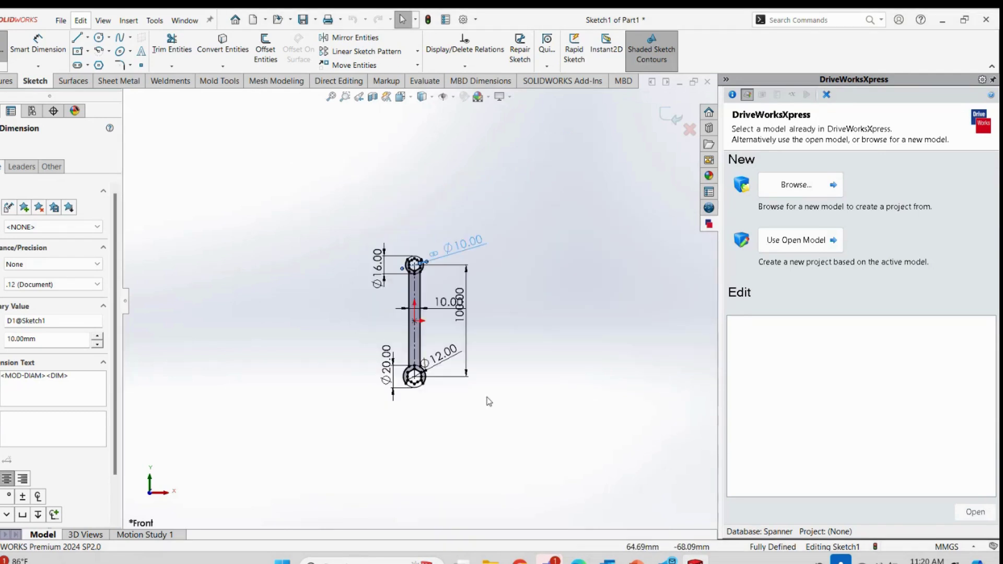
scroll(445, 376, "down", 6)
mouse_move(395, 208)
left_mouse_down()
mouse_move(447, 306)
mouse_move(446, 296)
left_mouse_up()
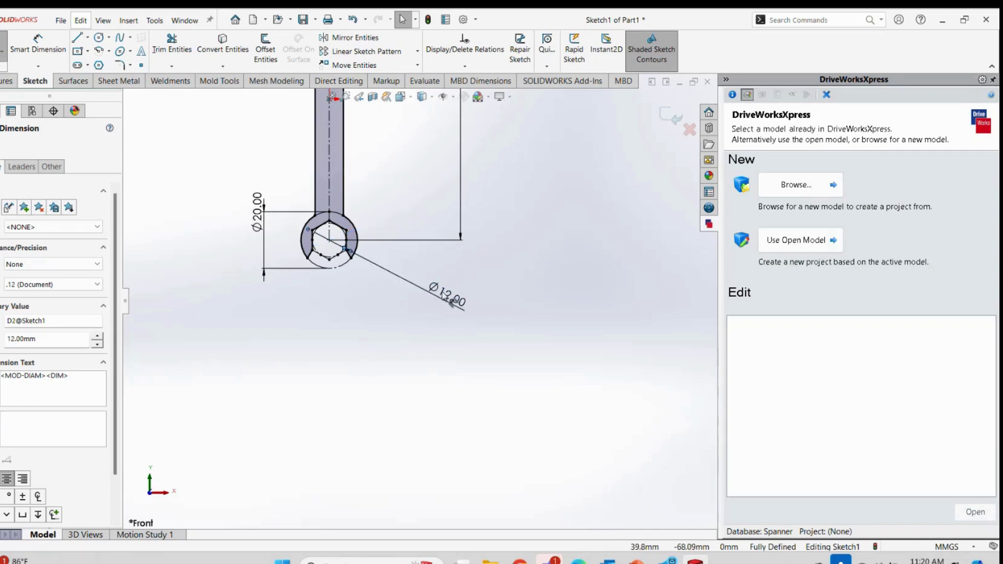
right_click(446, 296)
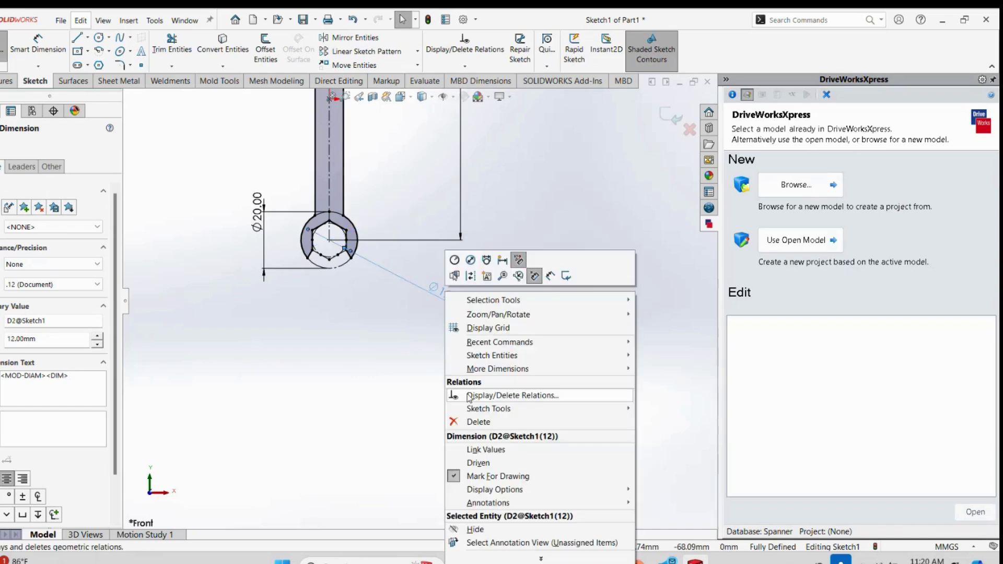
left_click(478, 449)
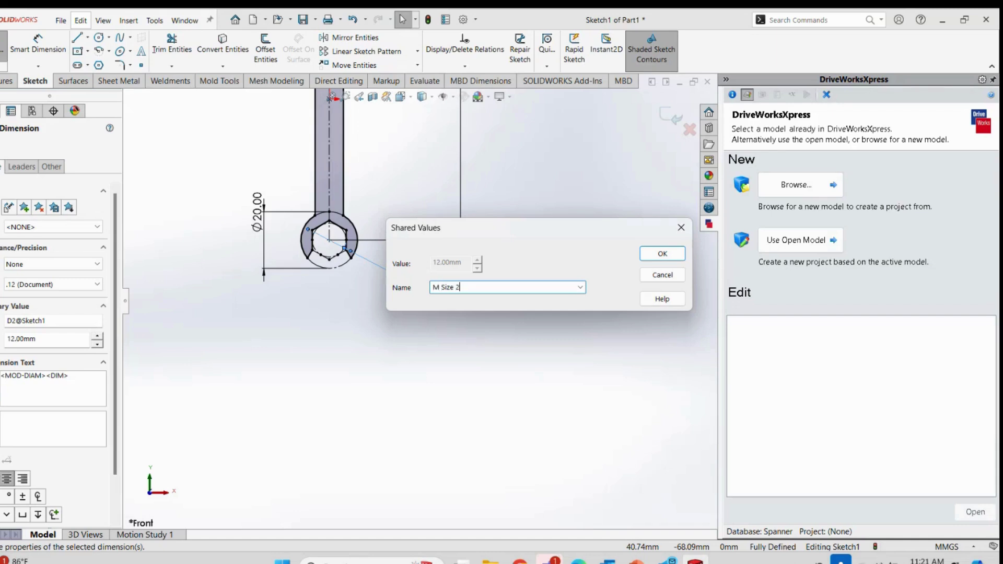
left_click(648, 254)
scroll(418, 298, "up", 3)
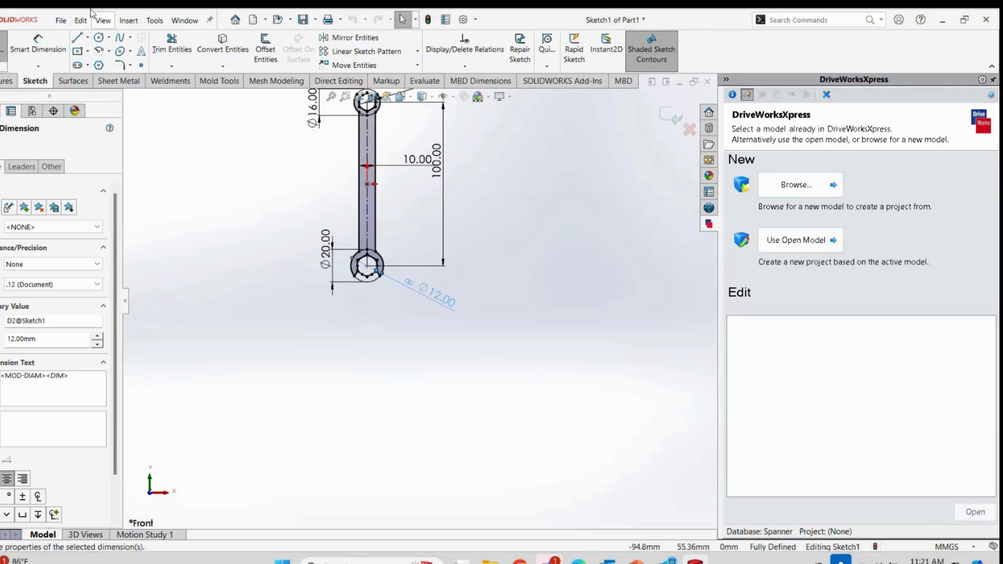
Add a custom file property named Number with its value linked to the M Size 1 global variable
left_click(63, 21)
left_click(68, 318)
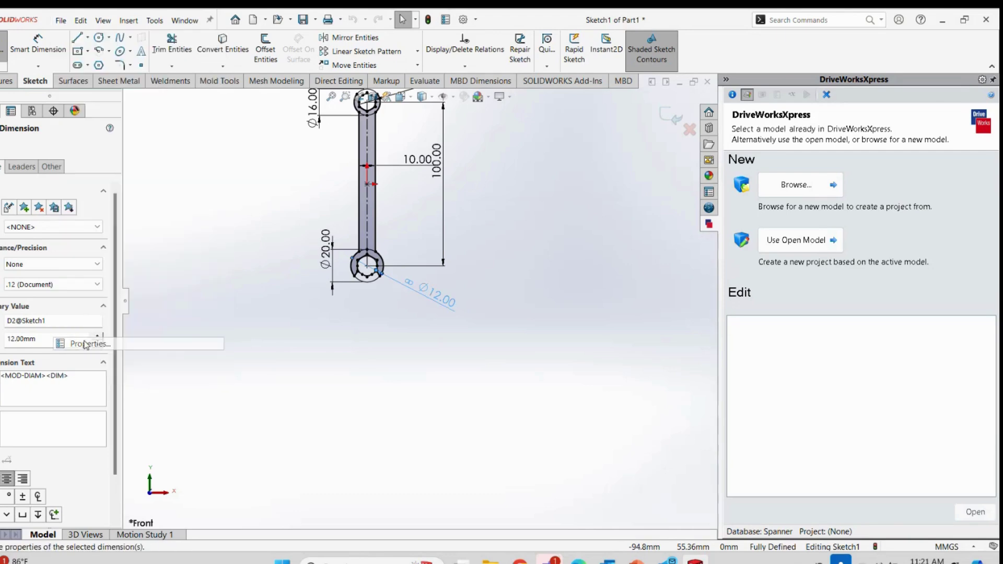
left_click(303, 239)
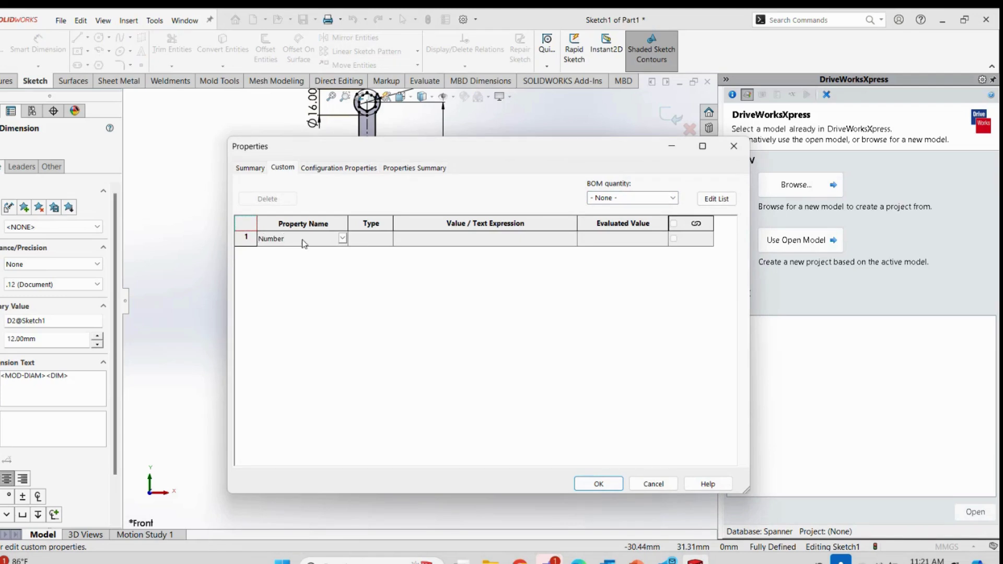
key("Tab")
left_click(498, 240)
mouse_move(554, 251)
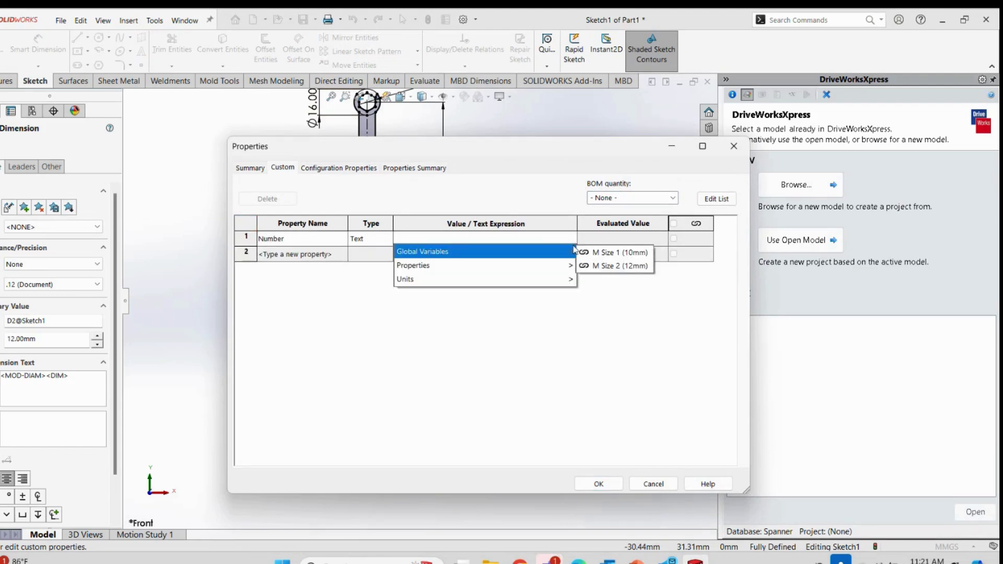
left_click(602, 252)
Add a second custom property named Number 2 linked to the M Size 2 global variable and accept the properties
left_click(279, 255)
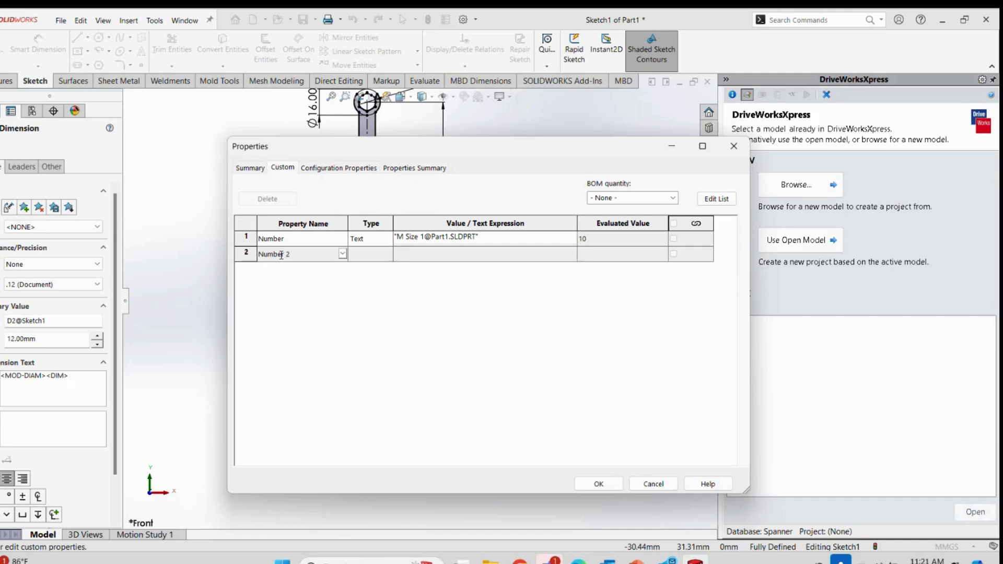
key("Tab")
left_click(544, 255)
mouse_move(569, 267)
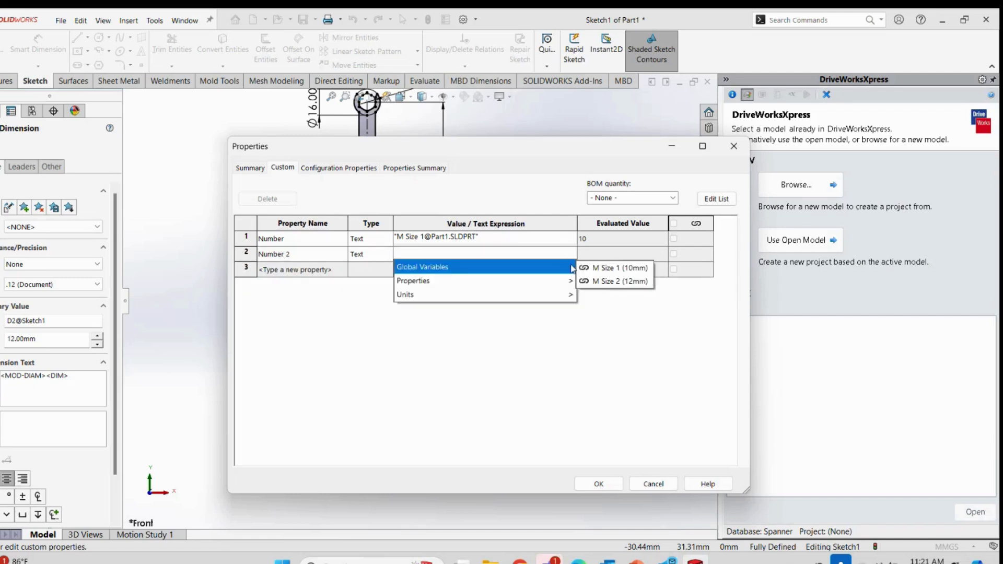
left_click(595, 281)
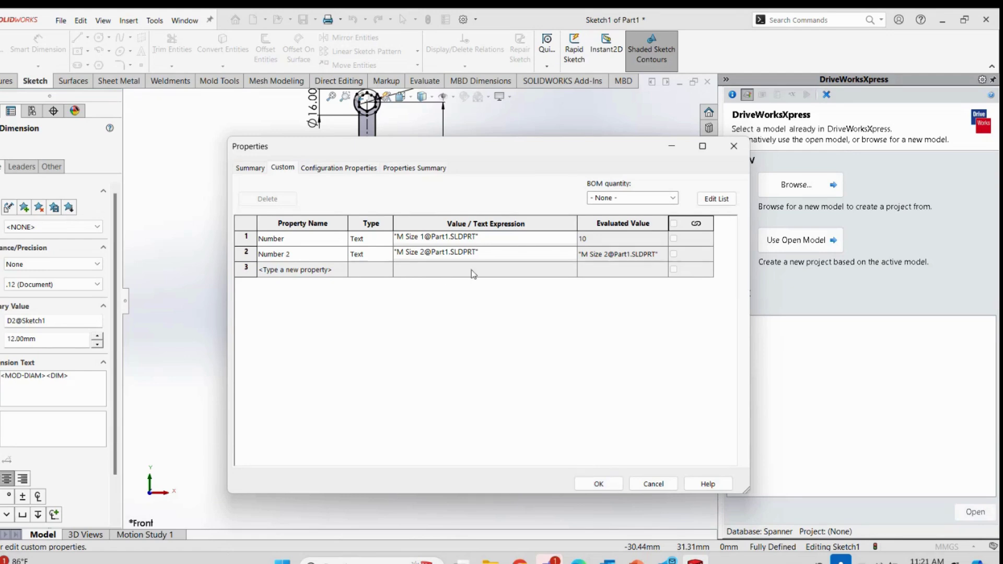
left_click(598, 483)
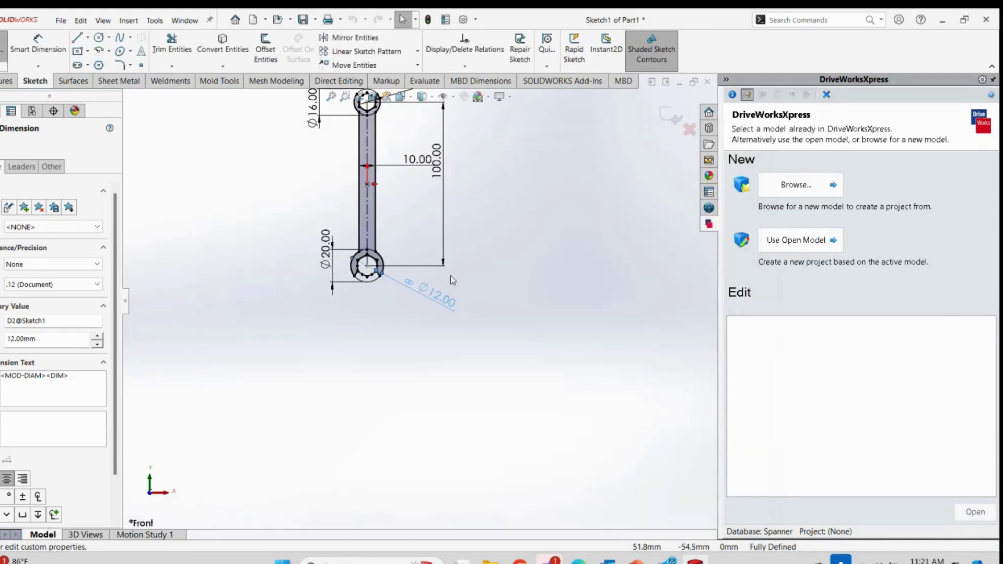
Reconfirm the lower hexagon's diameter dimension and reopen the file properties to check the Number 2 entry
double_click(439, 299)
key("Return")
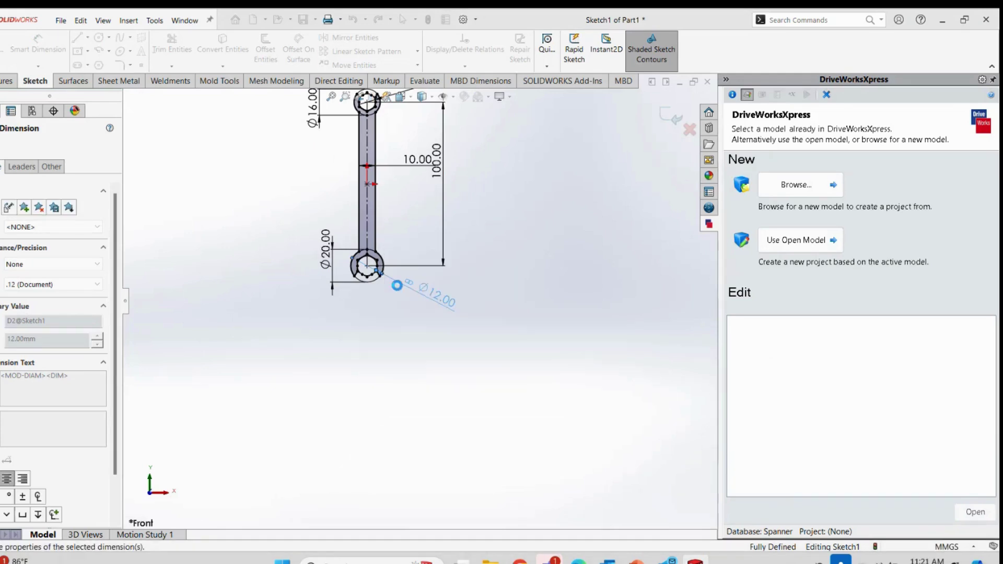
key("Escape")
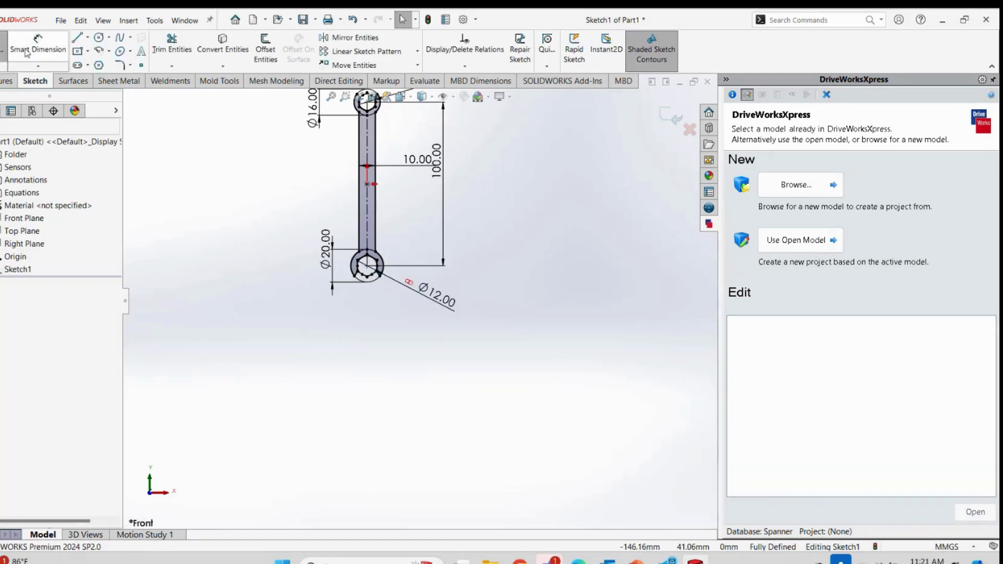
left_click(61, 20)
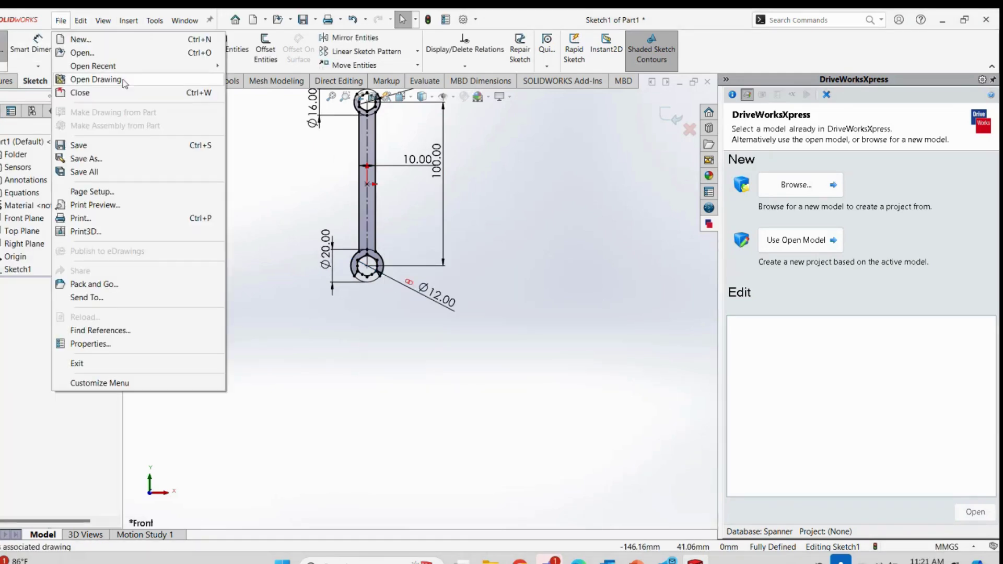
left_click(86, 344)
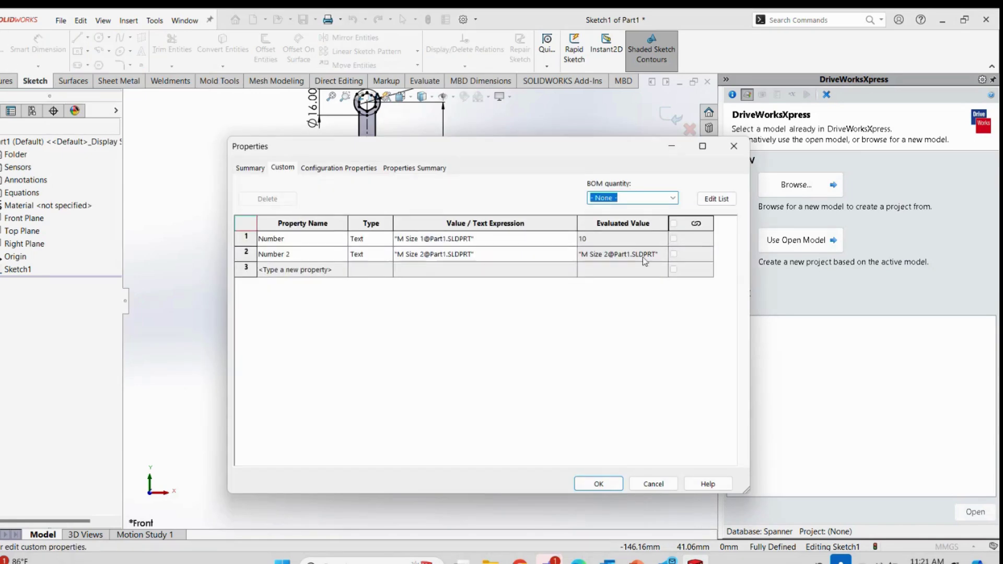
Try to insert the M Size 2 global variable again in the Number 2 property's value expression
left_click(488, 255)
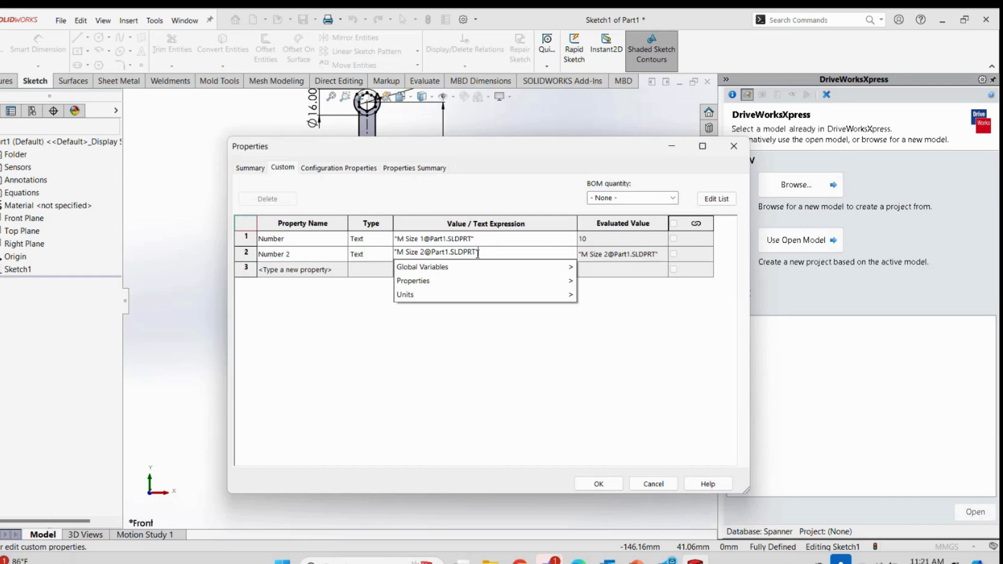
mouse_move(550, 267)
left_click(608, 277)
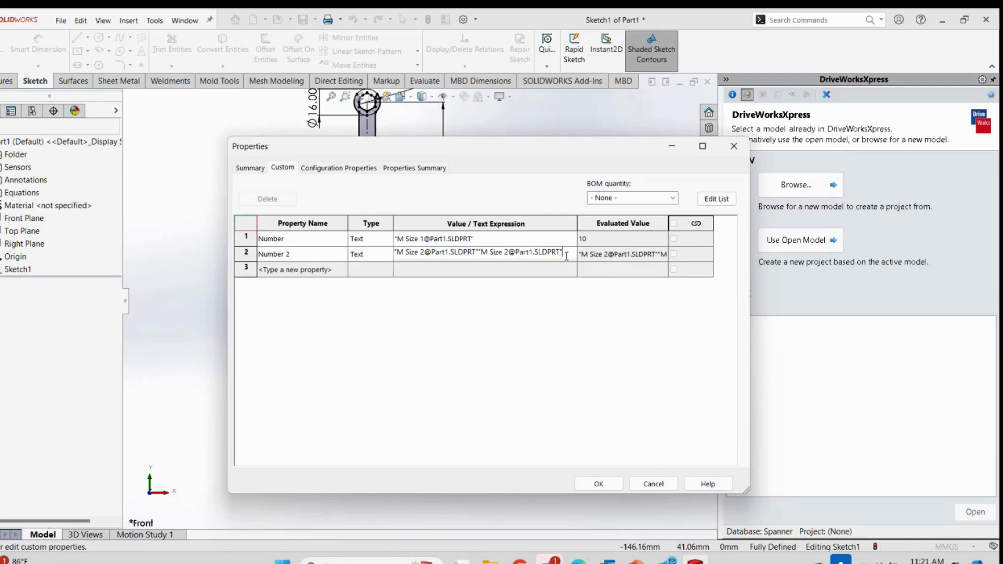
Clear the whole value expression of the Number 2 property
key("BackSpace")
key("BackSpace")
key("BackSpace")
key("BackSpace")
key("BackSpace")
key("BackSpace")
key("BackSpace")
key("BackSpace")
key("BackSpace")
key("BackSpace")
key("BackSpace")
key("BackSpace")
key("BackSpace")
key("BackSpace")
key("BackSpace")
key("BackSpace")
key("BackSpace")
key("BackSpace")
key("BackSpace")
key("BackSpace")
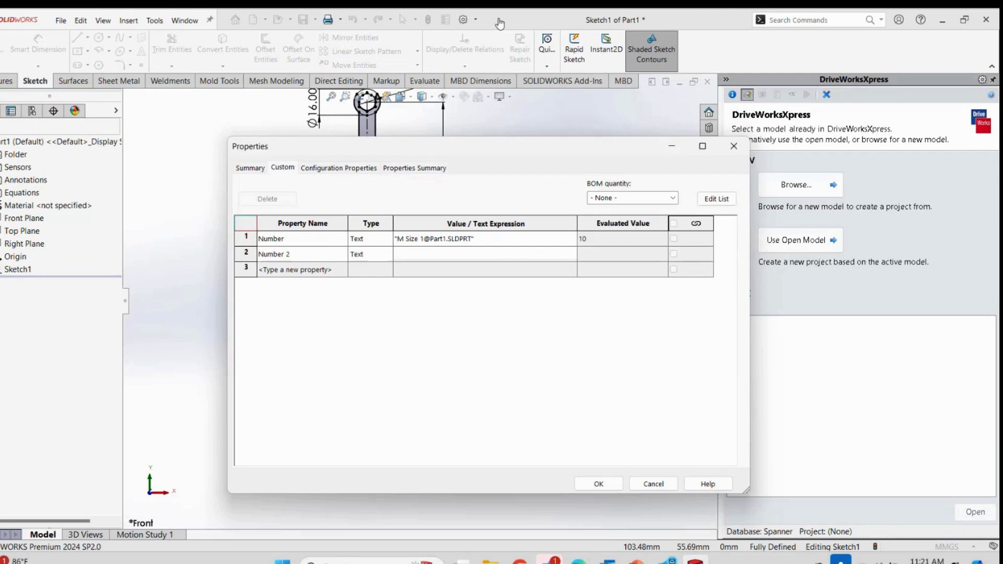
Check the participants list in the Microsoft Teams meeting and return to SOLIDWORKS
left_click(579, 28)
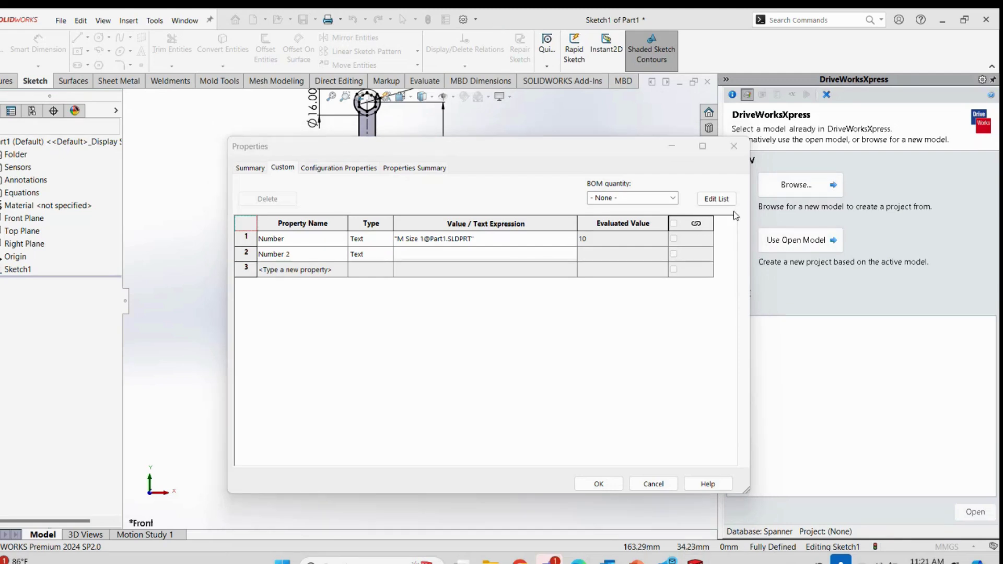
left_click(620, 36)
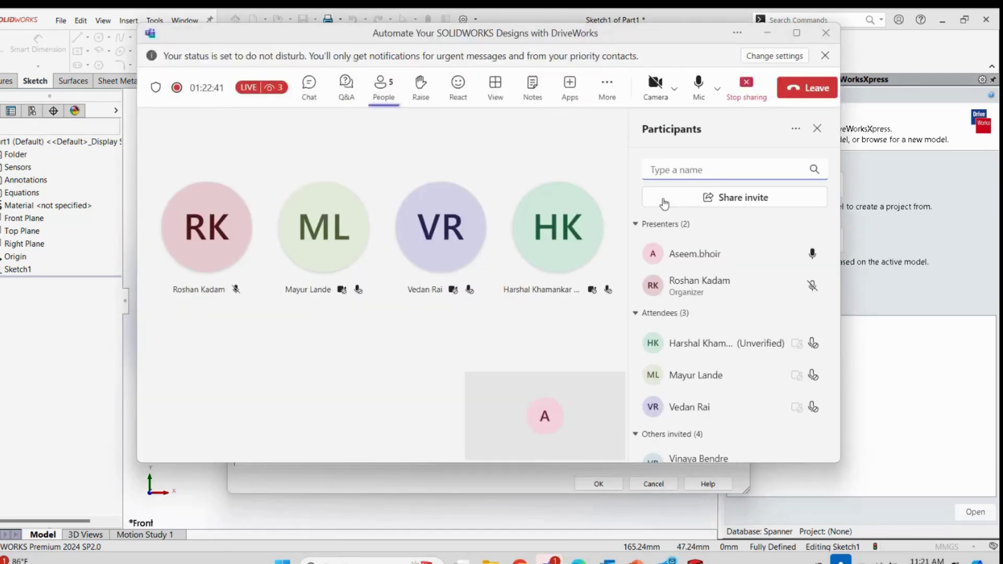
scroll(757, 258, "down", 3)
scroll(757, 257, "up", 3)
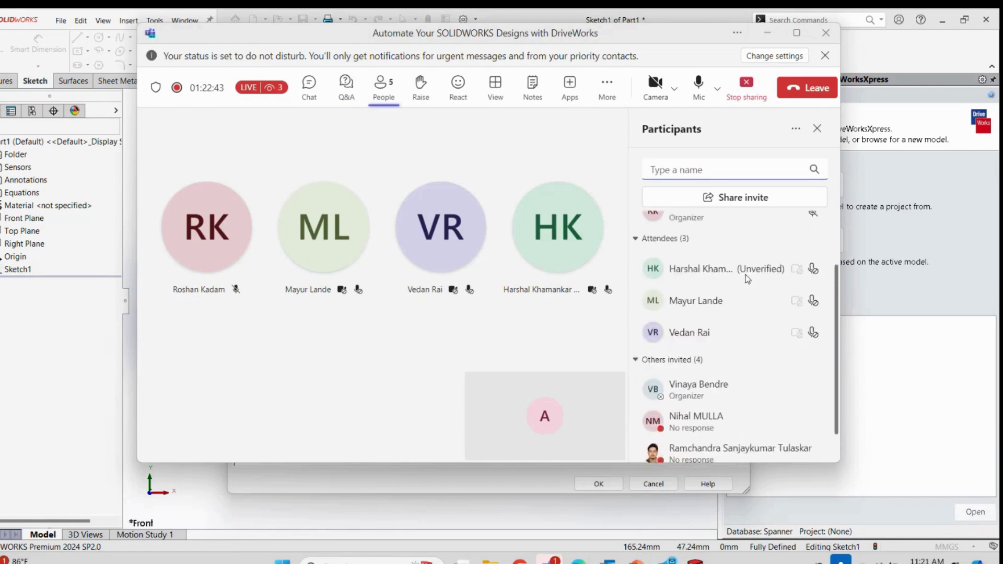
left_click(769, 33)
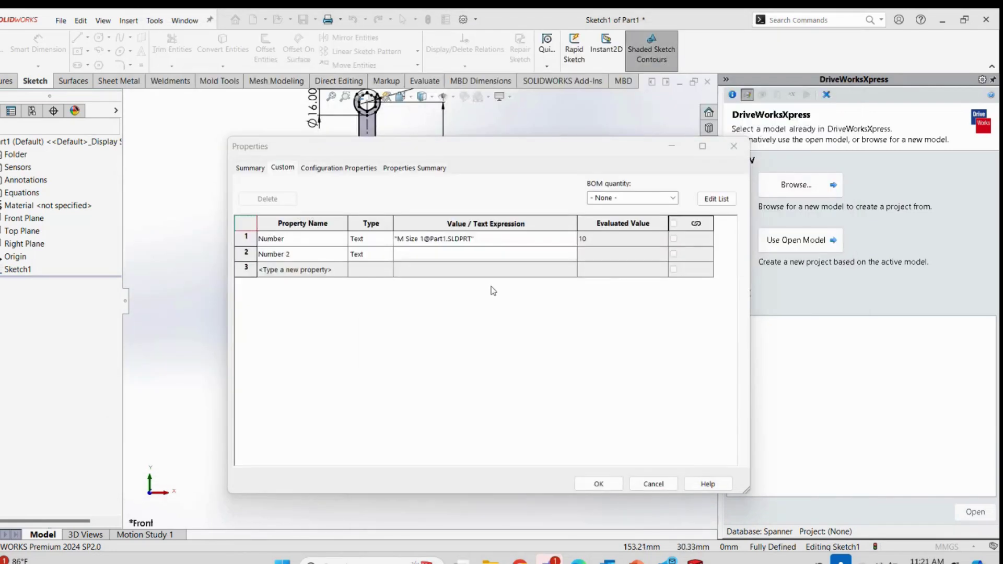
Set the emptied Number 2 property value to the M Size 2 global variable and save the property changes
left_click(440, 255)
mouse_move(425, 269)
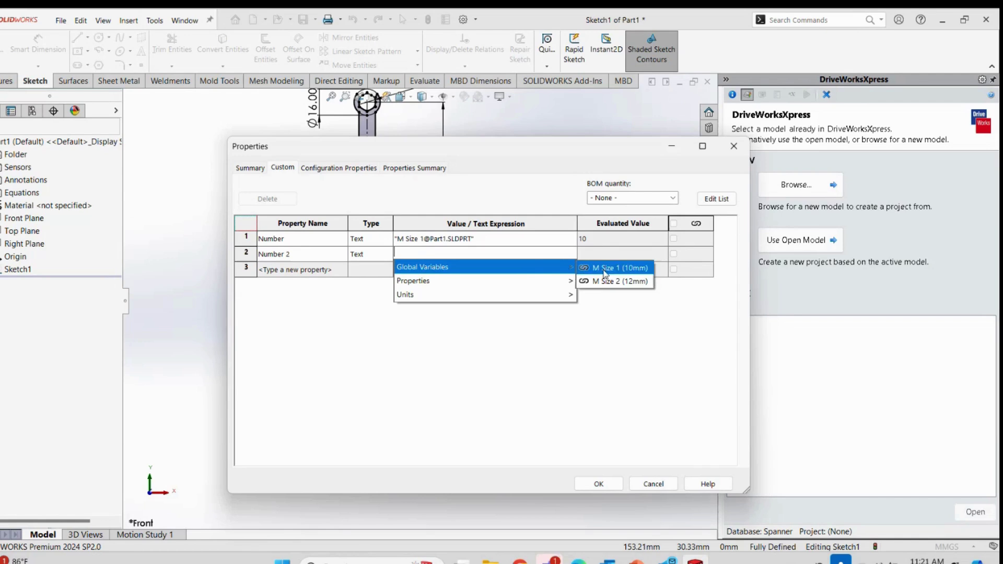
left_click(613, 276)
left_click(601, 483)
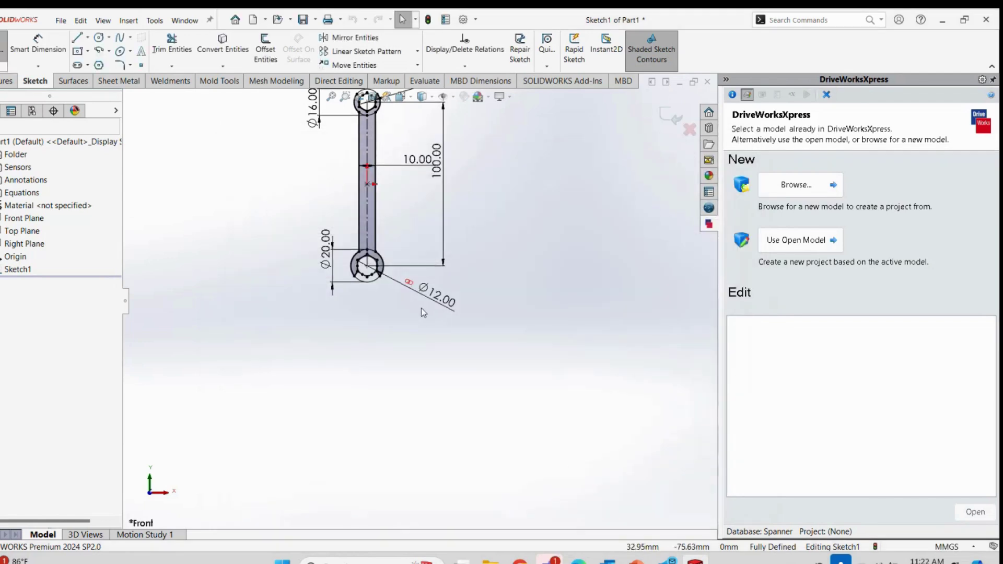
Exit the spanner sketch and extrude it as a boss with the Mid Plane end condition and a 5 mm depth
middle_click_drag(400, 243, 375, 303, "ctrl")
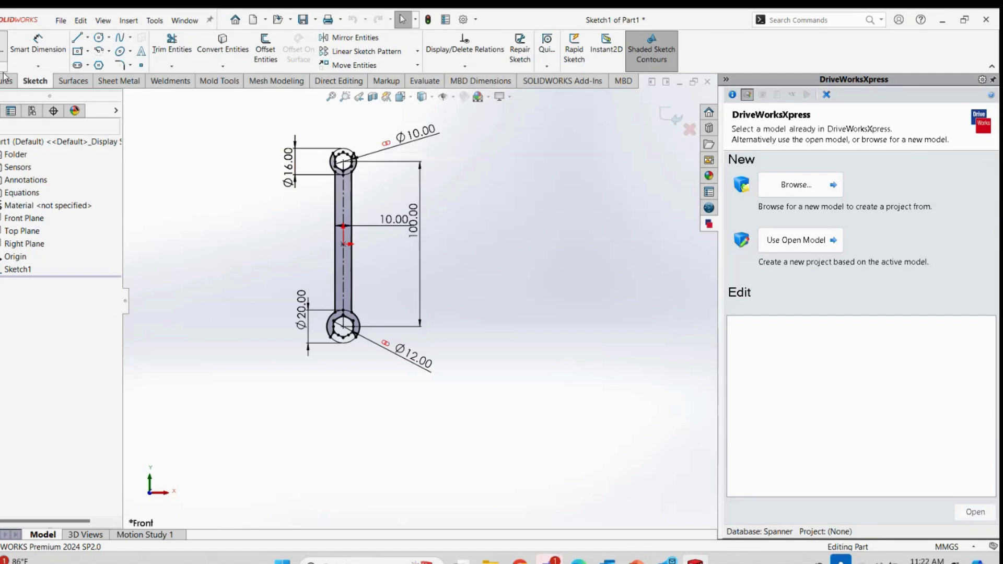
left_click(675, 115)
left_click(5, 81)
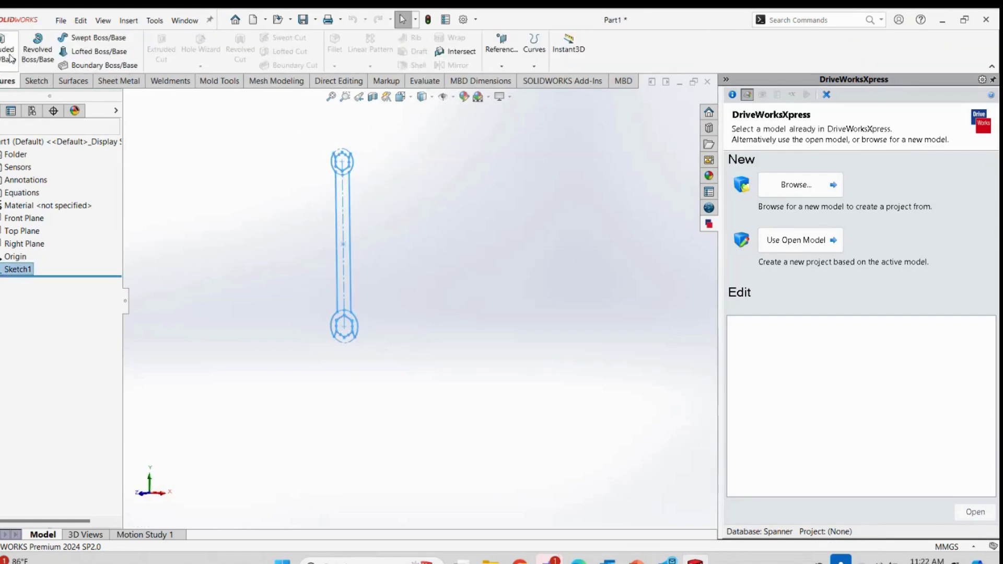
left_click(7, 47)
left_click(52, 219)
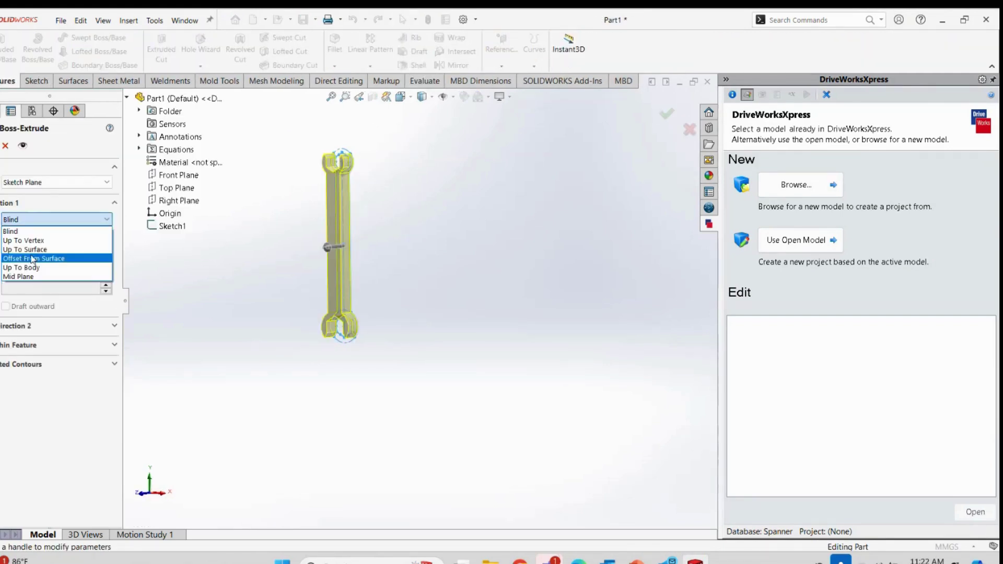
left_click(48, 275)
type("2")
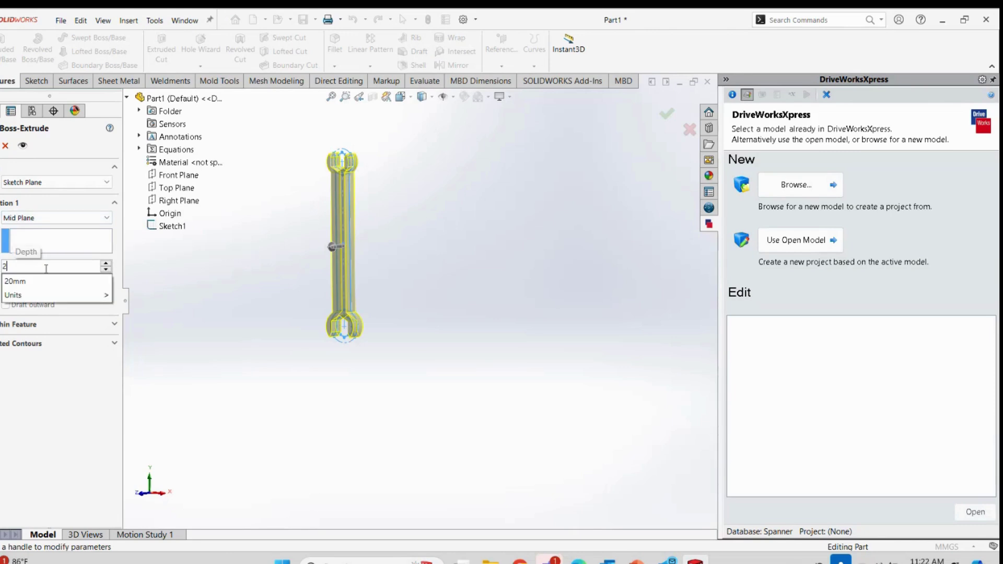
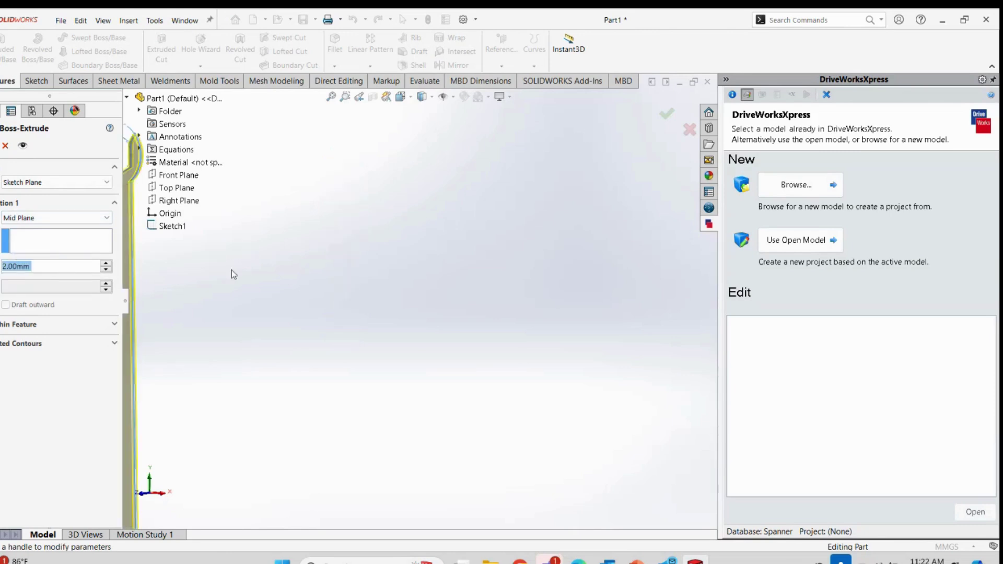
type("5")
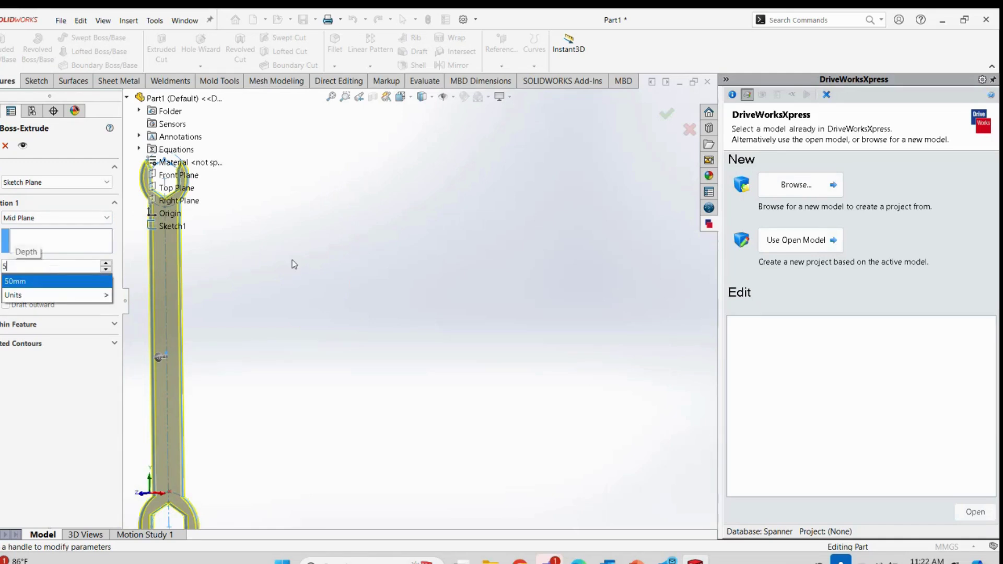
key("Return")
mouse_move(262, 284)
middle_mouse_down()
mouse_move(269, 297)
mouse_move(262, 290)
middle_mouse_up()
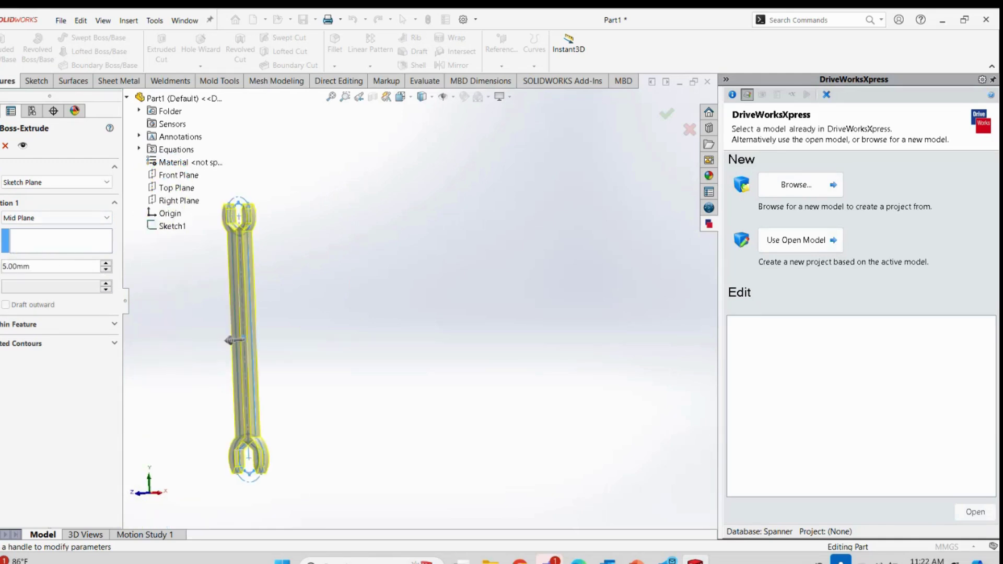
key("Return")
Start a 10 mm constant-radius fillet and select both edges where the handle meets the smaller upper jaw
middle_click_drag(298, 173, 334, 219)
scroll(286, 286, "down", 5)
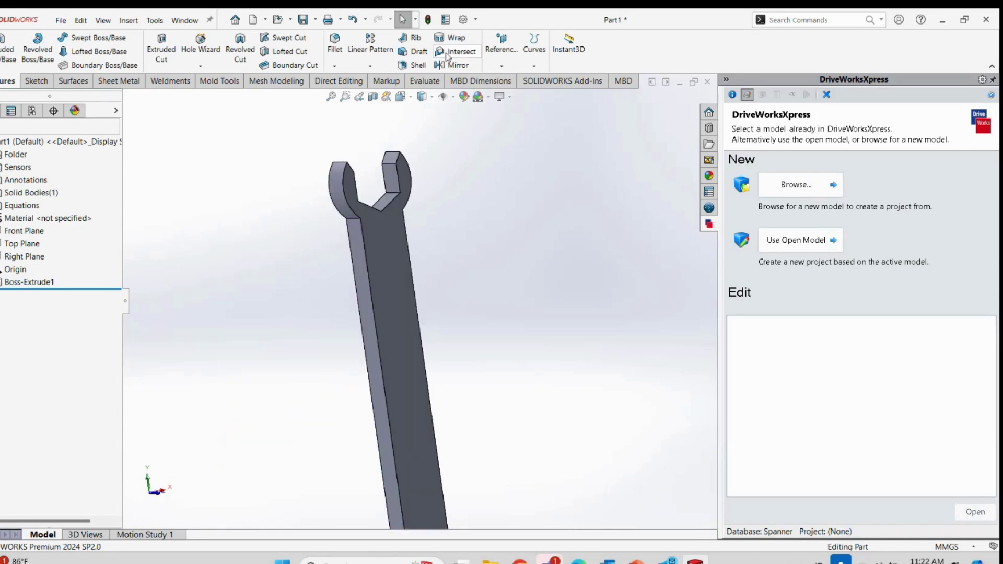
left_click(334, 46)
left_click(362, 219)
middle_click_drag(363, 219, 453, 212)
scroll(460, 208, "down", 3)
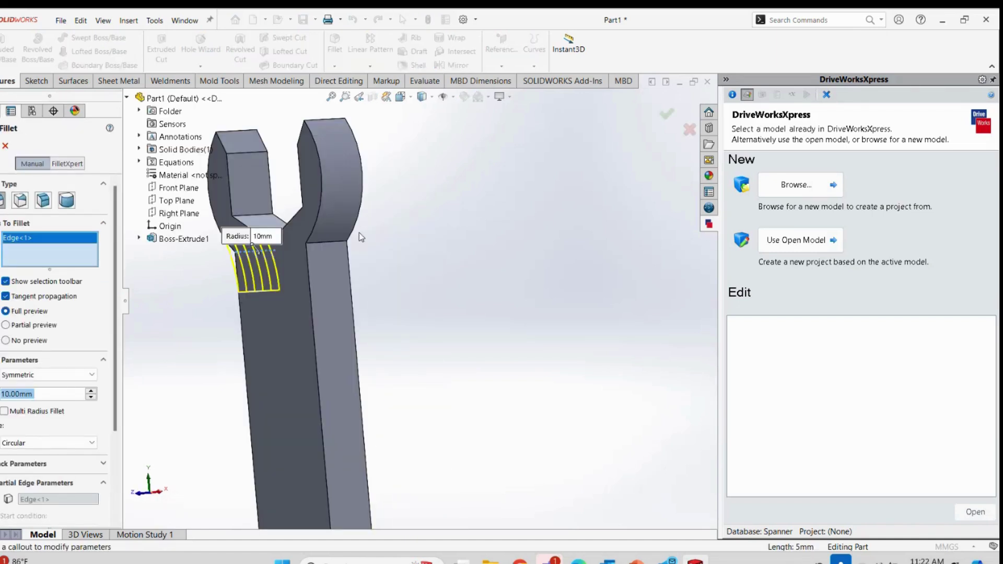
left_click(322, 247)
scroll(322, 246, "up", 3)
middle_click_drag(323, 246, 381, 470)
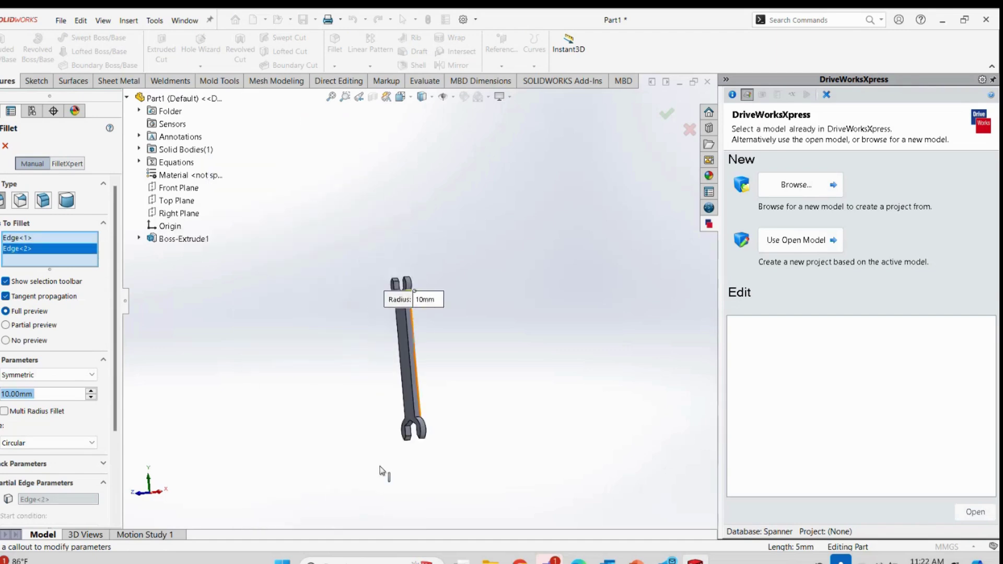
Add the two edges where the handle meets the larger lower jaw, excluding any handle face, and apply the fillet
scroll(381, 470, "down", 3)
left_click(417, 217)
middle_click_drag(417, 216, 372, 223)
left_click(350, 216)
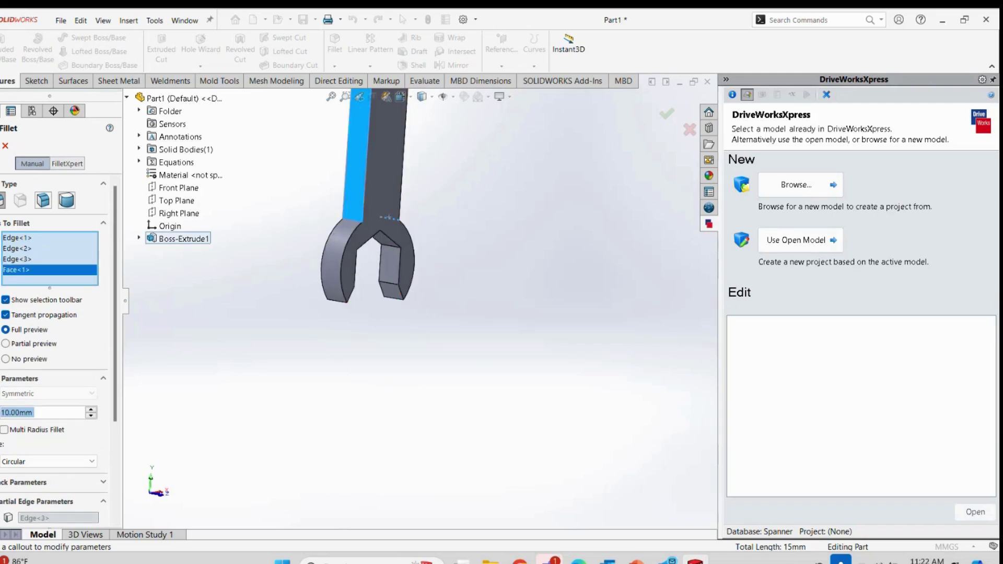
right_click(15, 274)
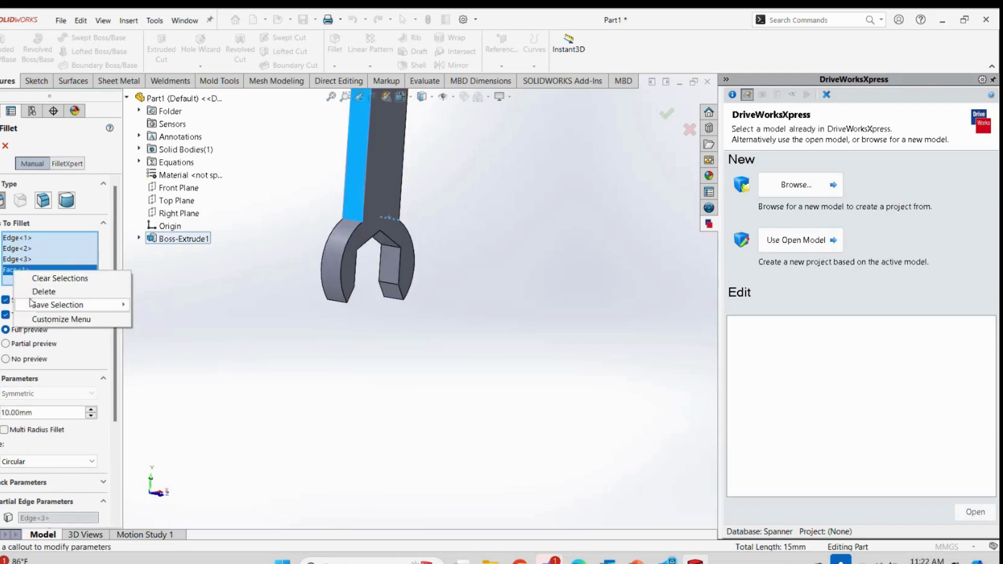
left_click(40, 289)
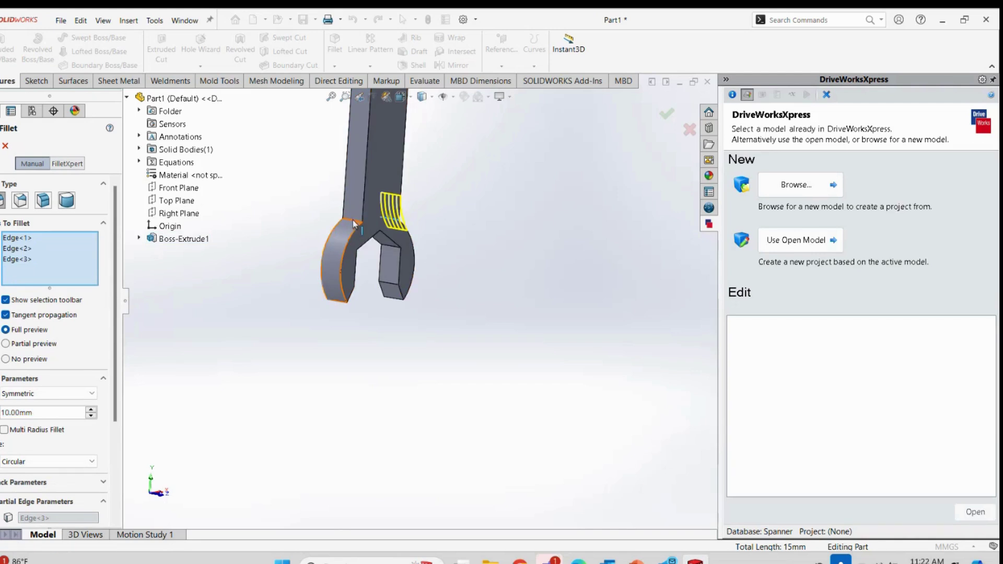
left_click(356, 224)
key("Return")
middle_click_drag(360, 272, 482, 296)
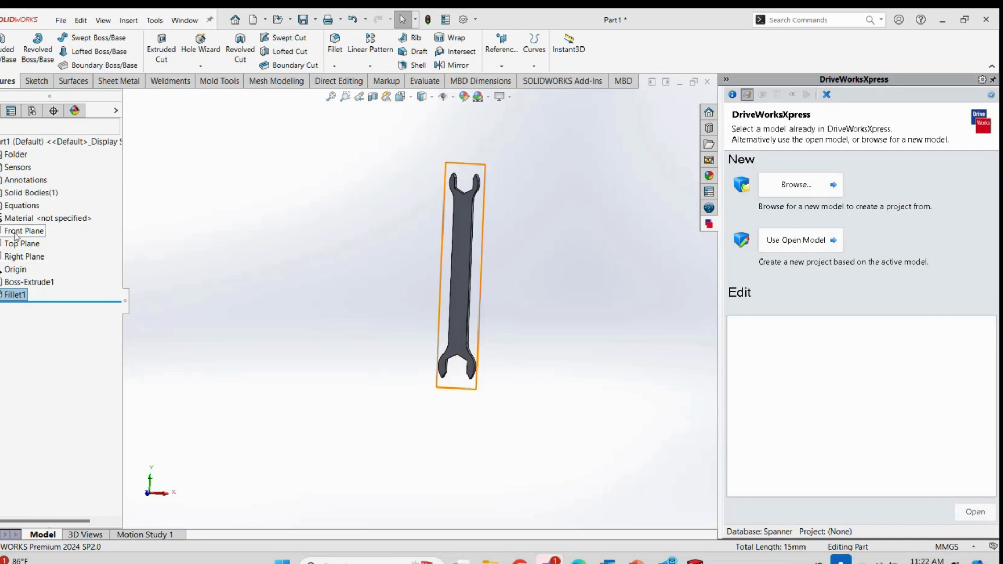
Start a sketch on the spanner's front face and draw a vertical centerline about 37 mm long just left of the origin
left_click(461, 220)
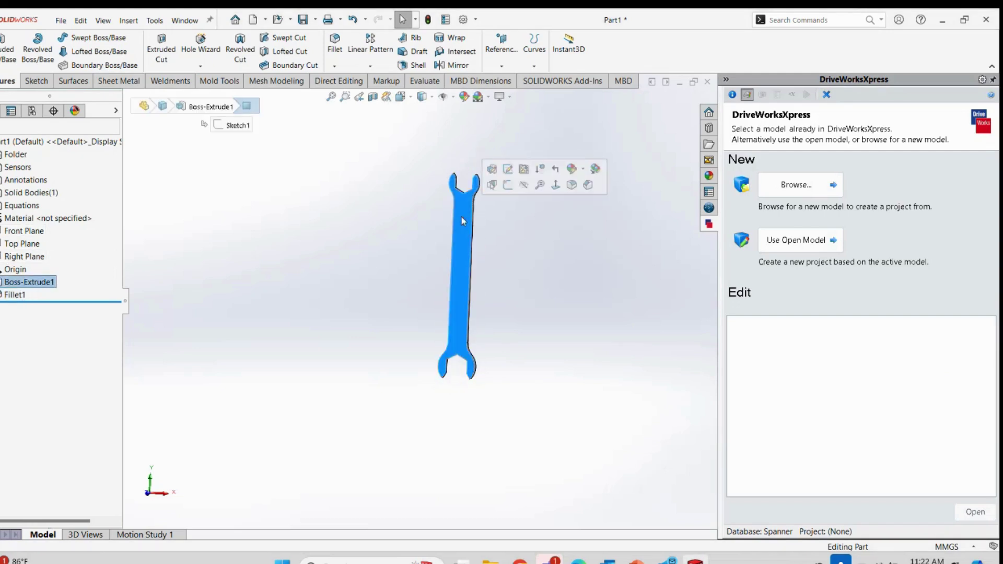
left_click(501, 189)
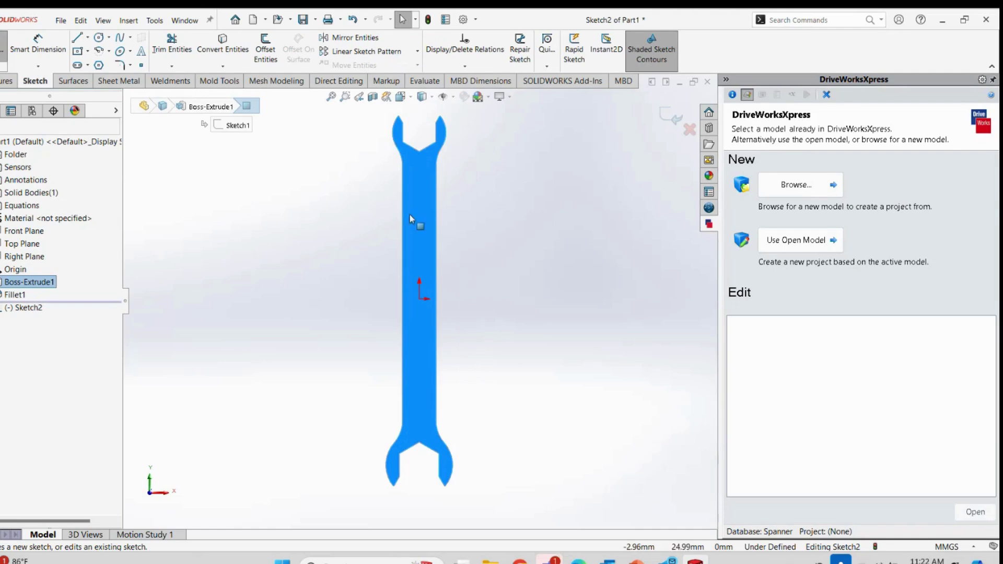
left_click(77, 37)
left_click(5, 287)
left_click(419, 297)
left_click(410, 241)
right_click(491, 349)
left_click(518, 359)
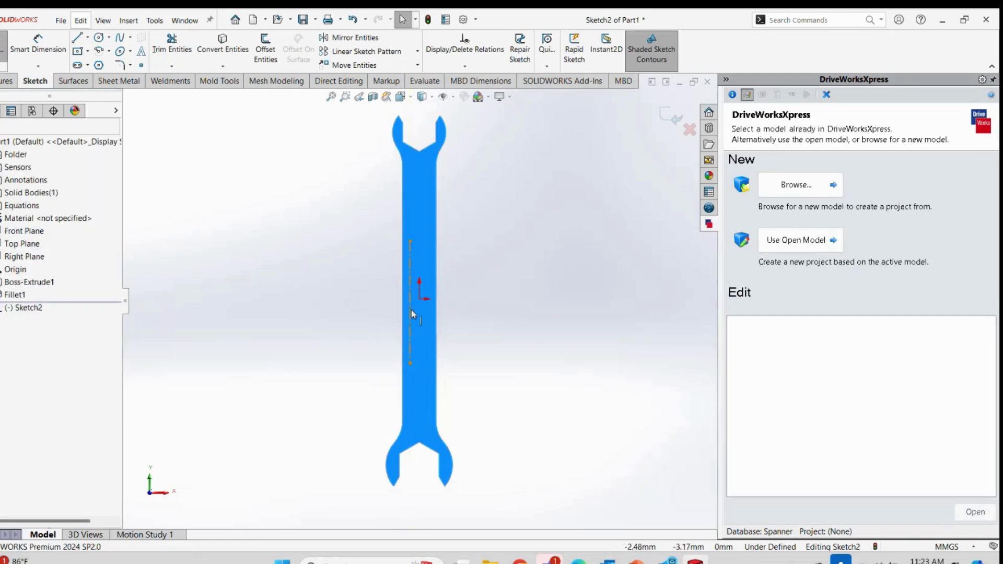
Align the vertical centerline's midpoint horizontally with the origin
left_click(411, 305)
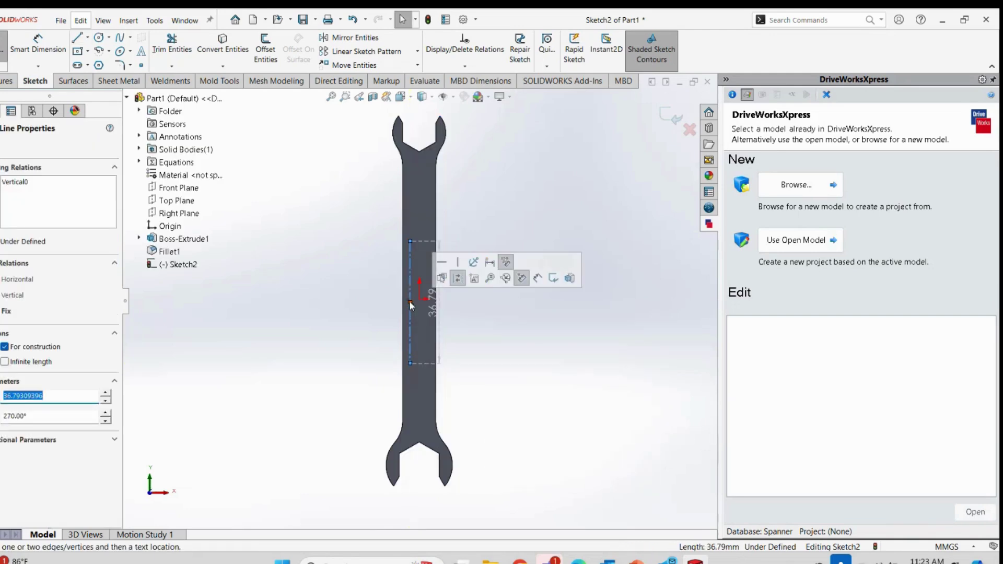
left_click(419, 301, "ctrl")
left_click(410, 302, "ctrl")
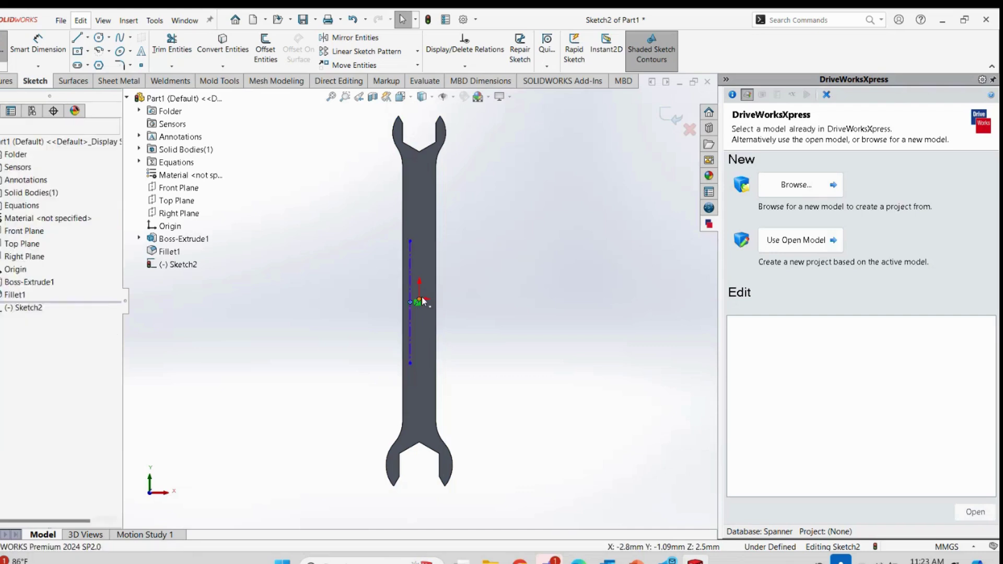
left_click(321, 291)
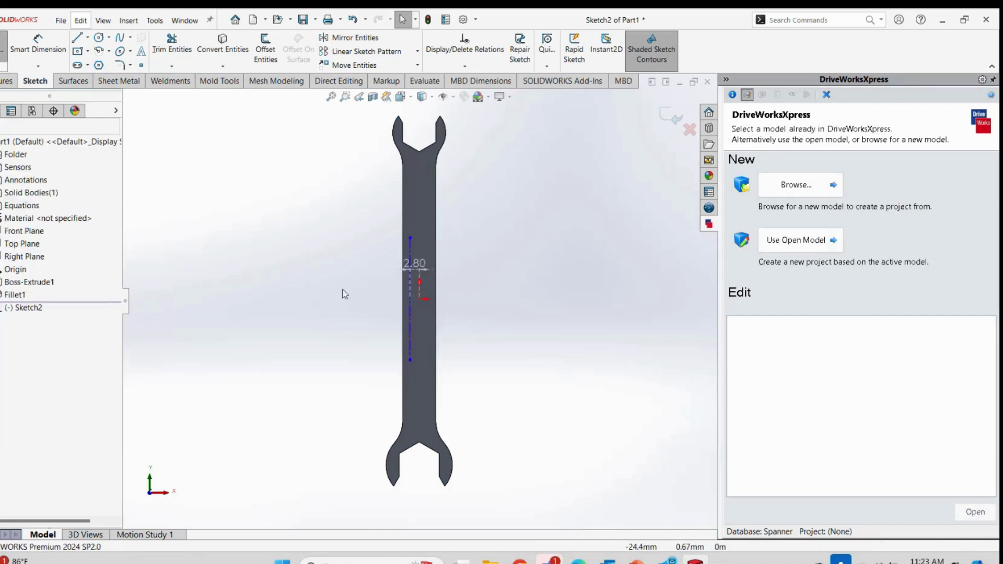
Add left-aligned sketch text along the vertical centerline, linked to the Number custom property
left_click(140, 51)
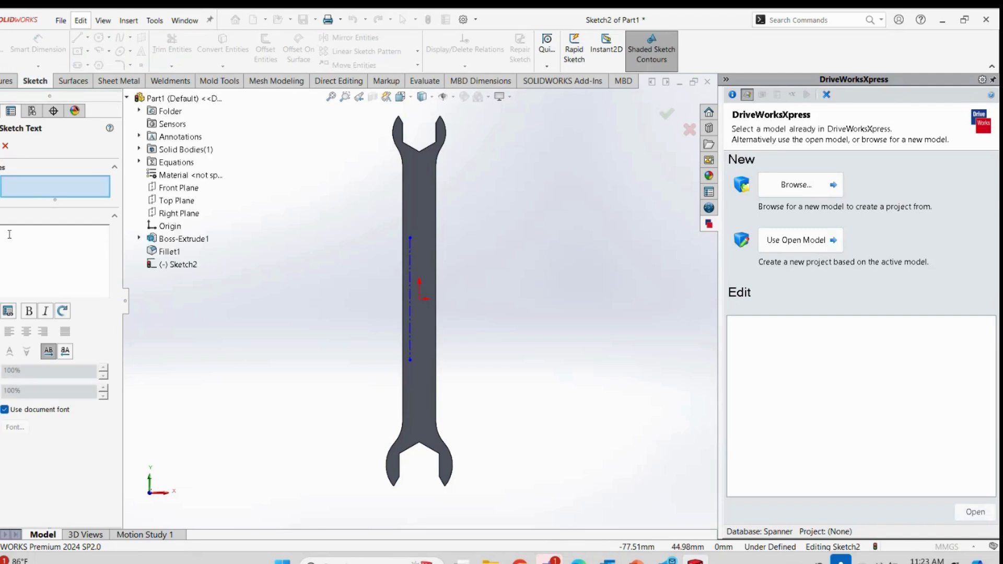
left_click(410, 262)
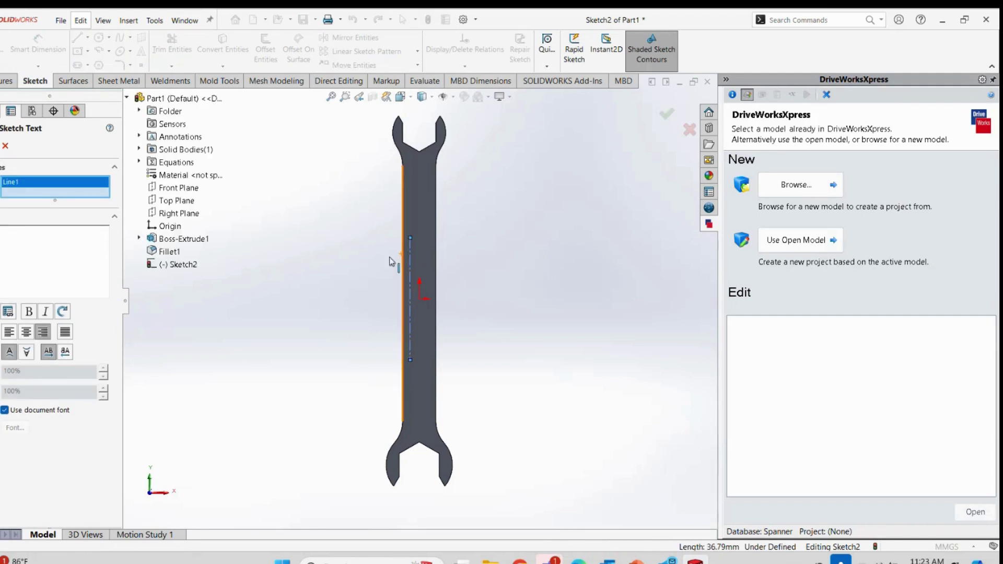
left_click(8, 312)
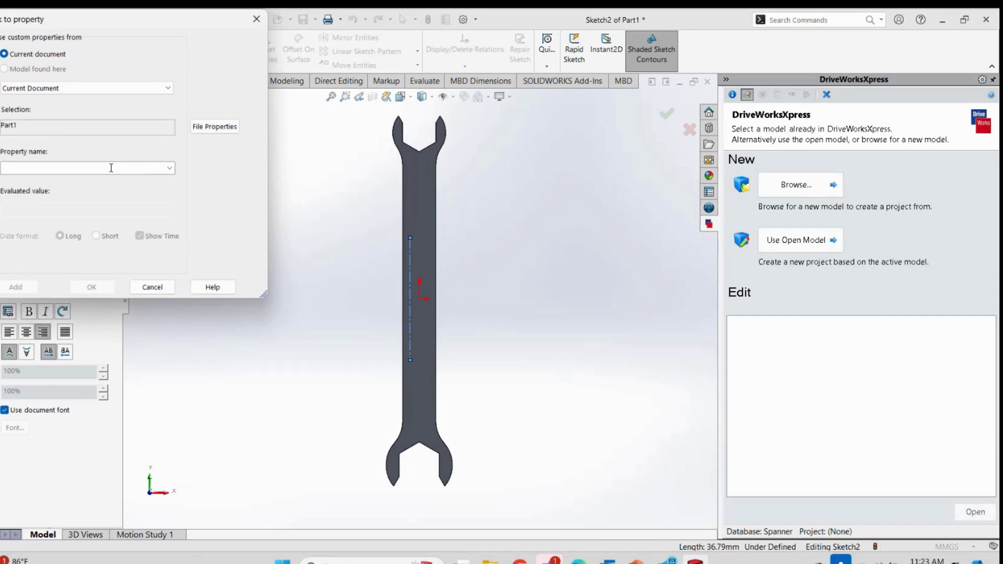
left_click(165, 168)
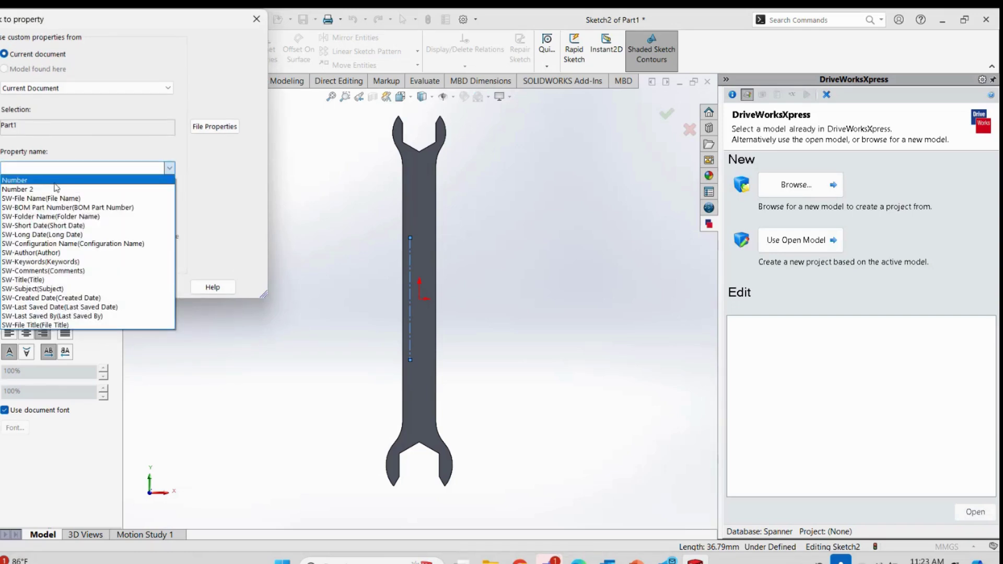
left_click(21, 177)
left_click(91, 287)
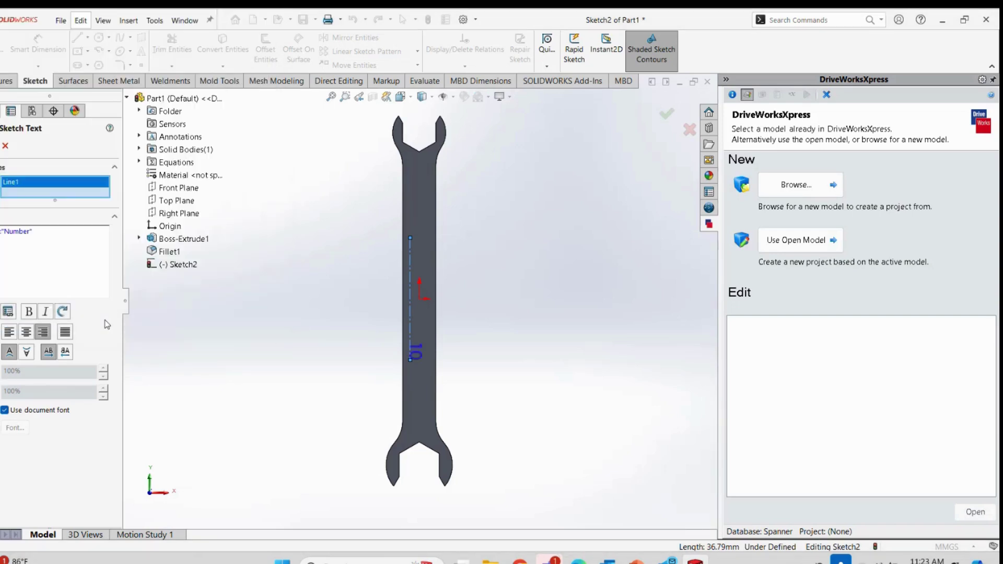
left_click(9, 331)
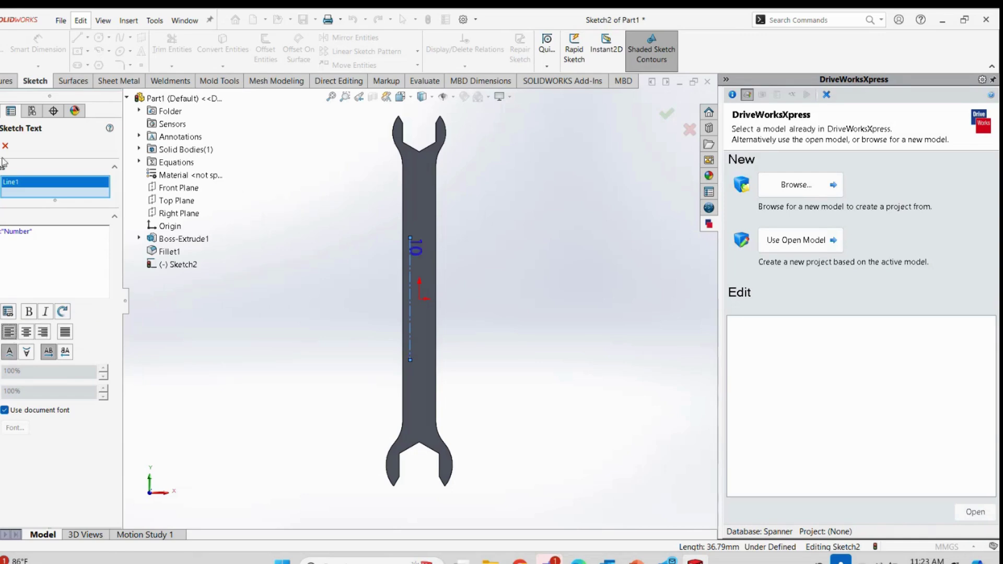
key("Return")
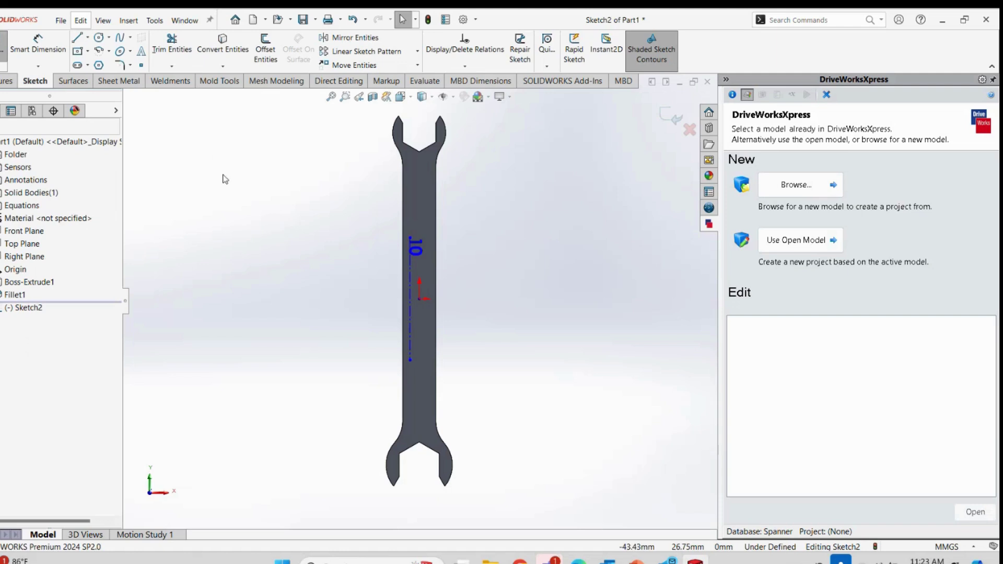
Try to add a second sketch text linked to the Number 2 custom property
left_click(141, 51)
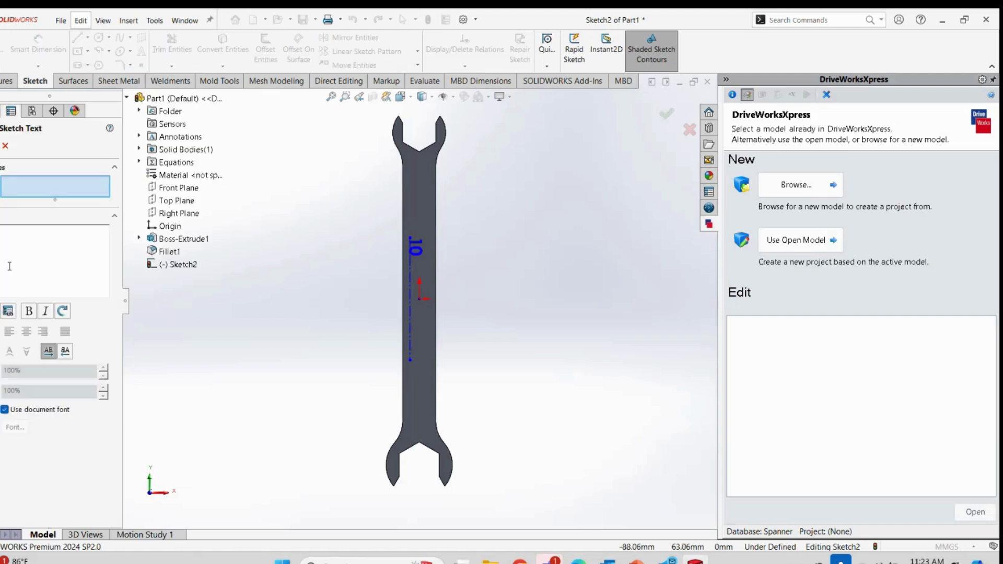
left_click(7, 312)
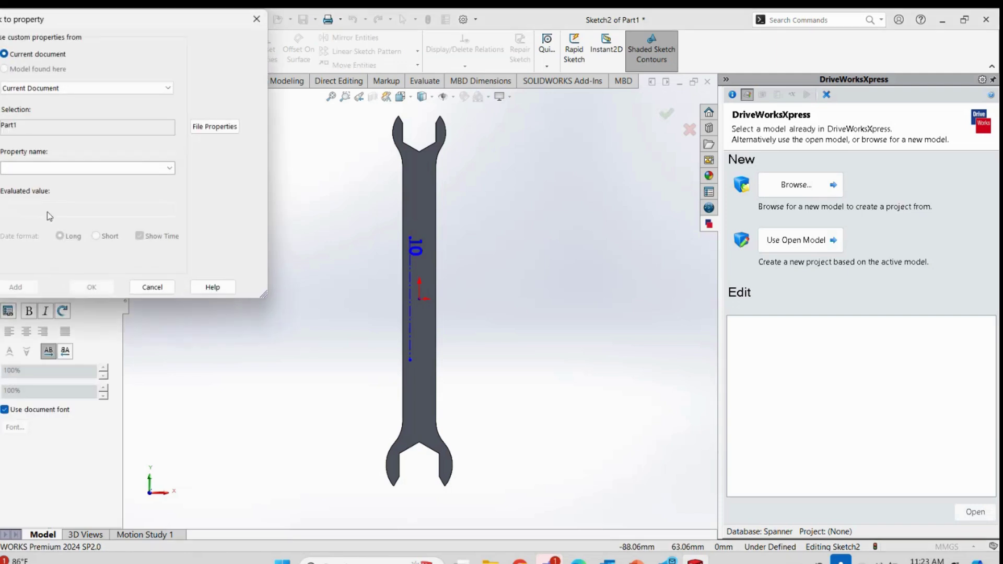
left_click(170, 167)
left_click(31, 189)
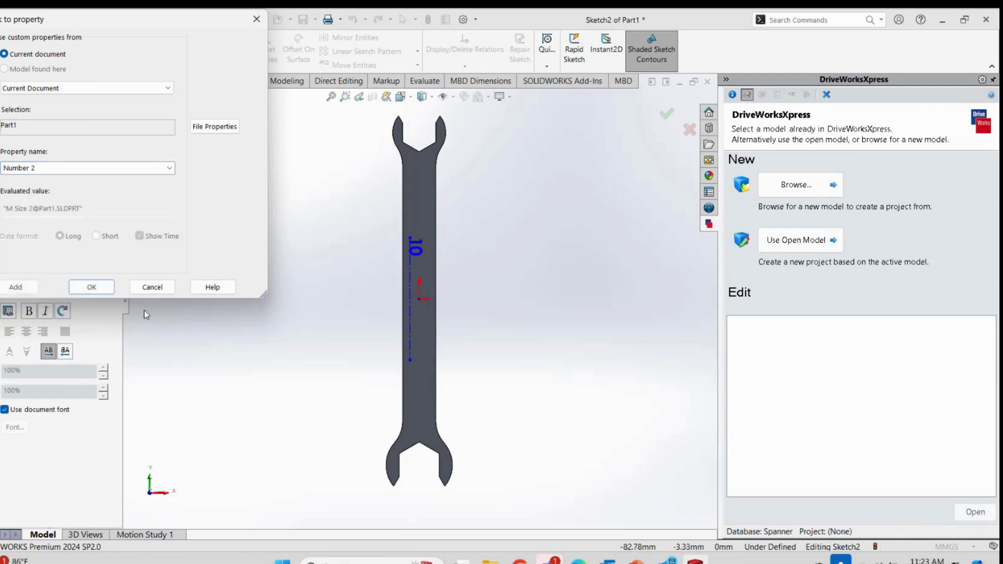
left_click(96, 287)
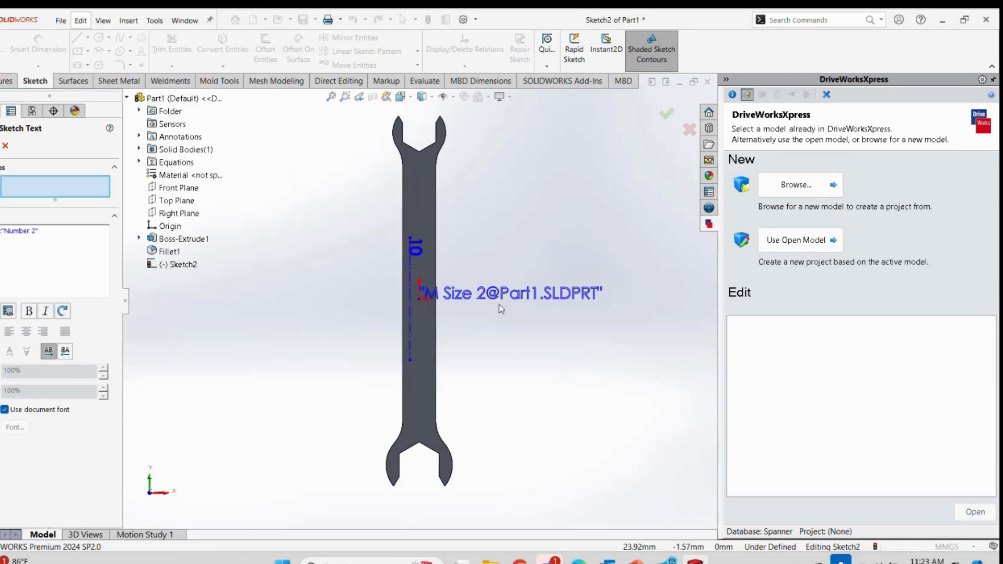
left_click(5, 146)
Leave the text sketch, edit the extrusion's base sketch, and unlink the value of the 12 mm diameter dimension
left_click(2, 50)
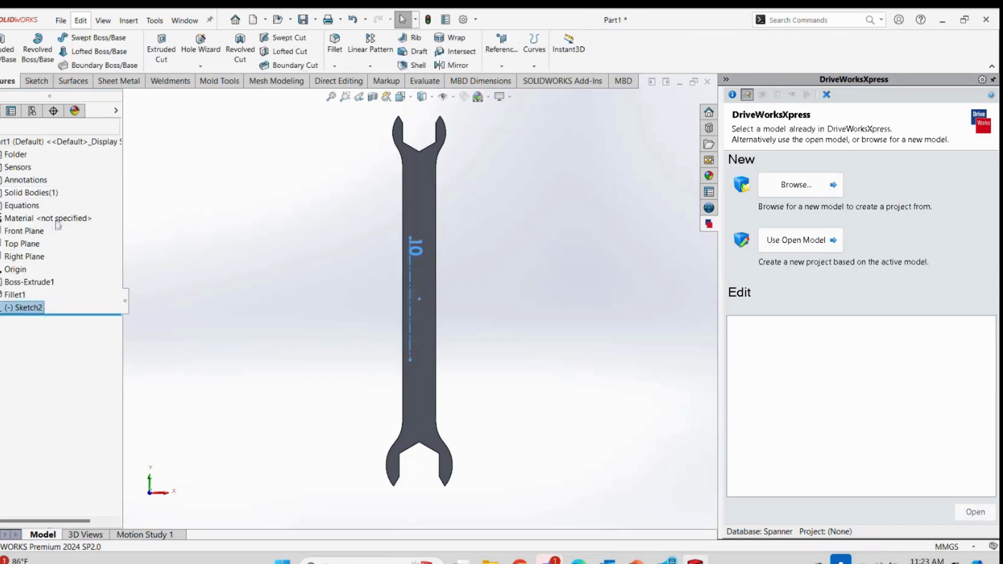
left_click(35, 295)
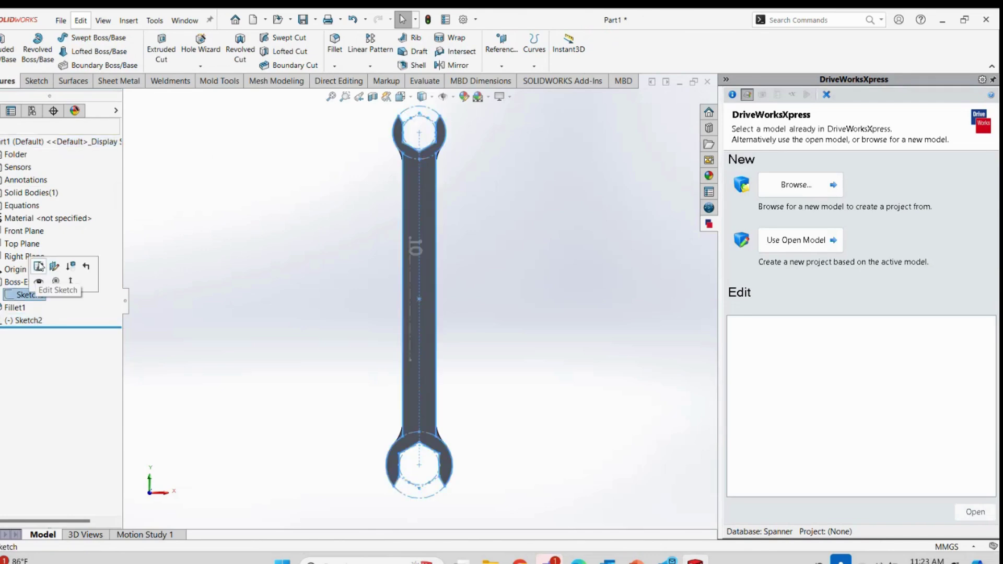
left_click(39, 267)
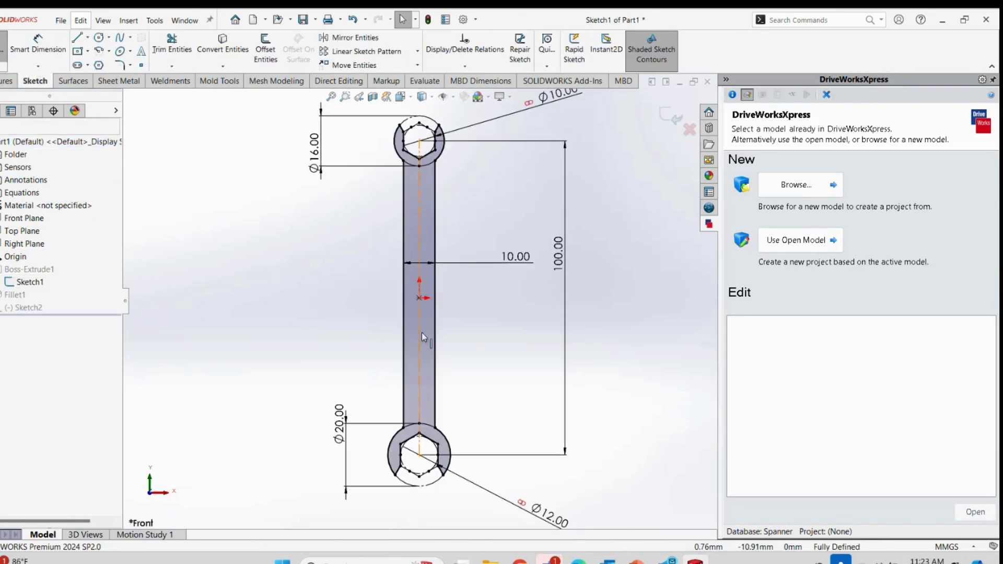
right_click(530, 514)
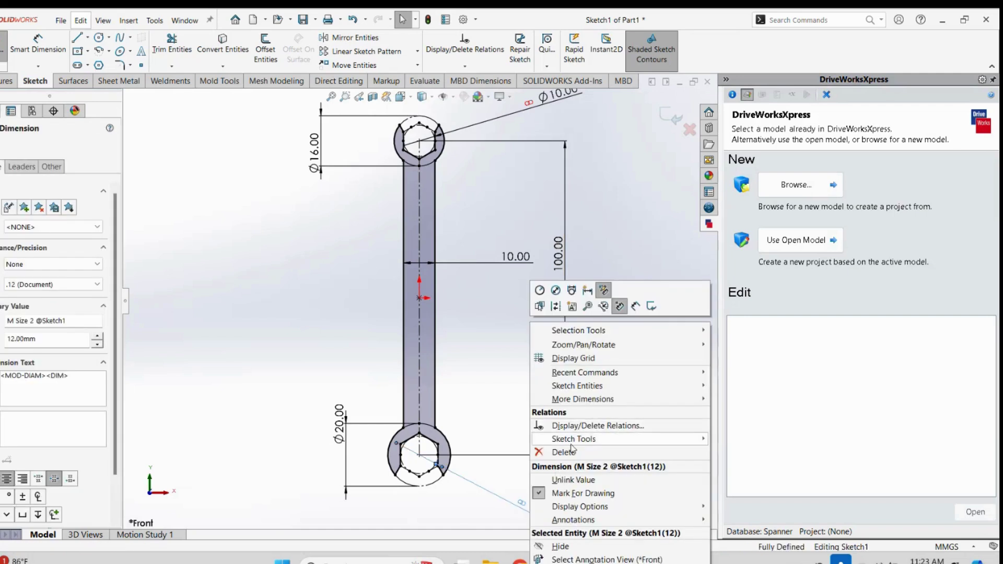
left_click(571, 480)
Link the 12 mm diameter dimension to the shared value name M Size 2 and exit the sketch
right_click(545, 513)
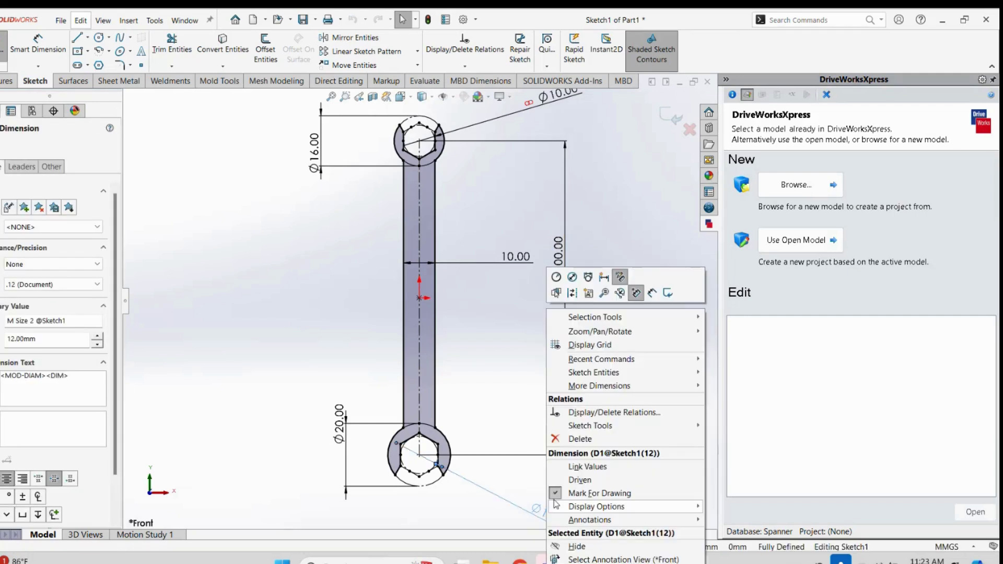
left_click(587, 467)
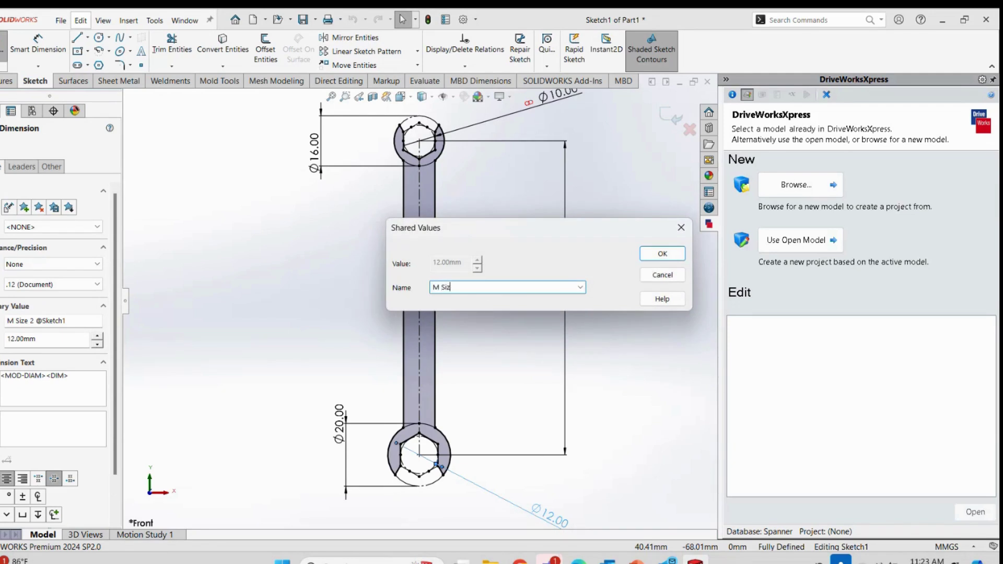
left_click(662, 254)
key("f")
left_click(180, 189)
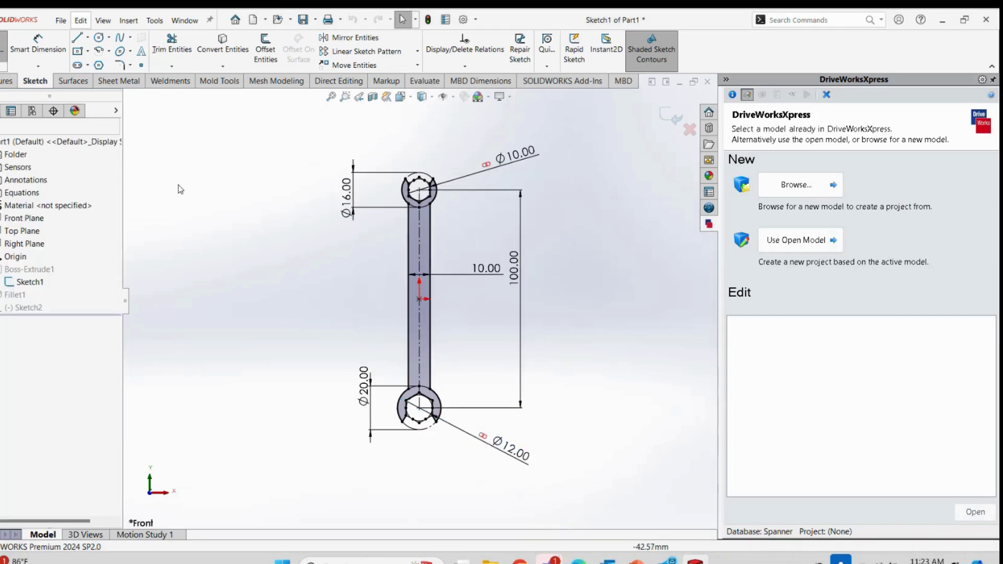
left_click(3, 47)
Check the evaluated values of the Number and Number 2 custom properties in the file properties
left_click(62, 20)
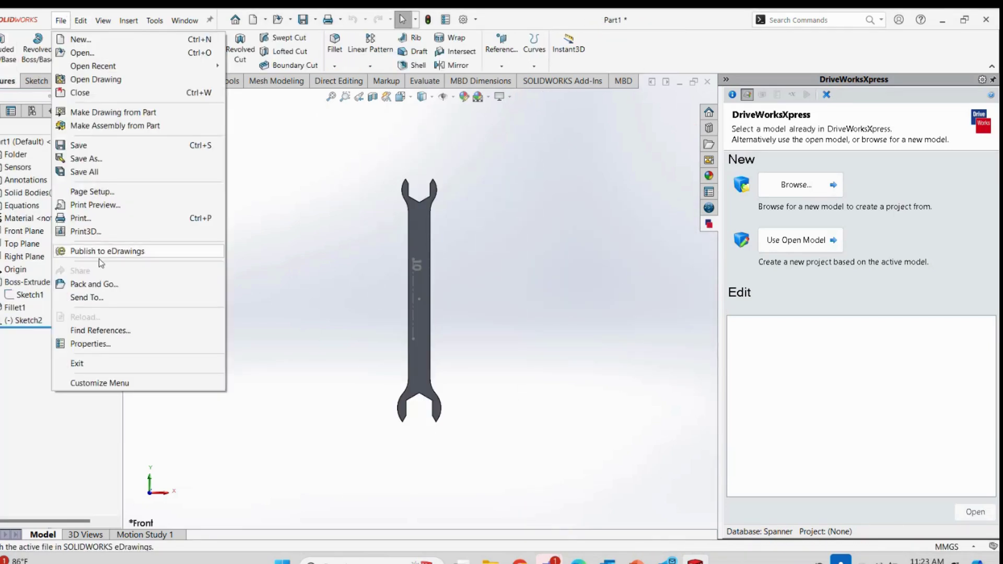
left_click(91, 345)
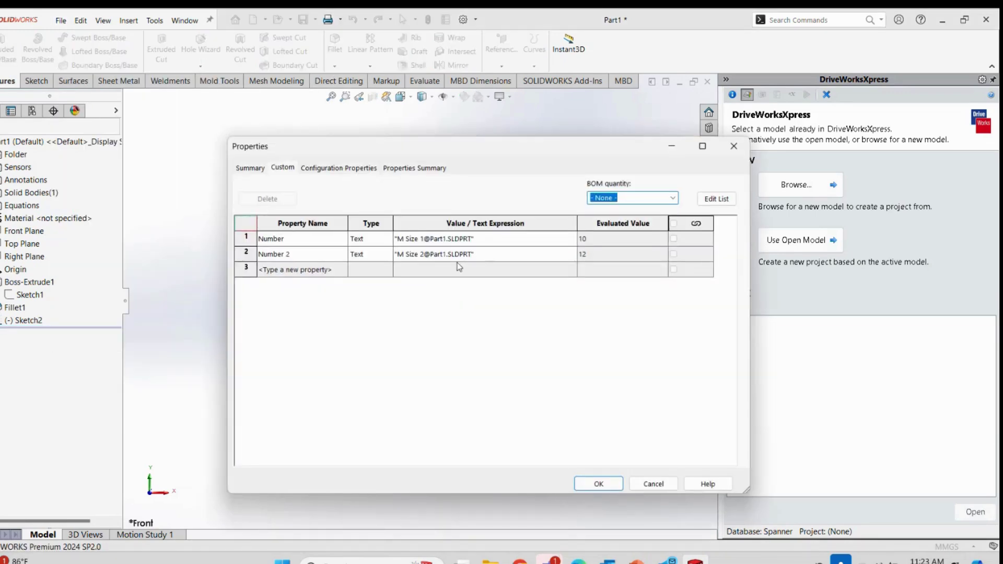
left_click(599, 484)
In the engraving sketch, add right-aligned sketch text along the vertical construction line, linked to the Number 2 property, and exit the sketch
left_click(24, 320)
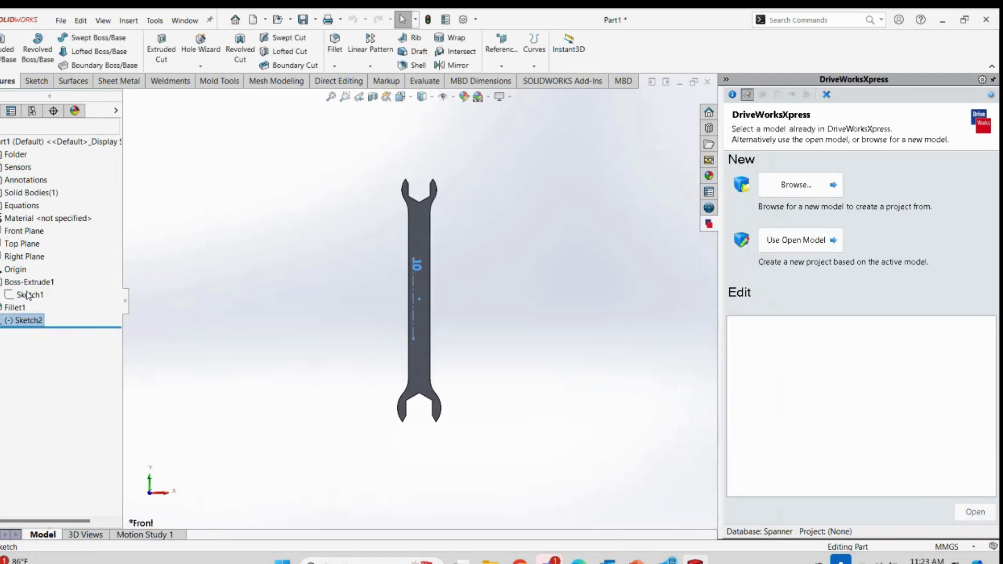
left_click(28, 296)
left_click(142, 51)
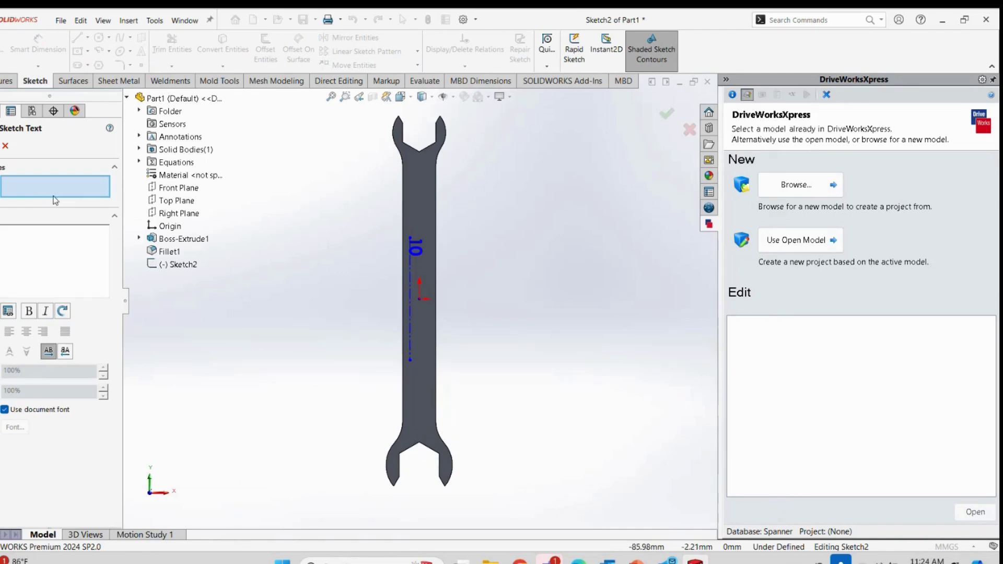
left_click(411, 296)
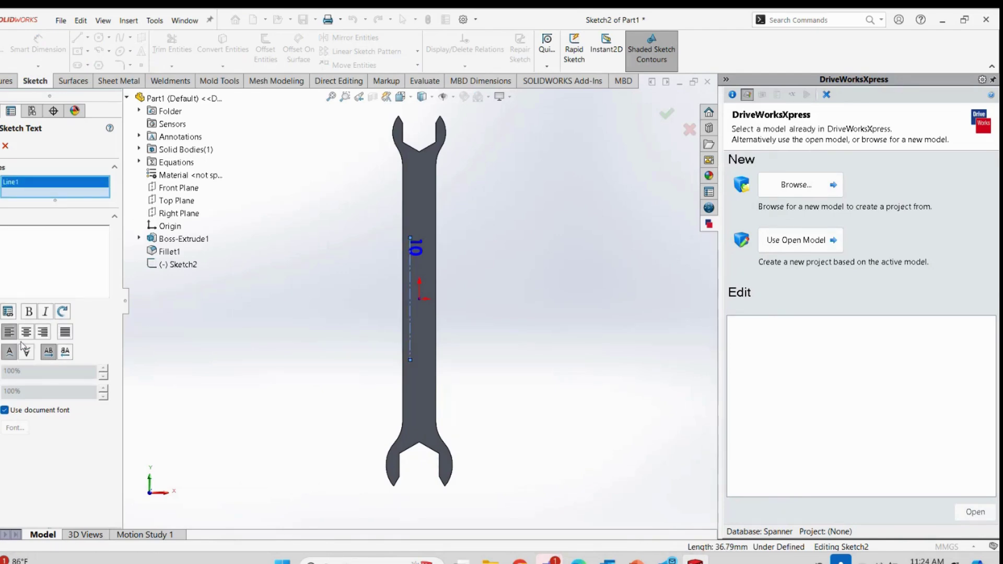
left_click(8, 311)
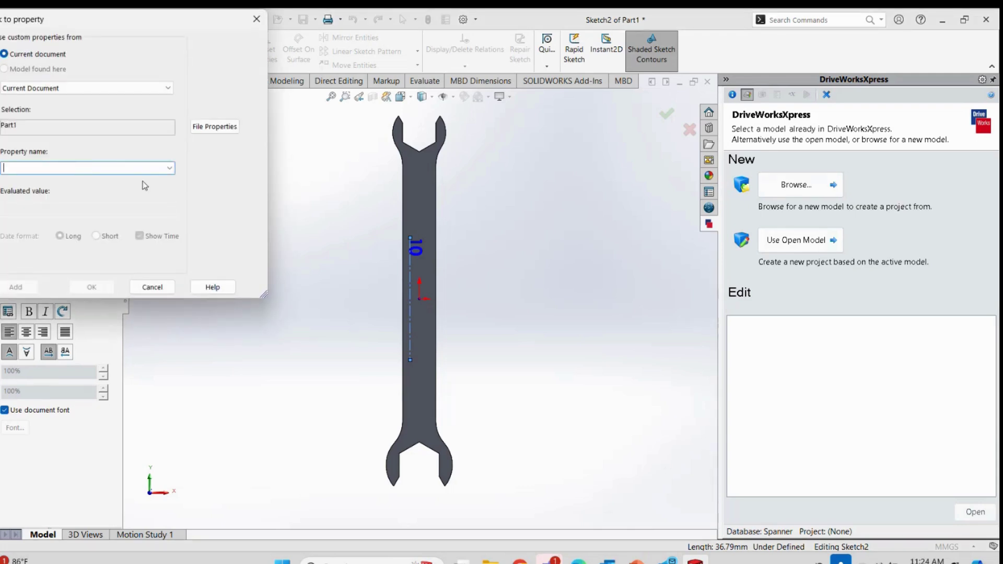
left_click(169, 168)
left_click(26, 186)
left_click(89, 287)
left_click(42, 331)
key("Return")
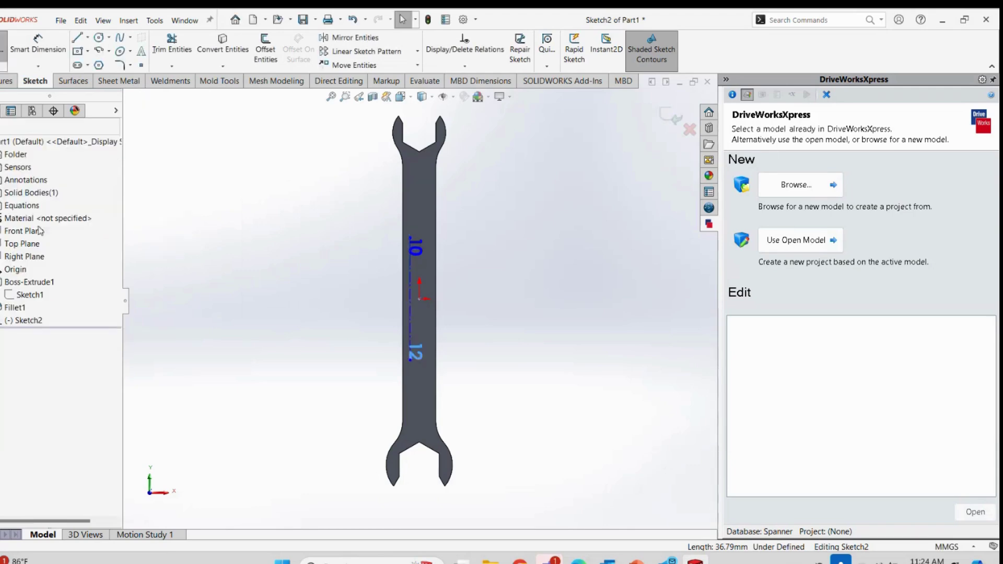
key("ctrl+b")
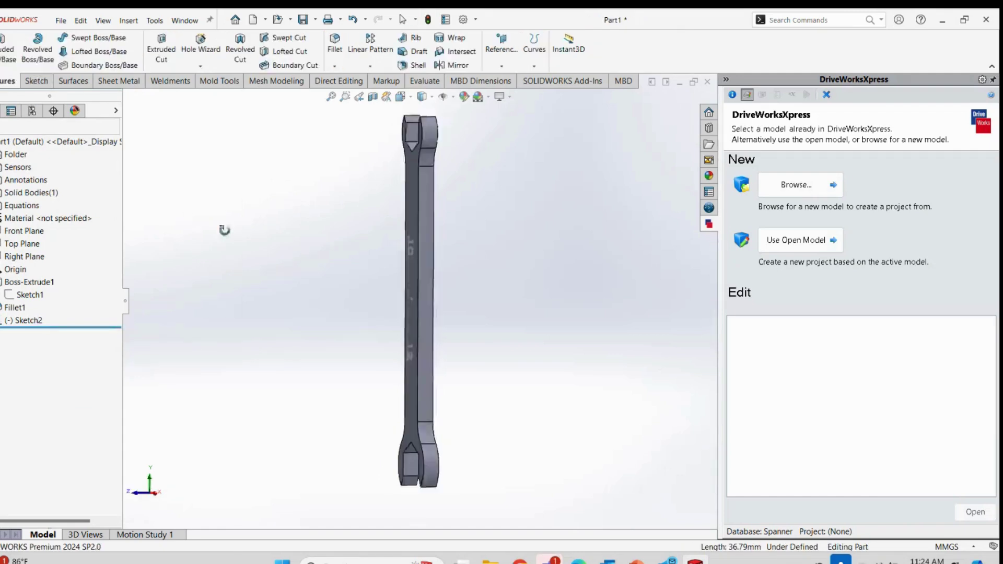
Cut the size text sketch through the spanner with an extruded cut set to Through All - Both, keeping all resulting bodies
left_click(161, 52)
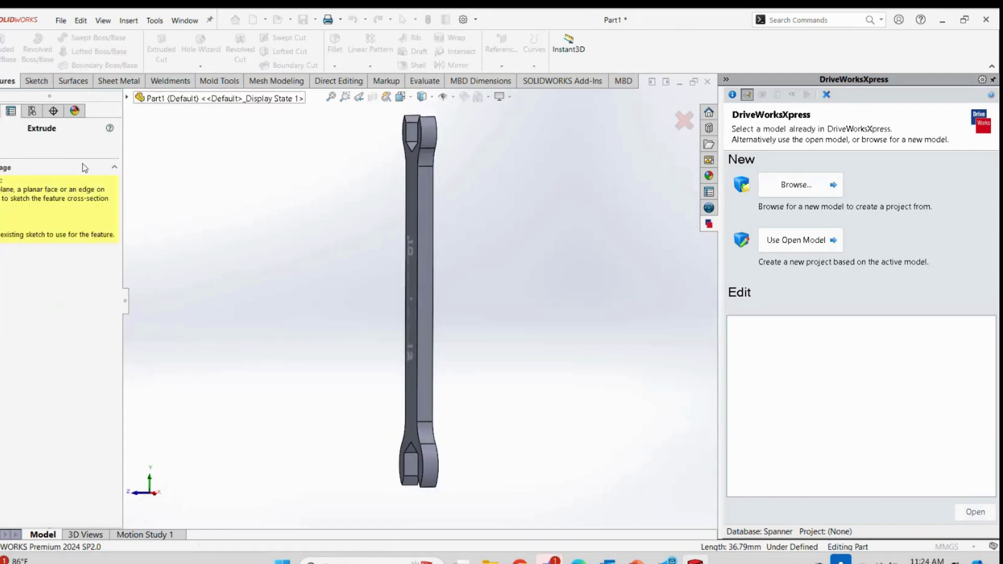
left_click(146, 98)
left_click(175, 264)
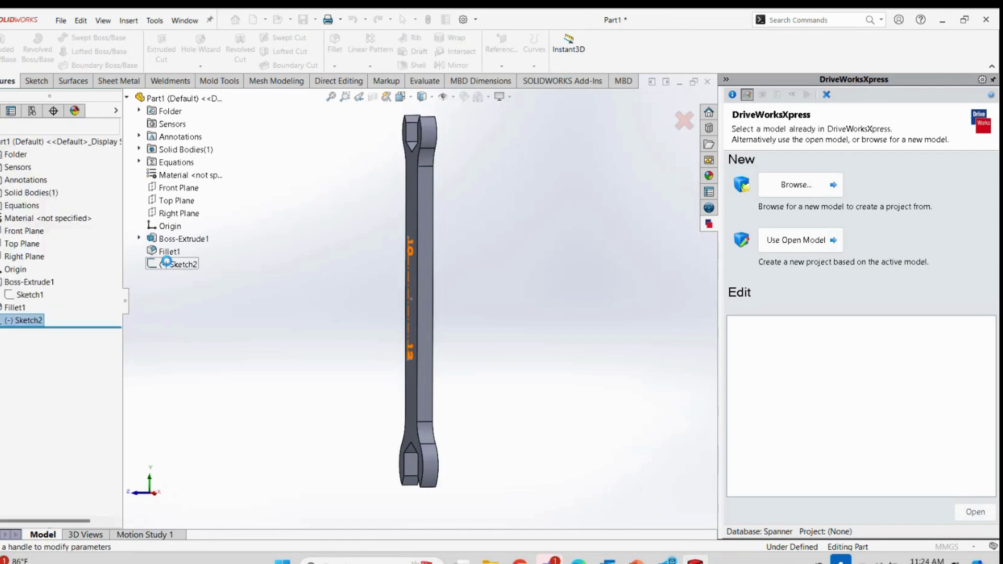
left_click(34, 219)
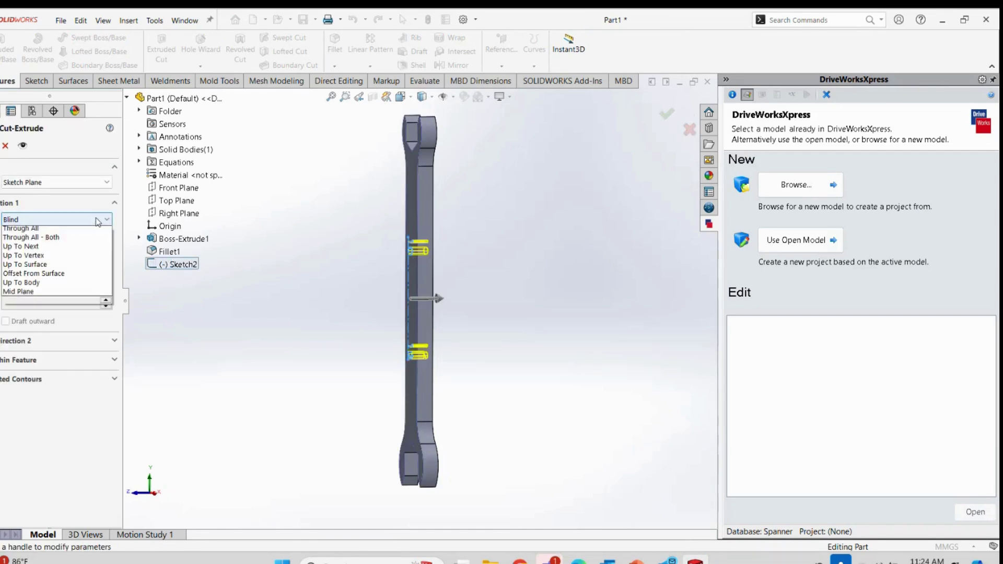
left_click(38, 251)
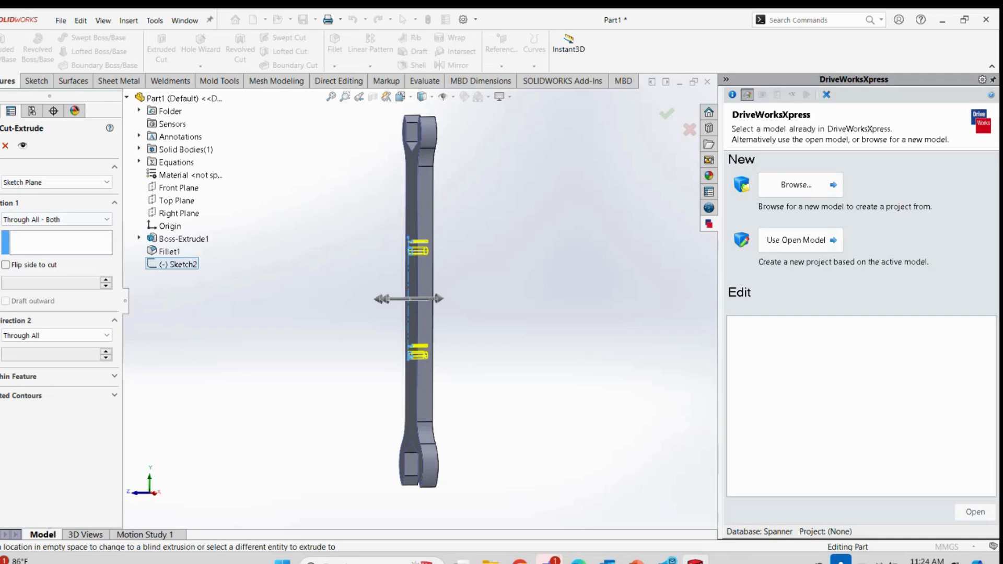
key("Return")
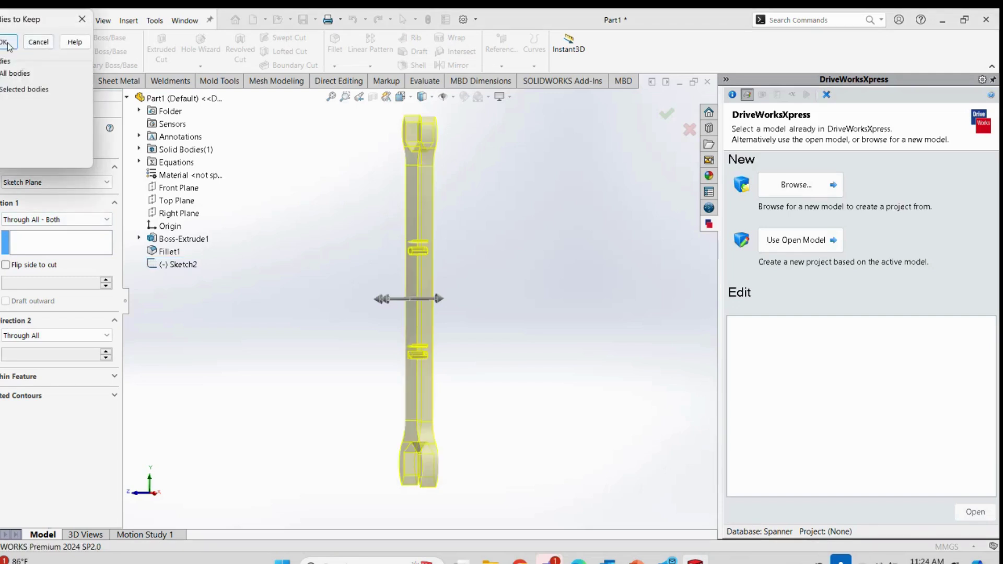
key("Return")
middle_click_drag(131, 209, 363, 222)
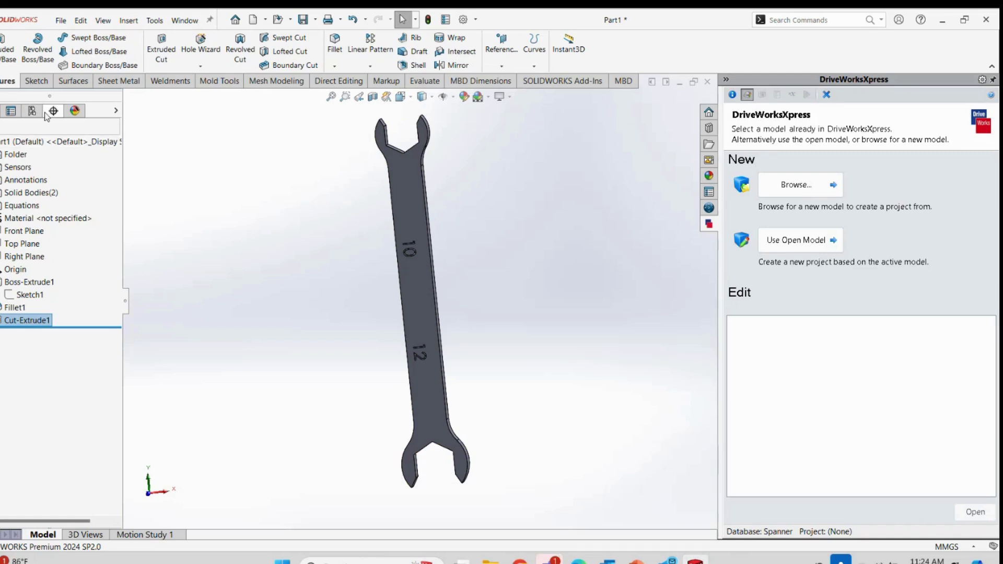
Save the part as Spanner in the Spanner folder on the Desktop
left_click(303, 19)
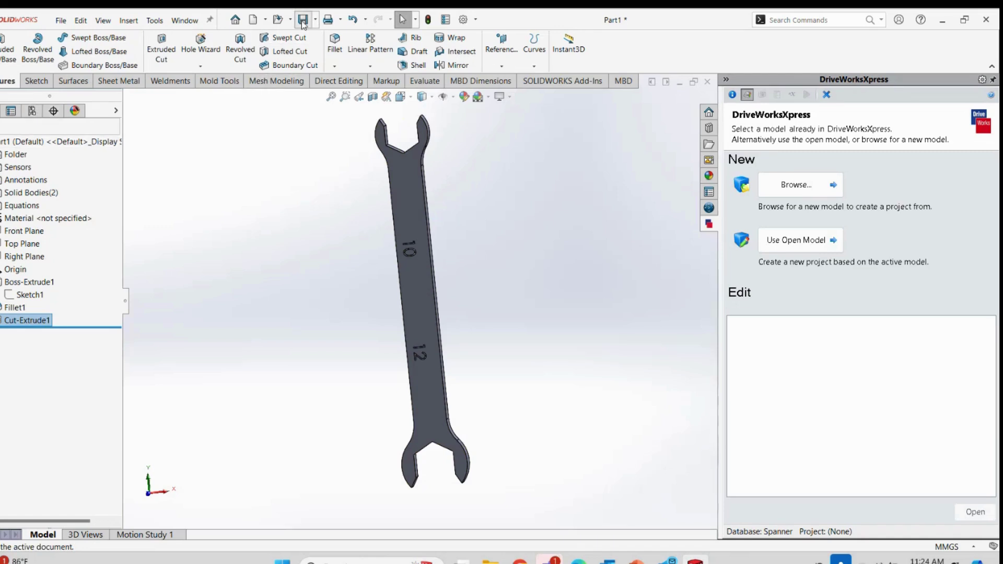
left_click(428, 137)
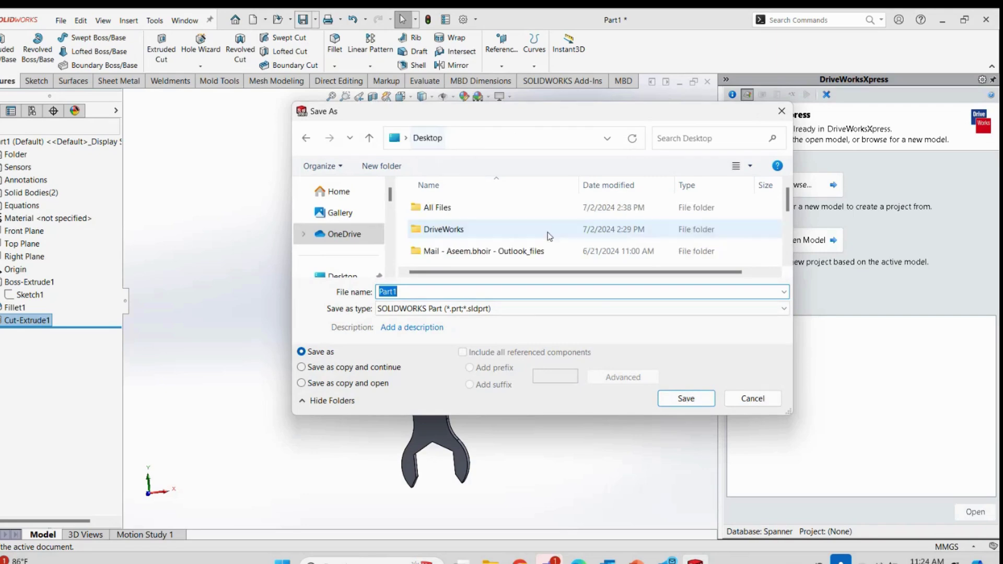
scroll(478, 240, "down", 2)
scroll(465, 221, "up", 2)
scroll(449, 219, "down", 1)
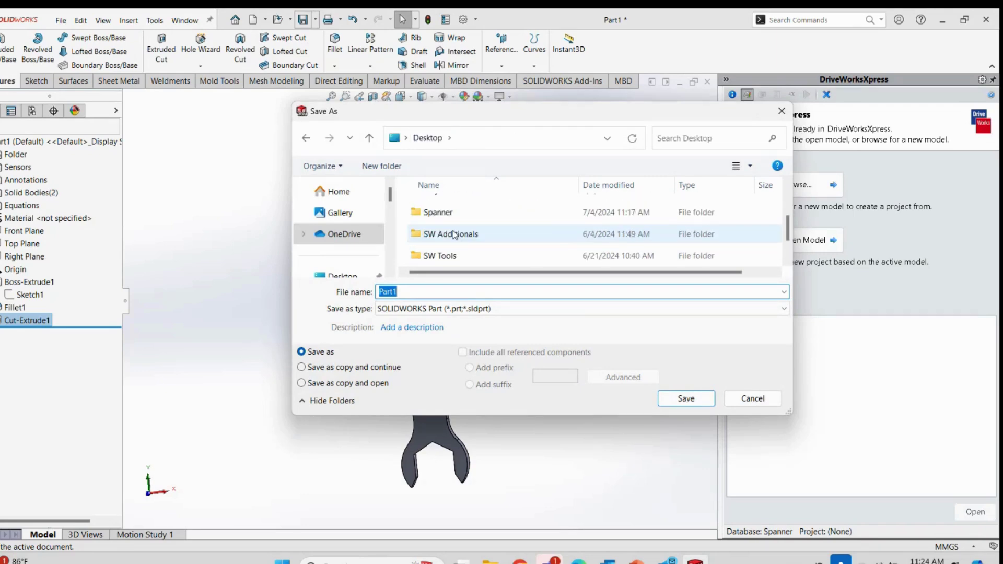
left_click(444, 219)
double_click(444, 220)
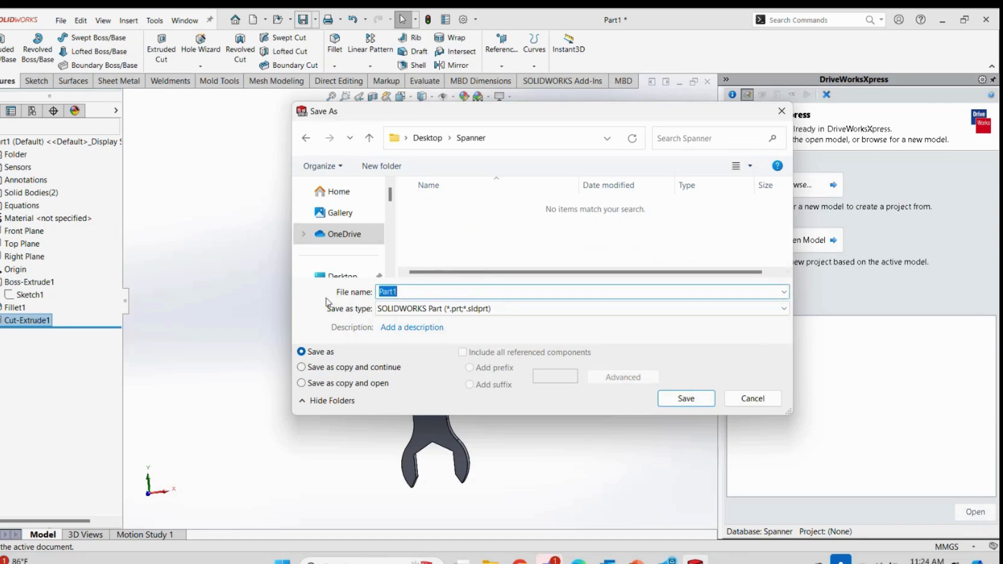
type("S")
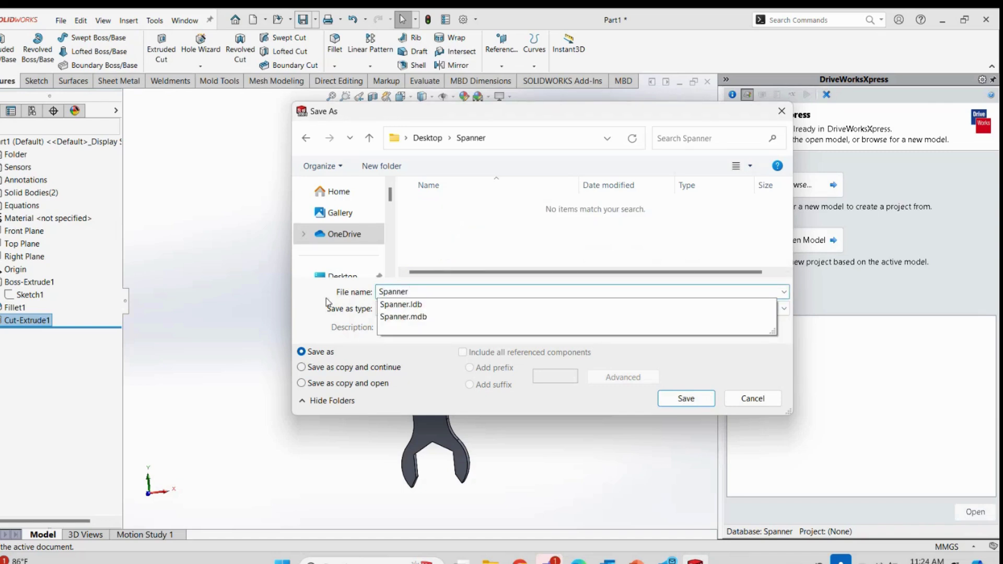
type("panner")
key("Return")
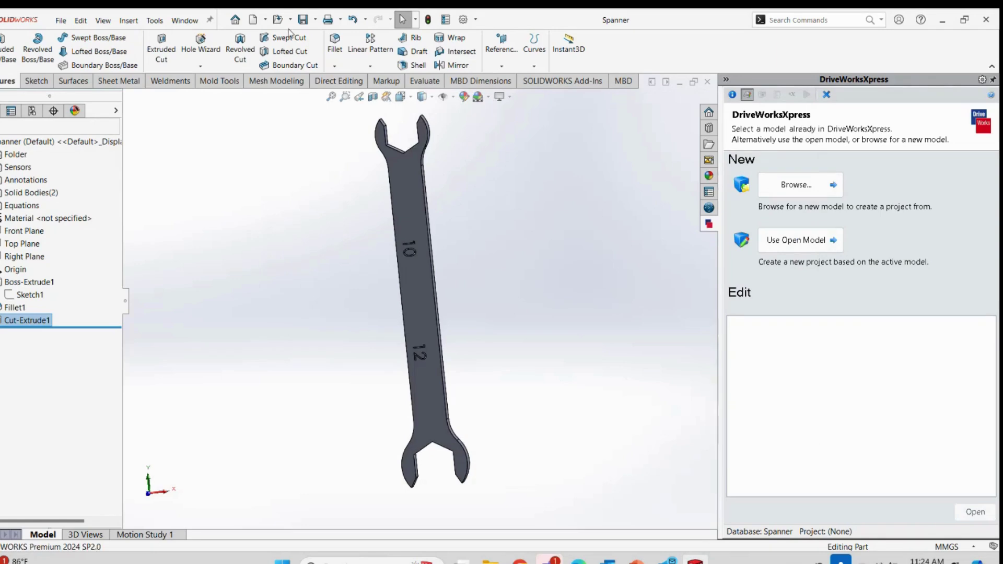
Make a drawing from the part and place the front view with projected views below it and to its right
left_click(265, 20)
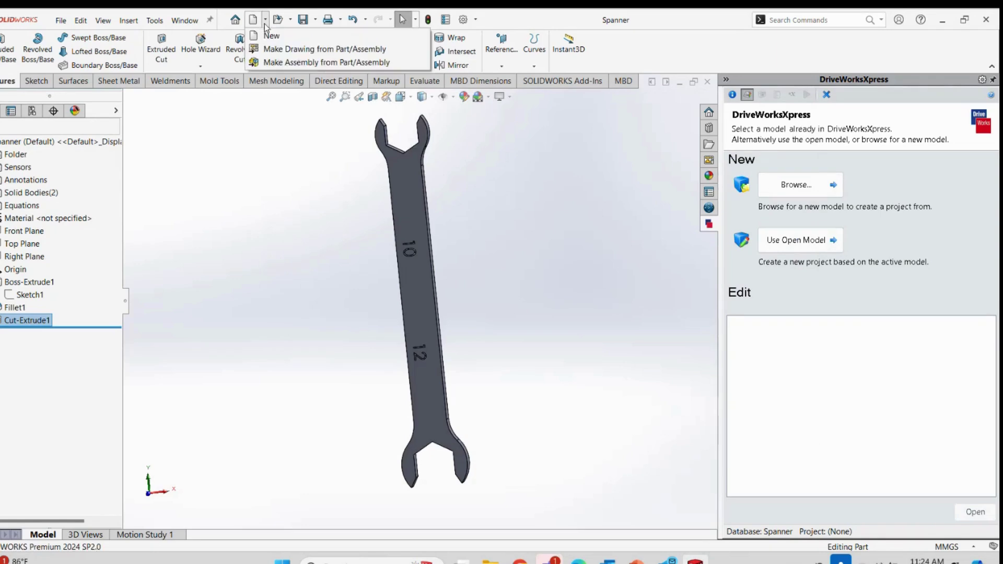
left_click(291, 52)
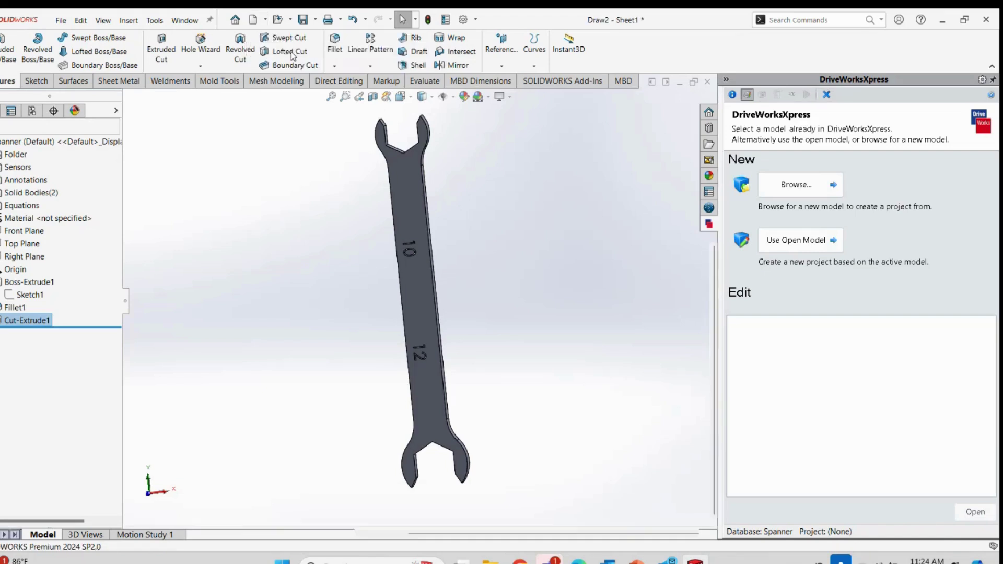
left_click(504, 367)
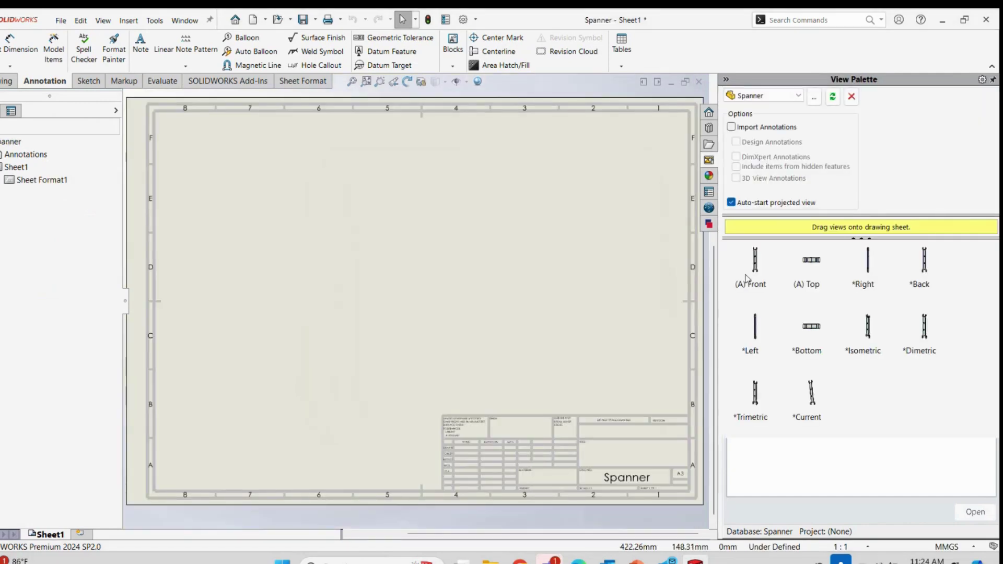
left_click_drag(758, 269, 295, 236)
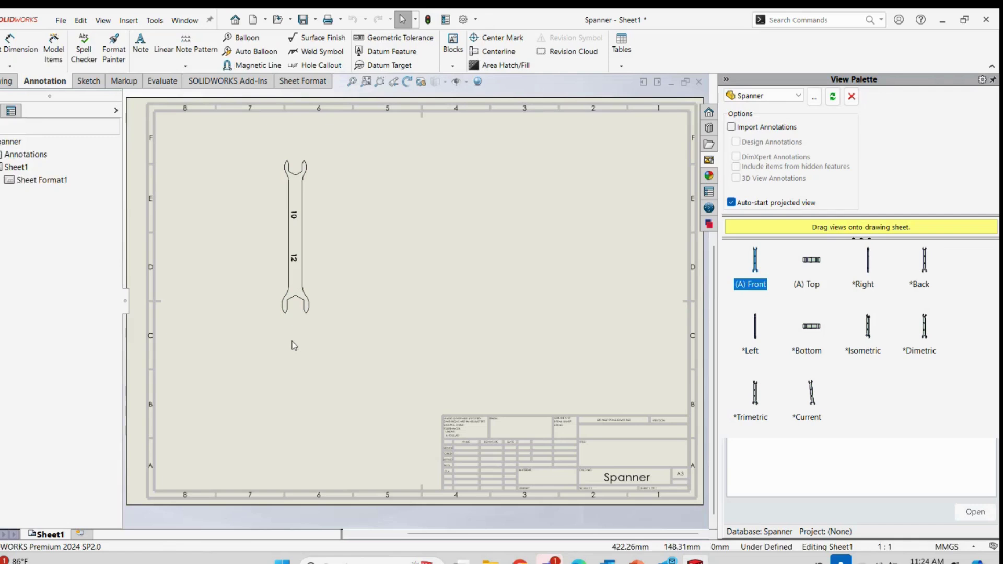
left_click(295, 408)
left_click(598, 238)
key("Escape")
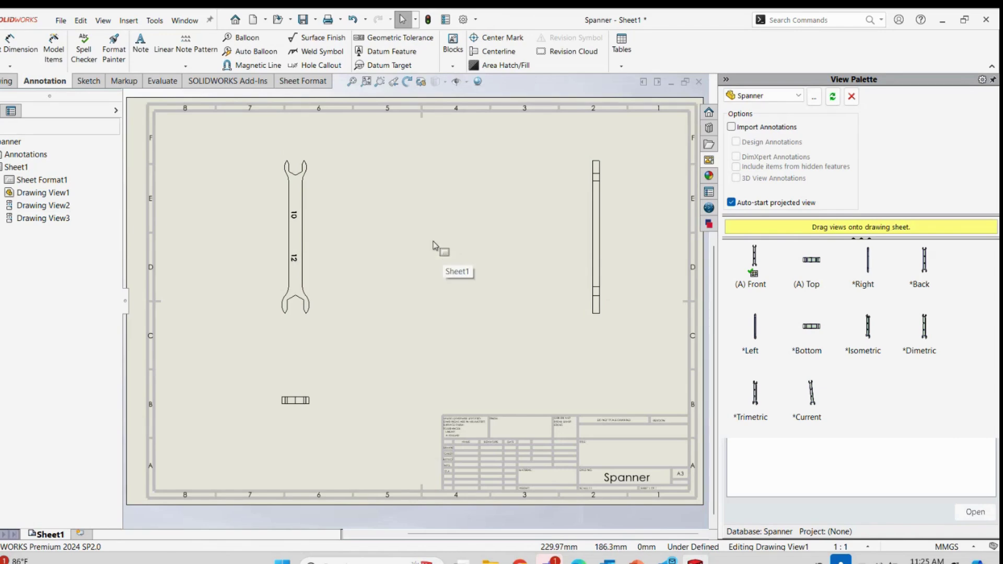
Save the drawing as Spanner in the Spanner folder and close it
left_click(304, 20)
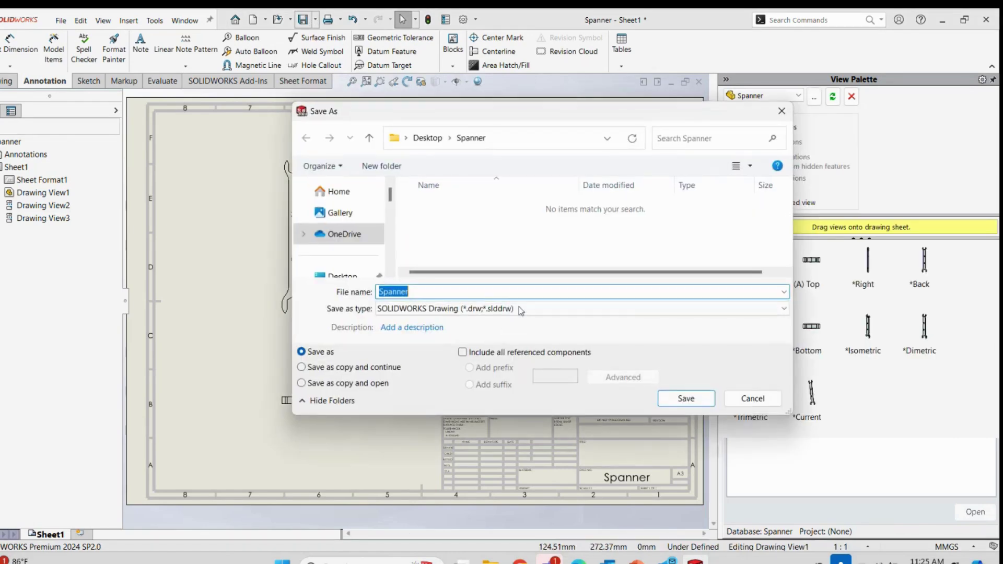
left_click(699, 399)
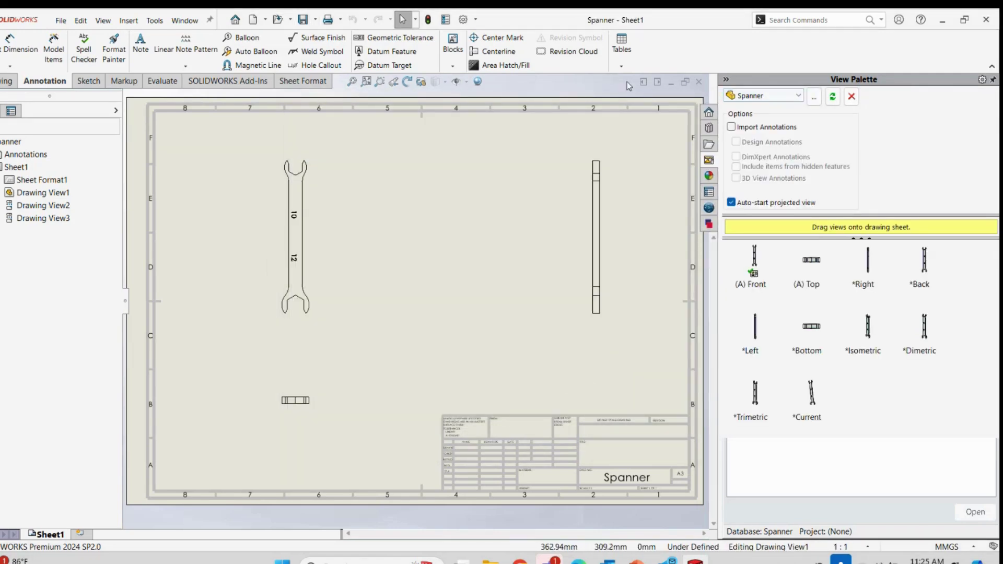
left_click(699, 82)
Create a DriveWorksXpress project from the open spanner model and go to capturing its dimensions and features
left_click(708, 223)
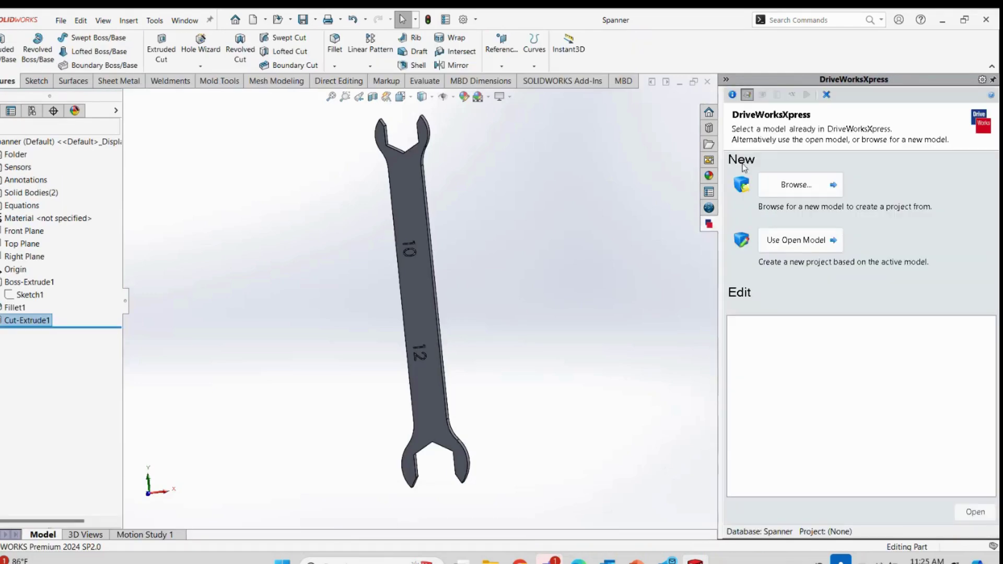
left_click(798, 247)
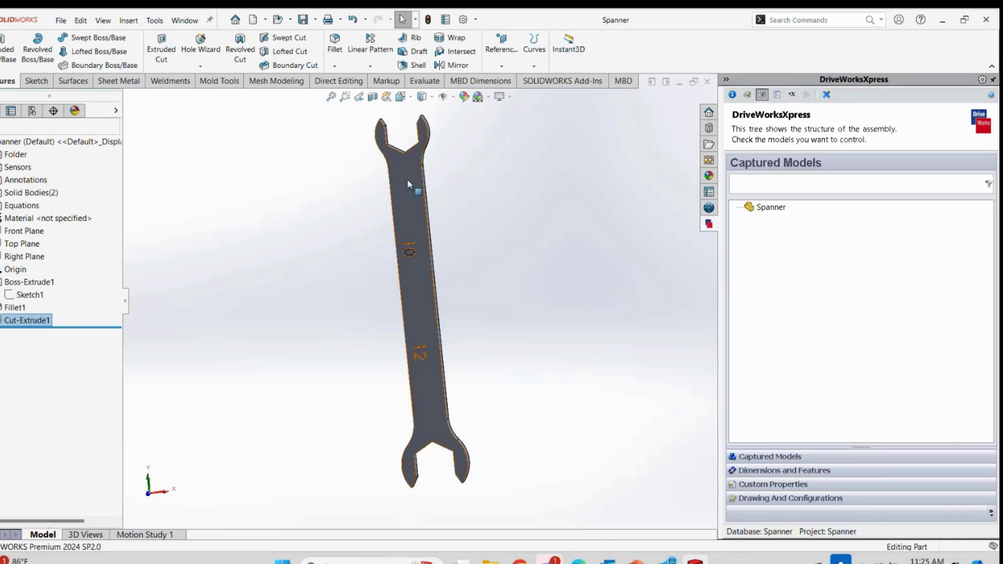
left_click(766, 472)
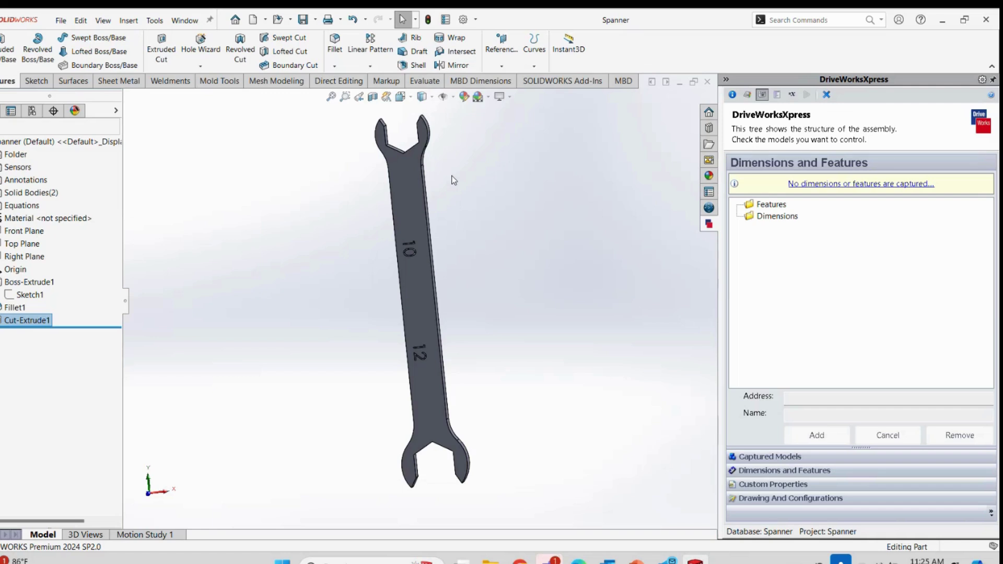
Turn on the display of annotations and feature dimensions on the spanner model
right_click(20, 182)
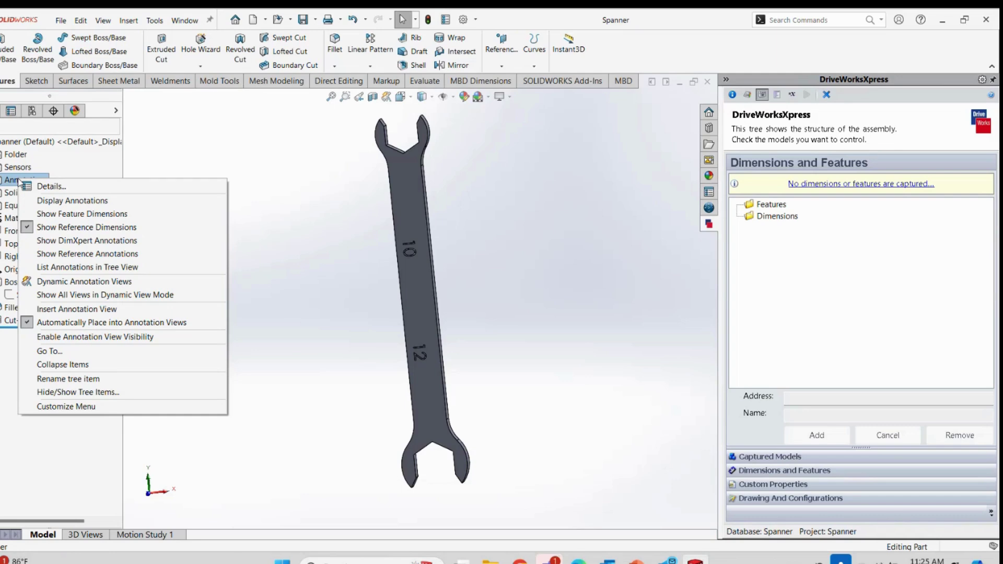
left_click(88, 213)
right_click(20, 183)
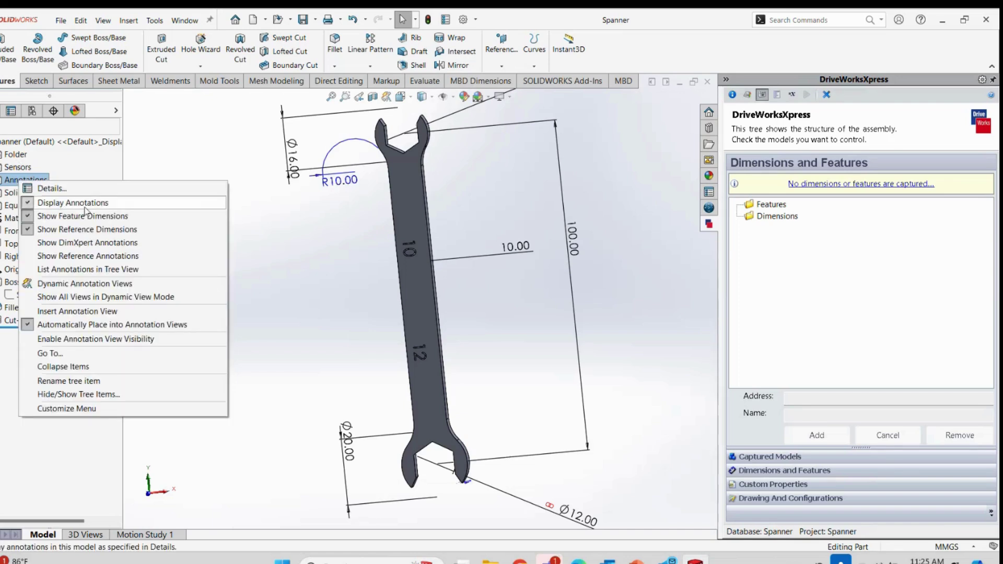
left_click(88, 229)
mouse_move(424, 277)
middle_mouse_down()
mouse_move(308, 277)
mouse_move(320, 282)
middle_mouse_up()
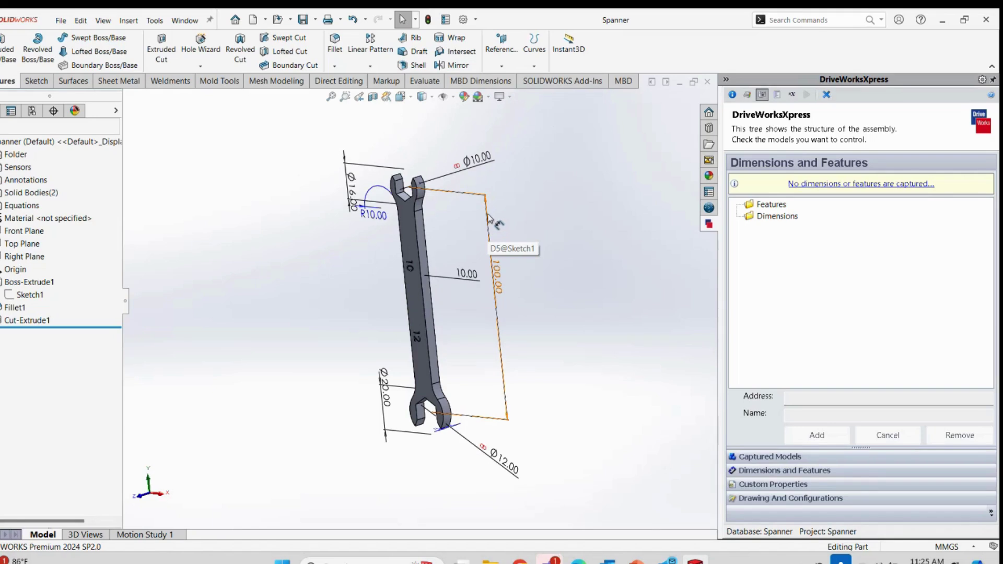
Capture the 10 mm and 12 mm jaw diameter dimensions under the names M Size 1 and M Size 2
left_click(479, 162)
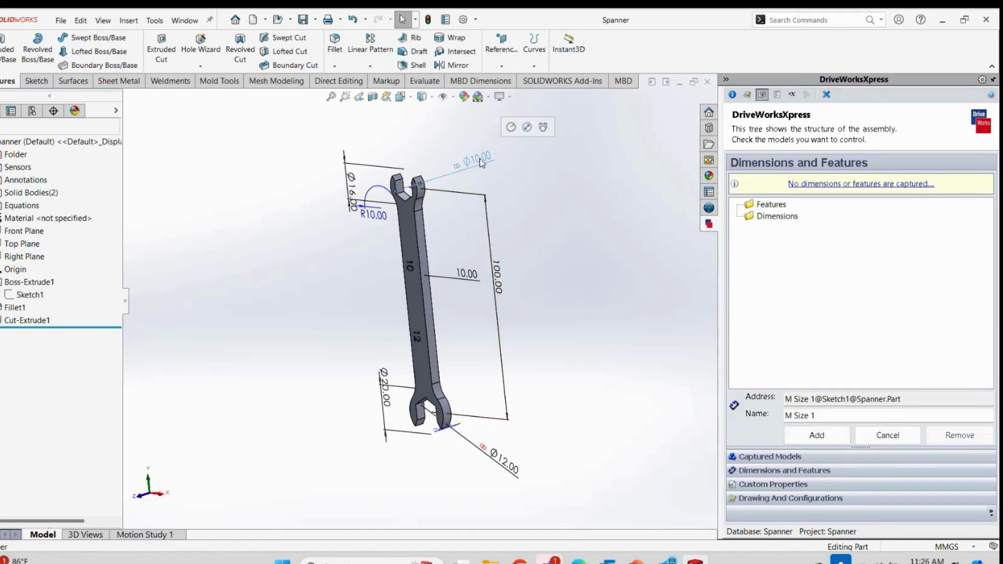
left_click(824, 442)
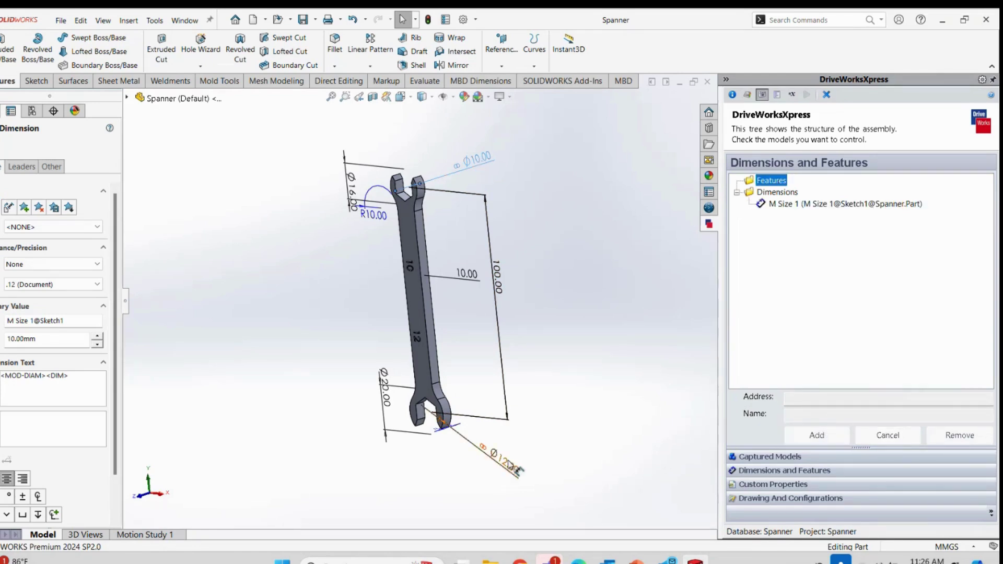
left_click(497, 454)
left_click(826, 440)
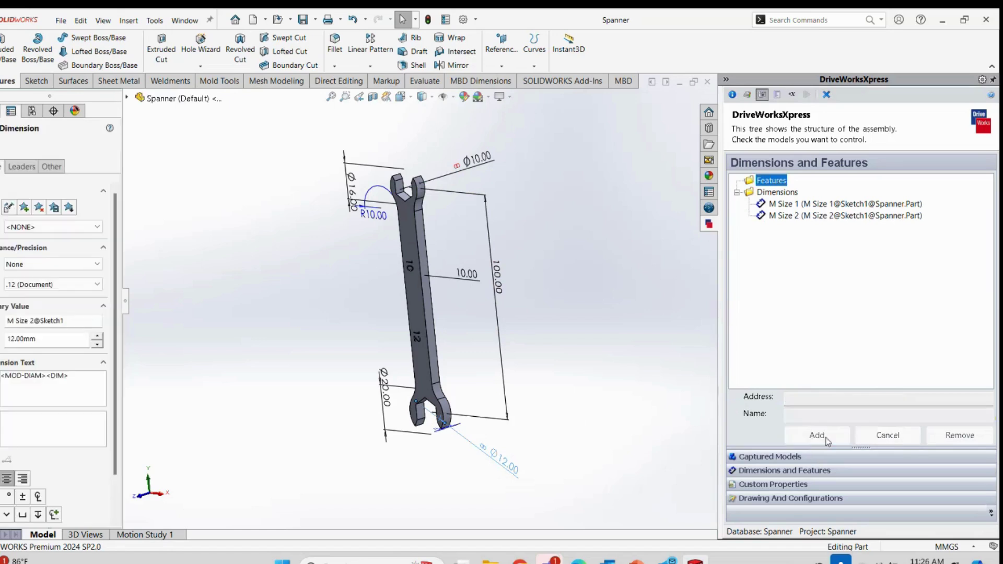
Capture the spanner's 100 mm length dimension under the name length
left_click(493, 231)
left_click(828, 415)
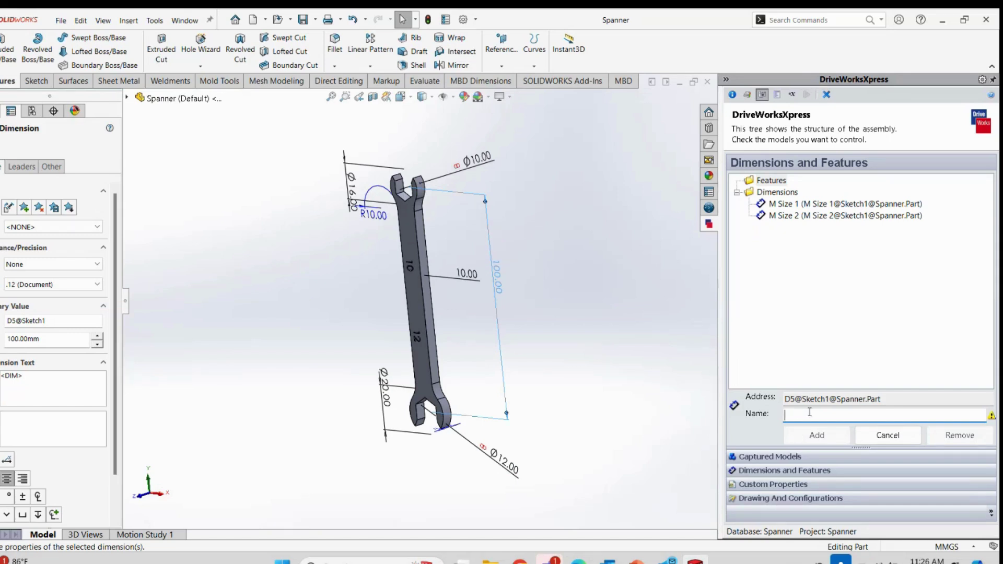
type("length")
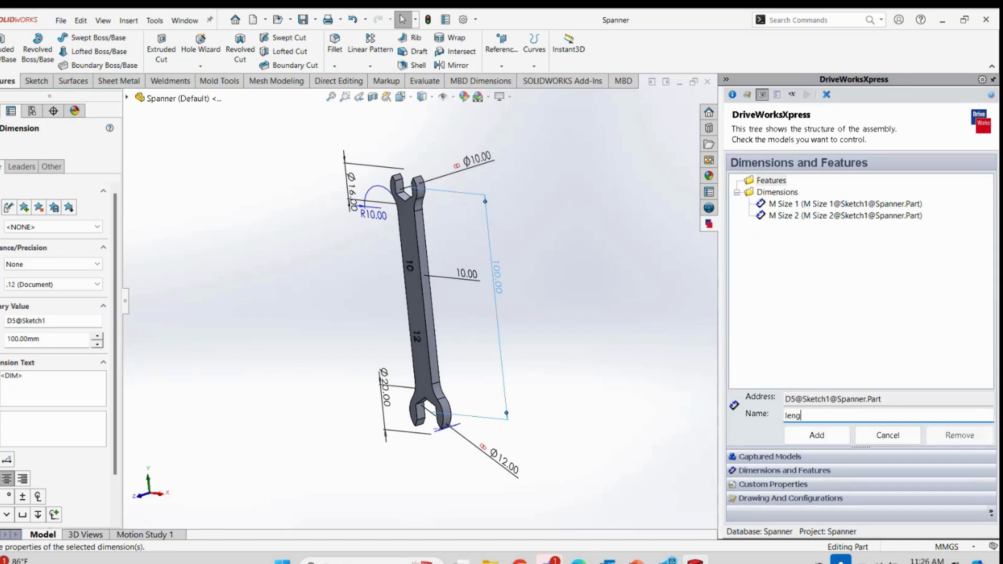
left_click(817, 435)
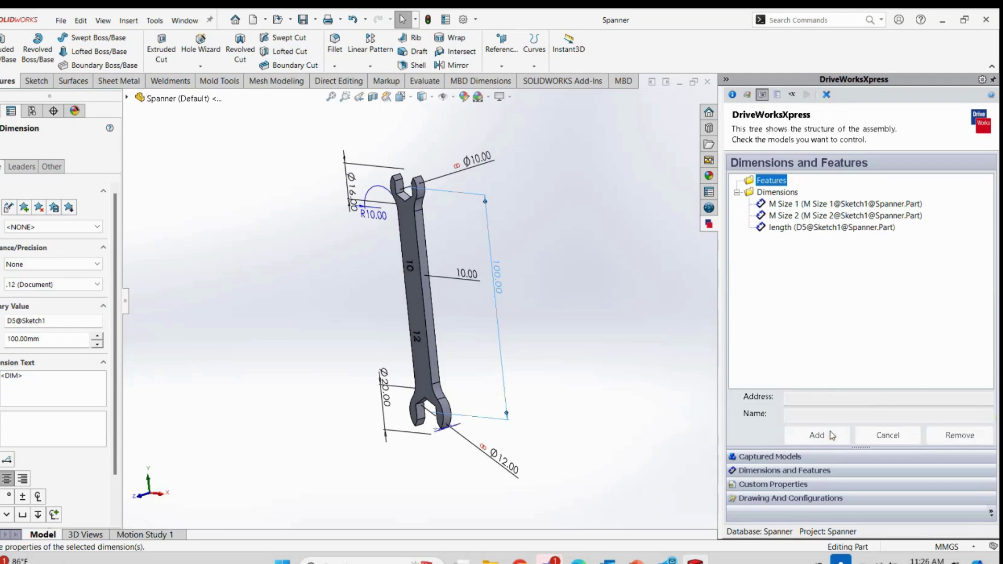
Capture the 16 mm and 20 mm outer head diameter dimensions under the names Small OD and Large OD
middle_click_drag(547, 329, 517, 313)
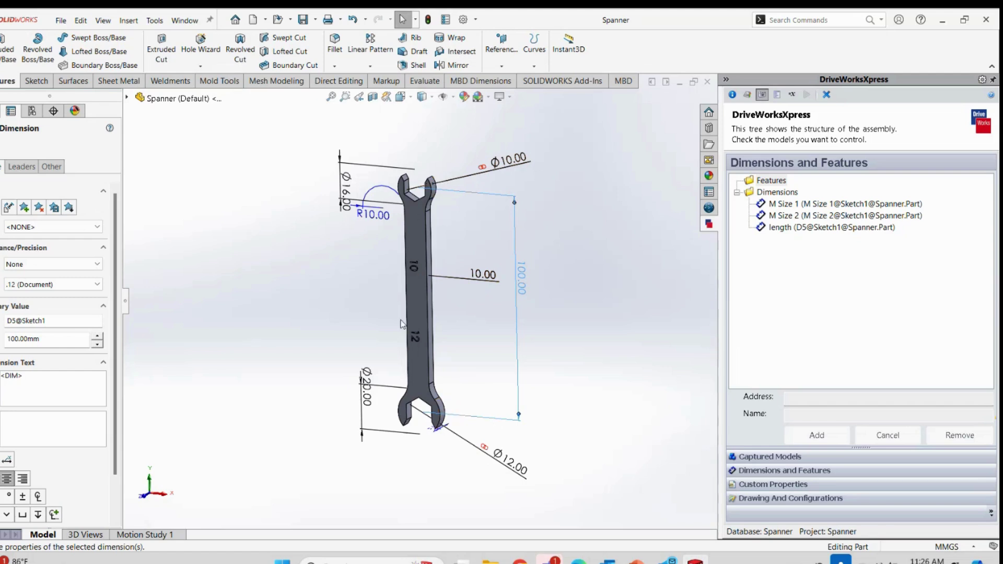
left_click(345, 191)
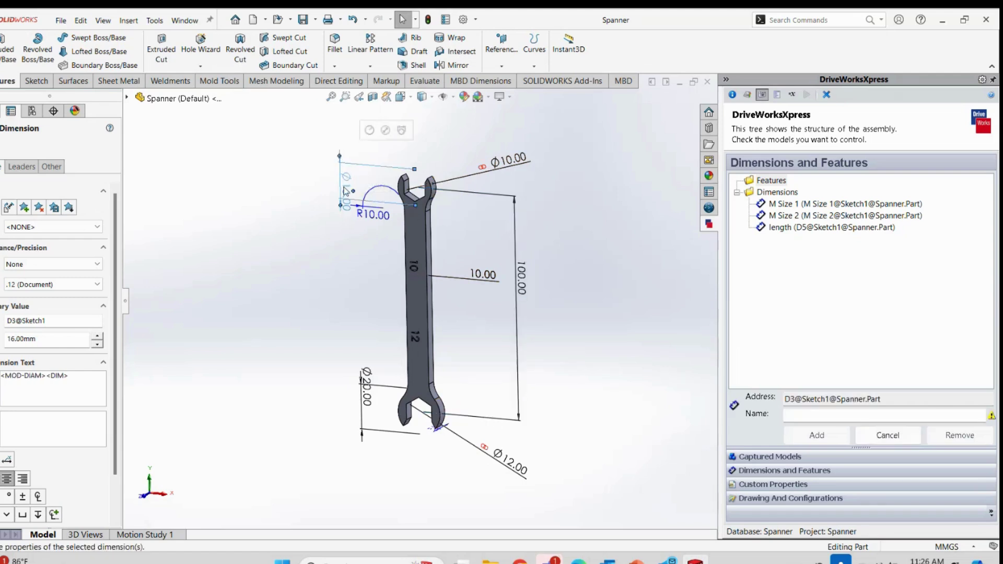
left_click(789, 416)
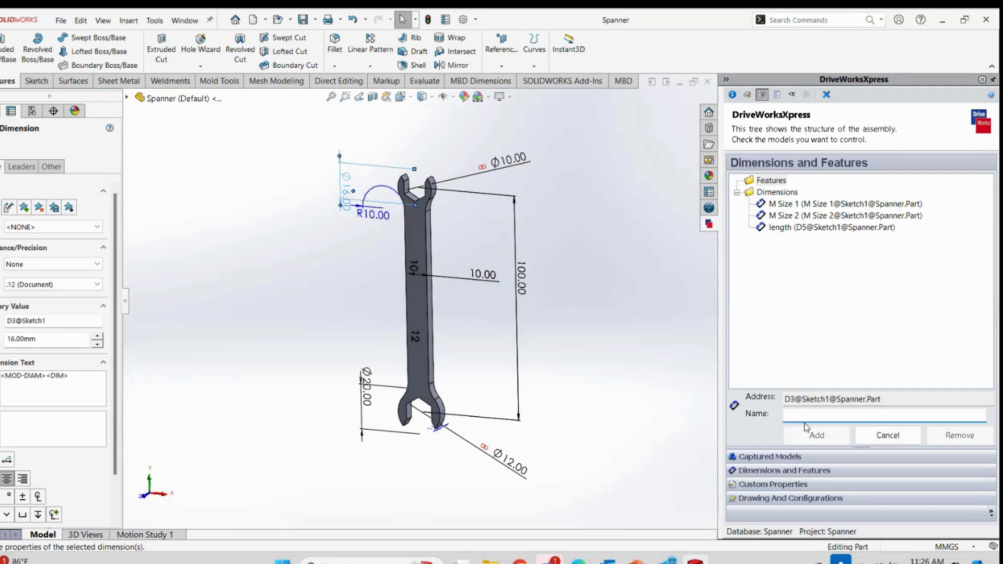
type("Small OD")
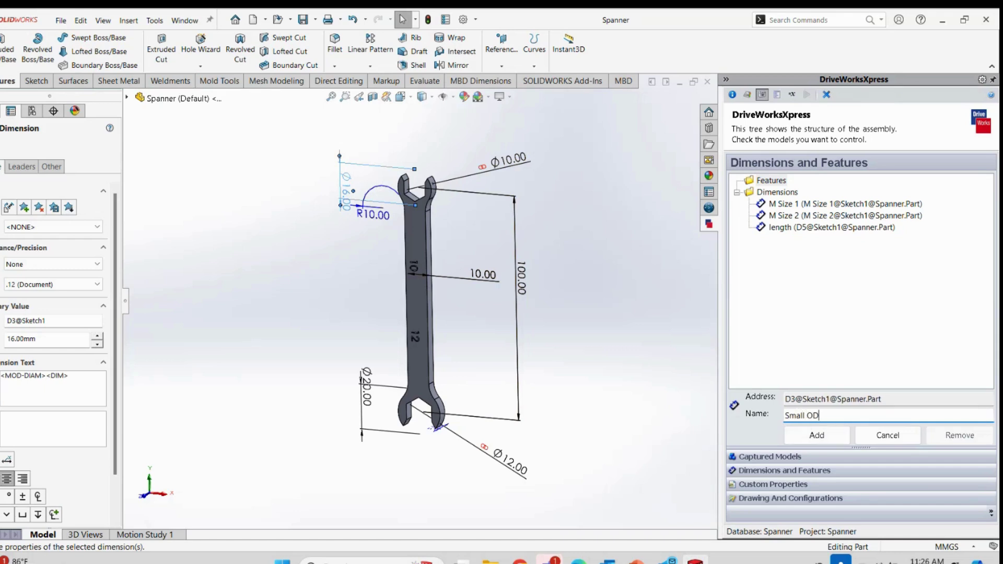
left_click(807, 438)
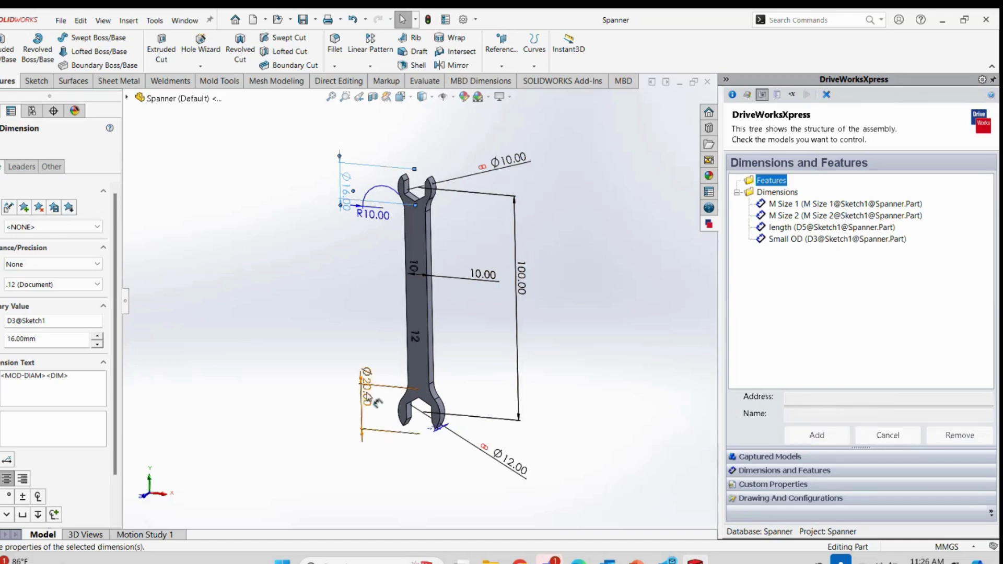
left_click(366, 389)
left_click(818, 413)
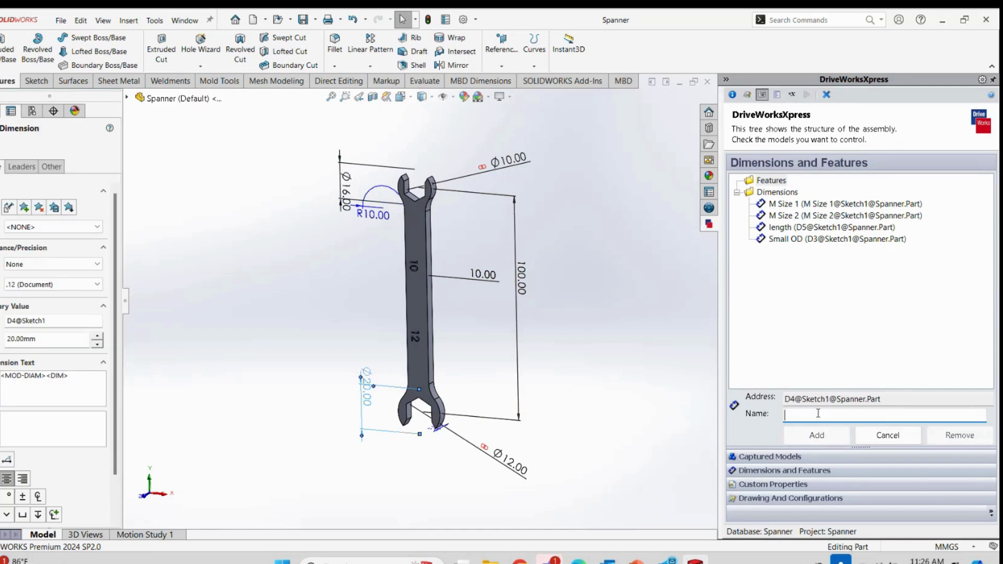
type("Large OD")
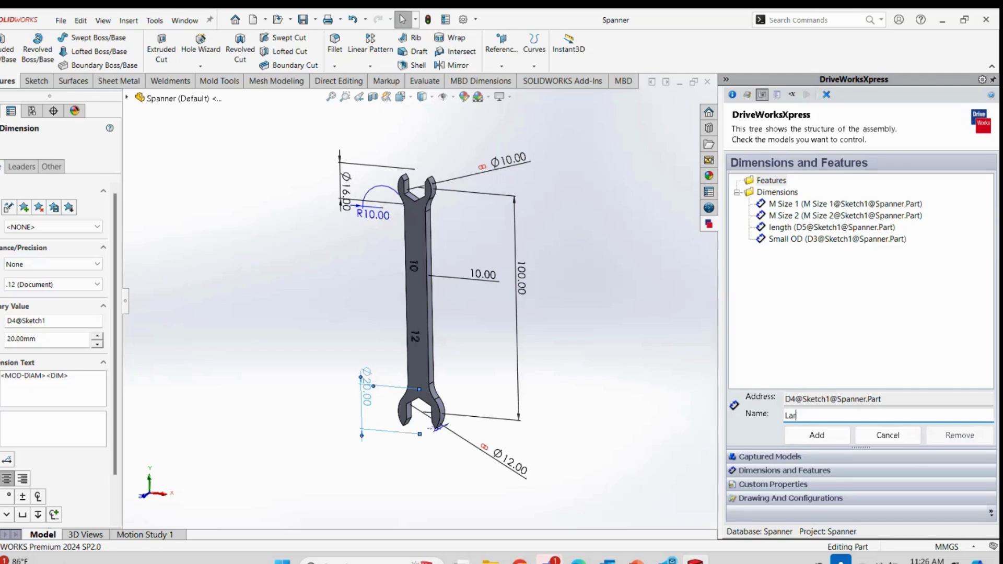
left_click(805, 439)
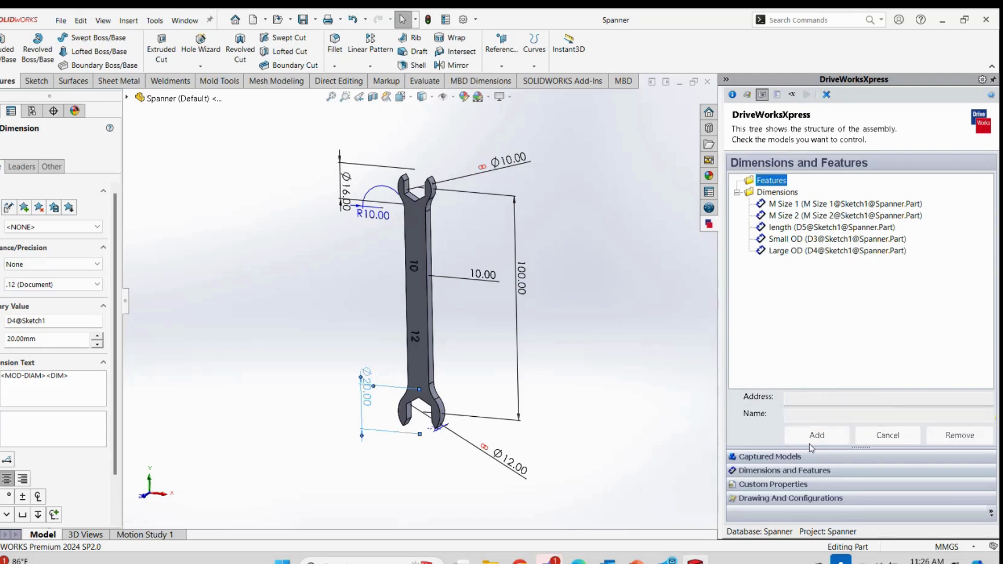
left_click(787, 252)
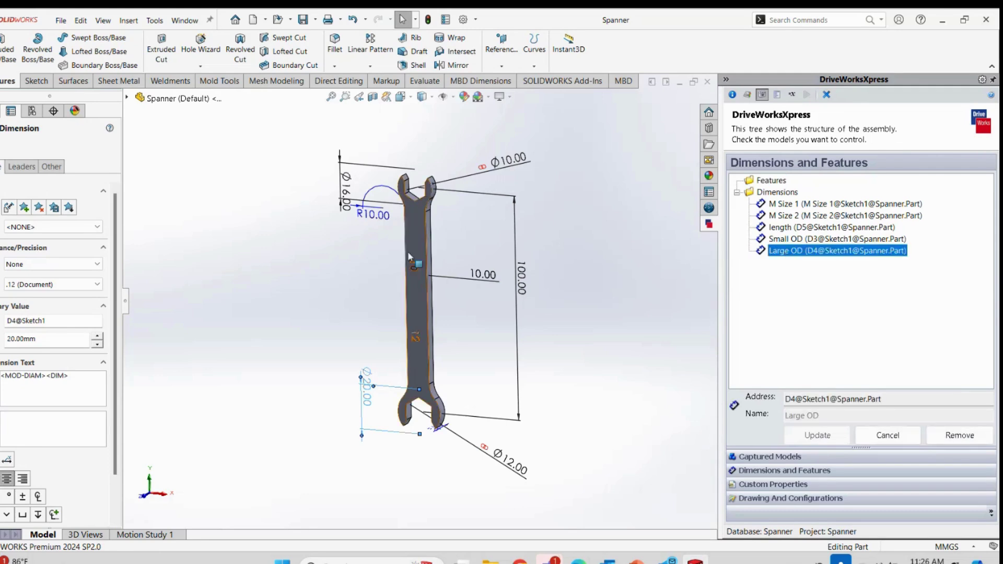
key("Escape")
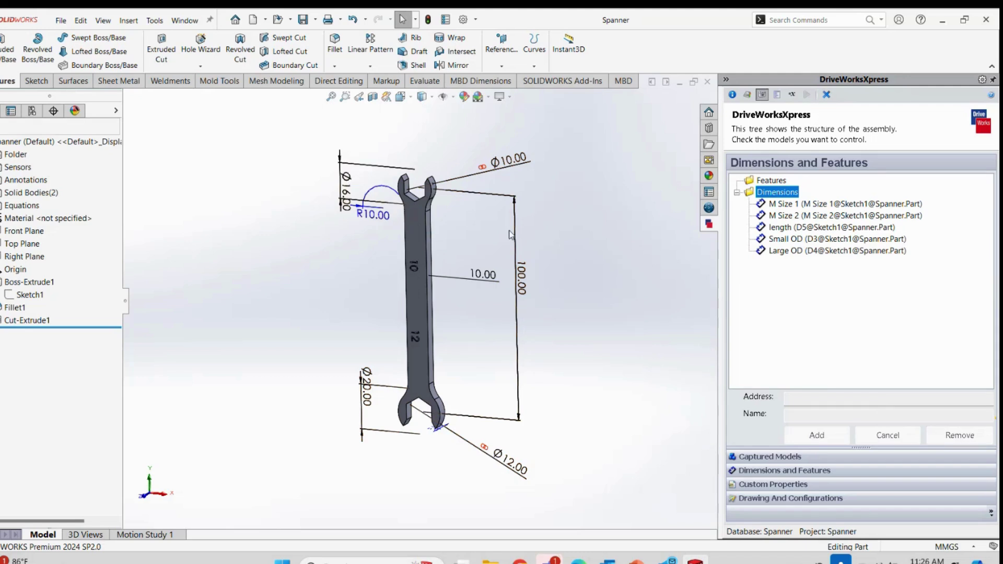
Capture the 10 mm handle width as Width and the 5 mm extrusion depth as Thickness
left_click(482, 274)
type("Wi")
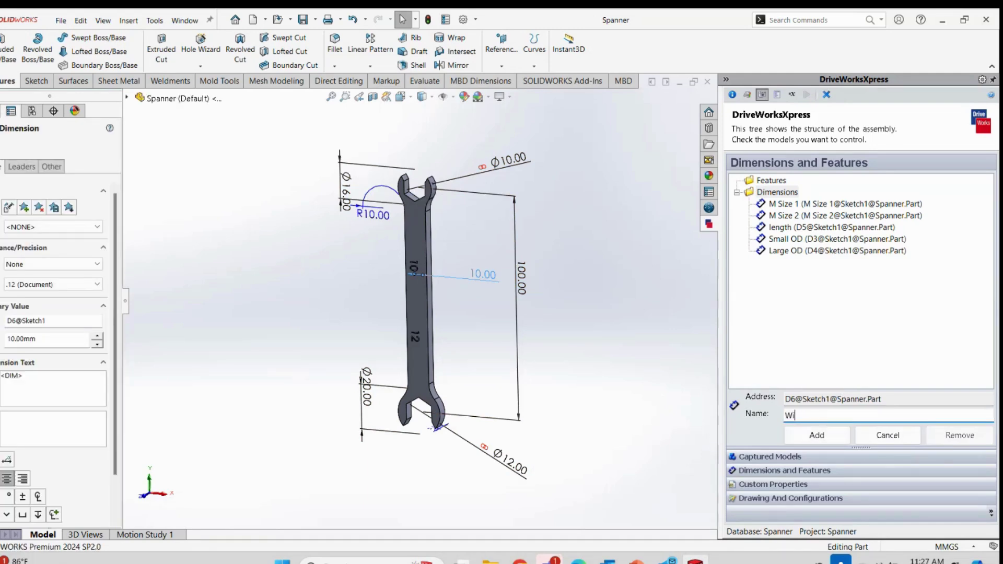
type("dth")
left_click(832, 436)
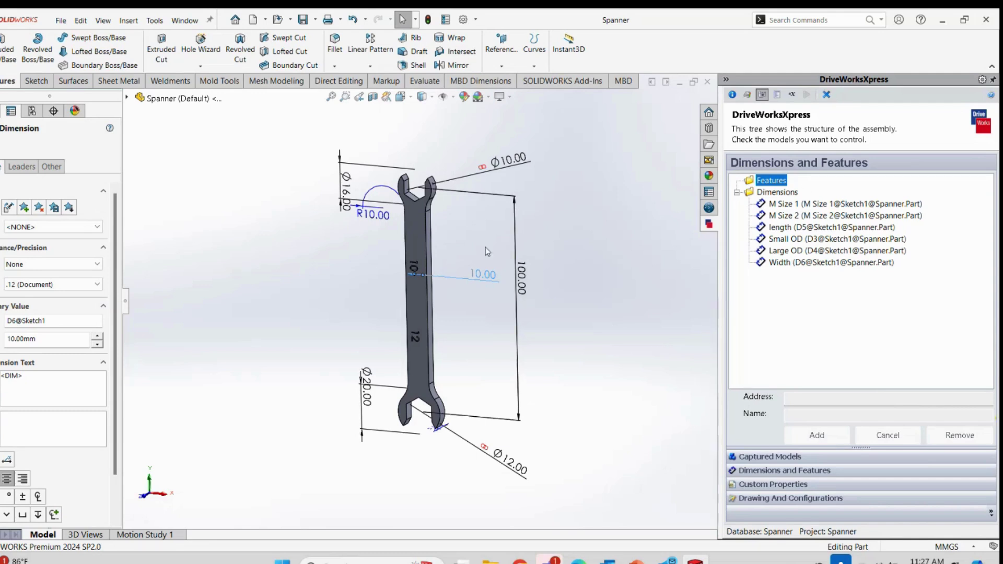
middle_click_drag(472, 331, 450, 441)
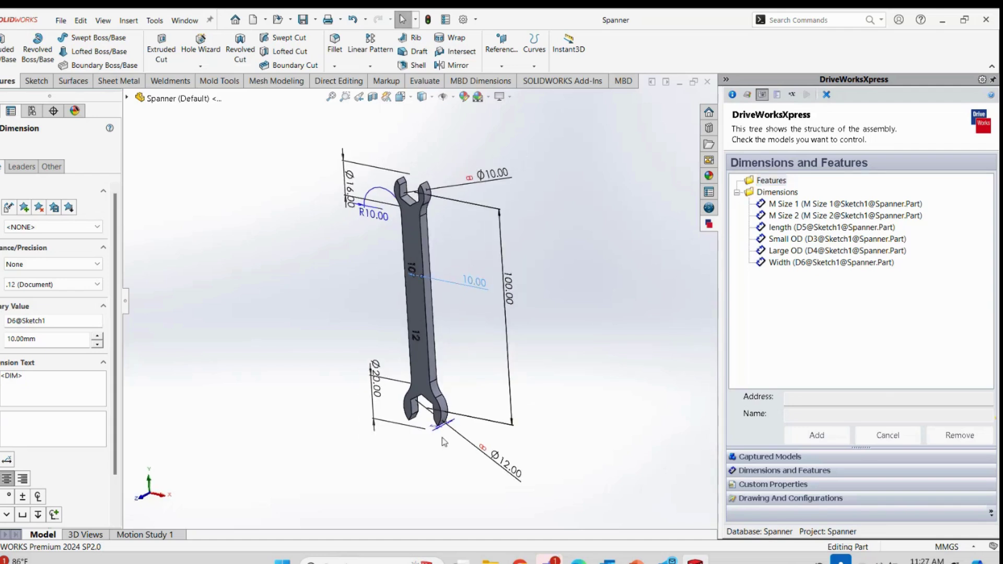
left_click(506, 444)
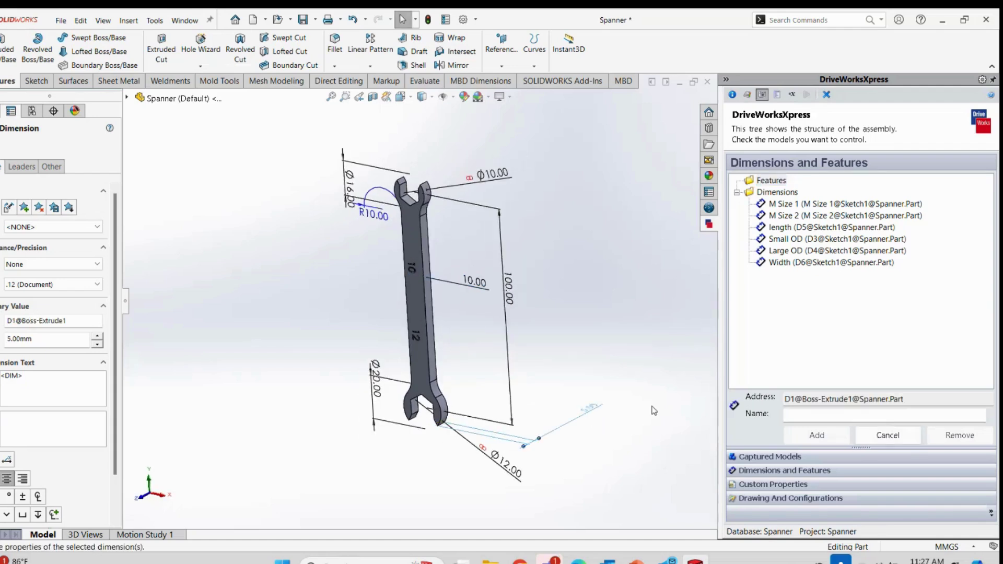
left_click(829, 416)
type("Thickness")
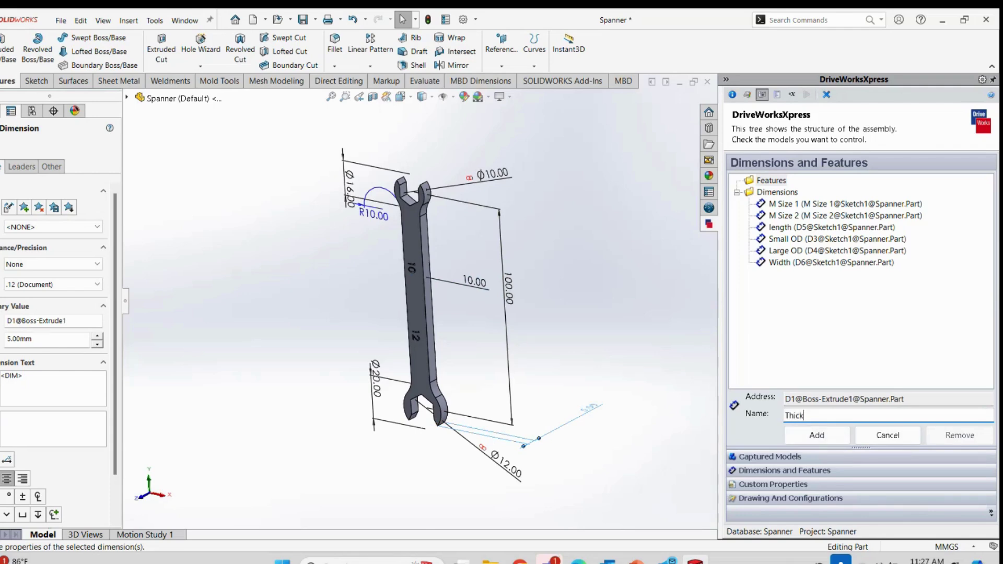
left_click(818, 436)
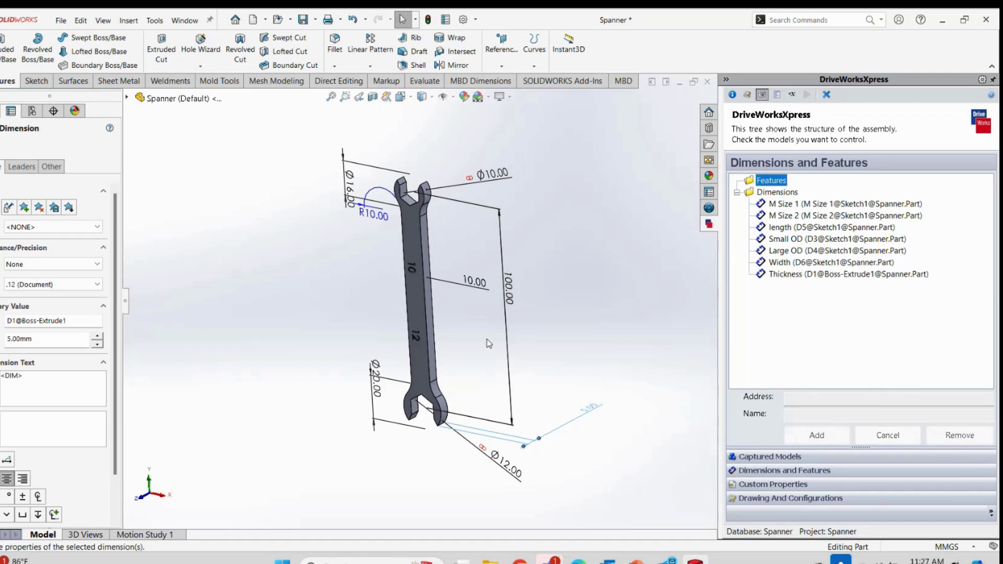
Capture the R10 fillet radius dimension under the name Fillet
left_click(589, 407)
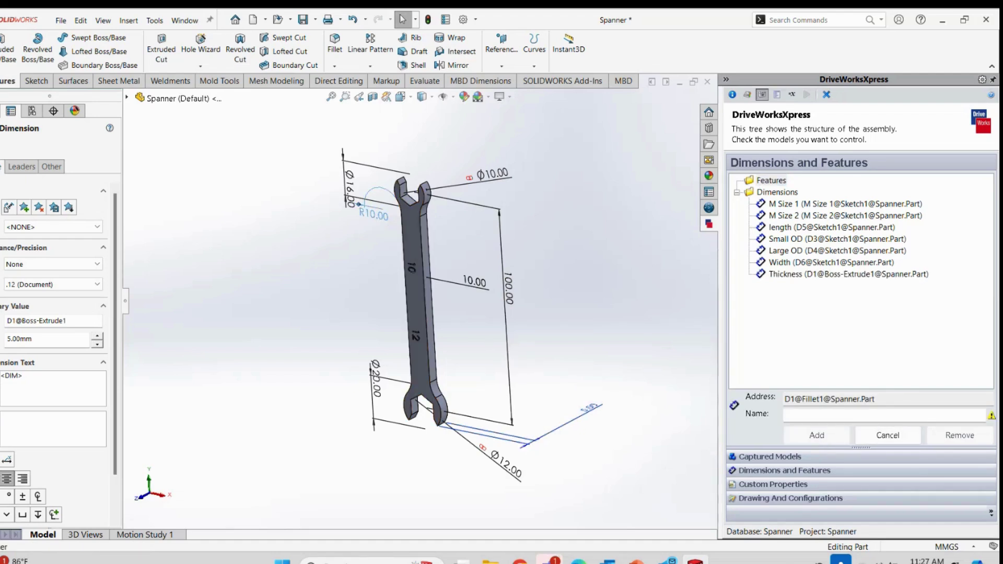
left_click(797, 416)
type("Fillet")
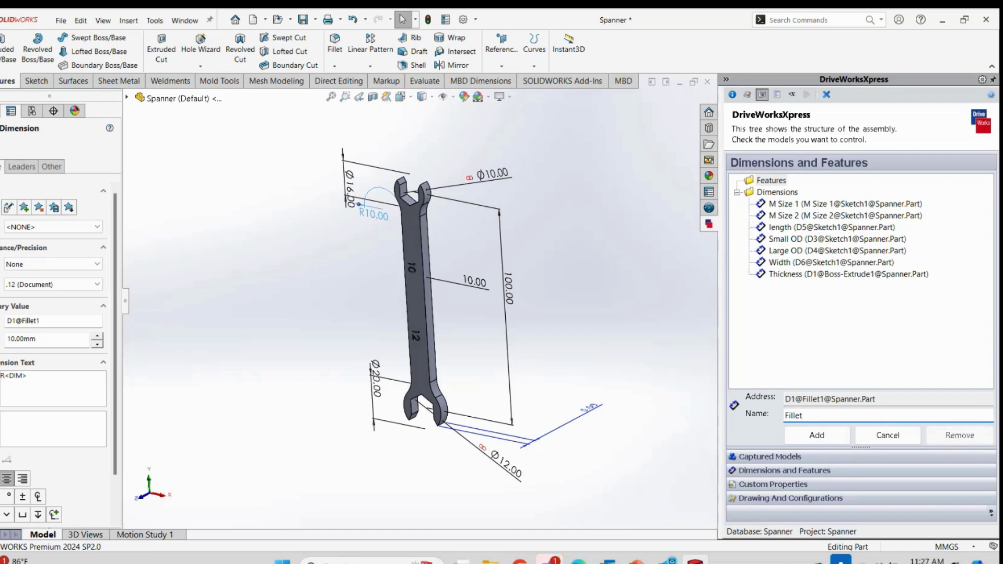
left_click(834, 436)
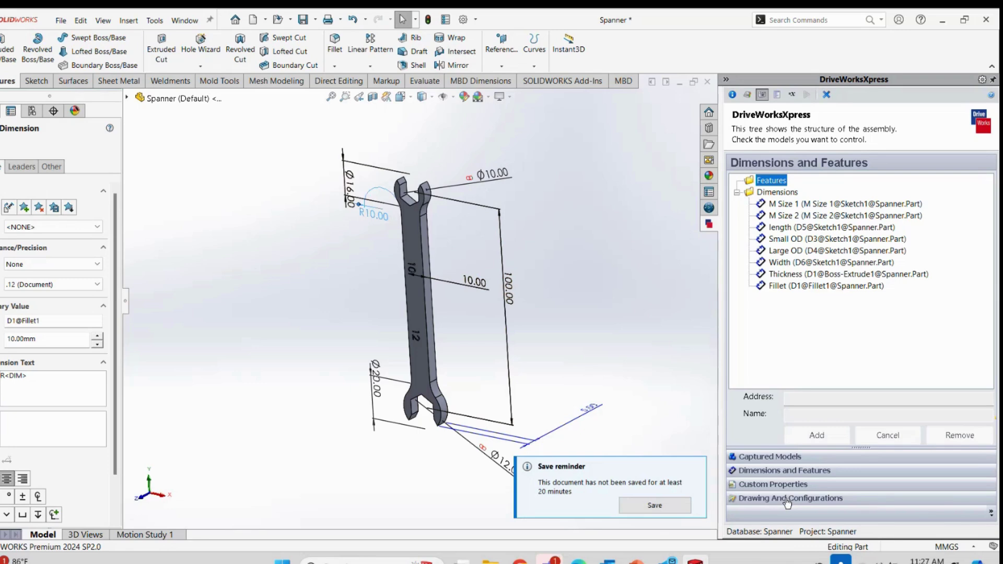
Attach the existing Spanner.SLDDRW drawing to the captured model
left_click(787, 499)
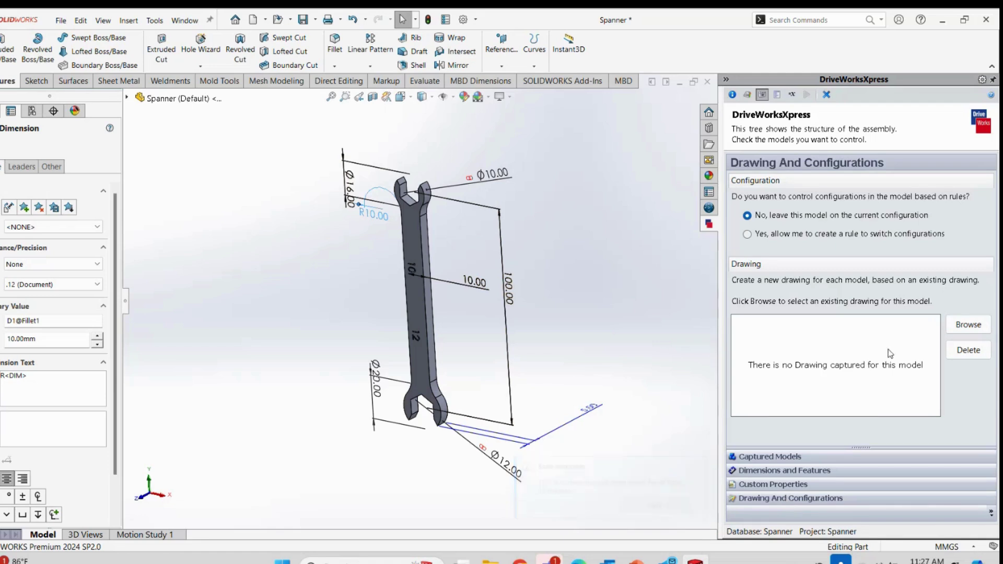
left_click(956, 326)
left_click(439, 208)
left_click(685, 399)
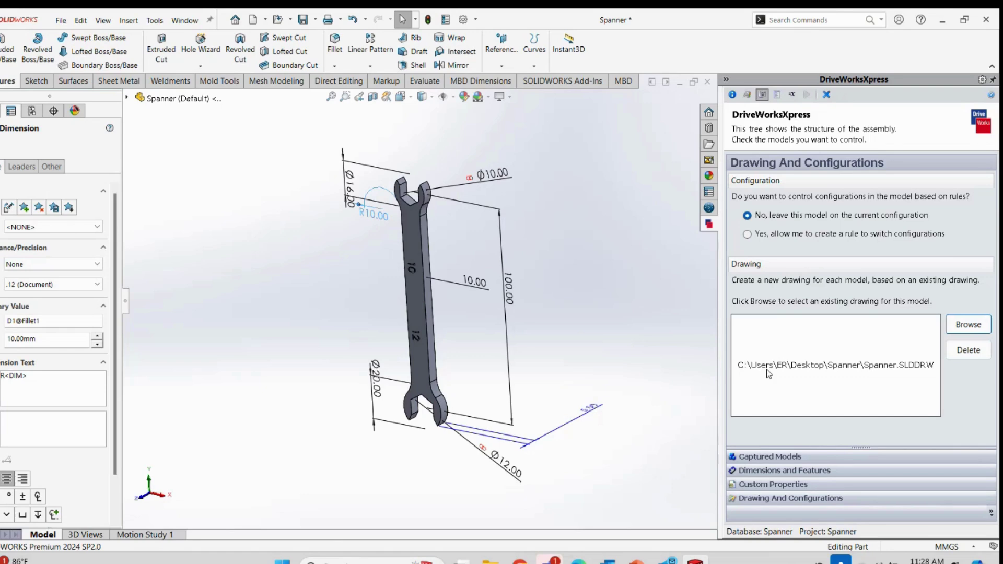
Add a required form input named M Size 1 with the type Numeric Text Box
left_click(777, 94)
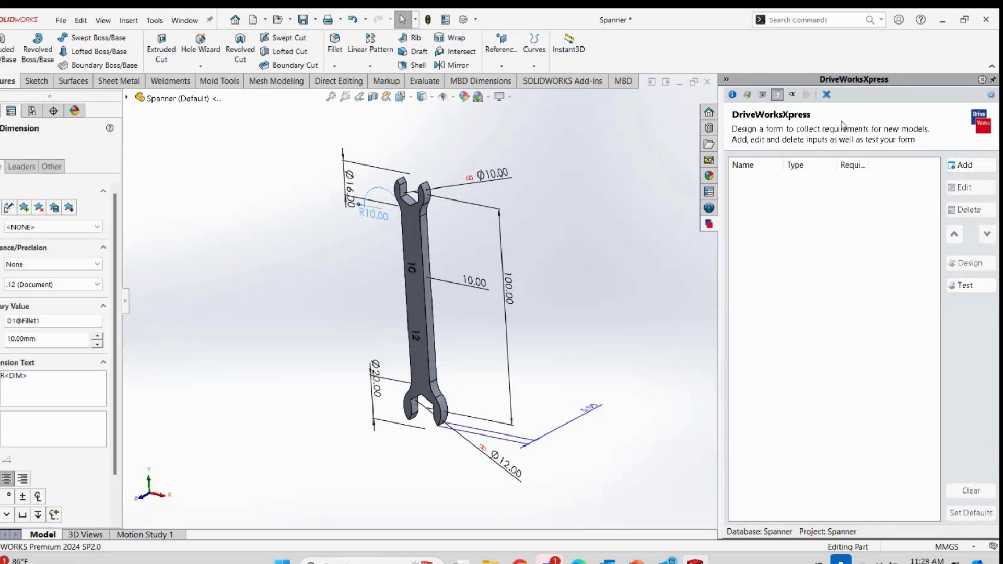
left_click(967, 167)
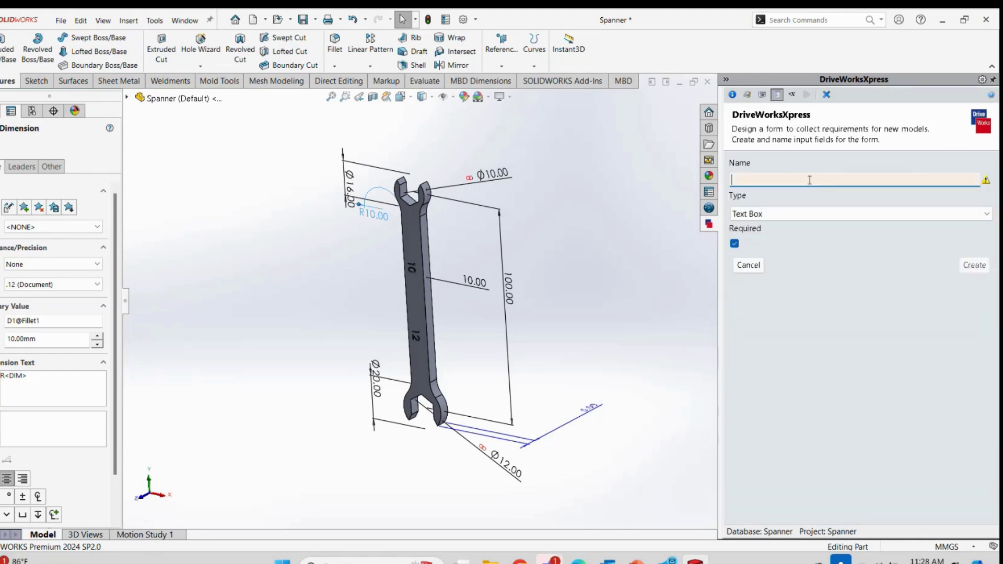
type("M Sixz")
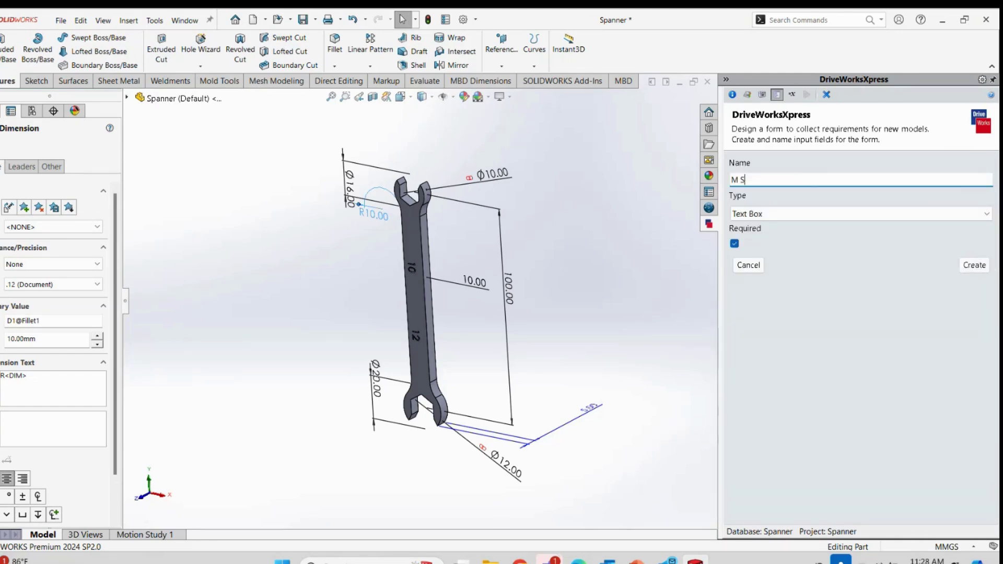
key("BackSpace")
key("BackSpace")
type("ze 1")
left_click(856, 214)
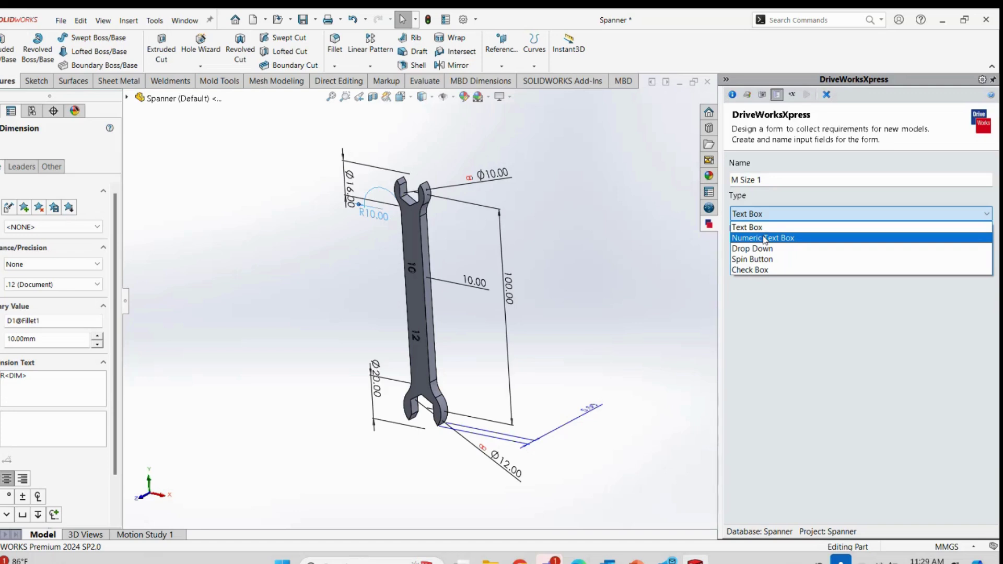
left_click(764, 238)
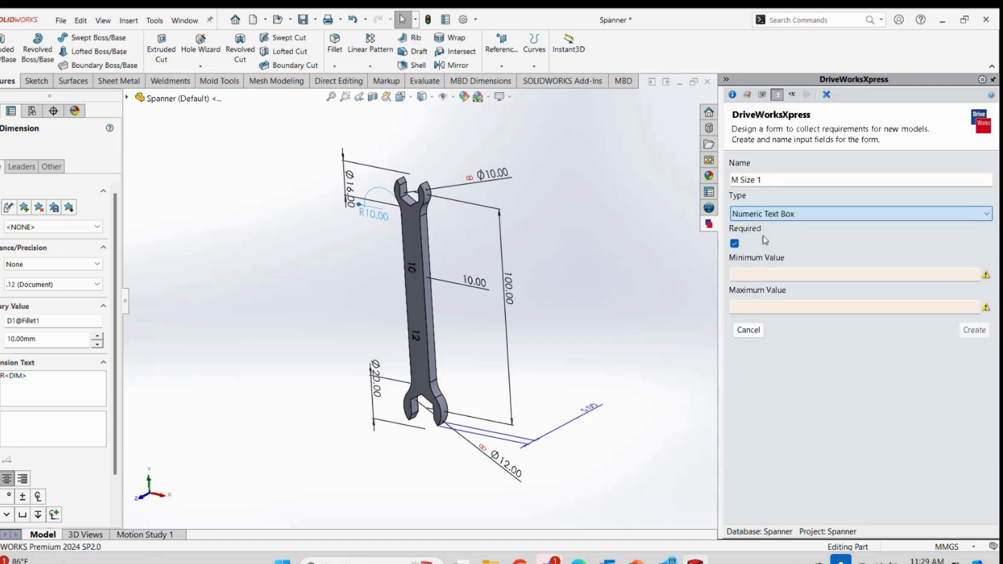
Limit the M Size 1 input to a minimum of 10 and a maximum of 30 and create it
left_click(778, 273)
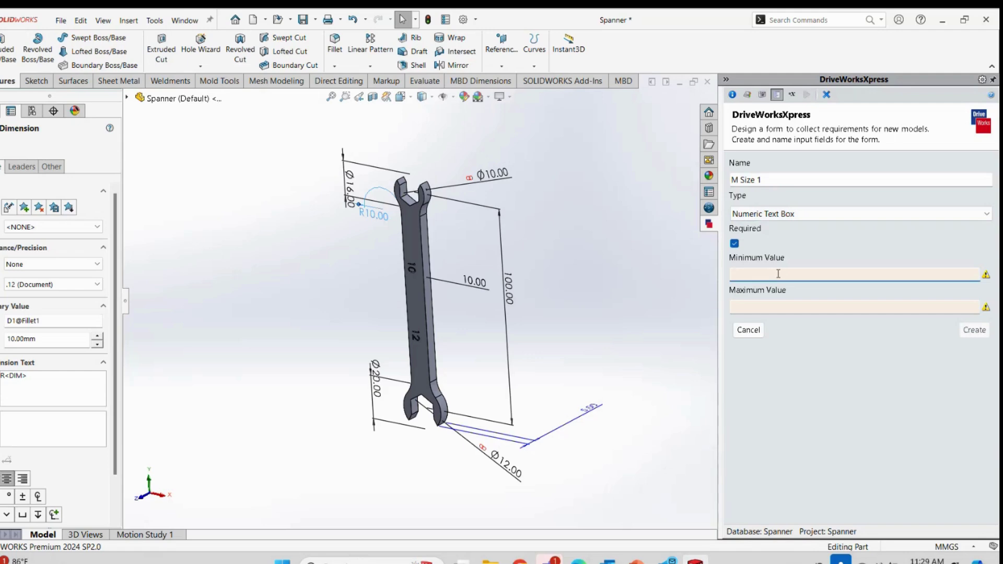
type("10")
left_click(772, 307)
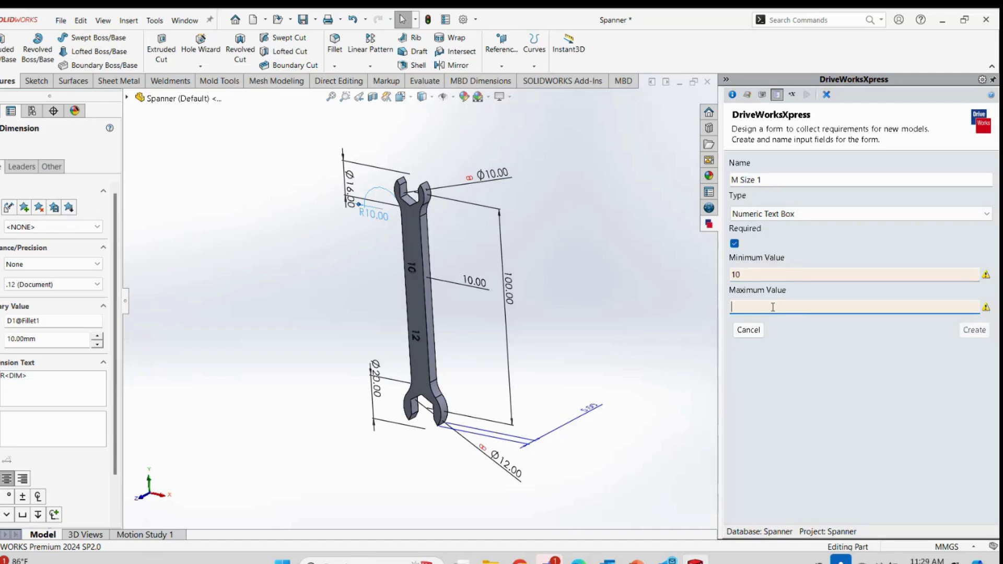
type("30")
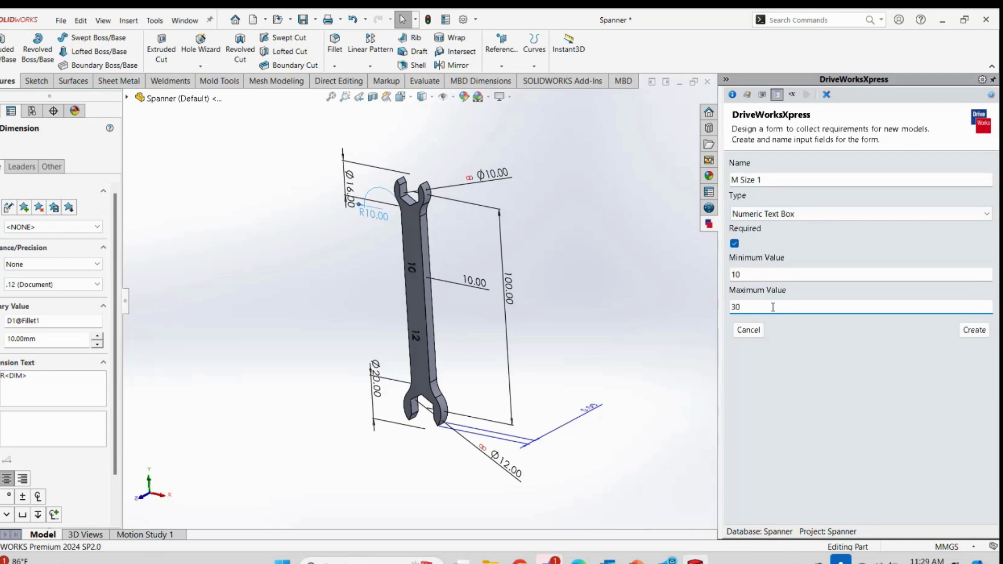
left_click(963, 333)
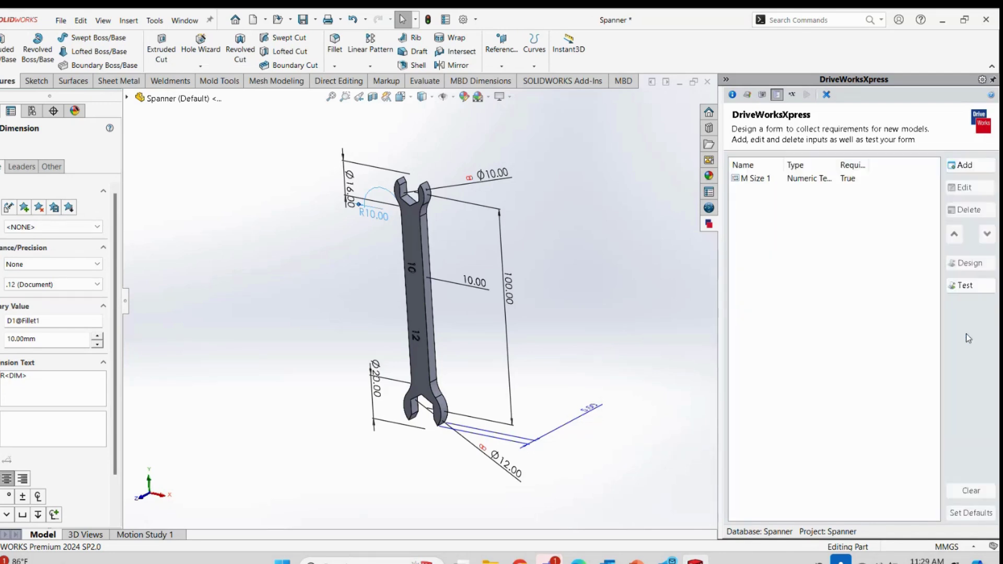
Add a new form input named M Size 2
left_click(948, 168)
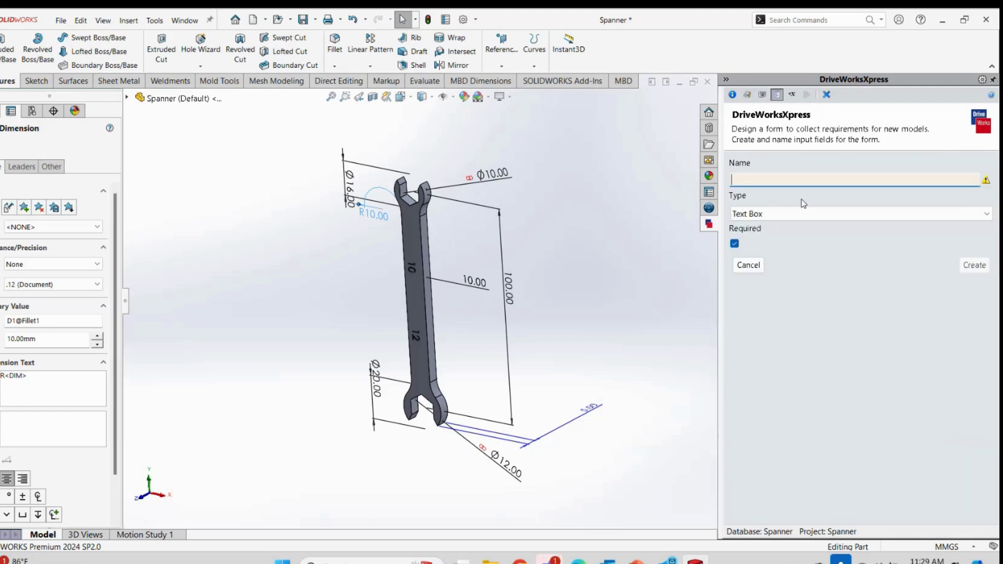
type("M")
key("BackSpace")
type("M")
key("BackSpace")
type("M Size 2")
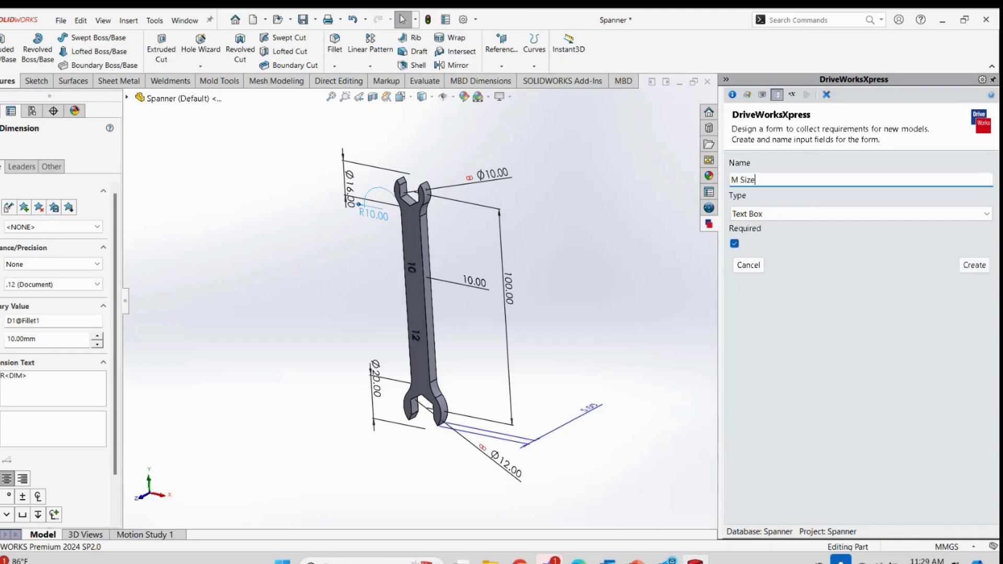
left_click(832, 211)
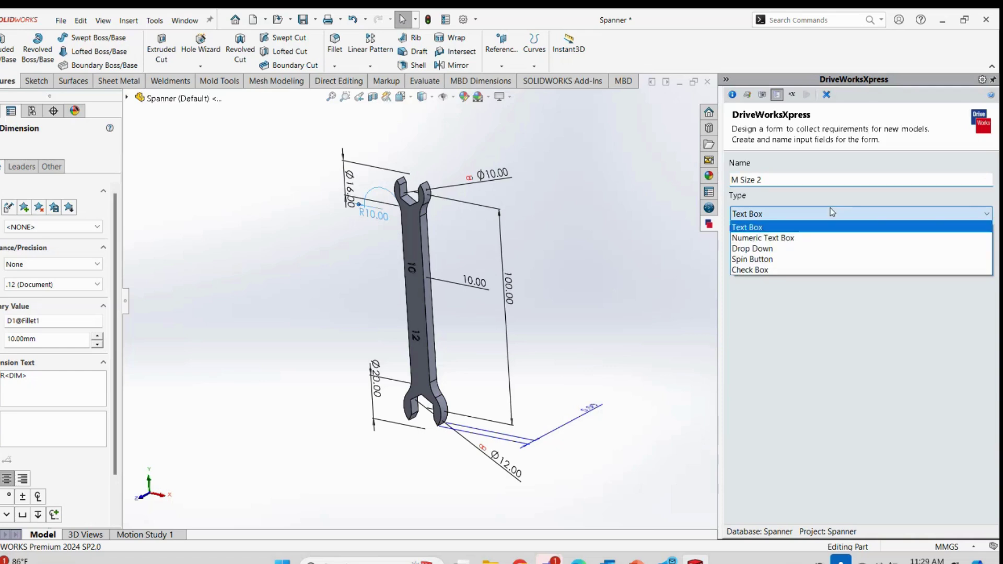
left_click(757, 248)
left_click(758, 281)
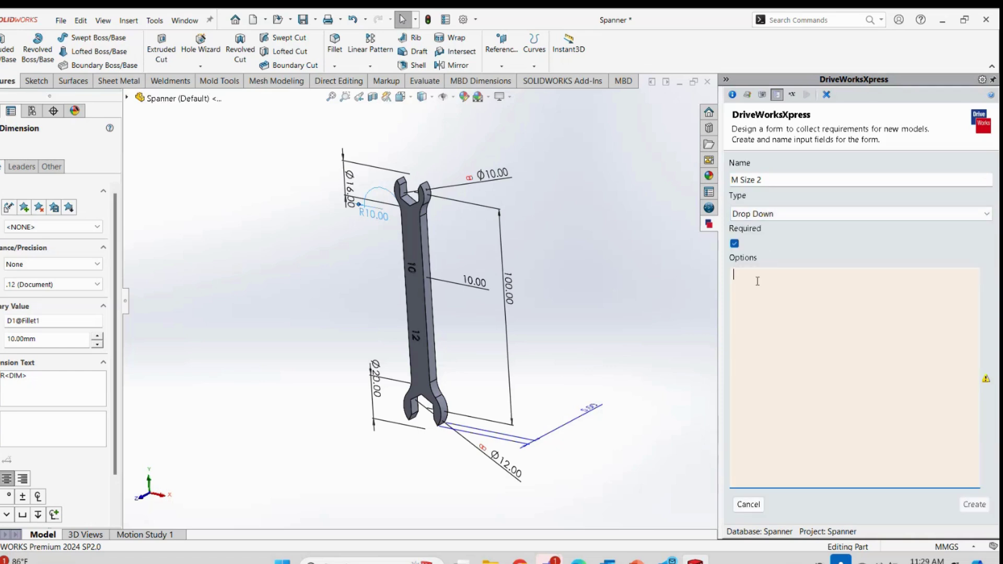
type("12")
key("super")
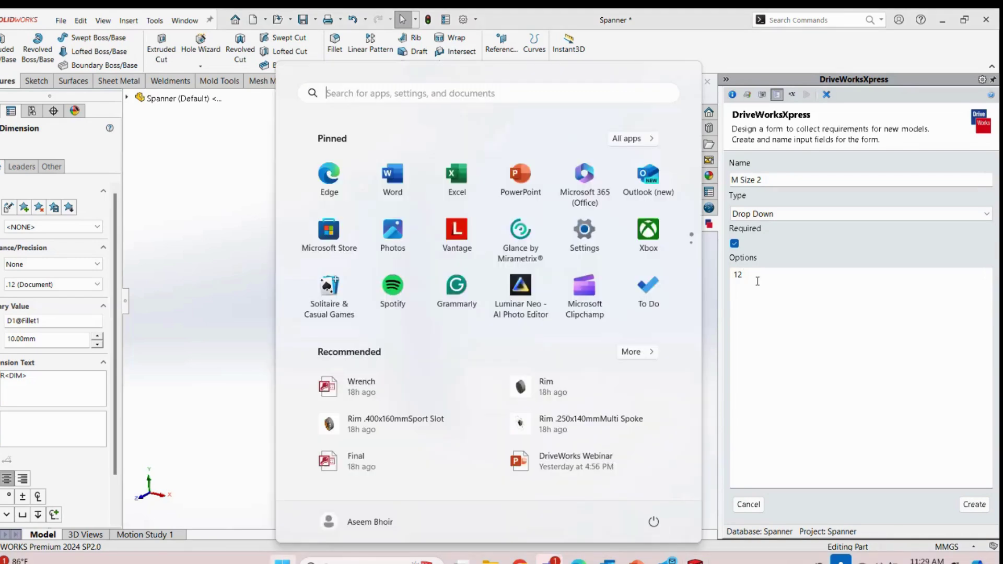
left_click(753, 281)
key("Return")
type("14")
key("Return")
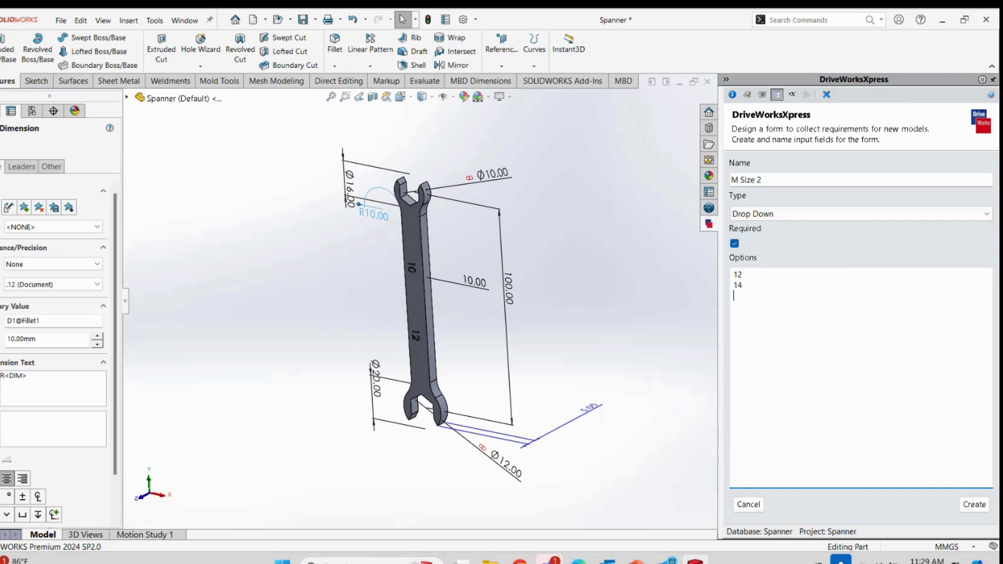
type("1")
key("BackSpace")
key("BackSpace")
key("BackSpace")
key("BackSpace")
key("BackSpace")
key("BackSpace")
key("BackSpace")
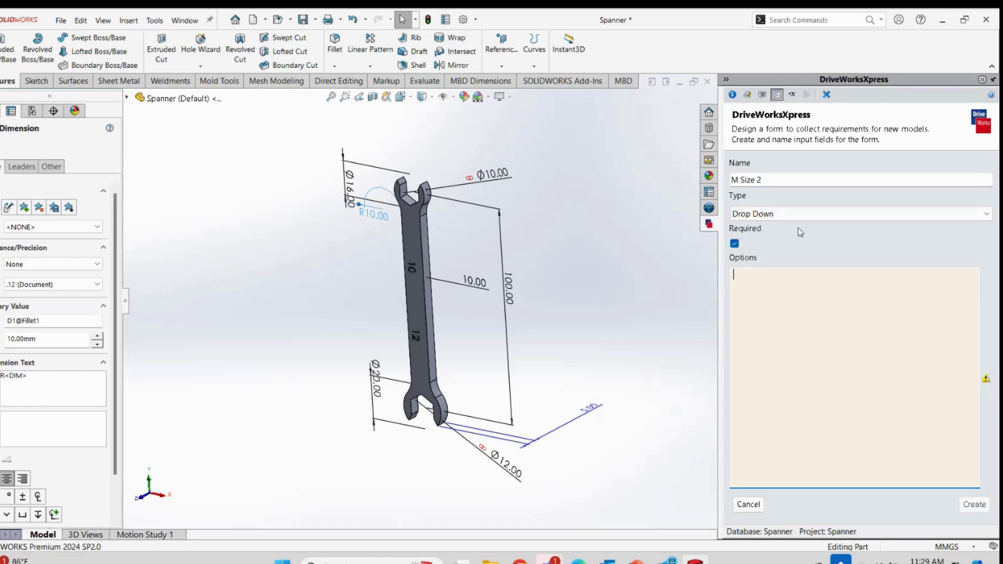
Make M Size 2 a required Numeric Text Box limited to 12 minimum and 32 maximum, and create it
left_click(768, 213)
left_click(776, 238)
left_click(765, 274)
type("12")
left_click(763, 305)
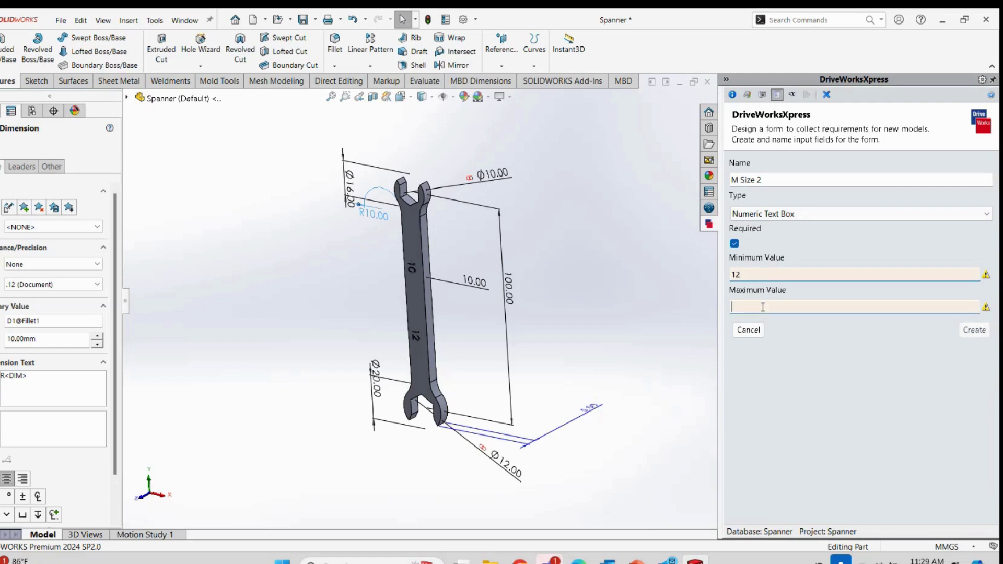
type("32")
left_click(985, 333)
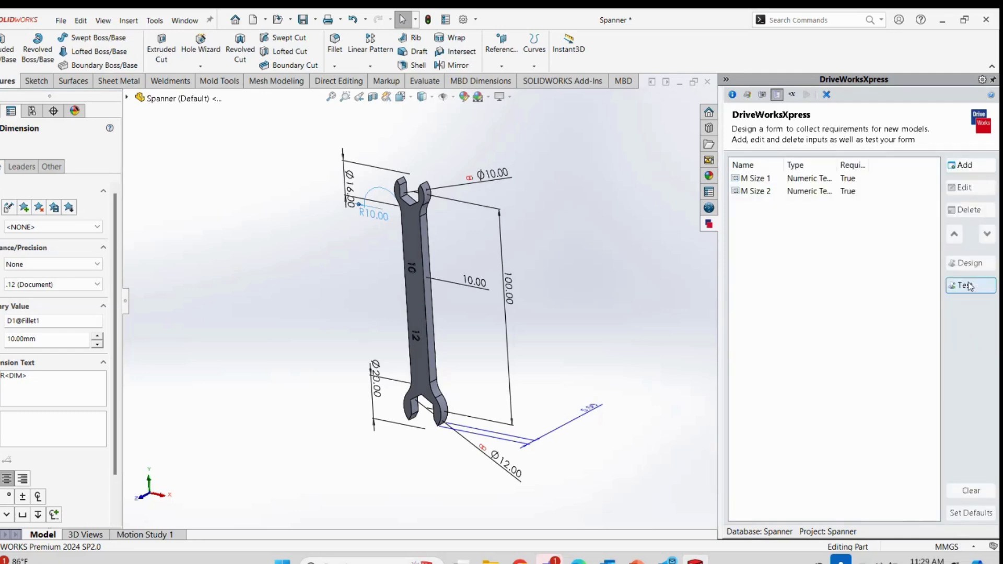
Test the form with M Size 1 as 10 and M Size 2 as 12, and store both values as defaults
left_click(960, 263)
left_click(765, 197)
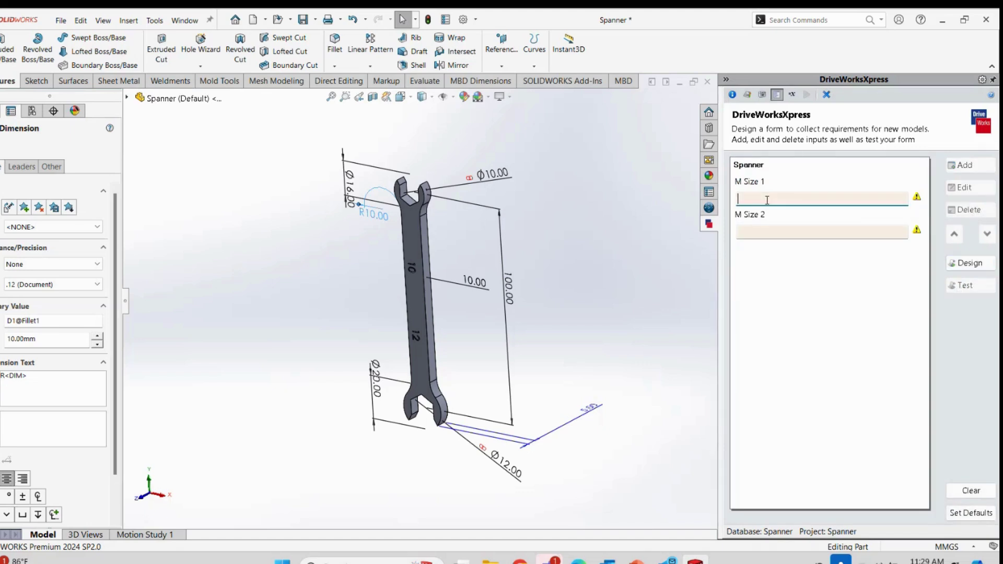
type("10")
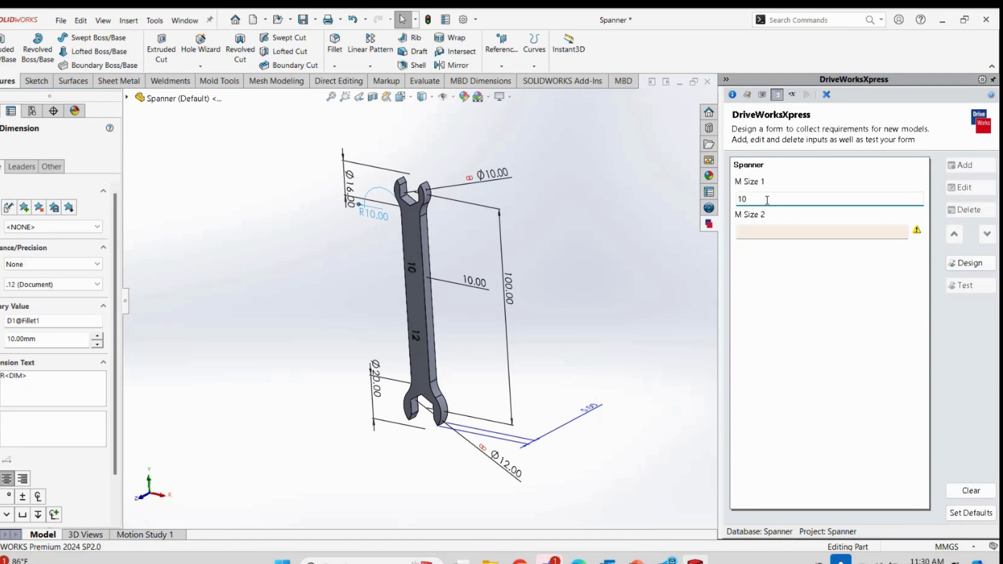
left_click(761, 231)
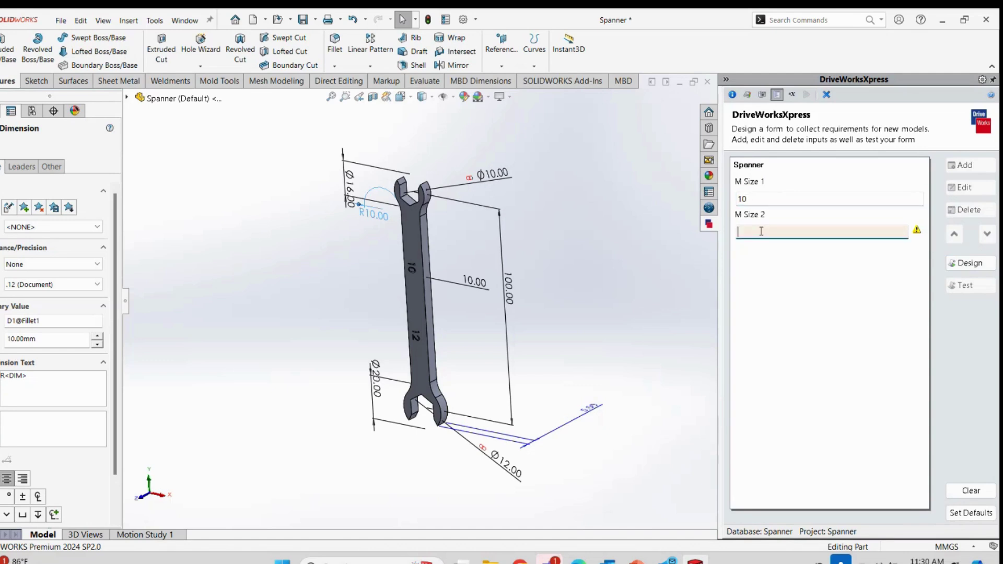
type("12")
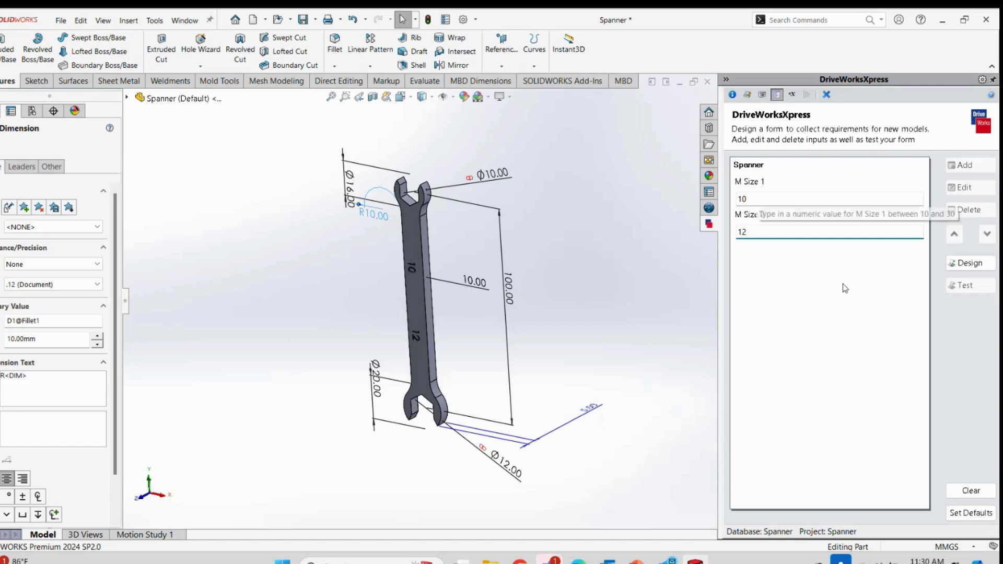
left_click(972, 513)
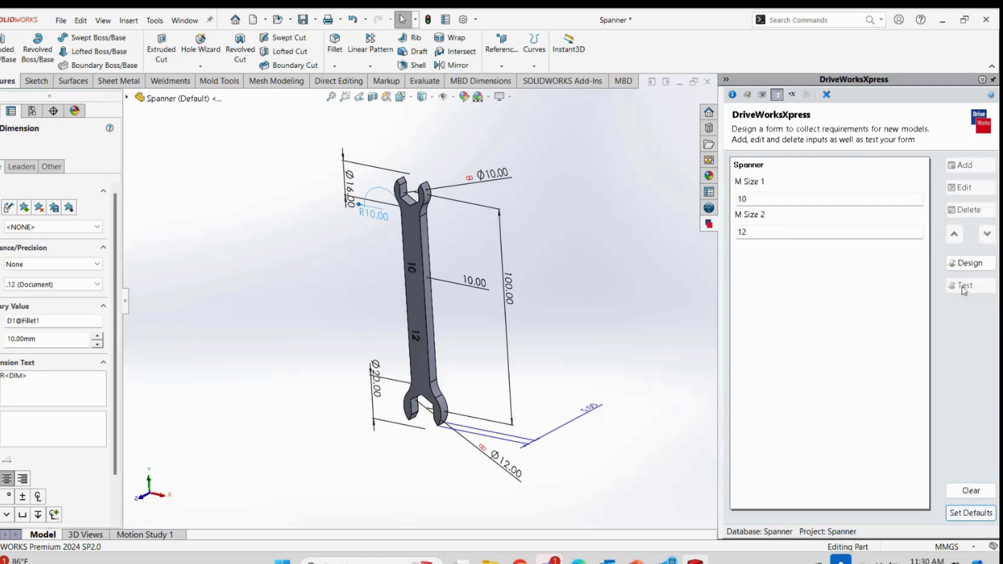
left_click(978, 267)
Review the captured dimensions and list the missing Dimensions rules for editing, with the Name column widened to fit
left_click(792, 94)
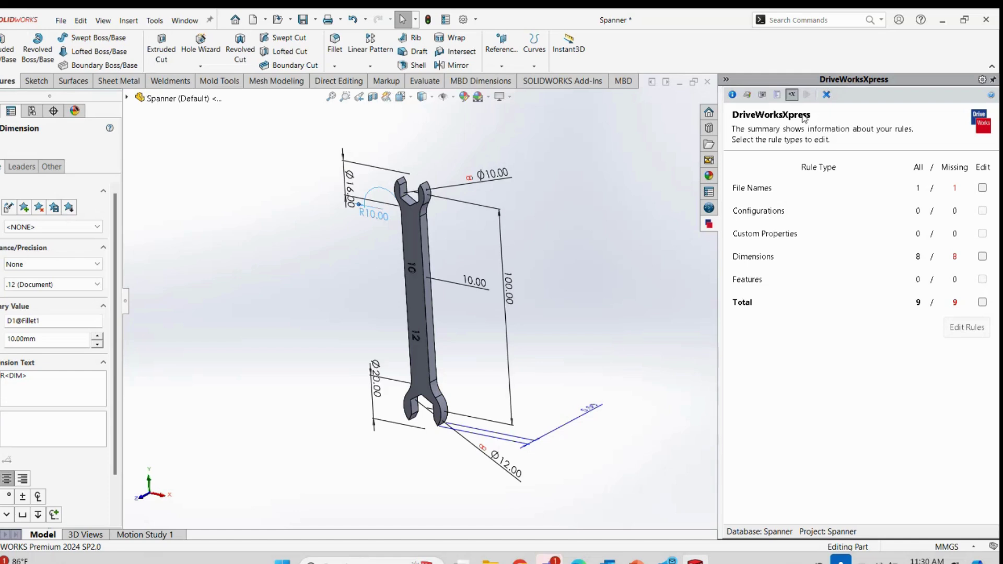
left_click(762, 95)
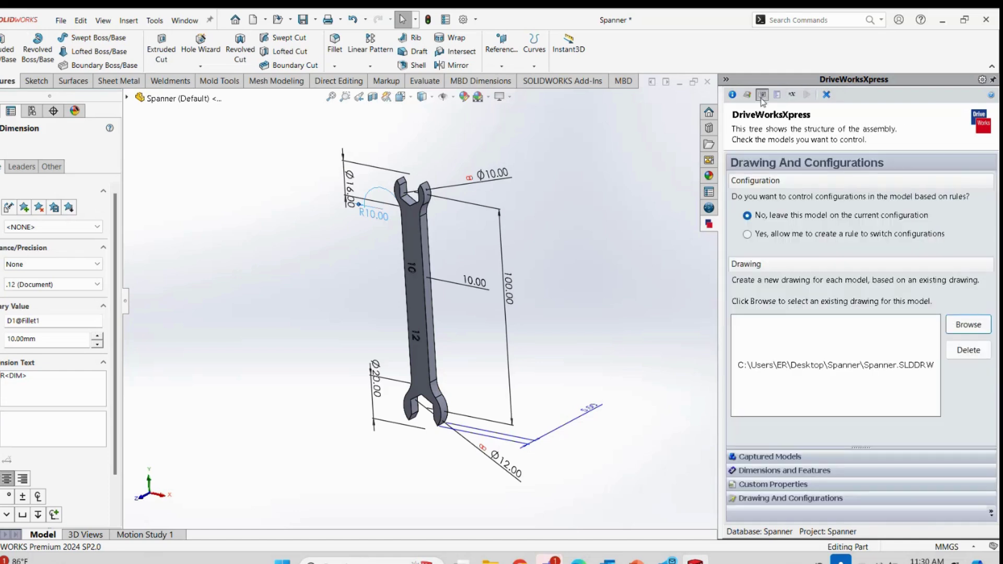
left_click(774, 458)
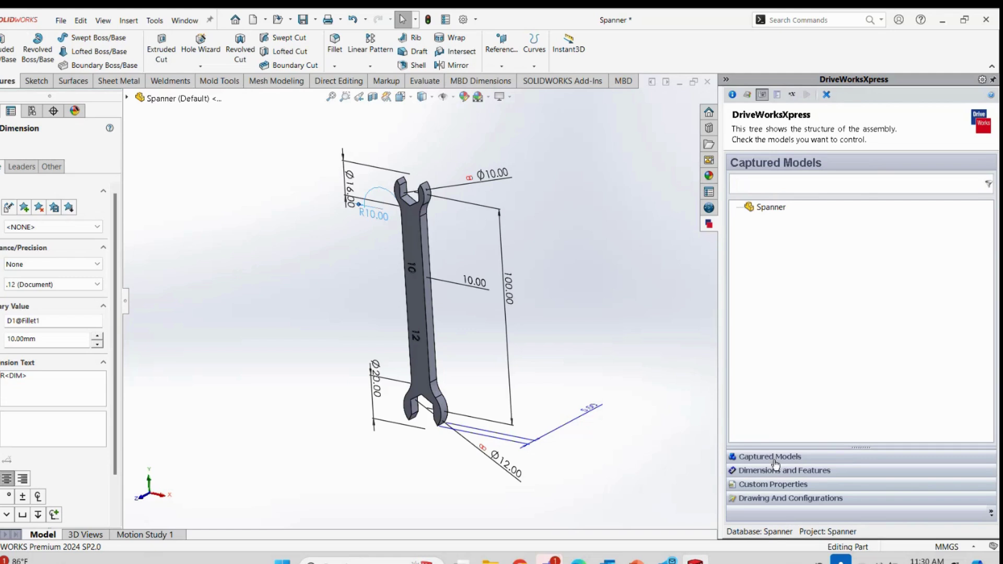
left_click(773, 472)
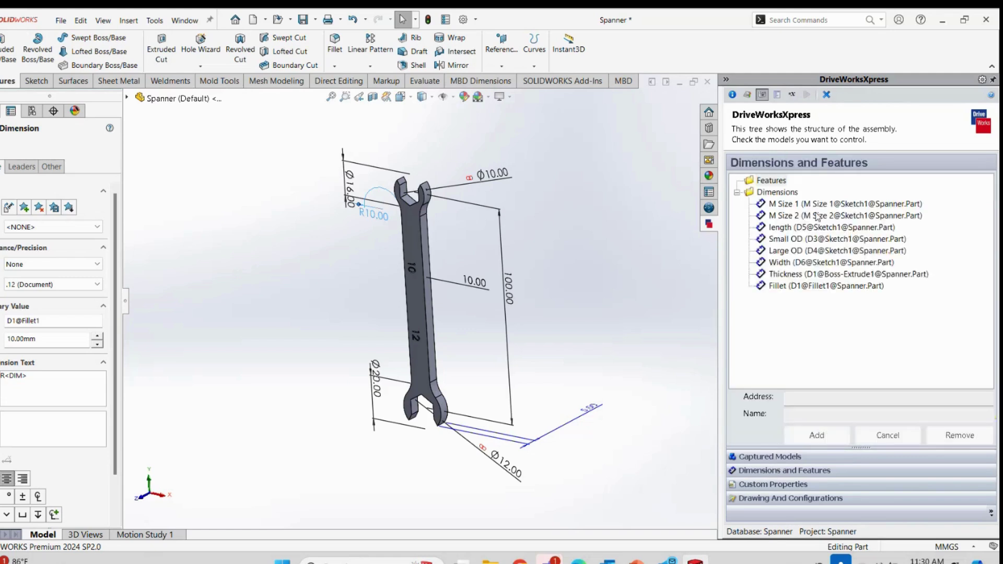
left_click(791, 97)
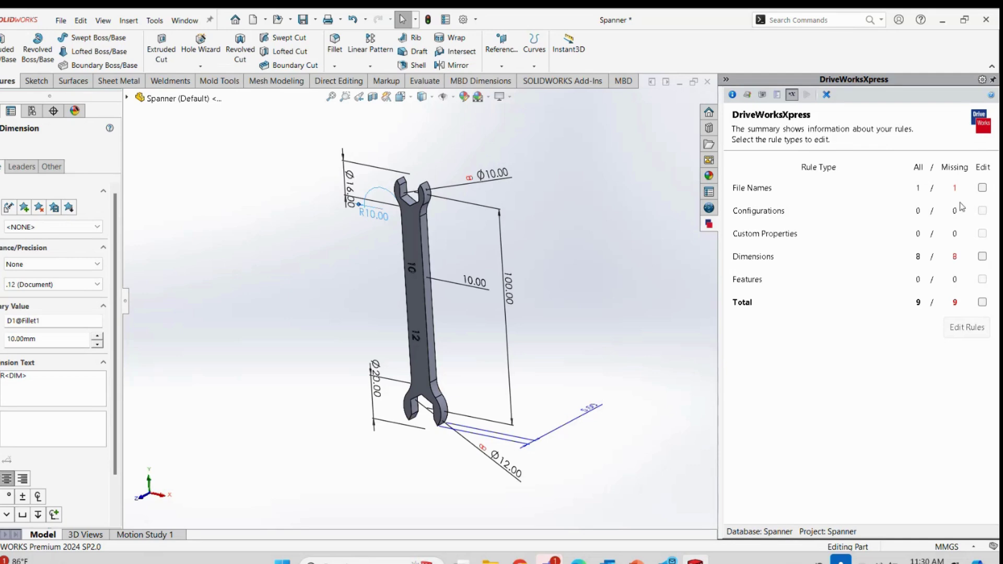
left_click(982, 257)
left_click(974, 332)
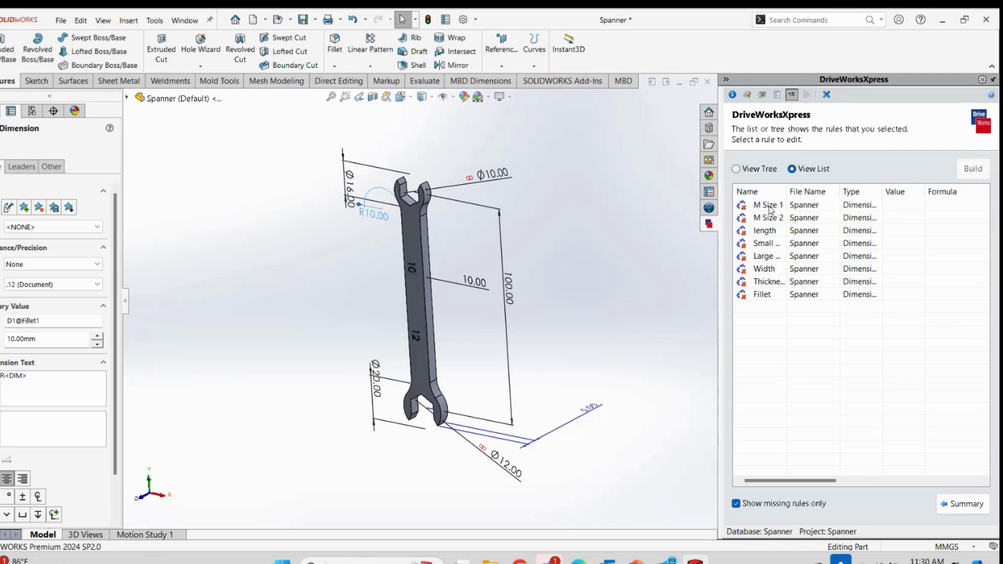
double_click(786, 191)
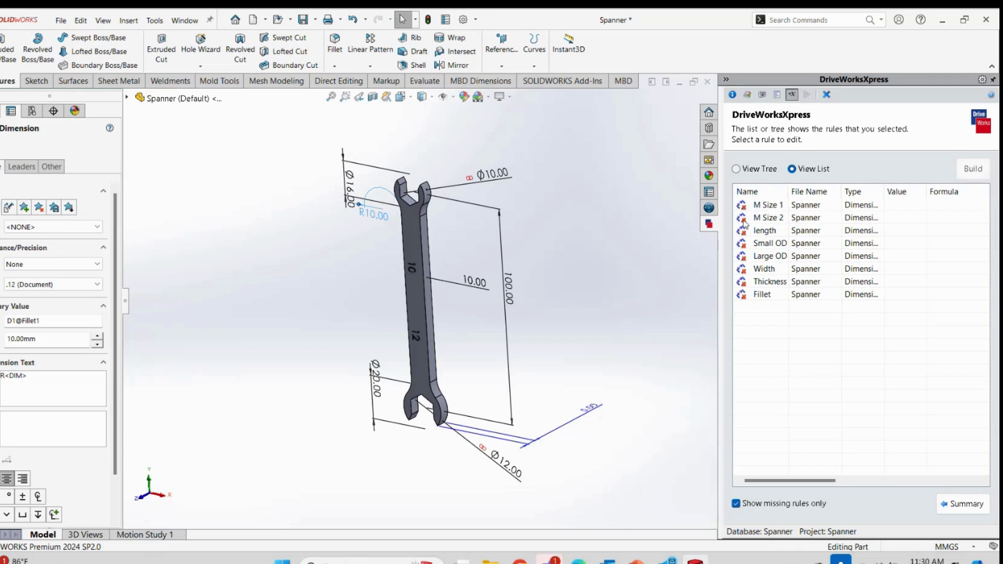
Set the rule for the M Size 1 dimension to the MSize1 form input
double_click(779, 208)
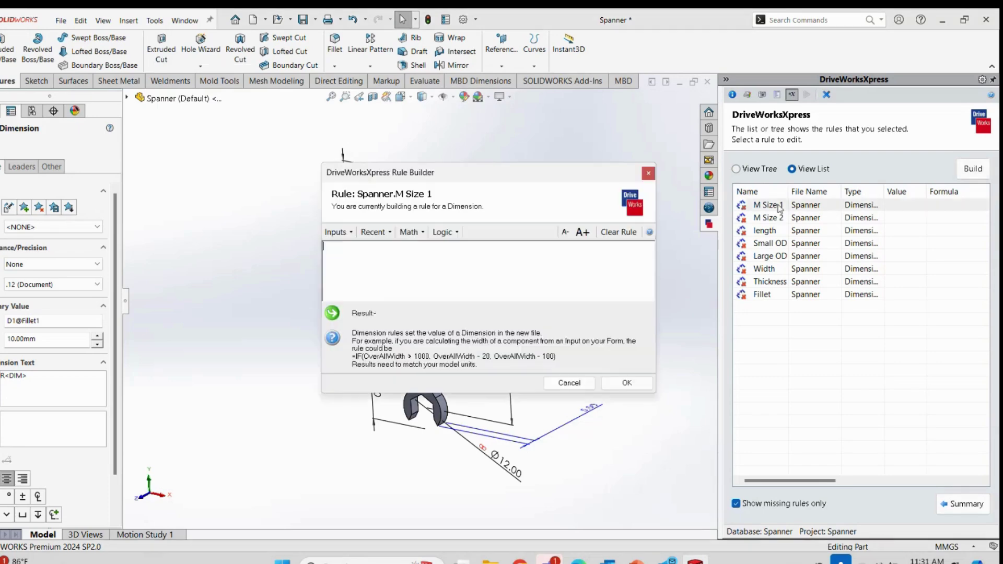
left_click(354, 233)
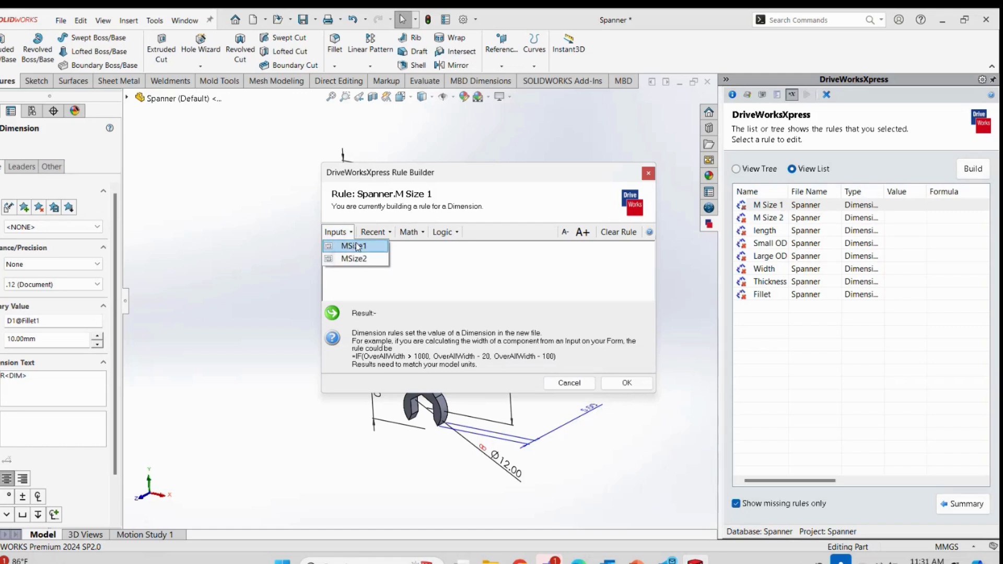
left_click(357, 247)
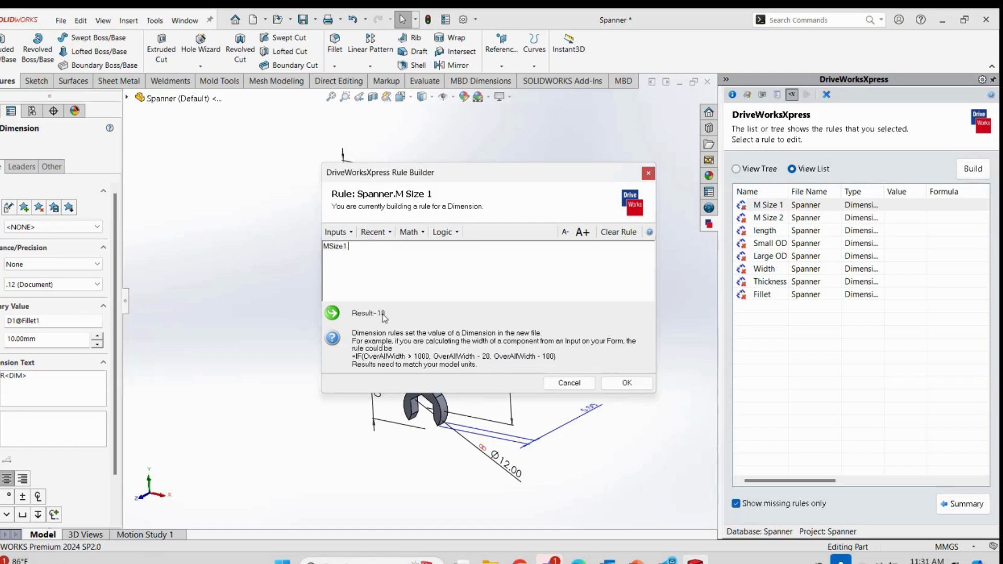
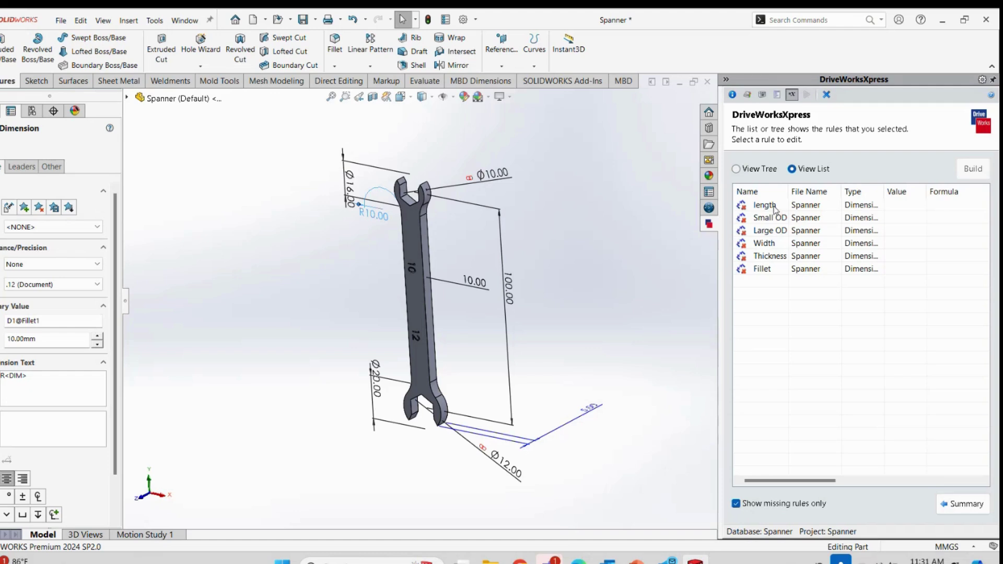
Build the rule for the length dimension as MSize1 * 10
double_click(775, 210)
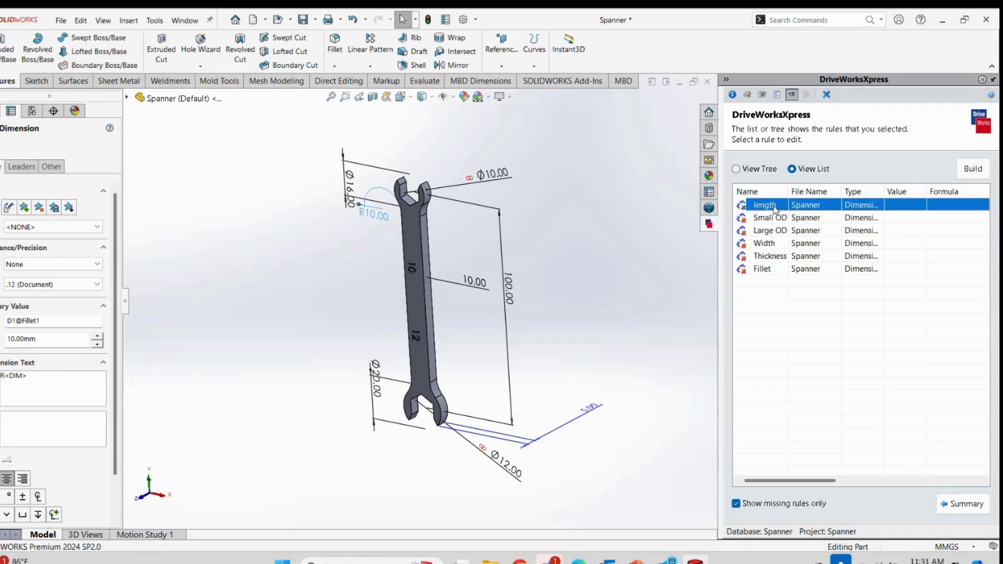
left_click_drag(414, 176, 290, 309)
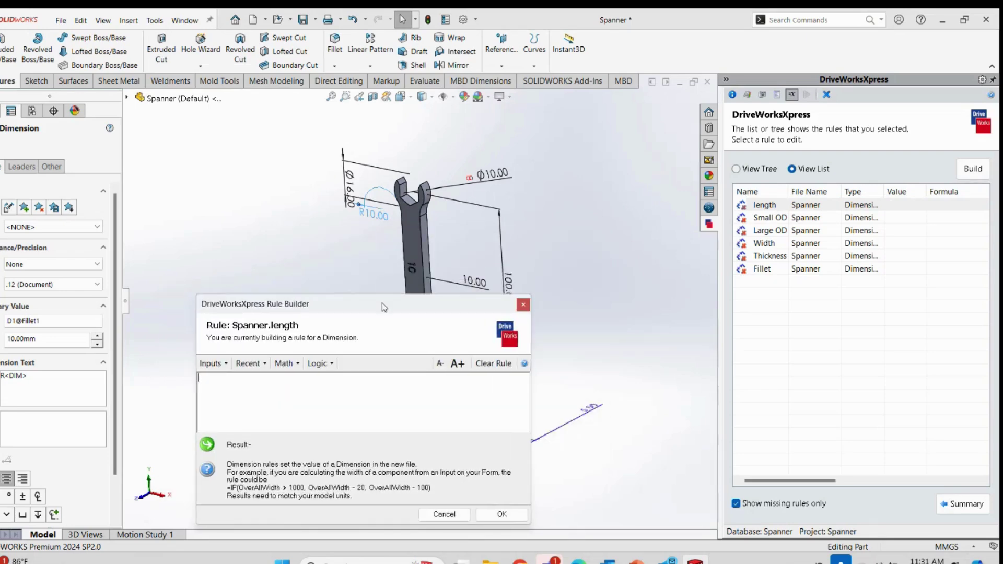
left_click_drag(381, 303, 262, 225)
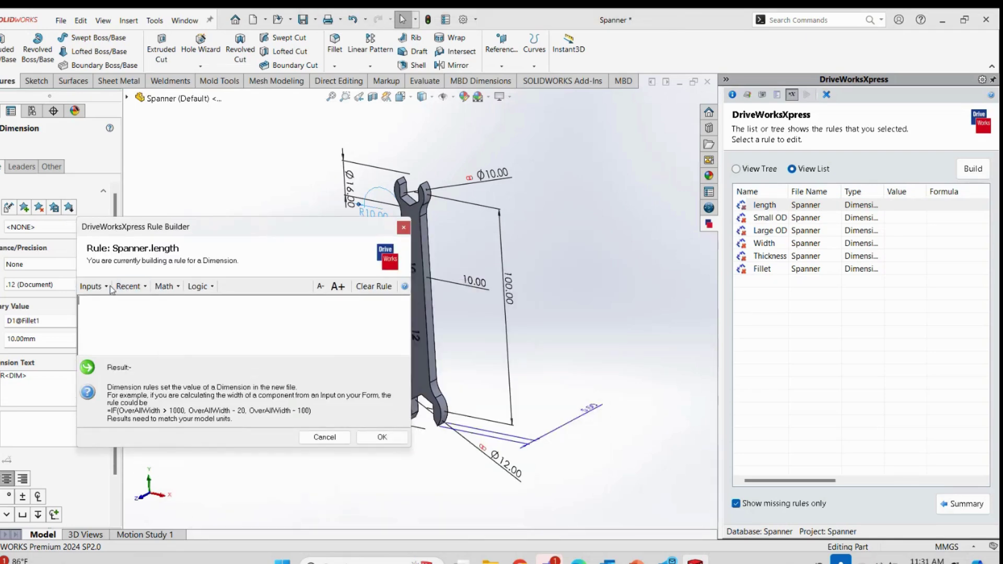
left_click(93, 287)
left_click(97, 300)
left_click_drag(199, 226, 258, 326)
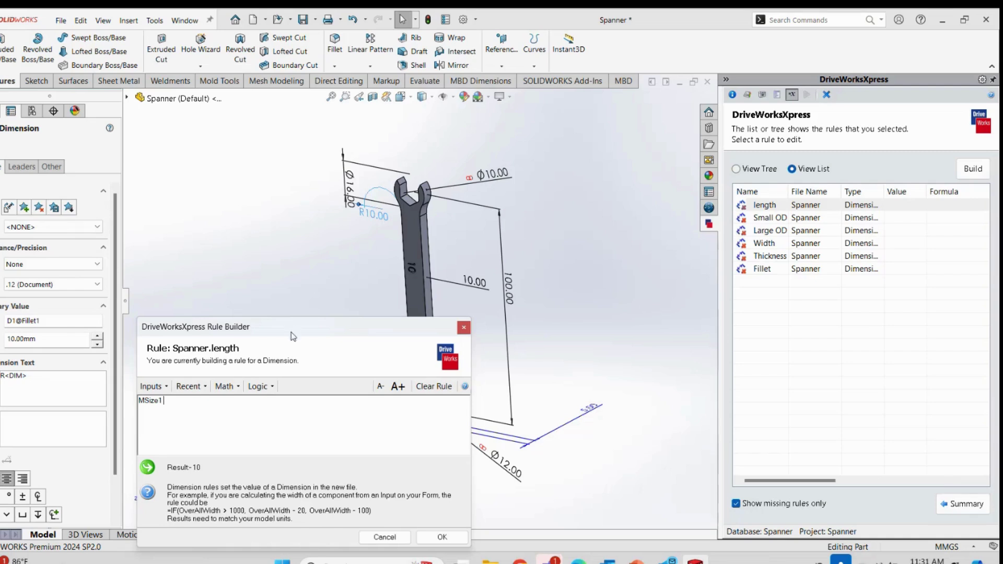
left_click_drag(294, 336, 442, 206)
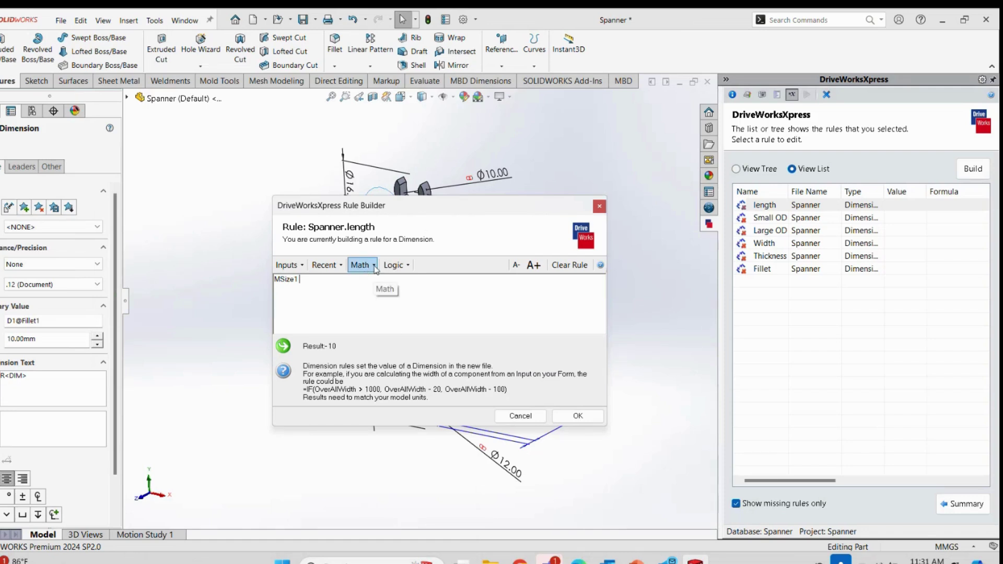
left_click(374, 266)
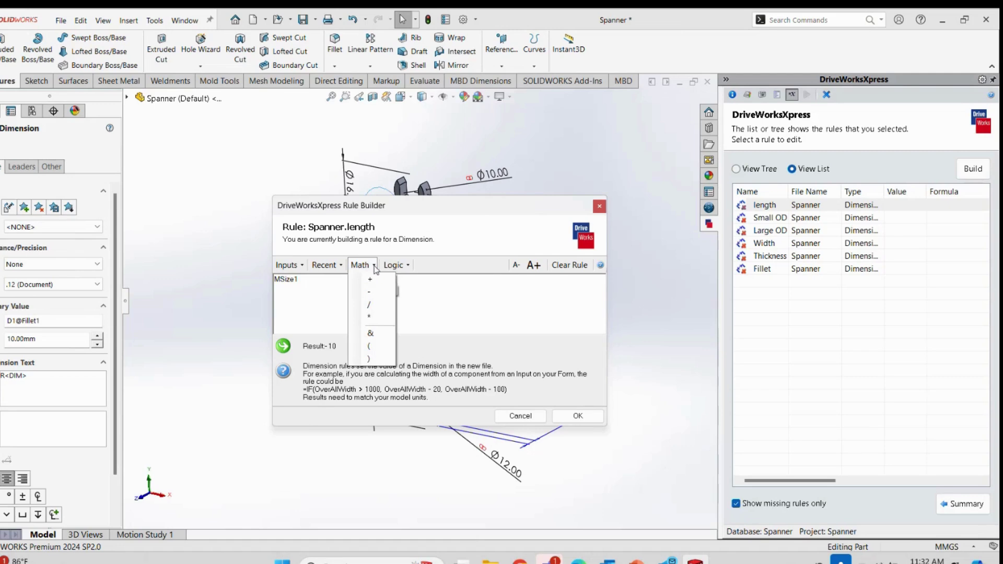
left_click(371, 318)
type("10")
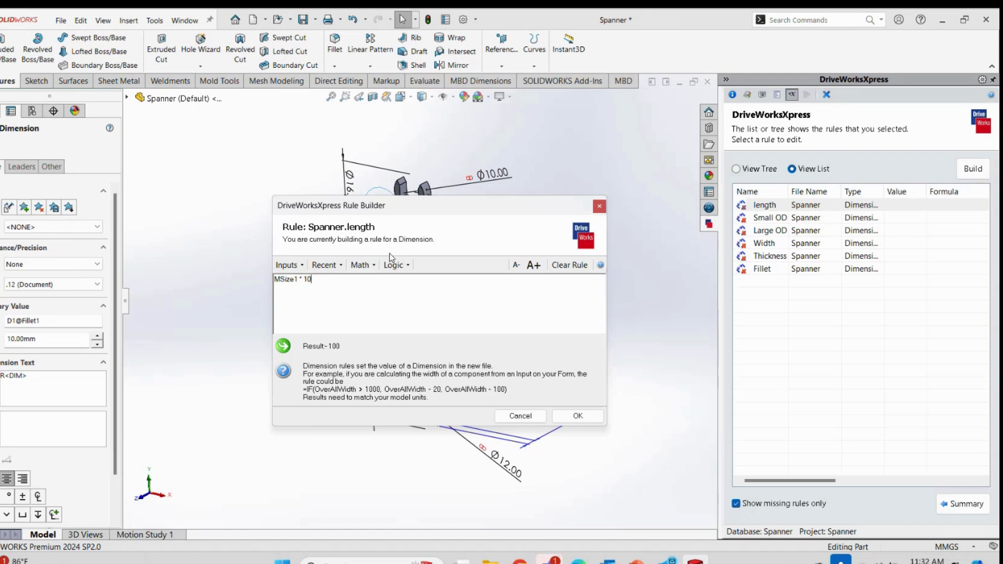
left_click(577, 417)
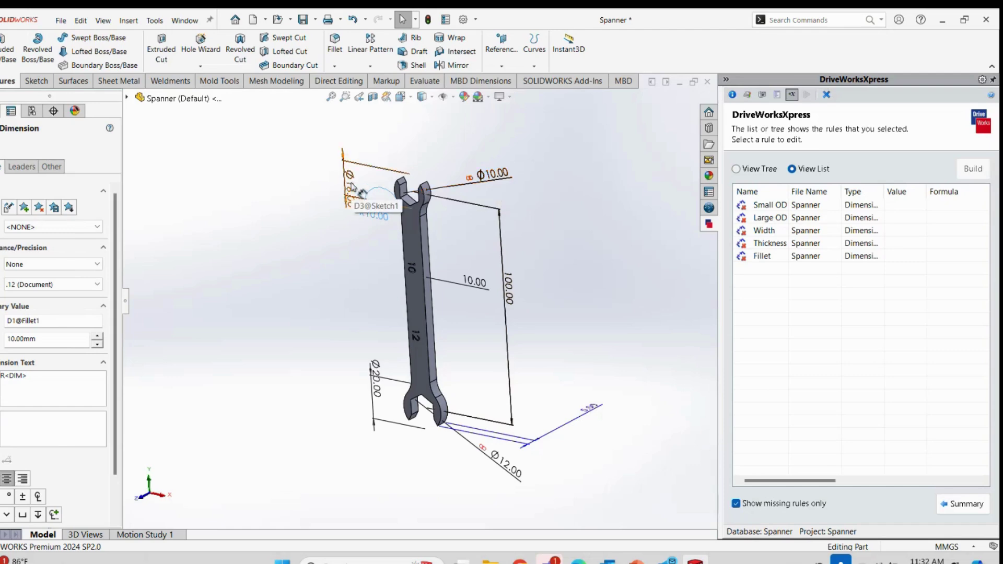
Build the rule for the Small OD dimension as MSize1 + 6
double_click(763, 205)
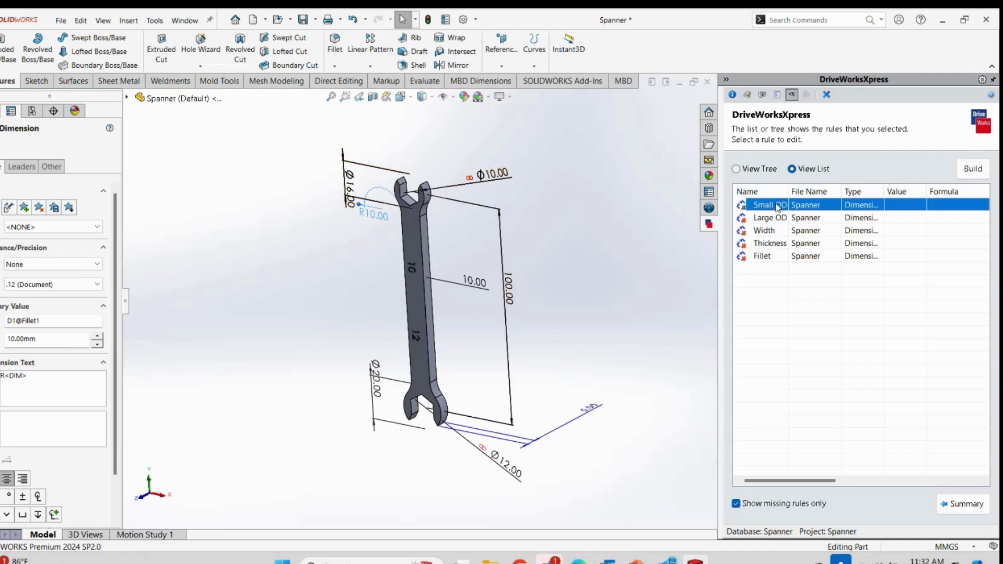
left_click(336, 232)
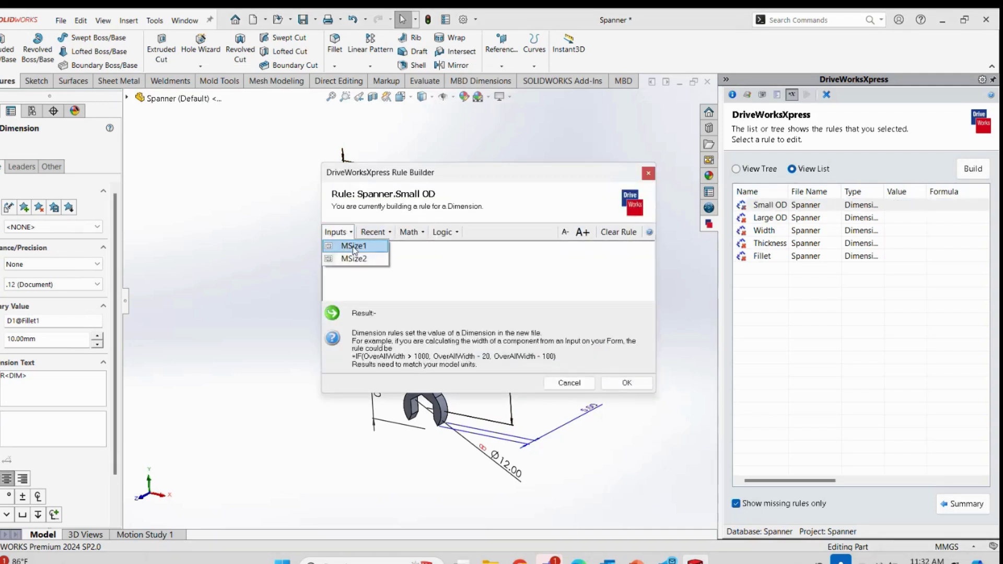
left_click(352, 246)
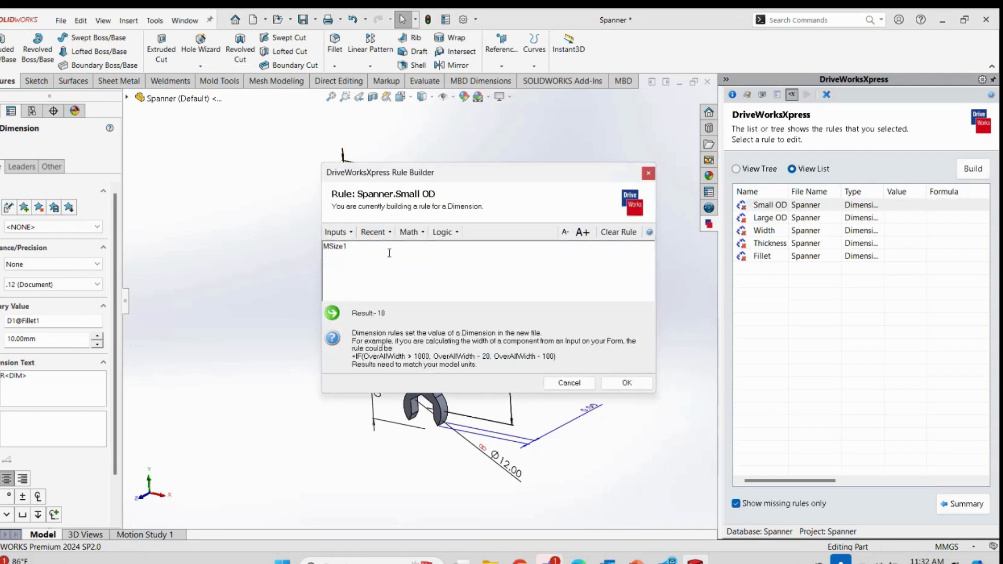
type("+")
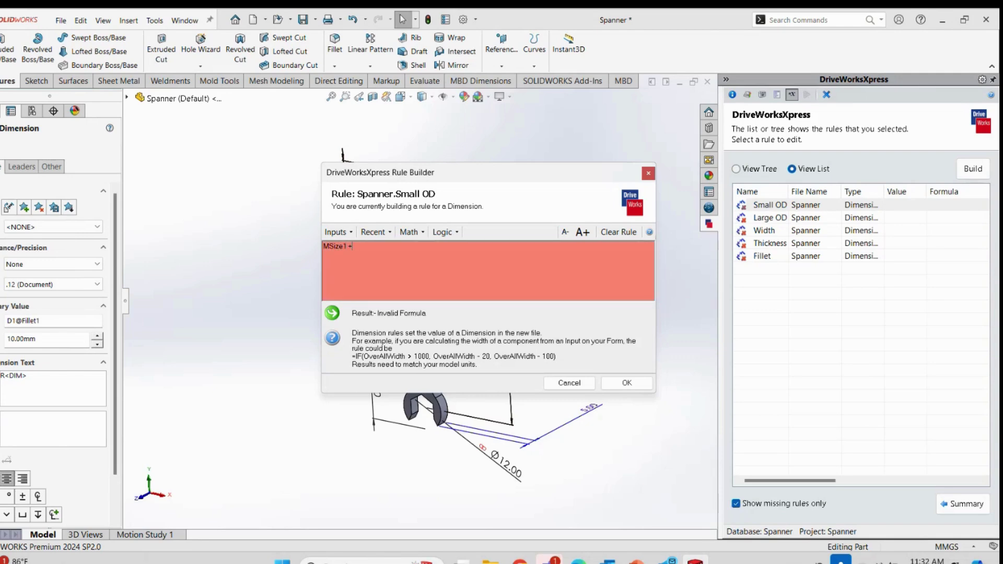
type("6")
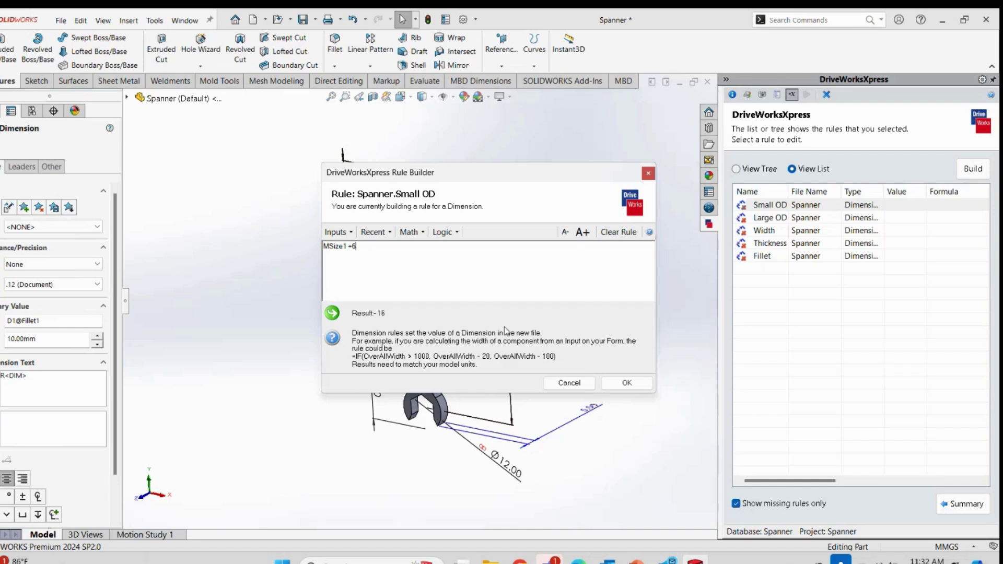
left_click(626, 383)
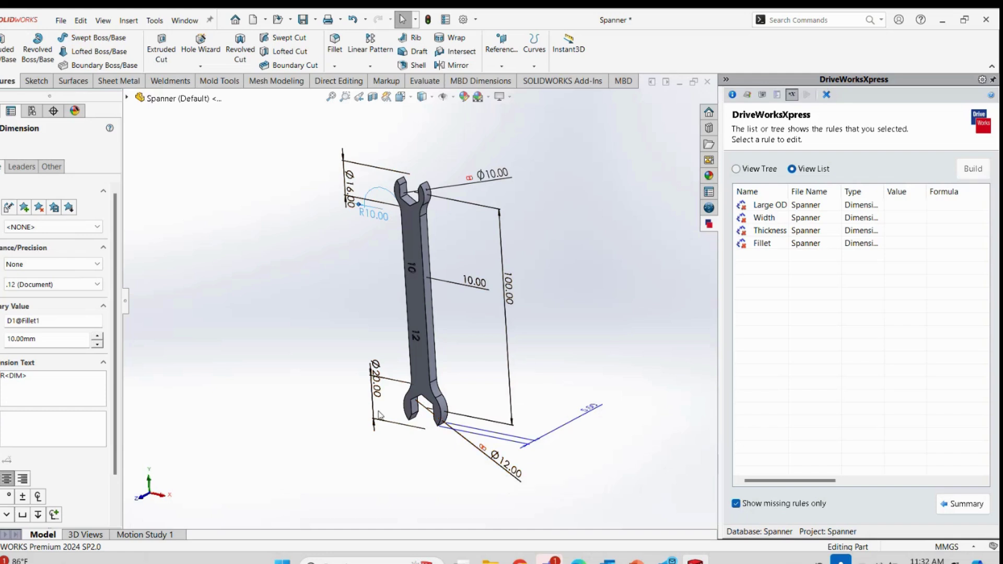
Build the rule for the Large OD dimension as MSize2 + 8
double_click(761, 209)
left_click(344, 238)
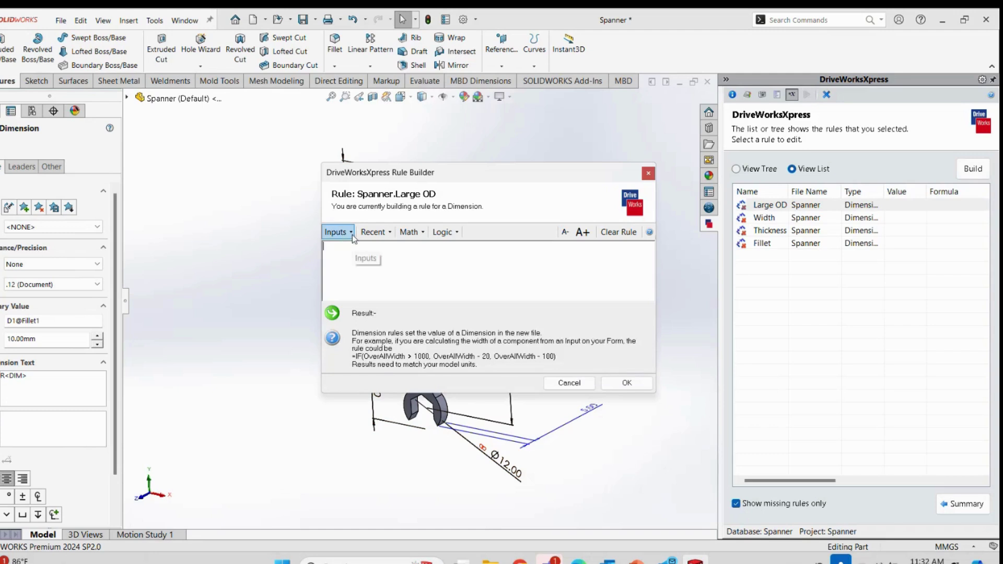
left_click(358, 250)
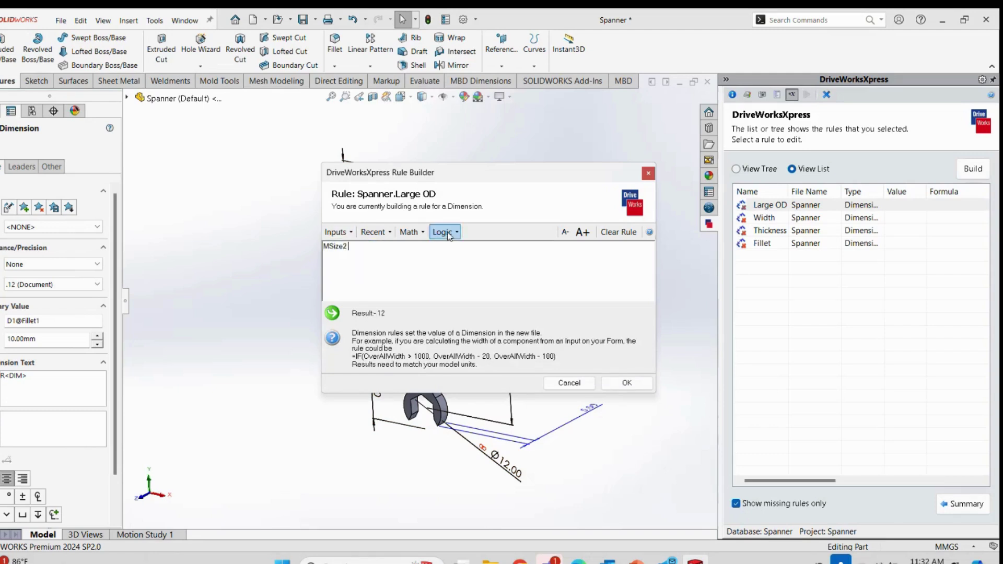
left_click(410, 233)
left_click(420, 246)
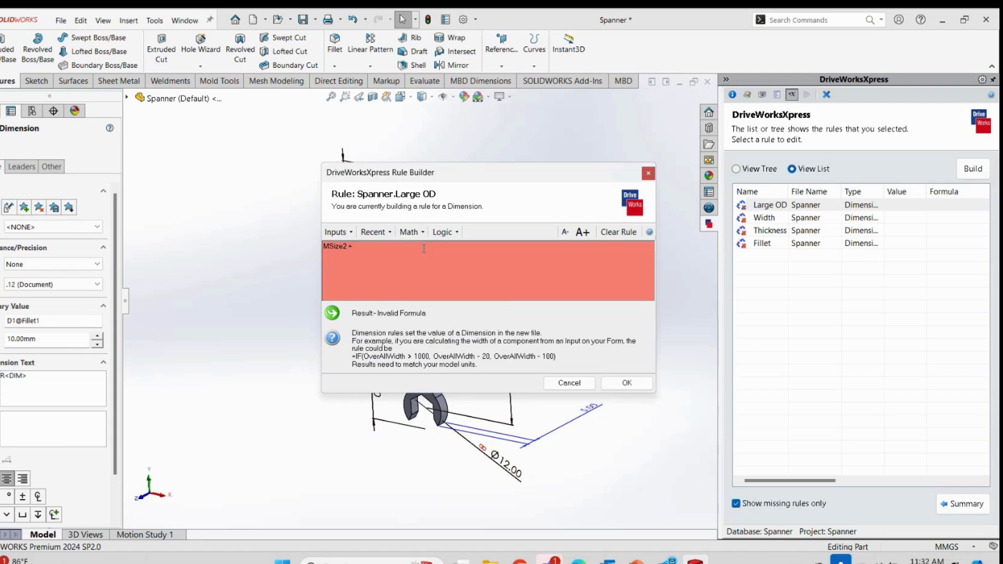
type("8")
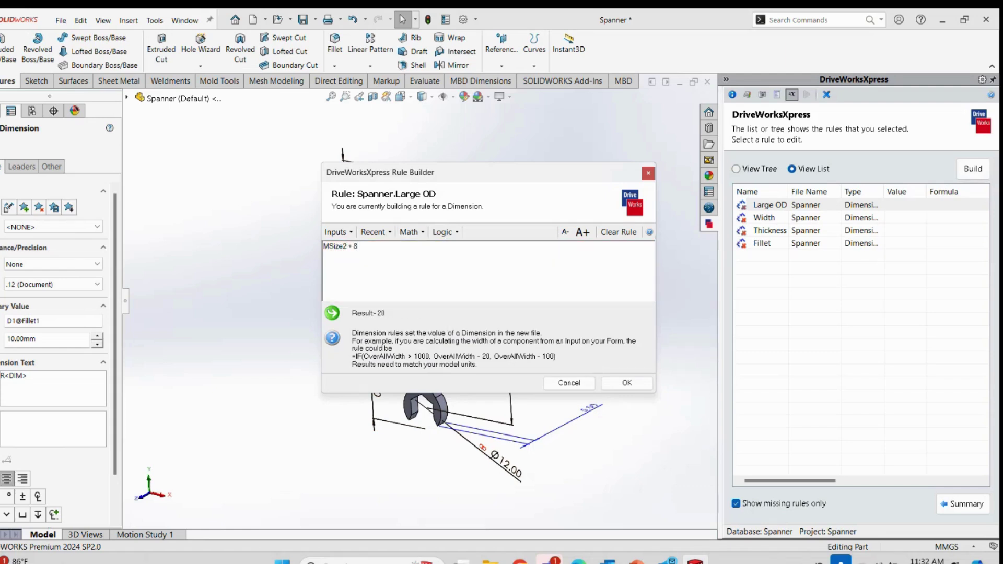
left_click(627, 383)
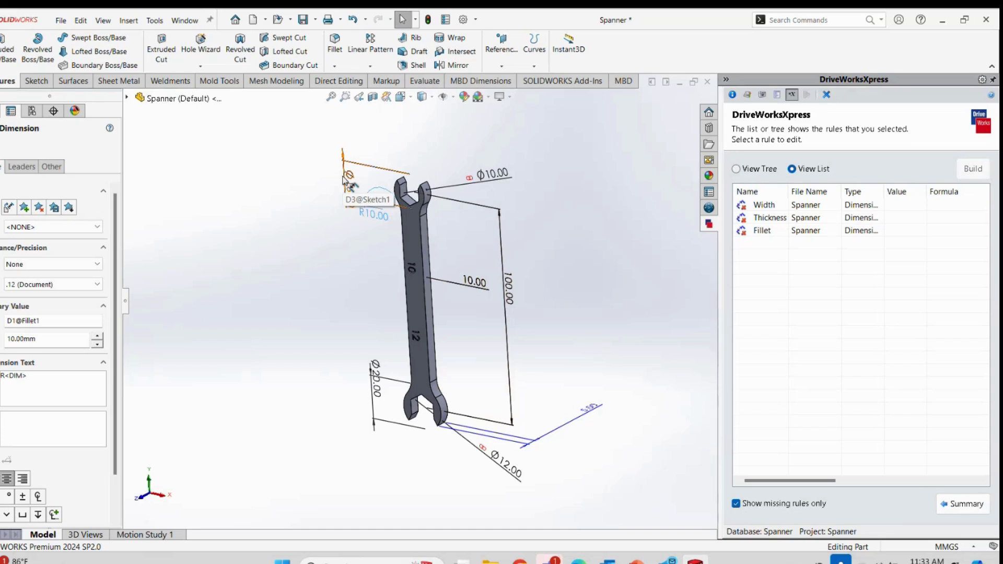
Set the rule for the Width dimension to the MSize1 form input
double_click(753, 206)
left_click(339, 231)
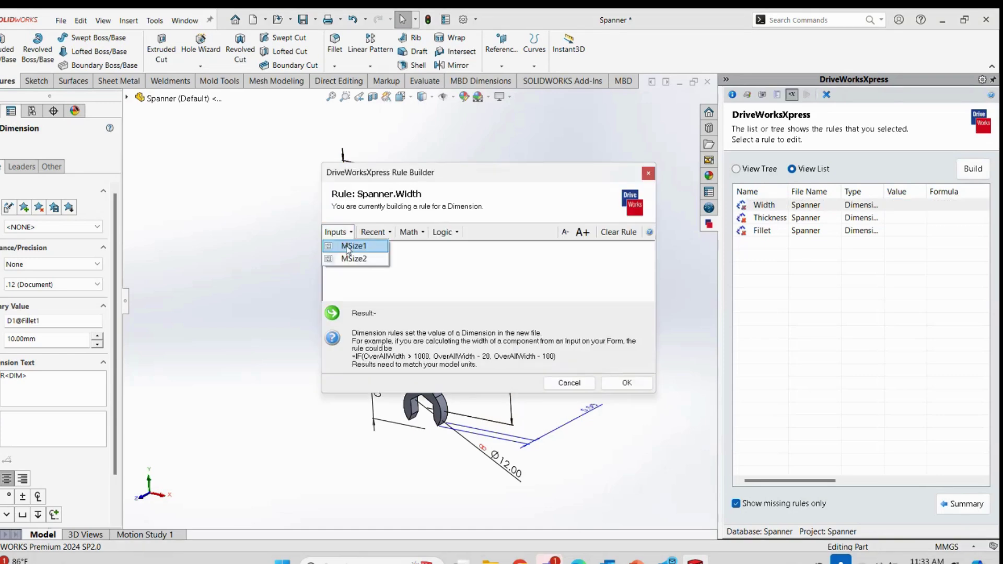
left_click(346, 247)
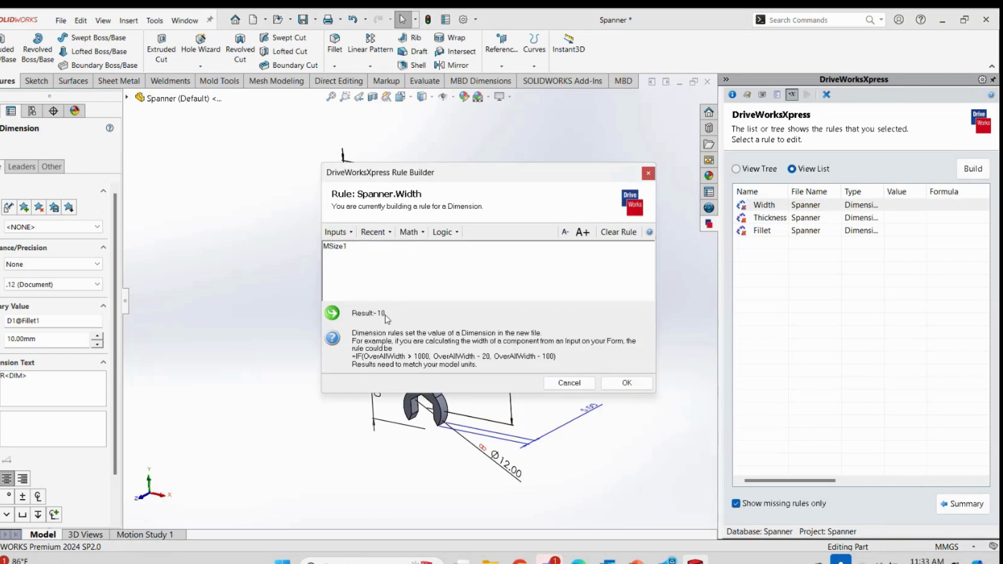
left_click(635, 383)
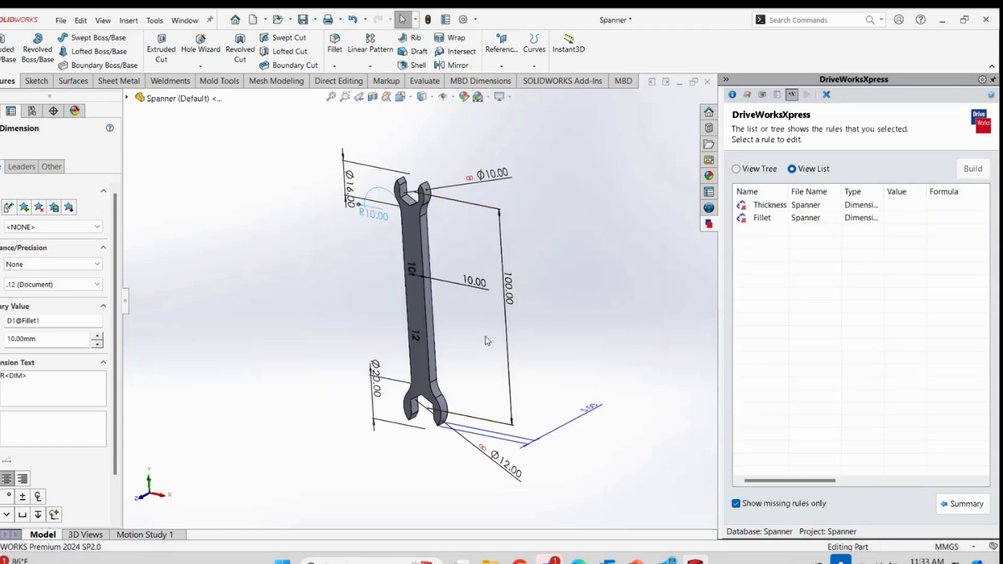
Build the rule for the Thickness dimension as MSize1 / 2
middle_click_drag(489, 341, 611, 427)
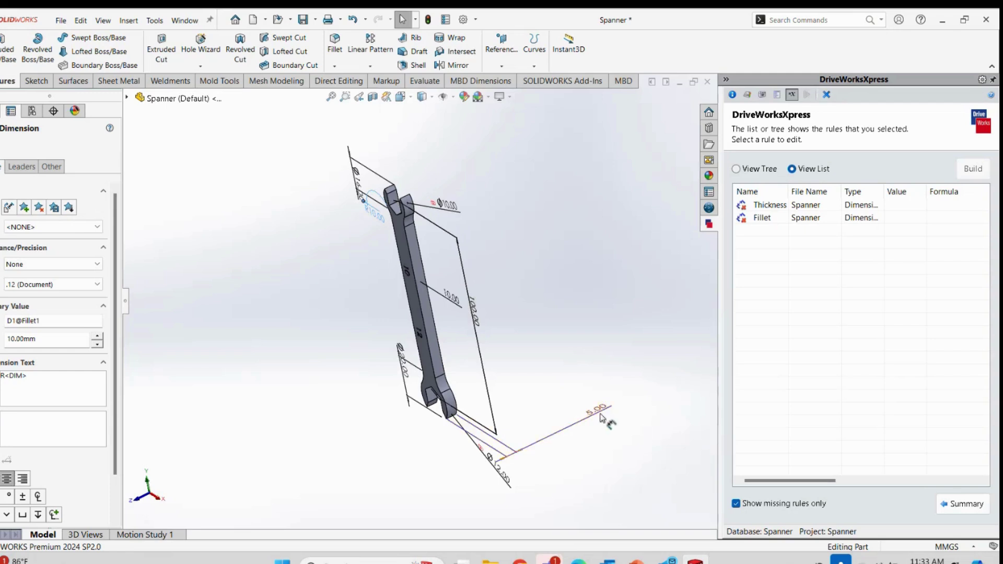
middle_click_drag(611, 351, 610, 282)
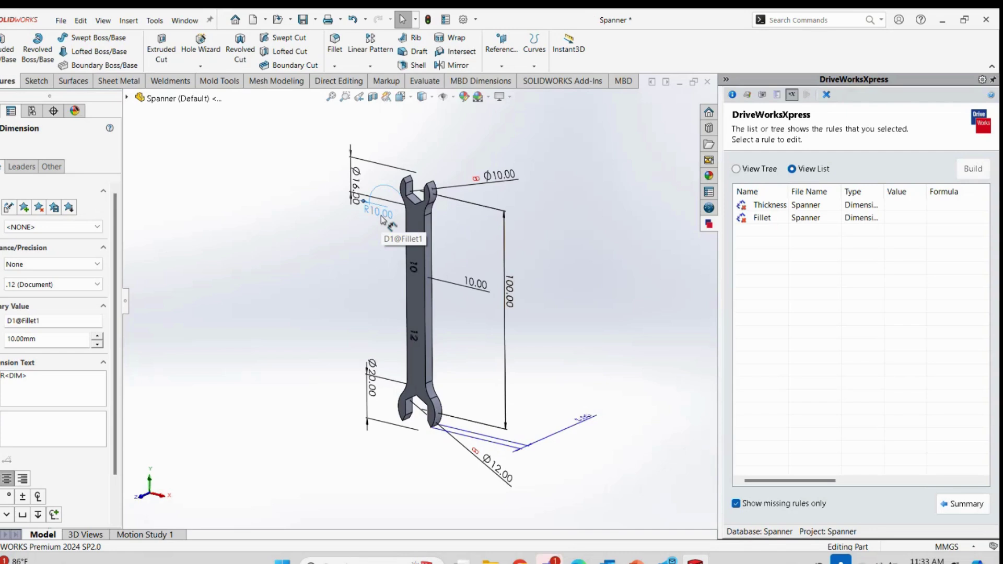
double_click(773, 206)
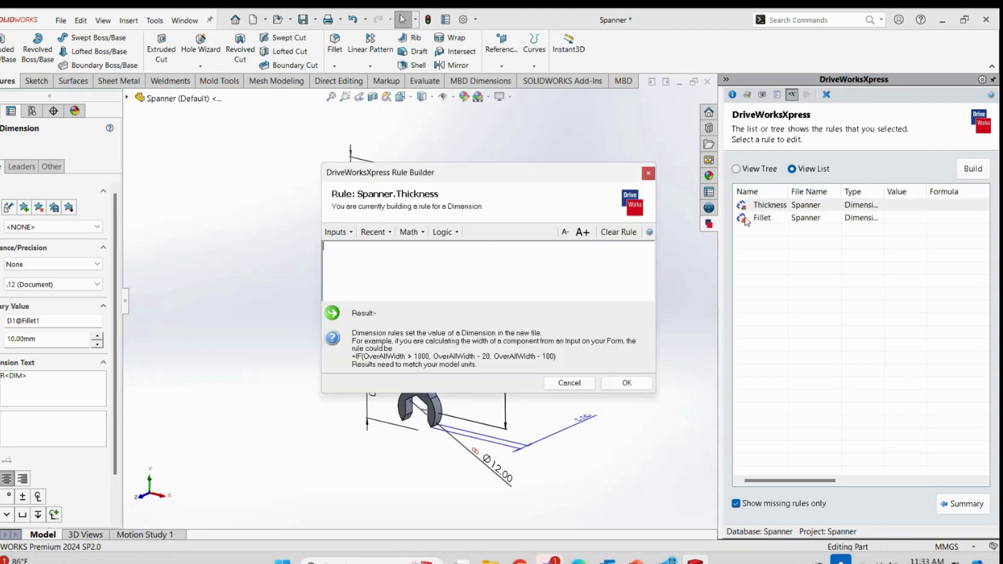
left_click(352, 233)
left_click(353, 243)
left_click(421, 233)
left_click(421, 233)
left_click(421, 234)
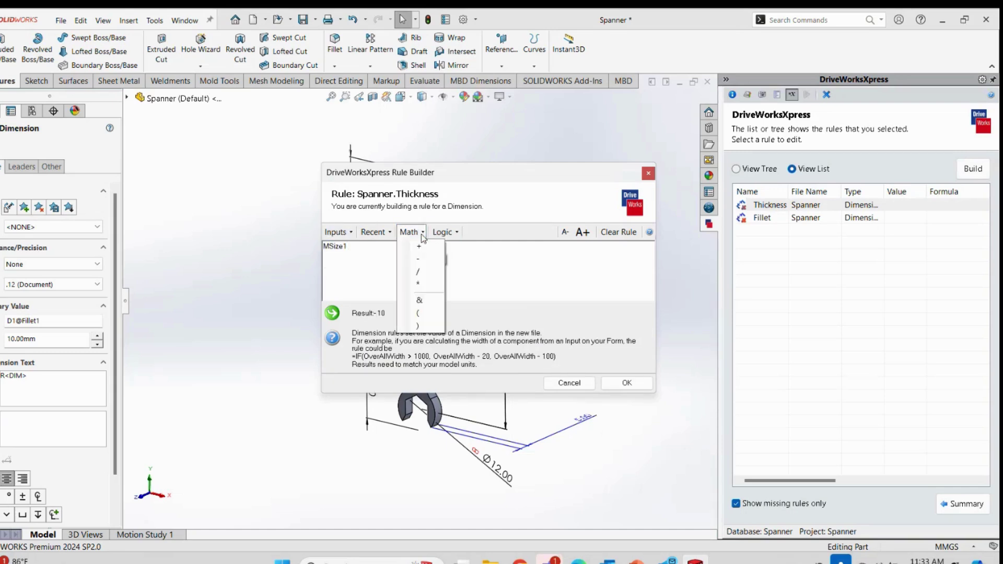
left_click(417, 272)
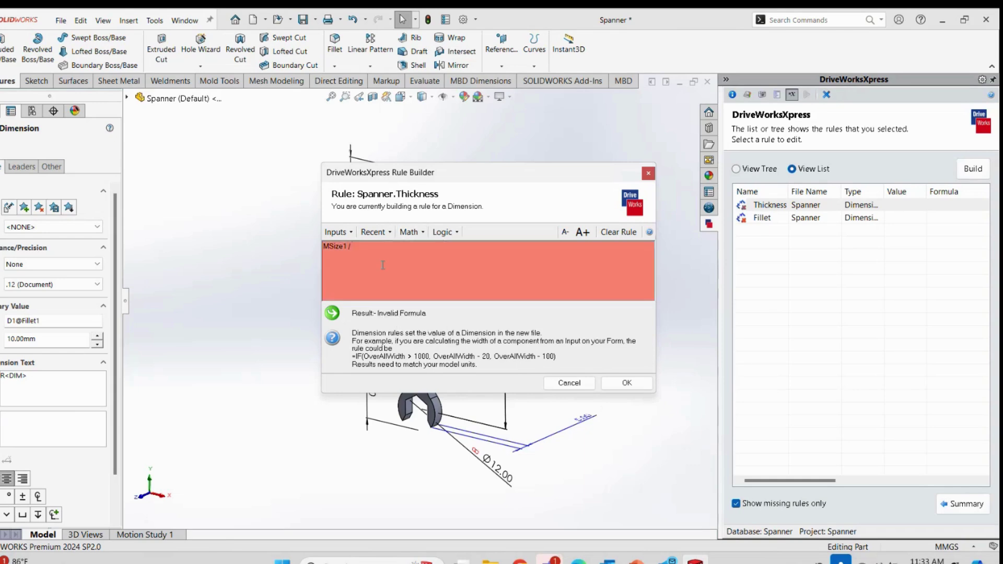
type("2")
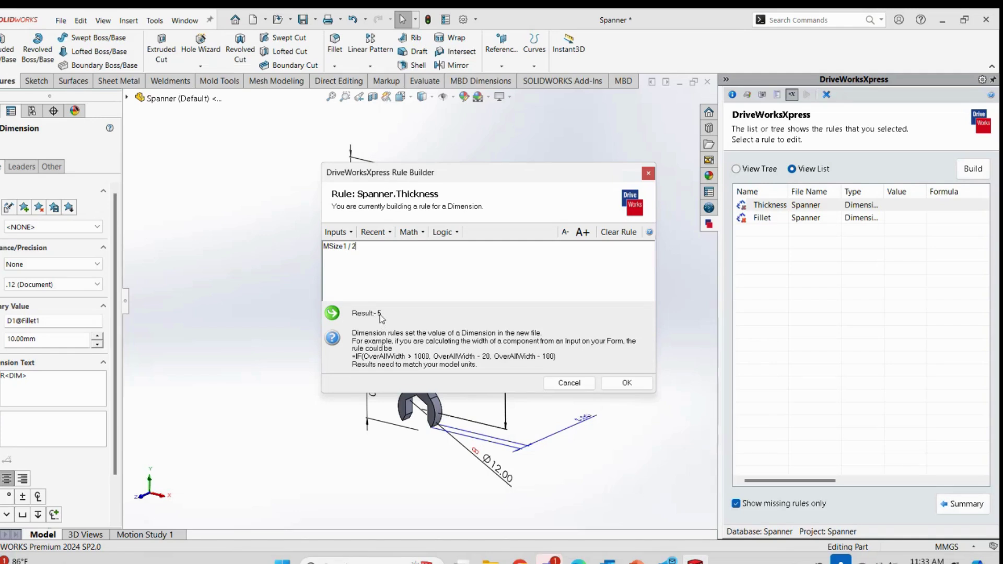
left_click(614, 384)
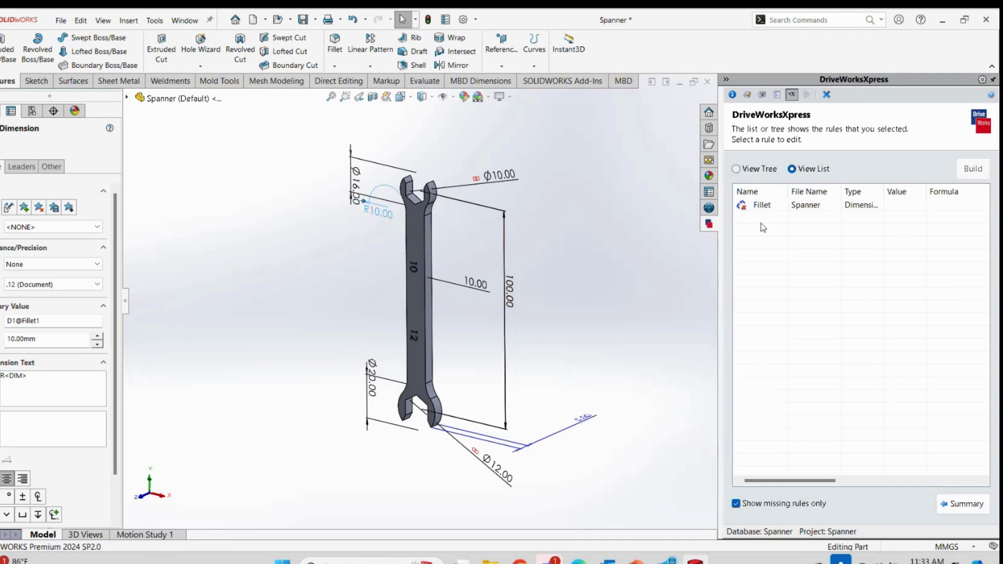
Build the rule for the Fillet dimension as MSize1 - 2
double_click(772, 205)
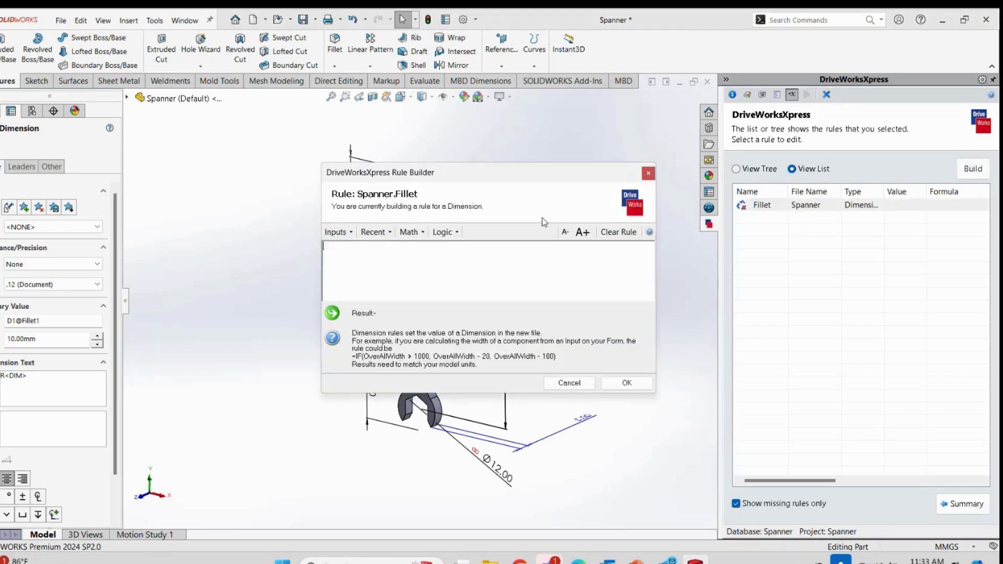
left_click(336, 232)
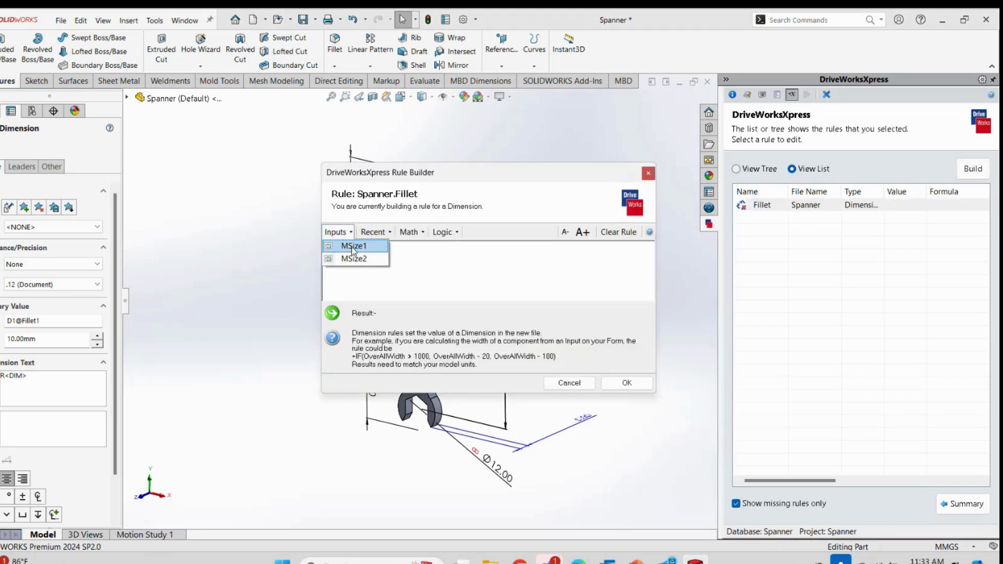
left_click(352, 246)
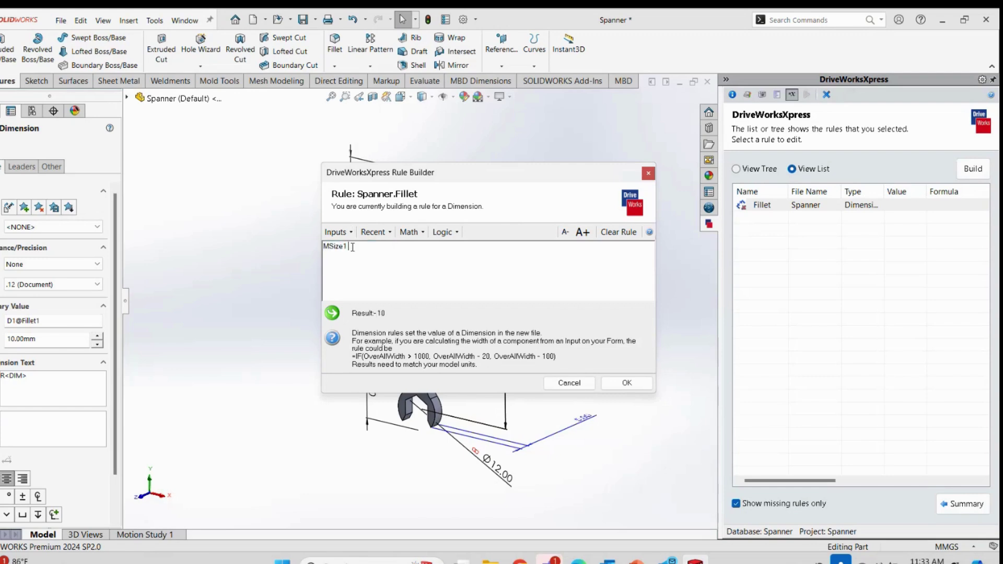
left_click(420, 236)
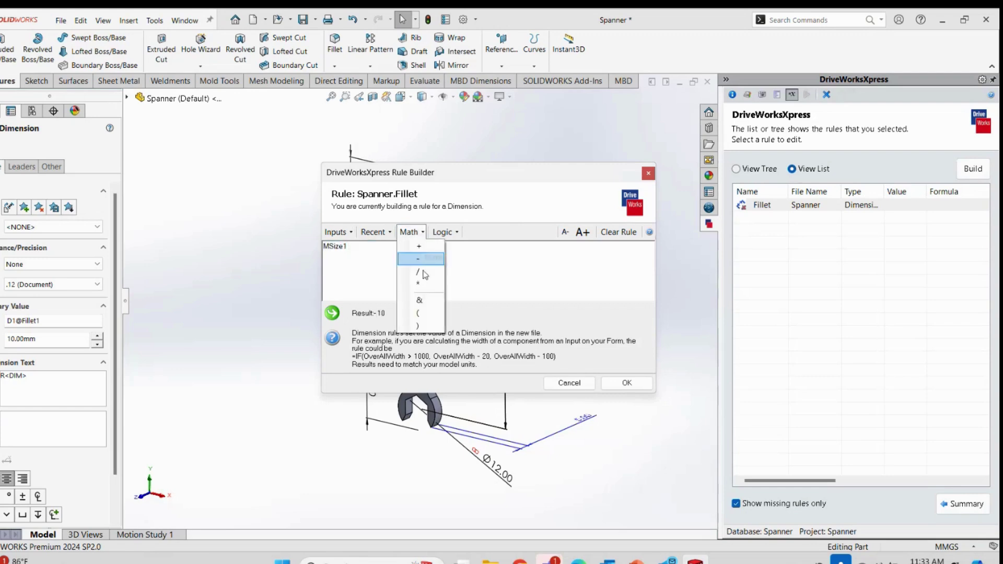
left_click(419, 259)
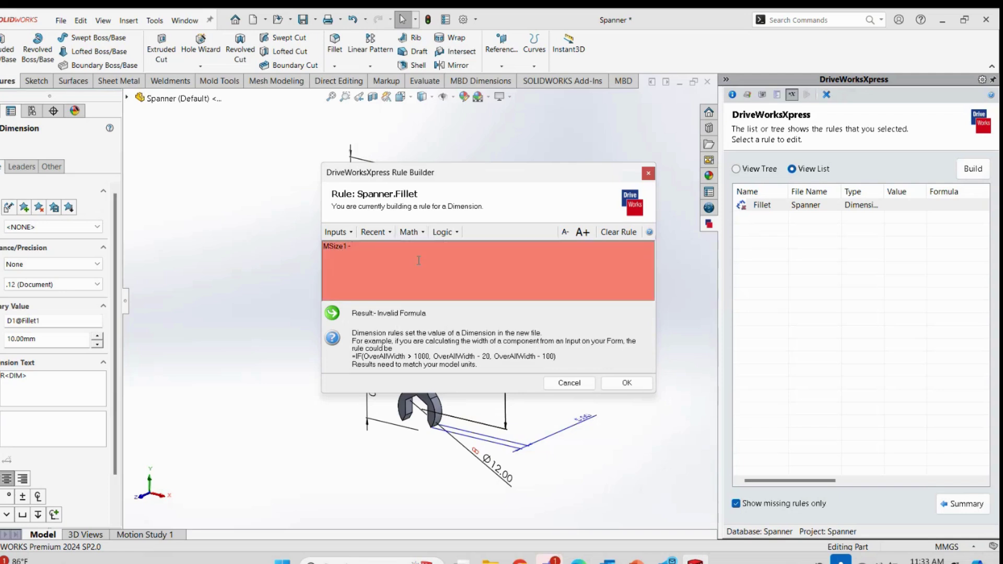
type("2")
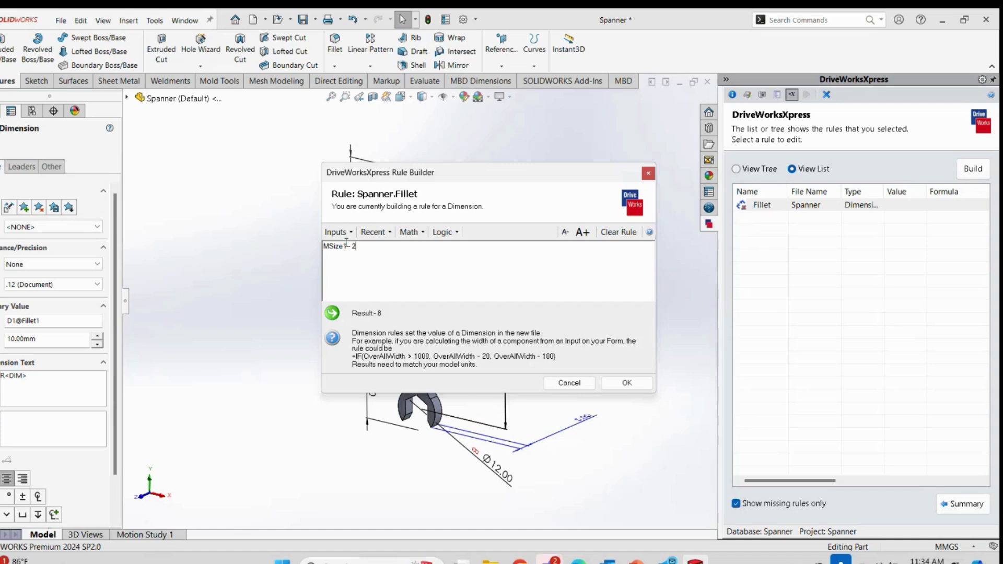
left_click(615, 385)
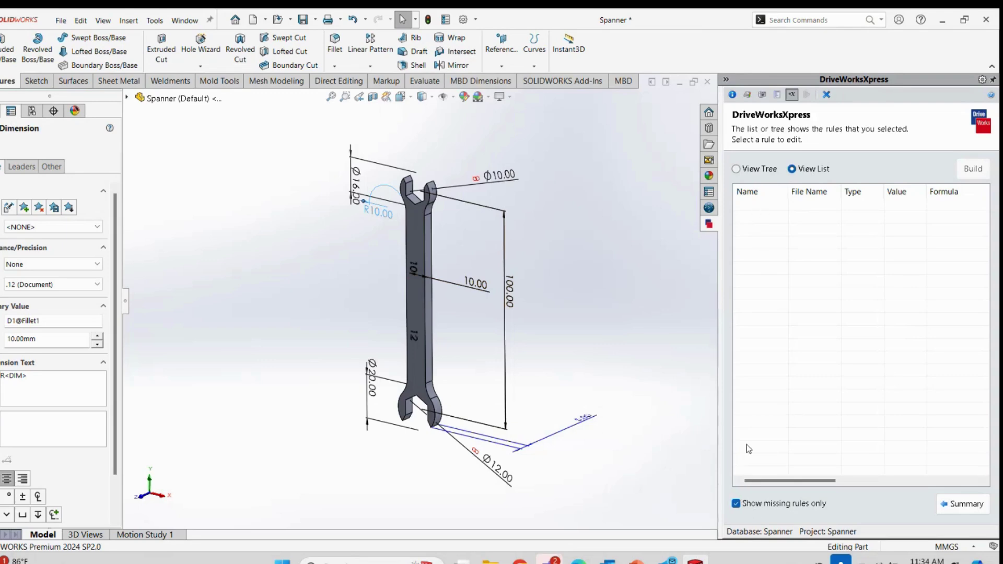
Review the full list of dimension rules, and switch the rule editing from Dimensions to the missing File Names rules
left_click(735, 504)
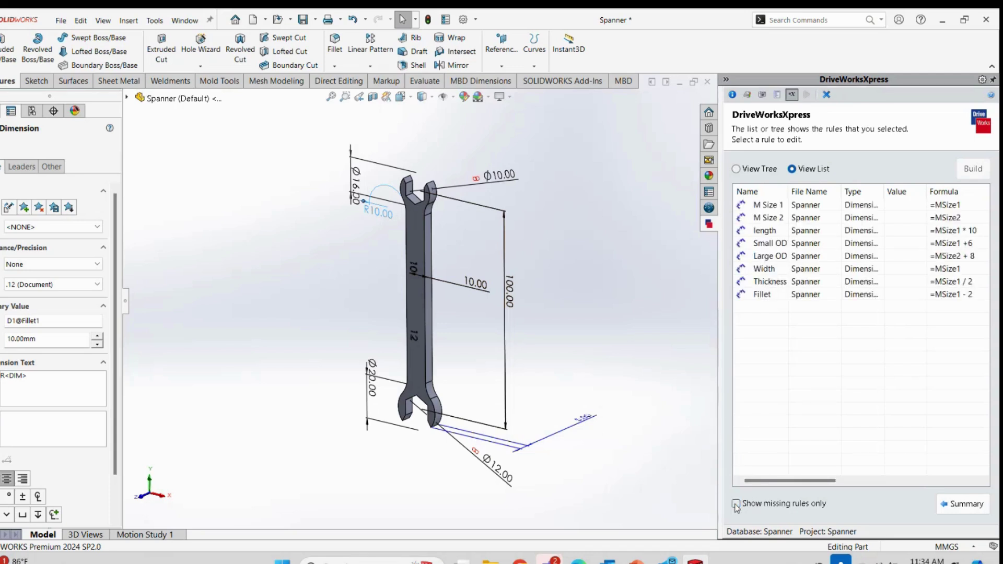
left_click(735, 504)
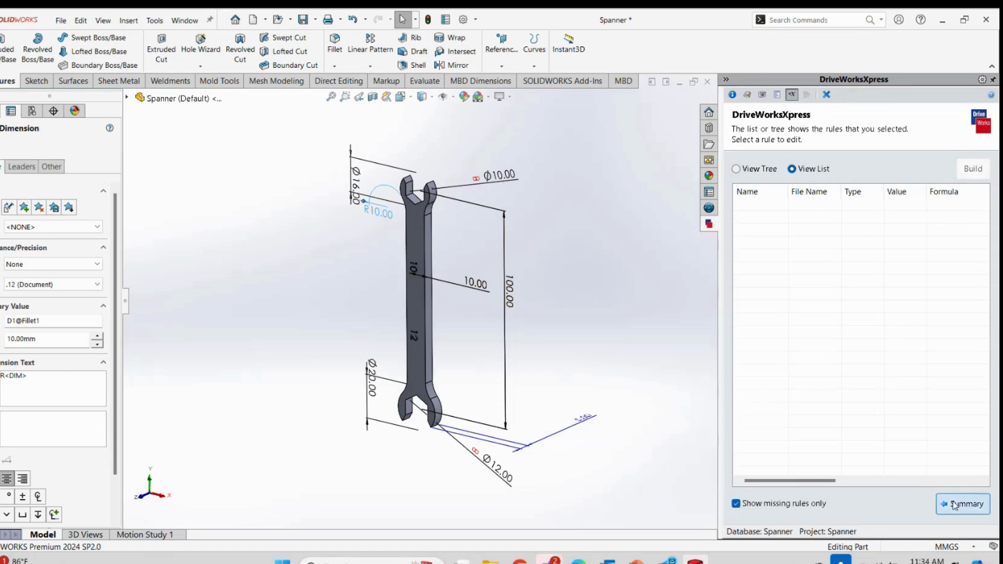
left_click(954, 505)
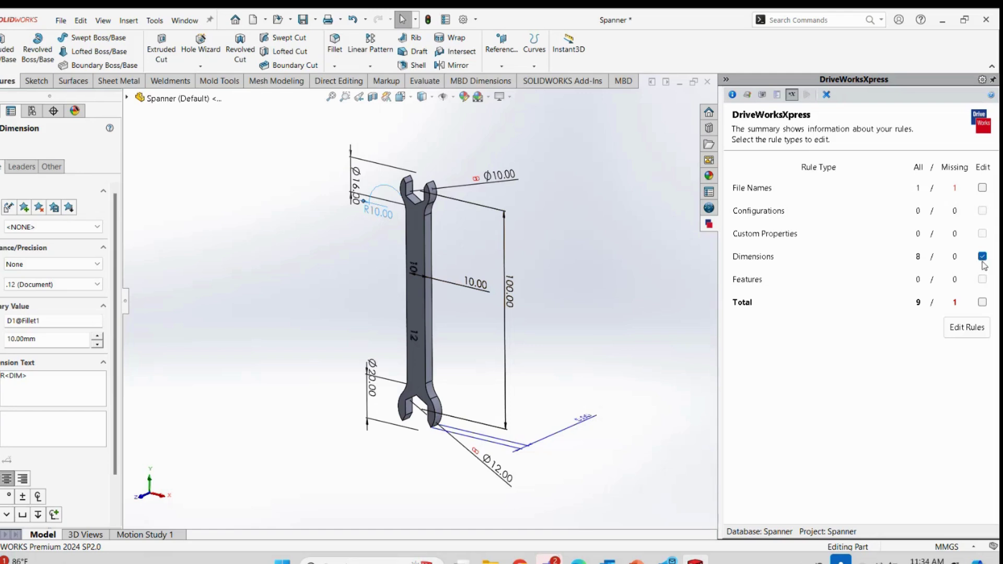
left_click(982, 256)
left_click(982, 188)
left_click(967, 327)
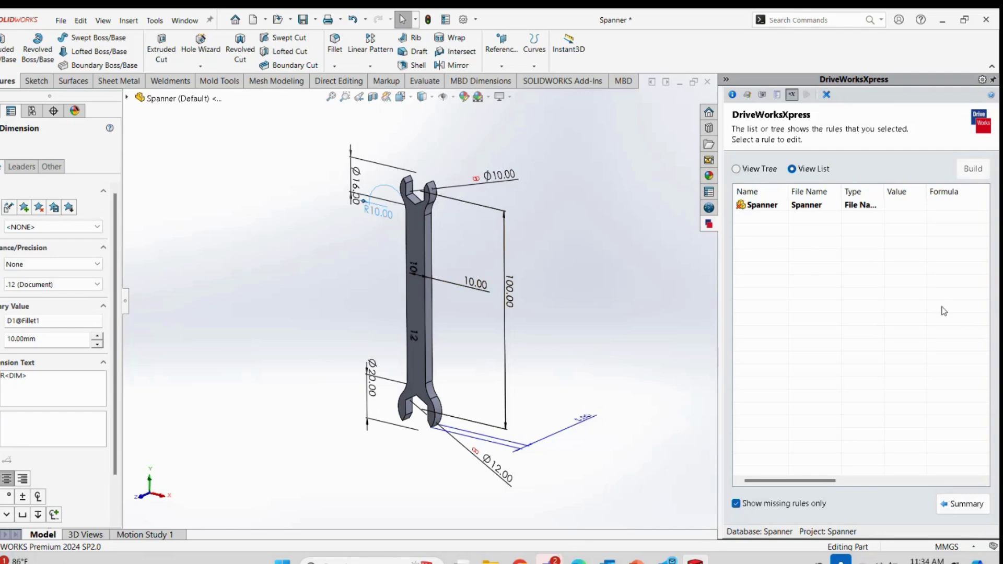
Start the file name rule for Spanner with an empty text string joined to the MSize1 input, =""&MSize1
left_click(768, 208)
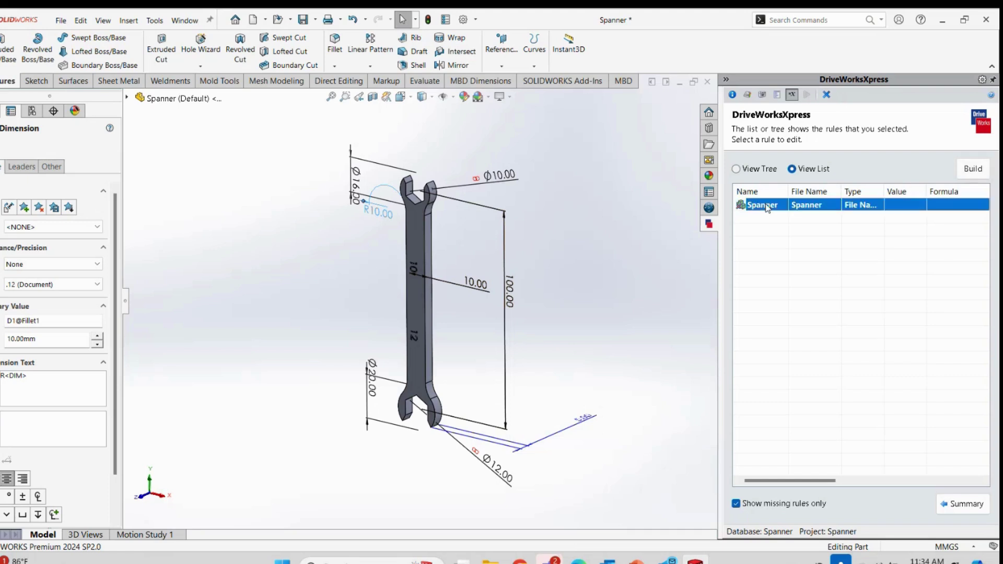
double_click(767, 207)
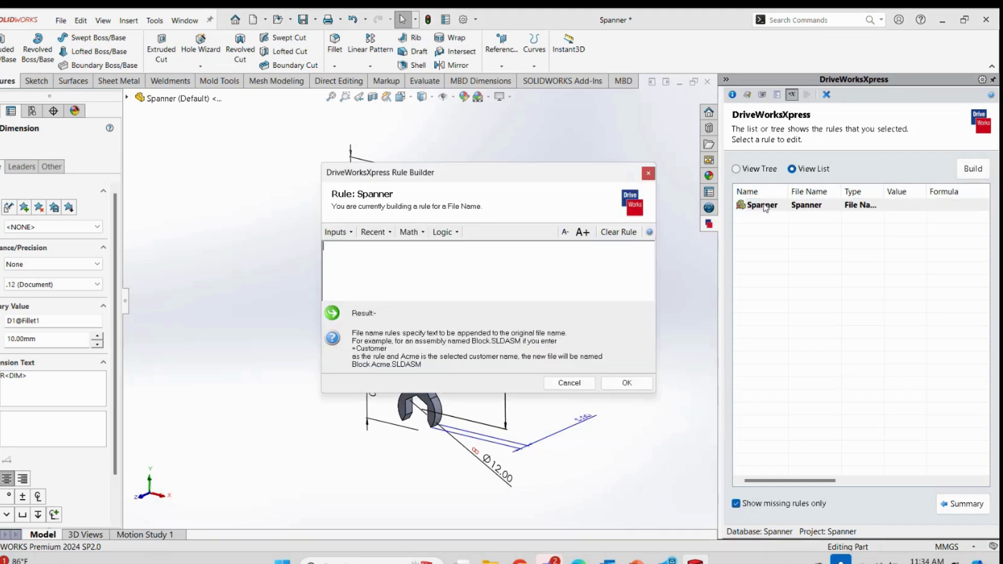
left_click(444, 232)
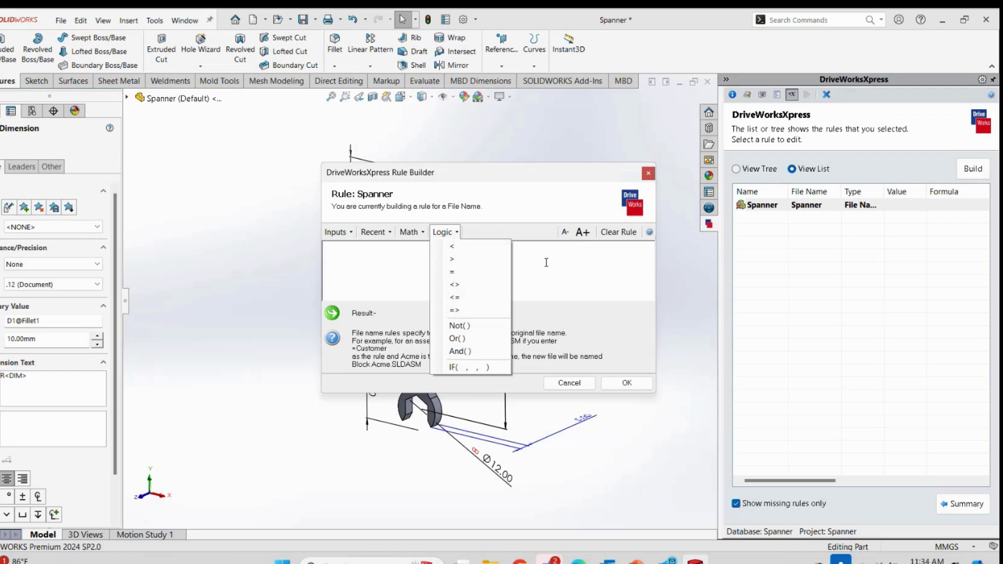
left_click(469, 276)
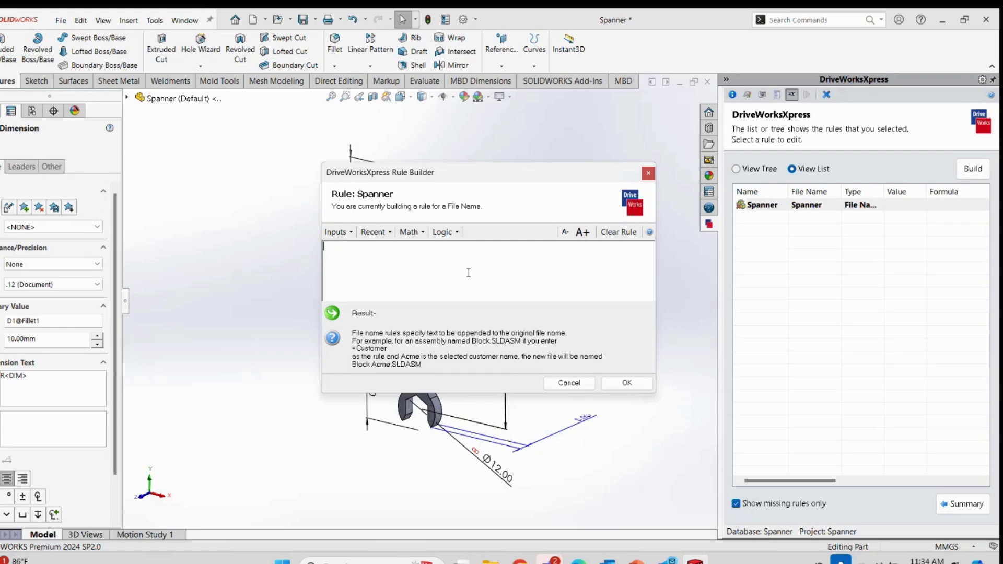
type("=")
left_click(443, 232)
left_click(418, 245)
type("\"\"")
type("&")
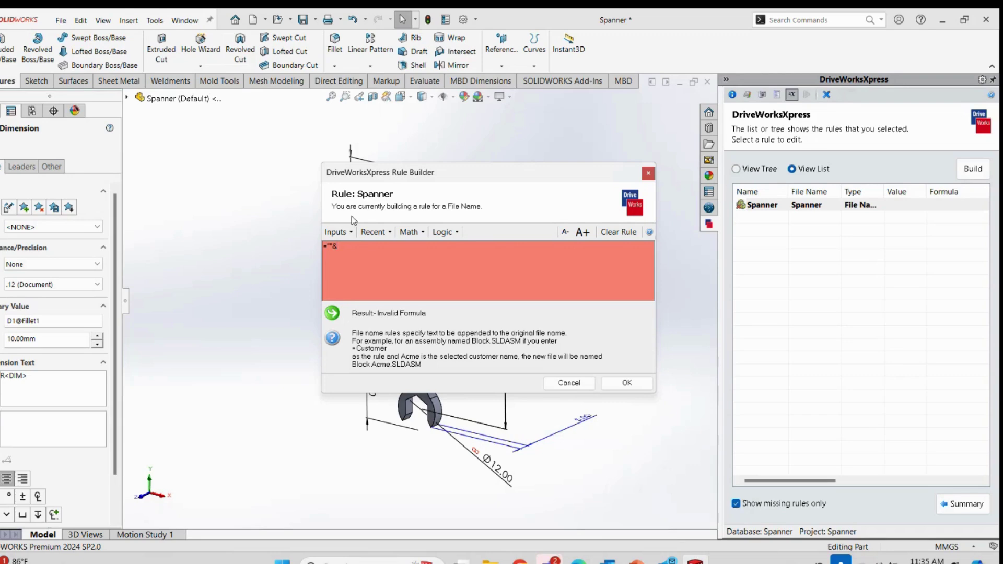
left_click(349, 233)
left_click(355, 249)
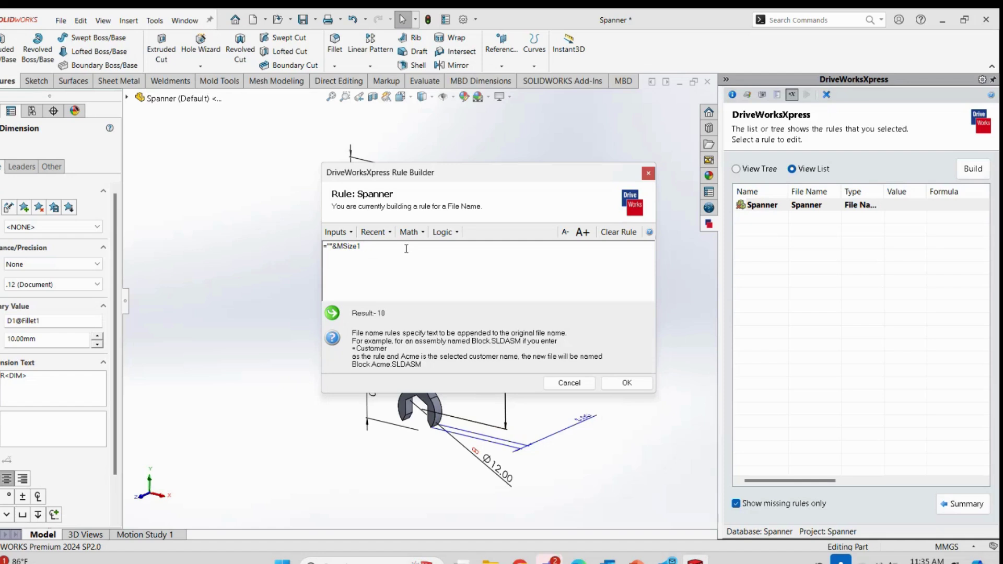
Extend the file name rule with the text "x" followed by the MSize2 input, joined with & operators
type("&")
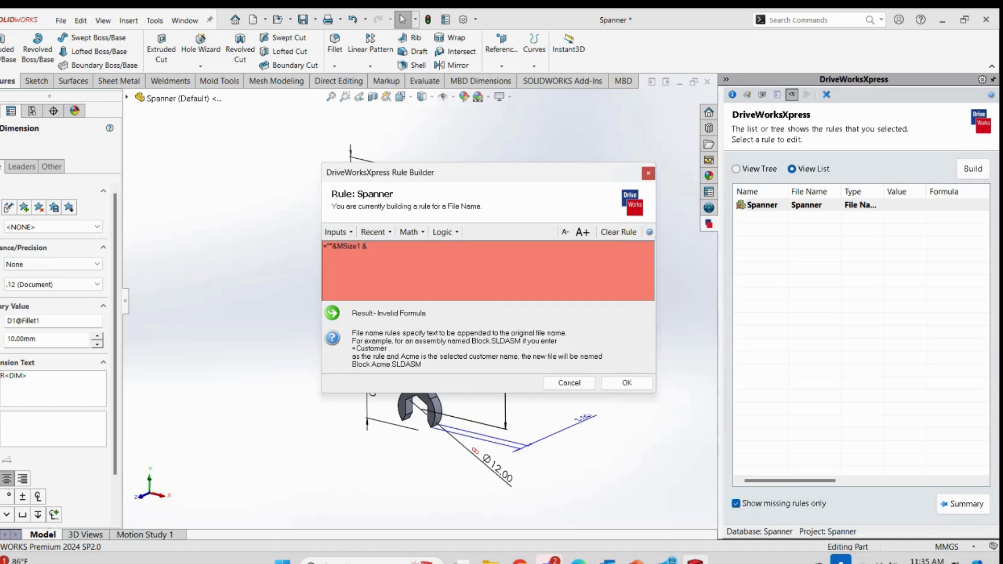
type("\"\"")
key("BackSpace")
type("\"")
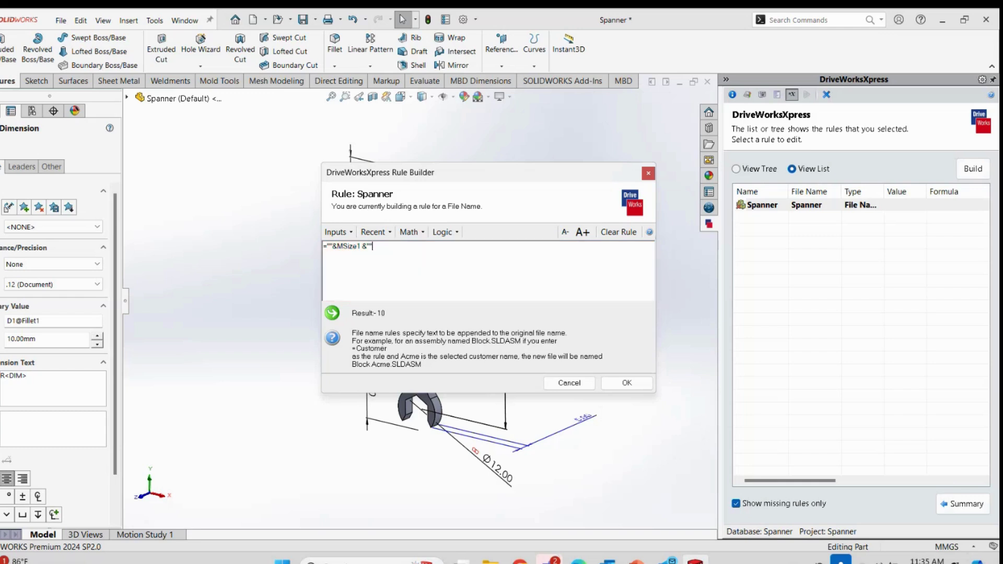
type("x")
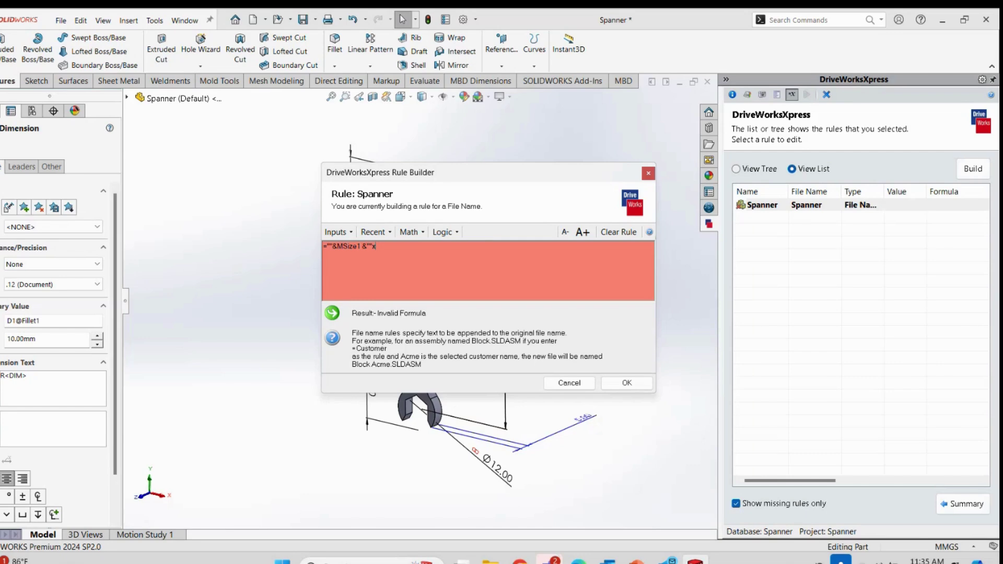
type("\"\"&")
key("End")
left_click(349, 233)
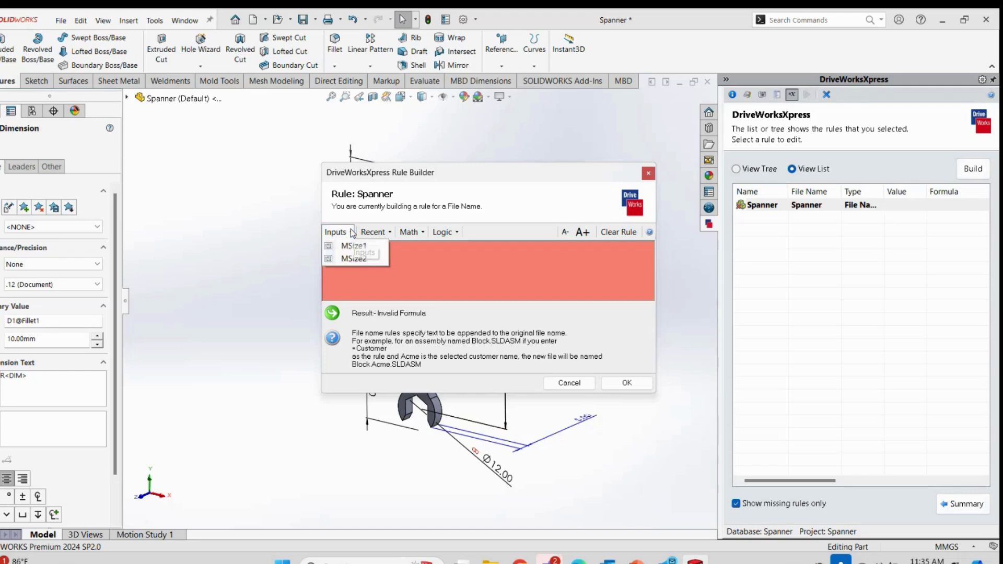
left_click(353, 258)
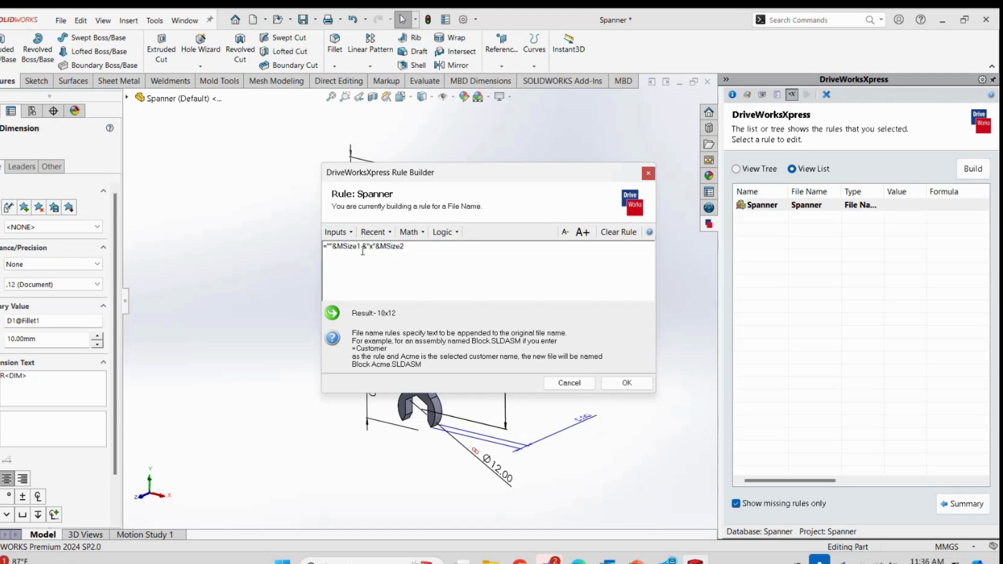
Remove MSize2 from the end of the file name rule and insert the same input again
key("BackSpace")
key("BackSpace")
key("BackSpace")
key("BackSpace")
key("BackSpace")
key("BackSpace")
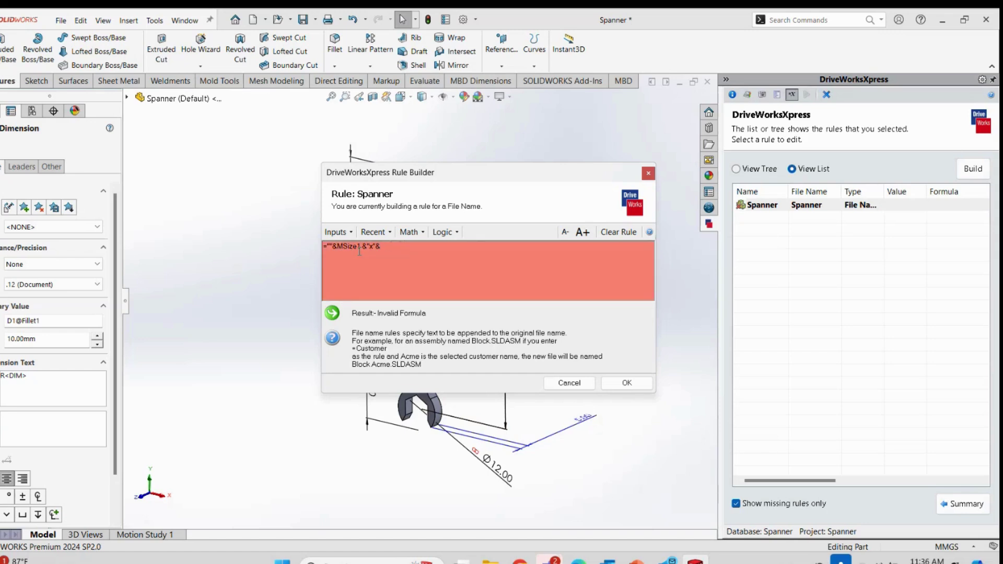
left_click(336, 232)
left_click(356, 260)
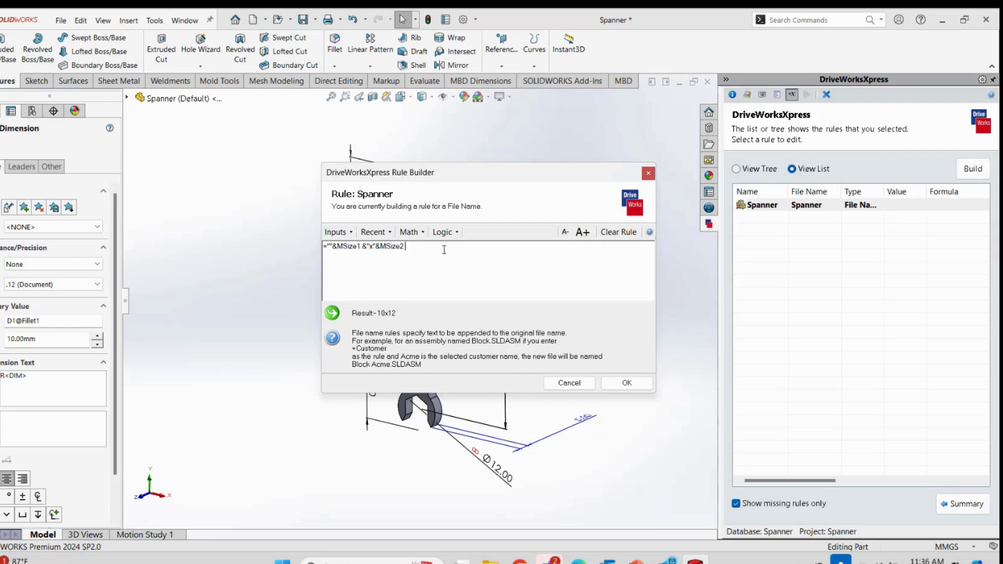
Append &"mm" to the end of the file name rule and accept the rule
type("\"")
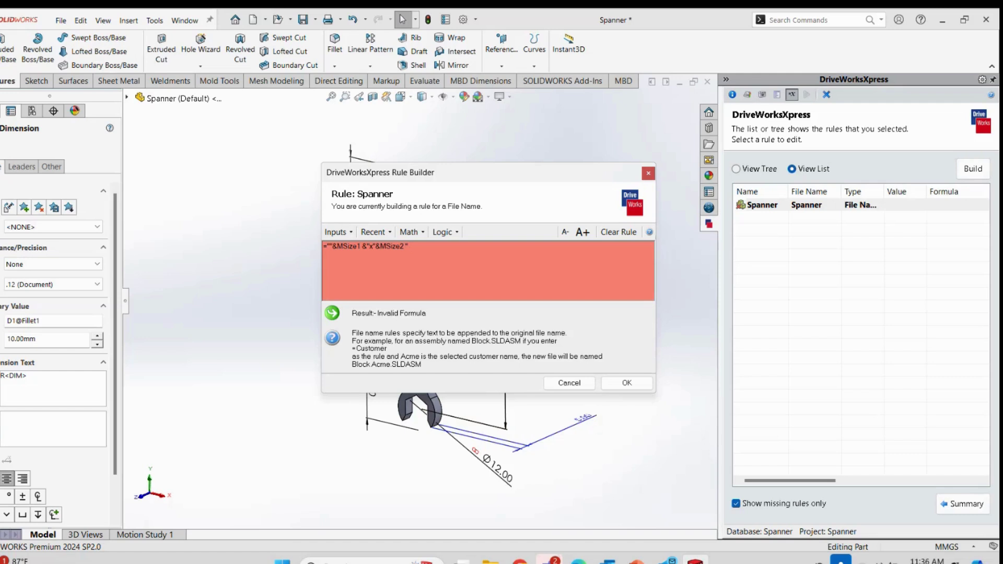
type("mm")
type("&")
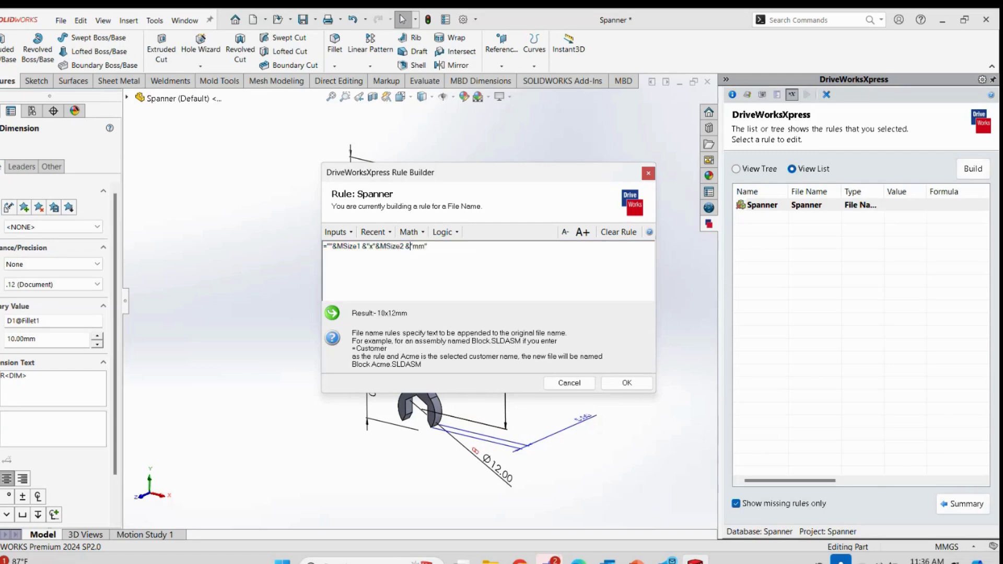
left_click(626, 384)
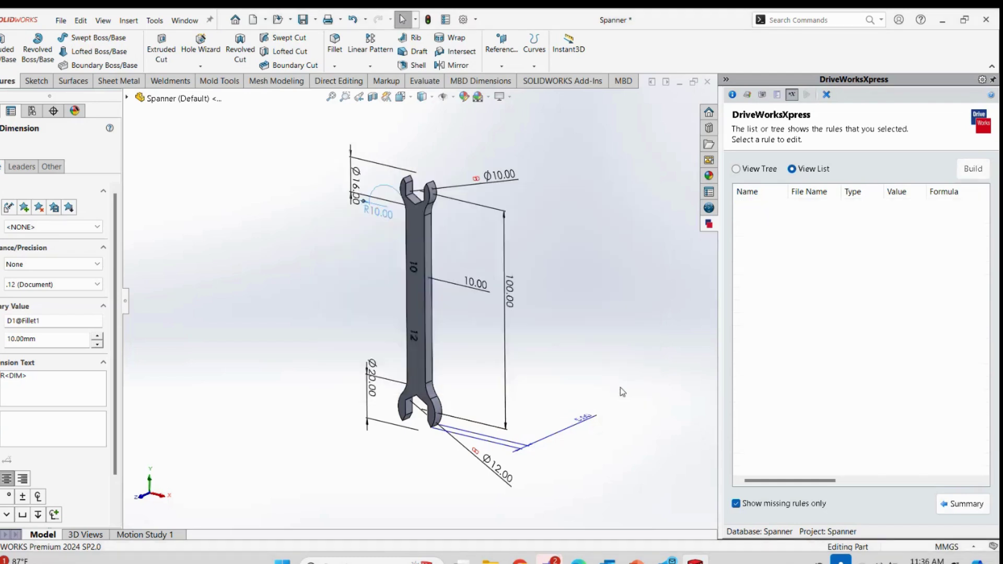
Return to the rules summary, deselect File Names for editing, and run the Spanner project form
left_click(982, 499)
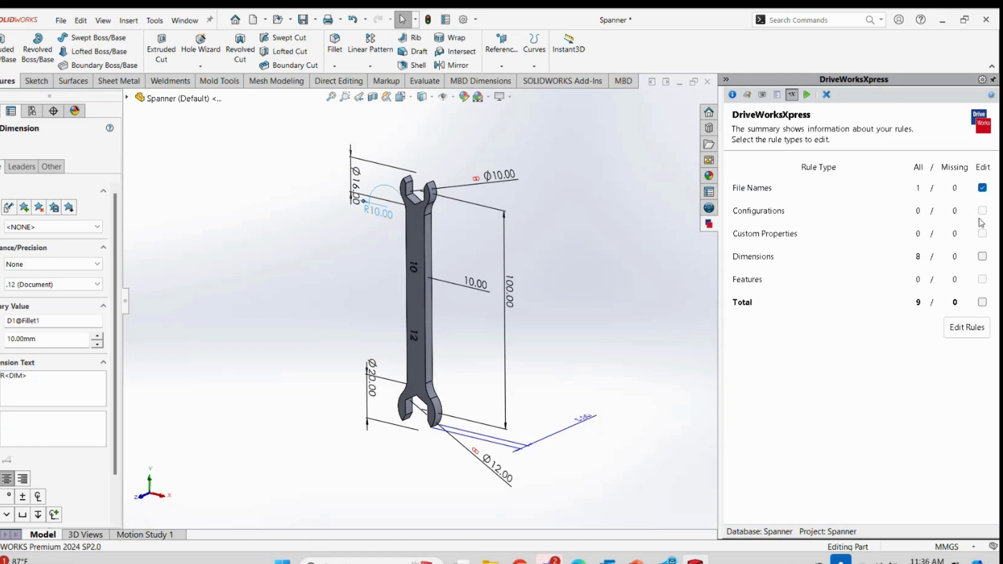
left_click(982, 188)
left_click(808, 94)
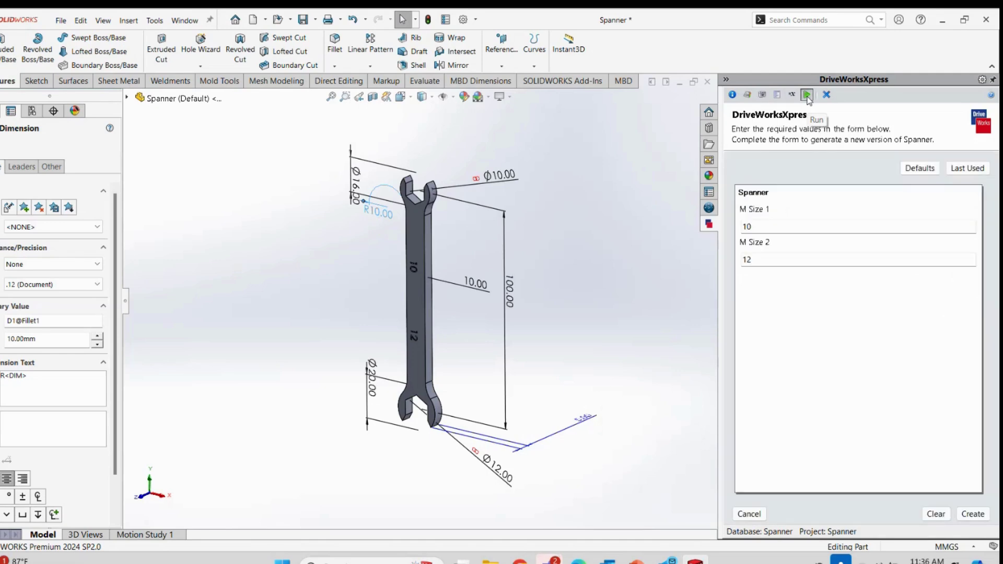
Create a new spanner version with M Size 1 set to 15 and M Size 2 set to 16, and finish the run
double_click(763, 230)
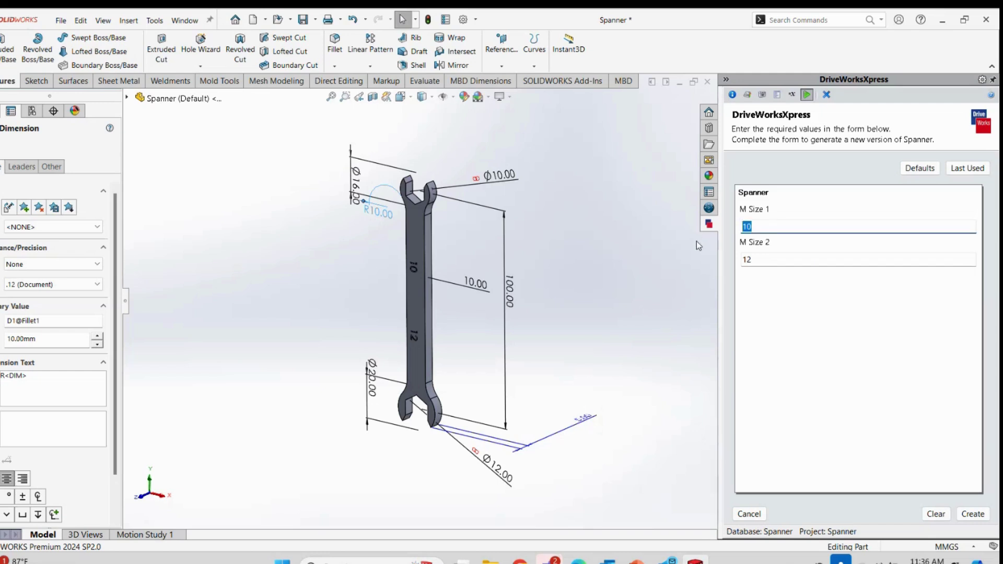
type("15")
double_click(777, 255)
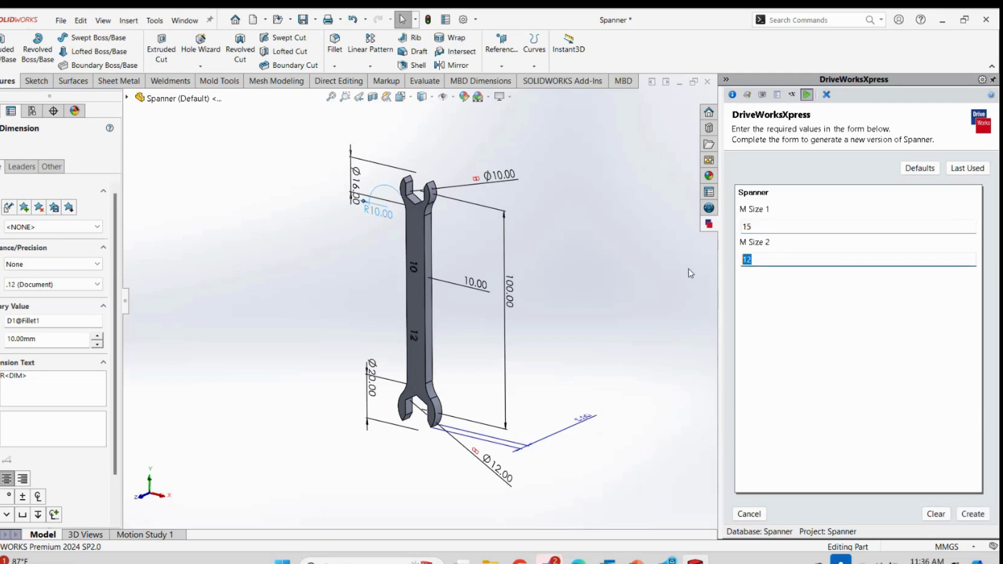
type("16")
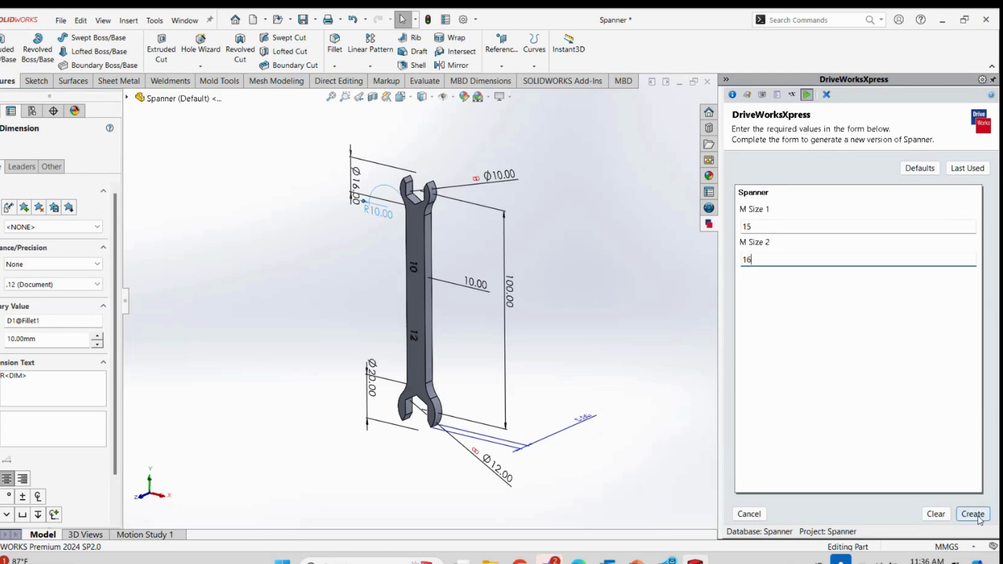
left_click(973, 514)
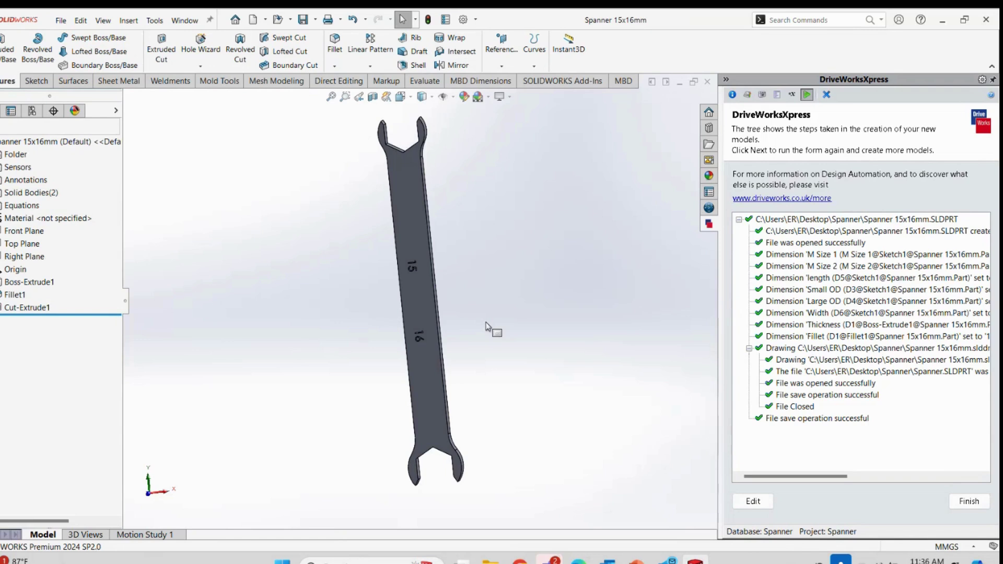
left_click(969, 501)
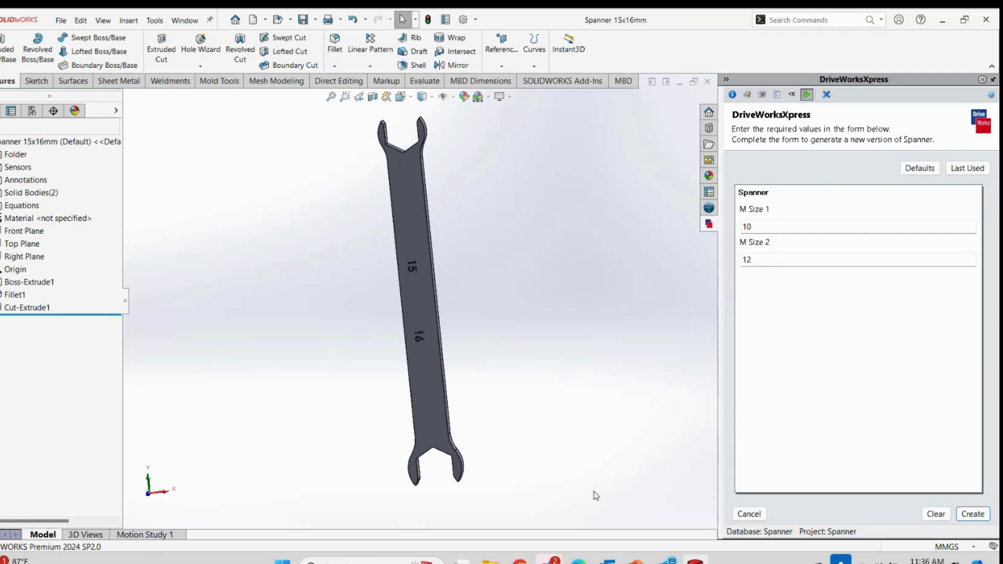
Switch to File Explorer, open the Spanner folder on the Desktop, and enlarge the file icons to check the generated files
mouse_move(490, 561)
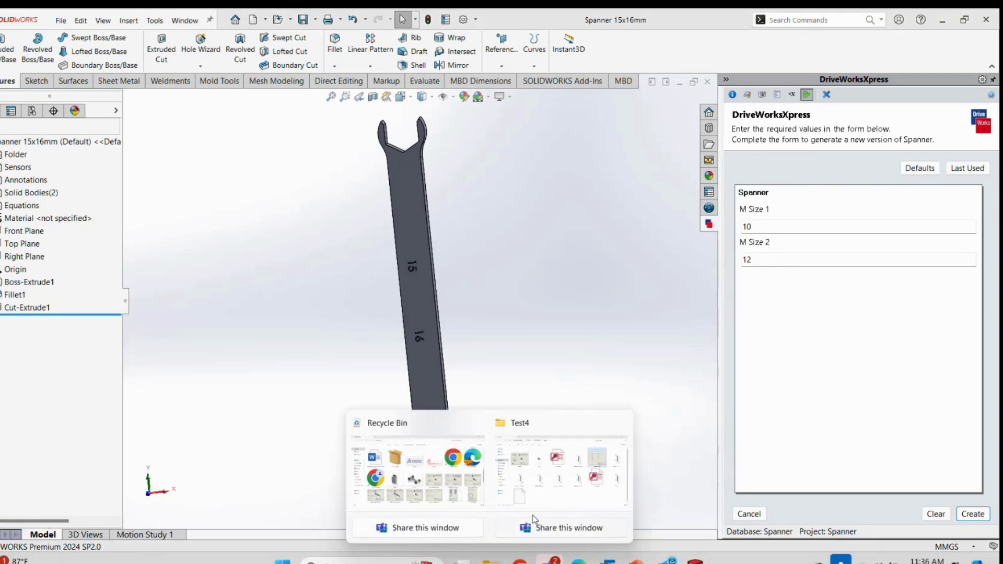
left_click(560, 480)
left_click(23, 199)
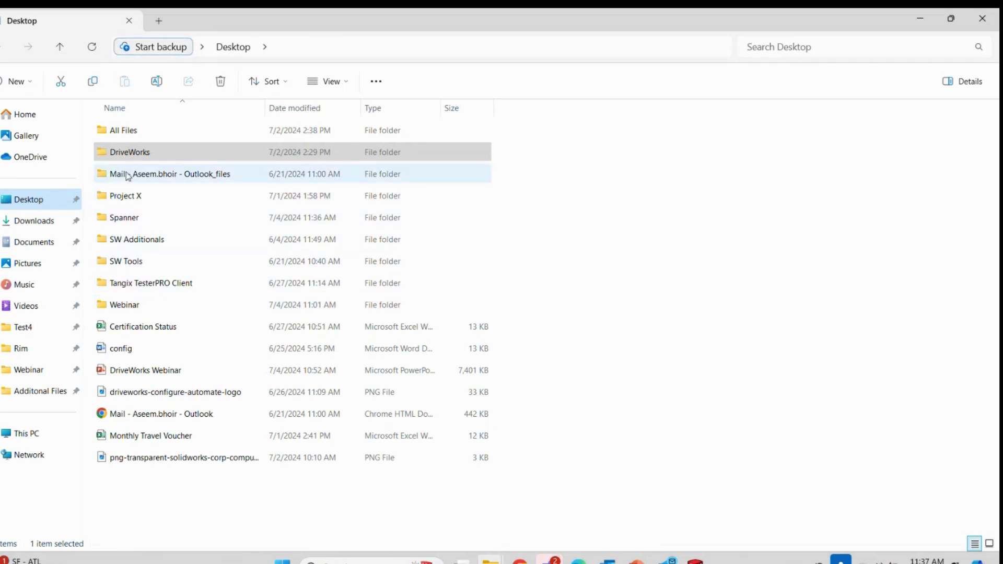
double_click(125, 218)
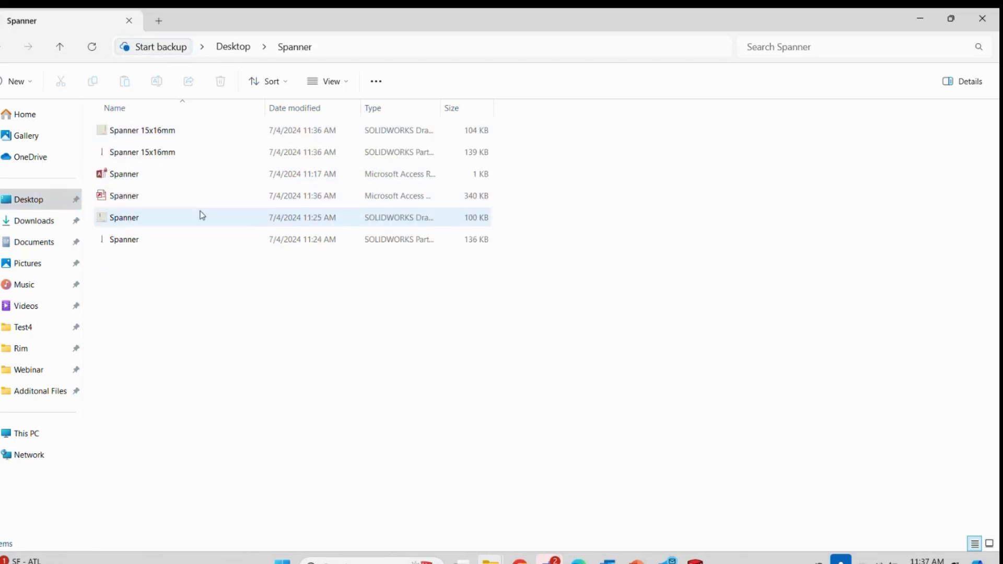
scroll(264, 277, "up", 2, "ctrl")
scroll(268, 284, "up", 4, "ctrl")
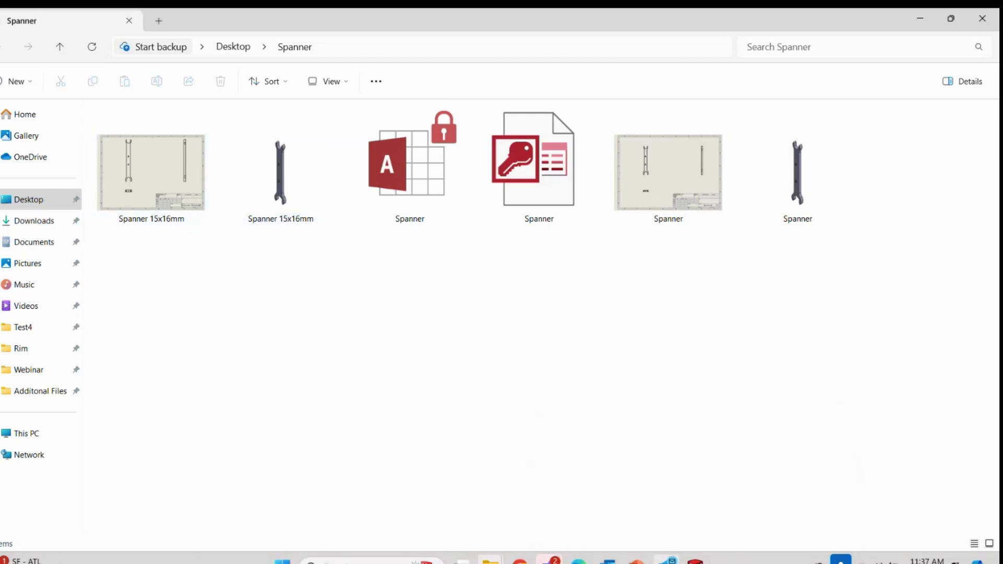
Switch back to the original Spanner part in SOLIDWORKS and create a version with M Size 1 of 20 and M Size 2 of 22
left_click(695, 562)
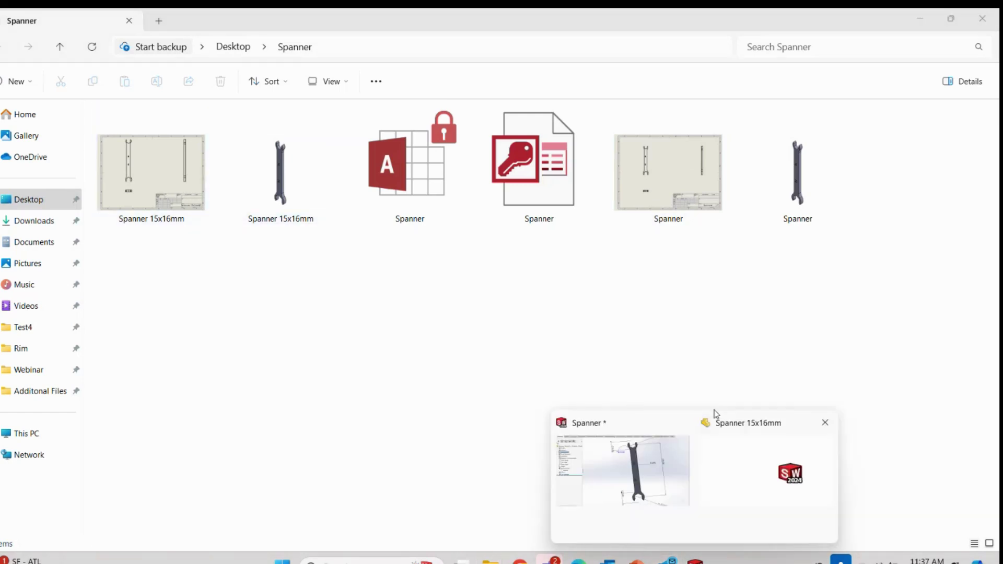
left_click(660, 463)
left_click(660, 463)
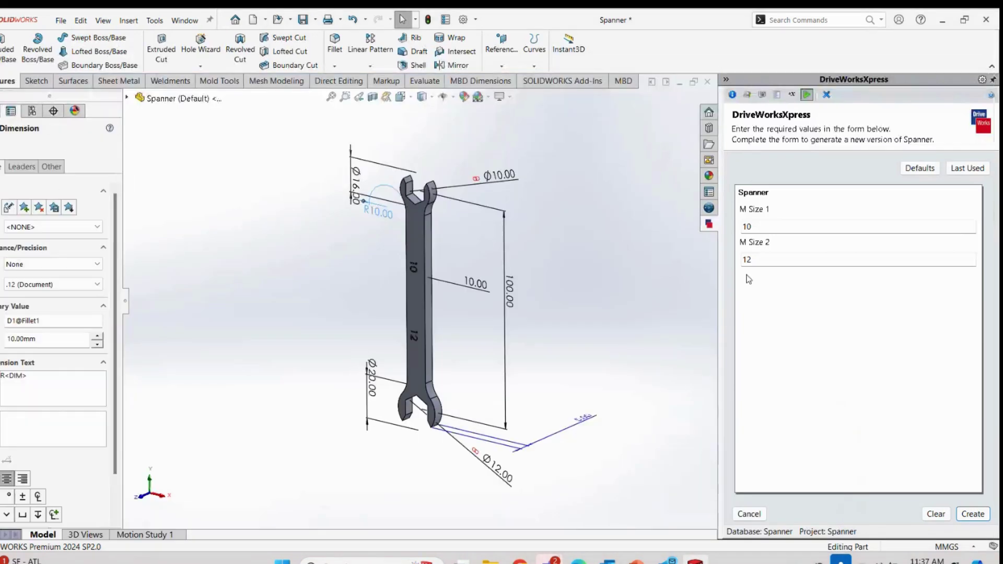
double_click(766, 231)
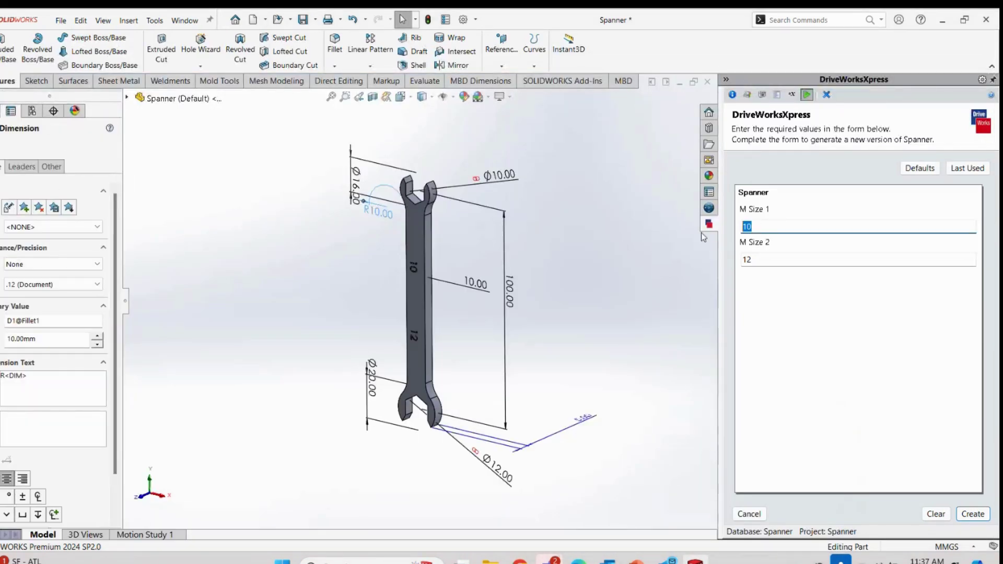
type("20")
key("Tab")
double_click(749, 260)
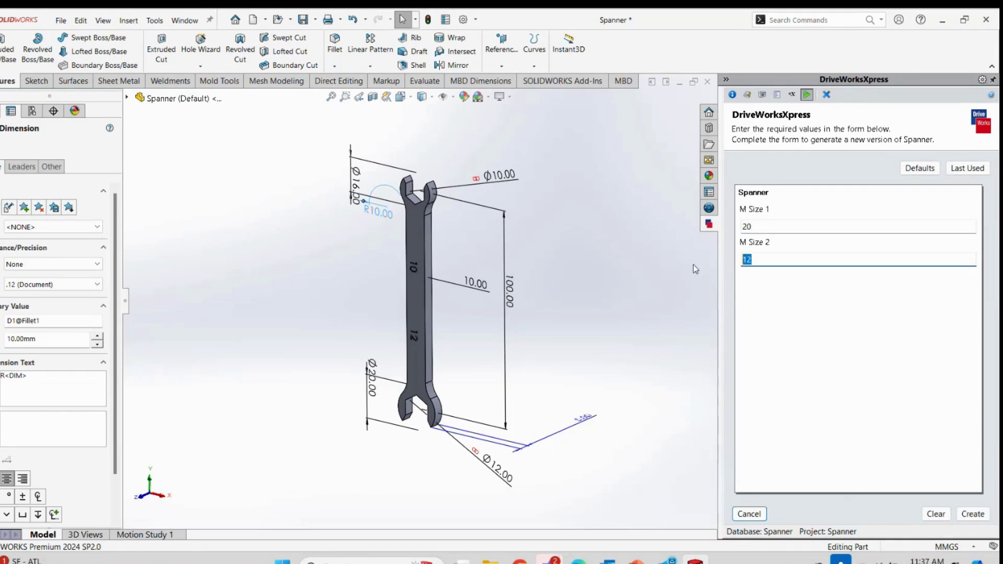
type("22")
left_click(972, 514)
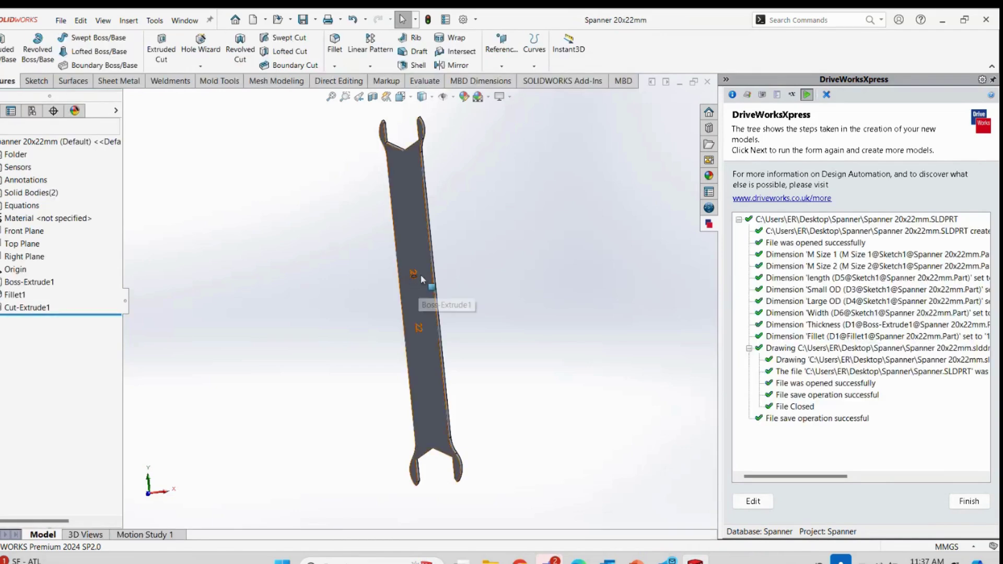
scroll(418, 276, "down", 5)
middle_click_drag(414, 296, 512, 364)
scroll(512, 364, "up", 5)
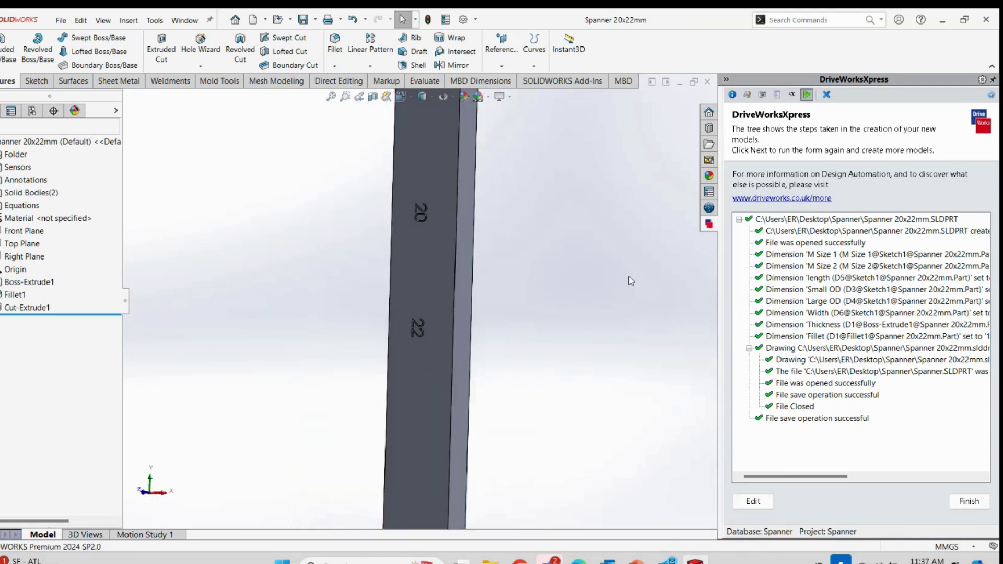
Change the DriveWorksXpress database to Final in the Rim folder under Desktop > DriveWorks
left_click(733, 96)
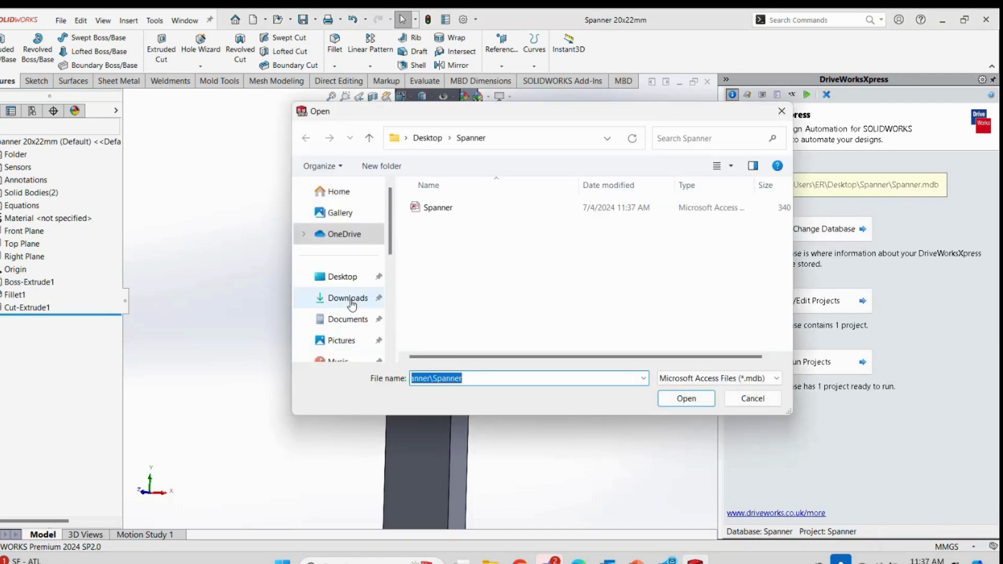
left_click(339, 276)
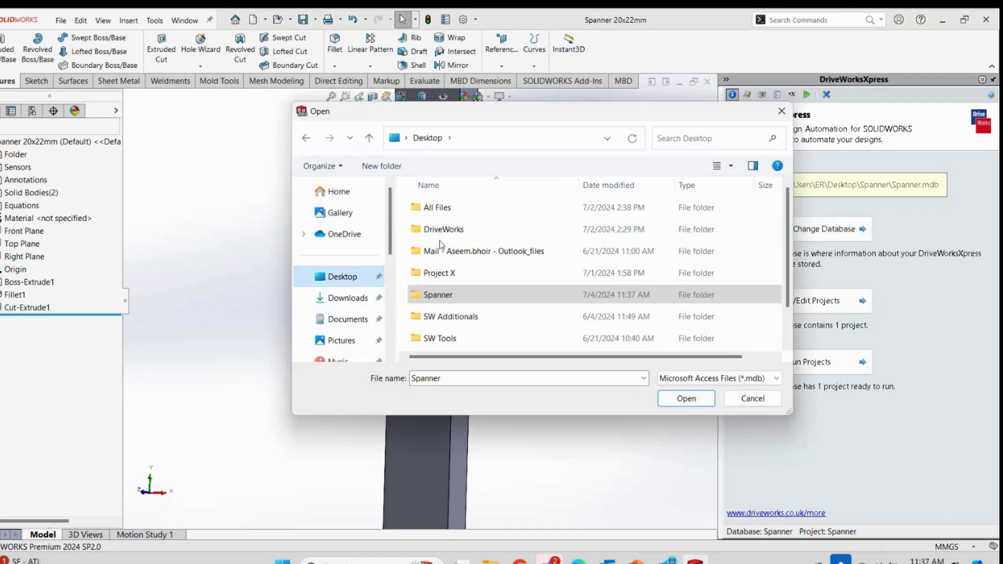
double_click(442, 229)
double_click(445, 252)
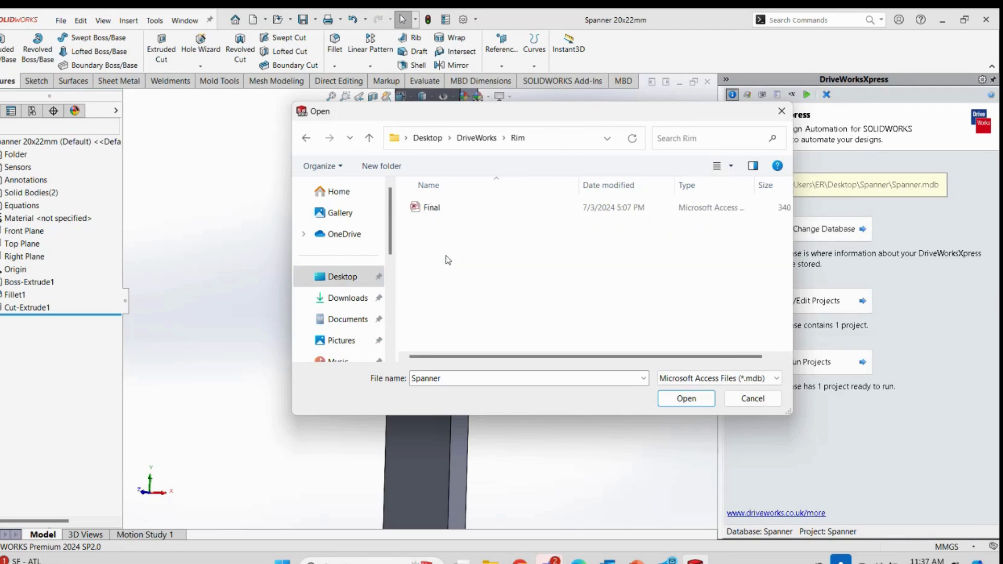
left_click(465, 211)
left_click(681, 399)
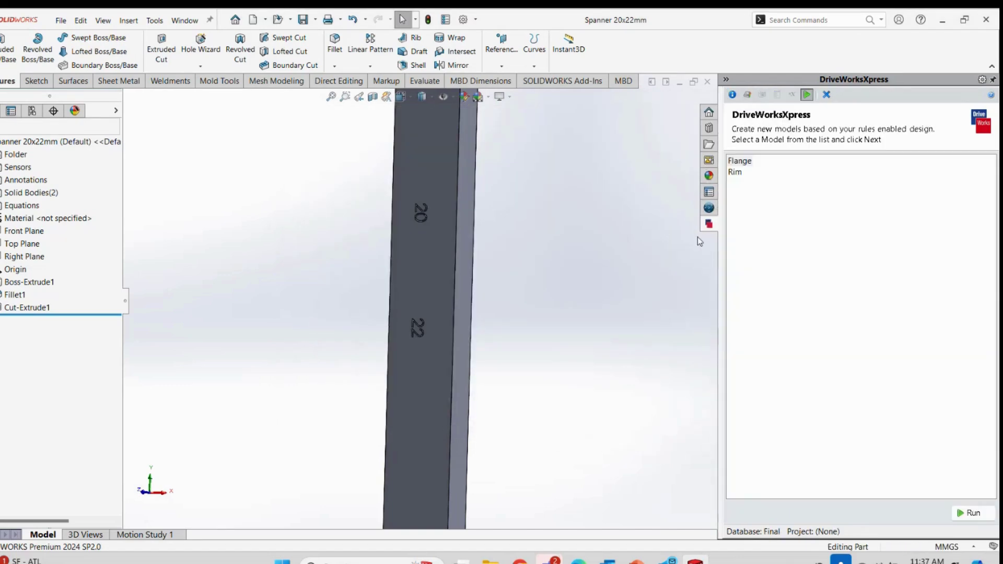
Run the Rim project and set its OD to 400 and ID to 15
left_click(736, 172)
left_click(970, 513)
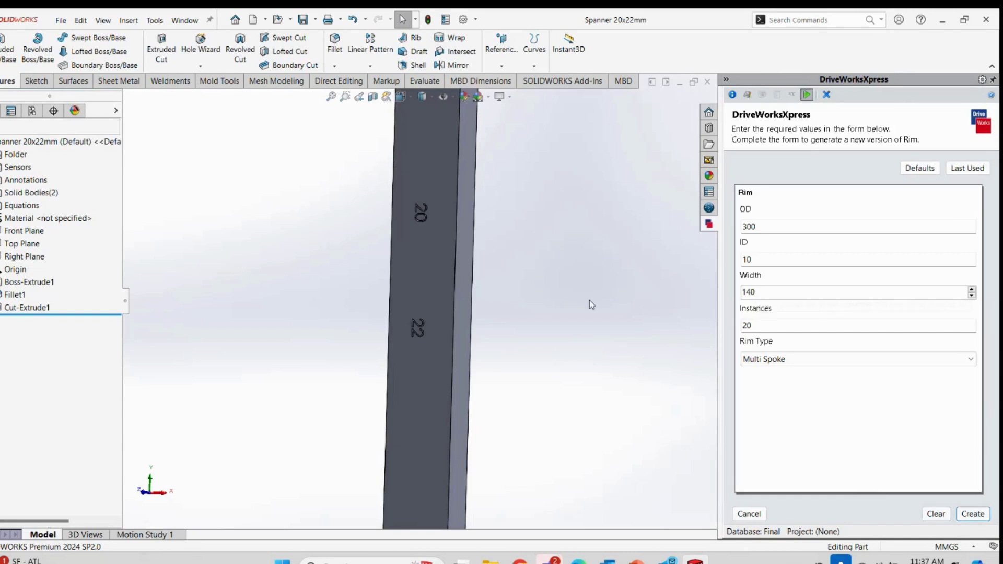
scroll(589, 300, "down", 3)
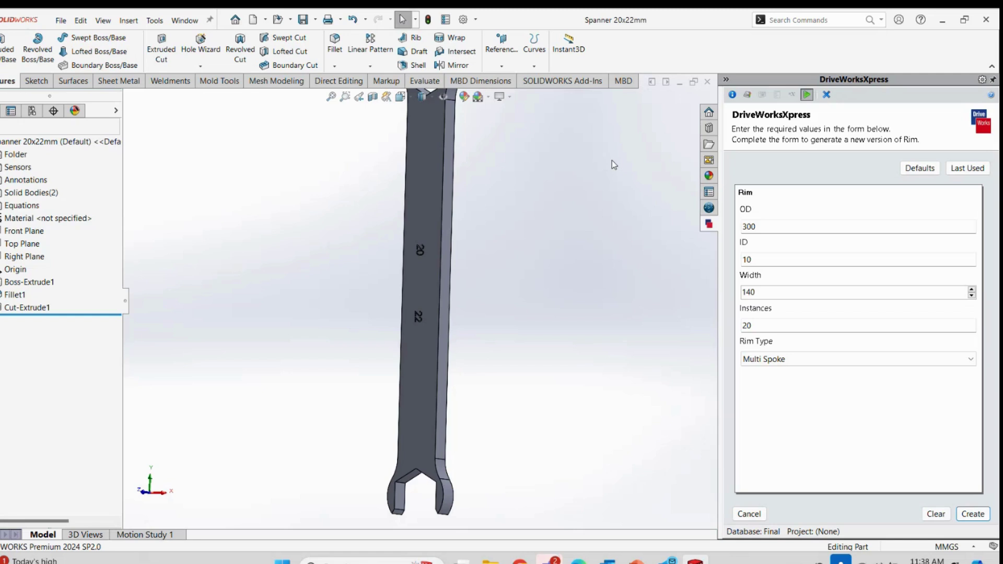
double_click(769, 226)
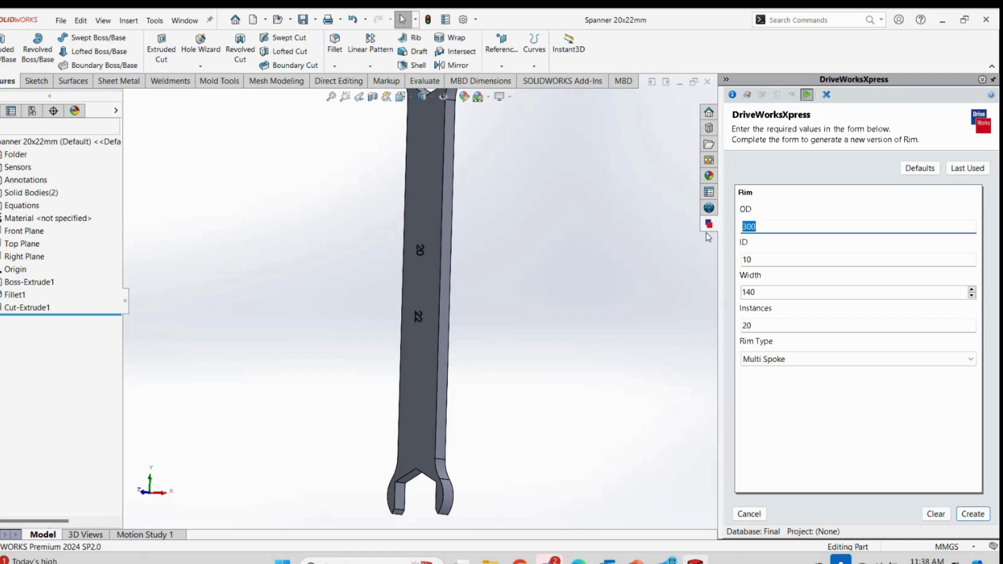
type("400")
left_click(775, 259)
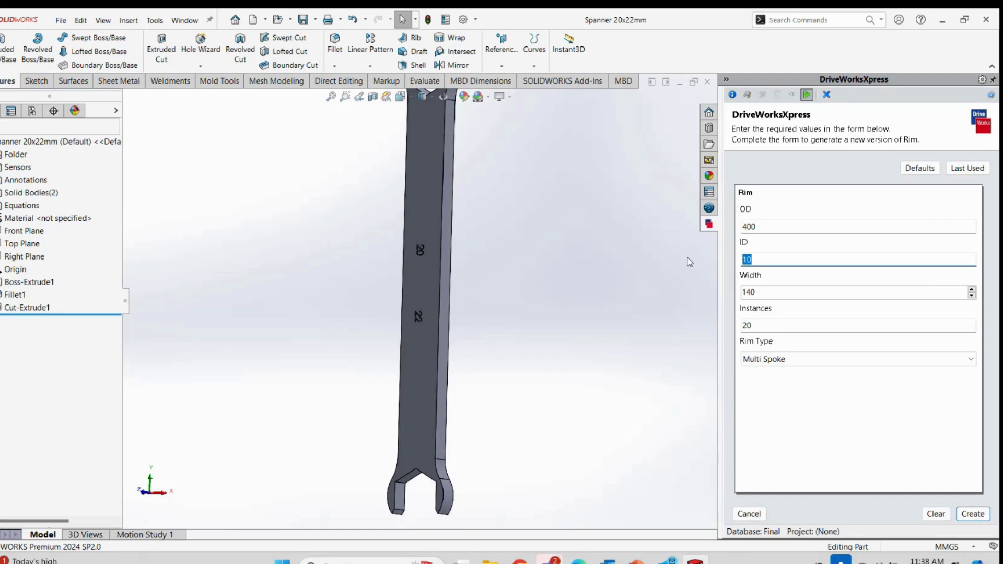
type("15")
Set the rim's width to 150 and instances to 18, keep the Multi Spoke type, and create the model
left_click(972, 291)
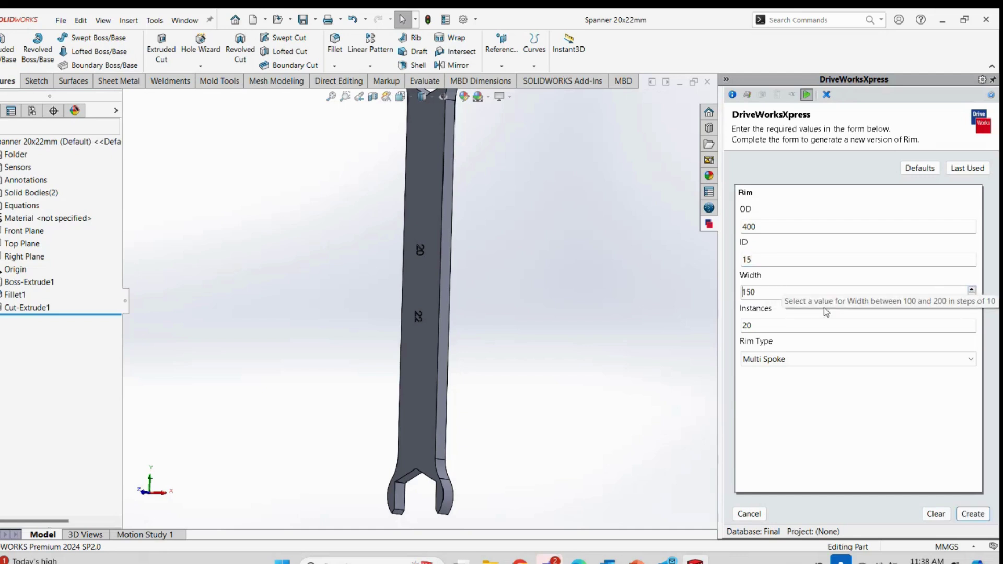
left_click(795, 325)
type("18")
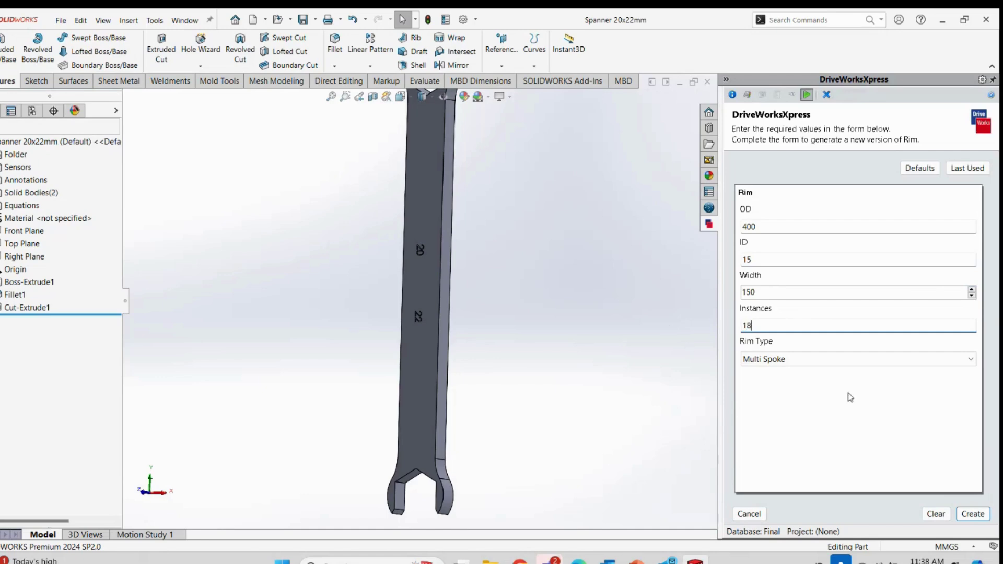
left_click(853, 360)
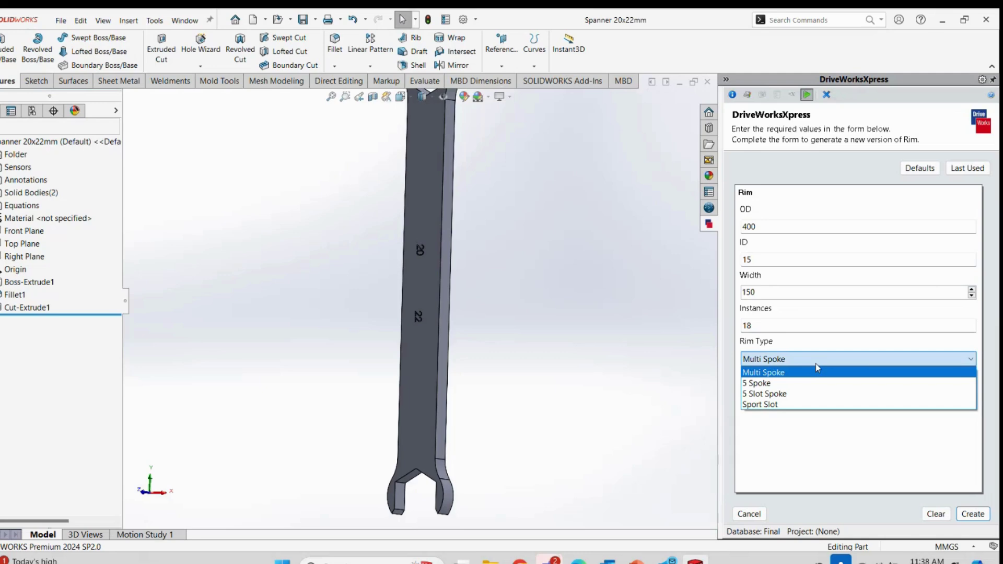
left_click(788, 371)
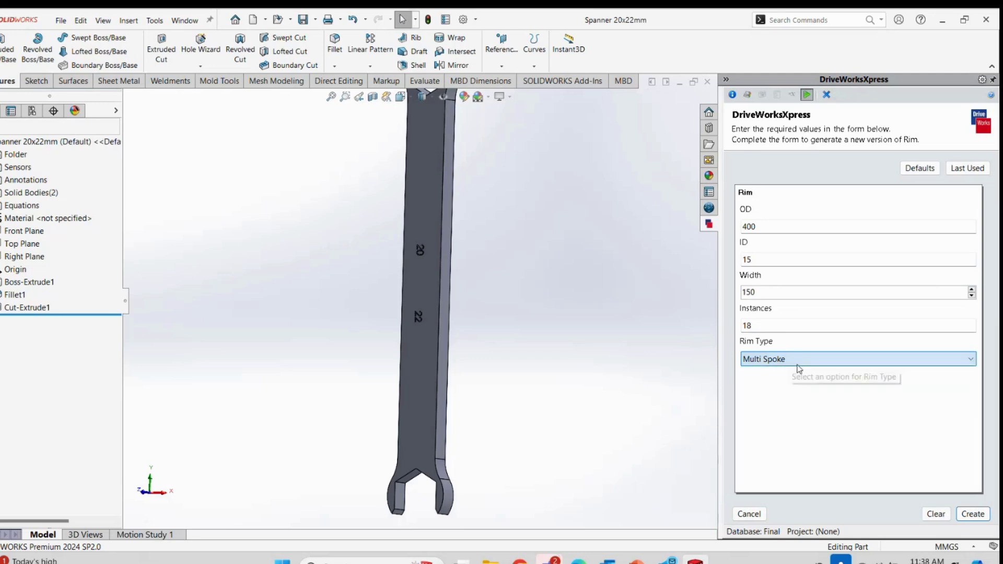
left_click(973, 514)
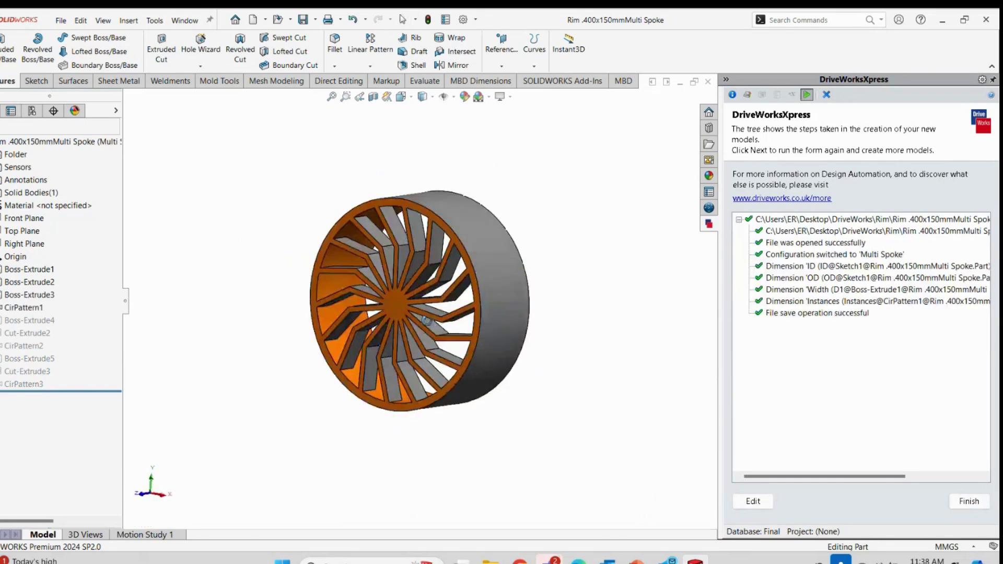
Preview the 400 mm rim's 5Slot Spokes configuration, reactivate Multi Spoke, and return to the feature tree
left_click(32, 110)
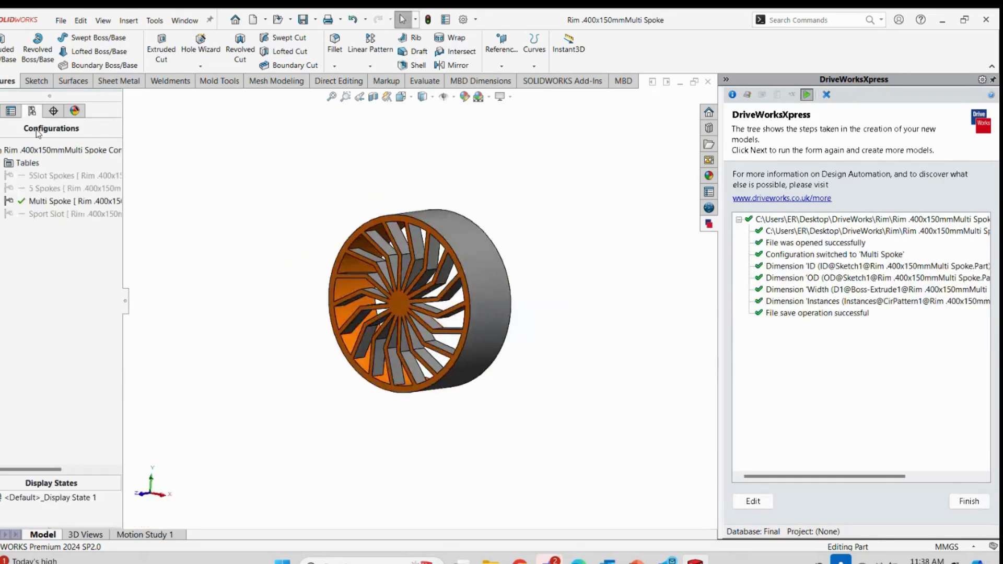
double_click(50, 176)
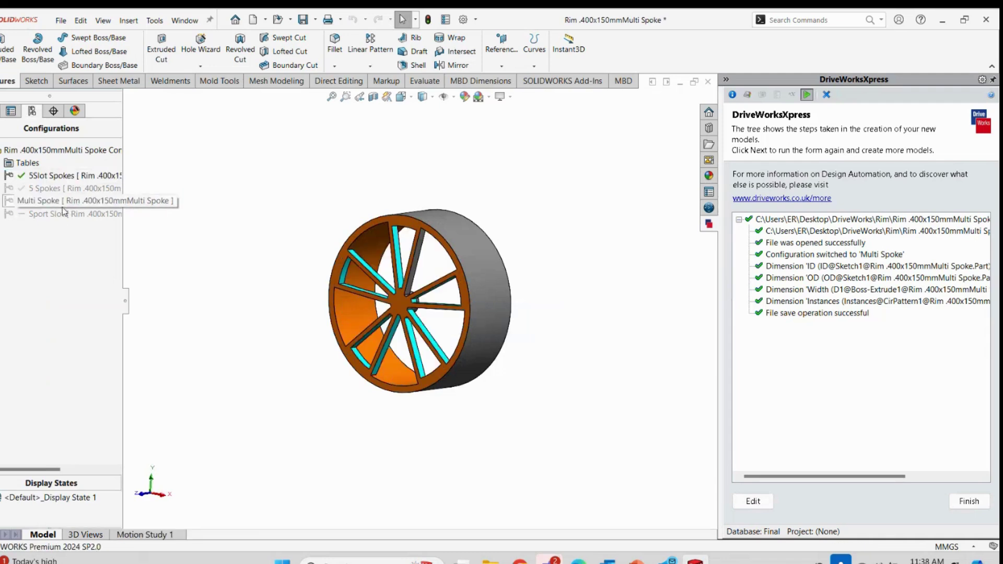
left_click(489, 297)
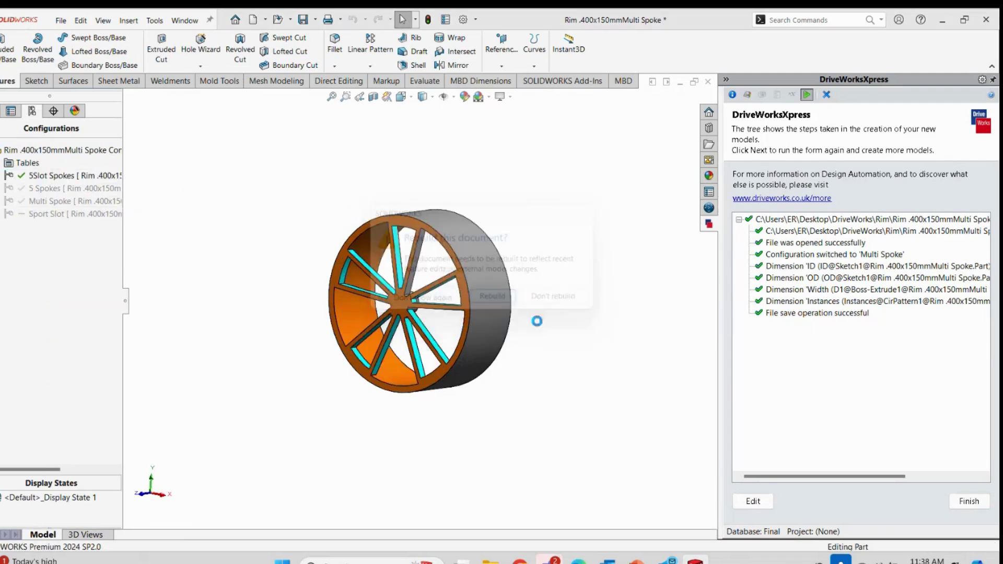
double_click(50, 201)
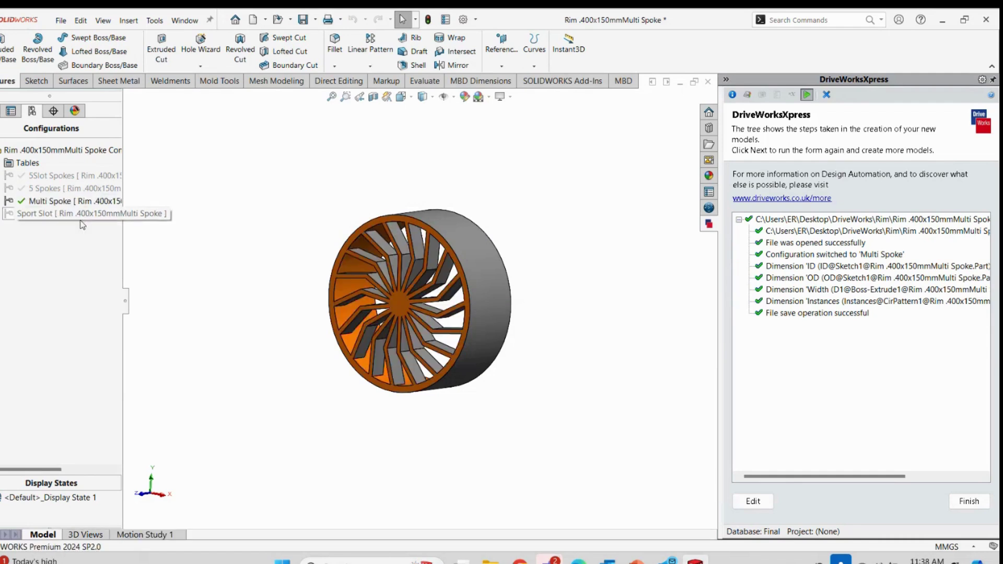
left_click(11, 111)
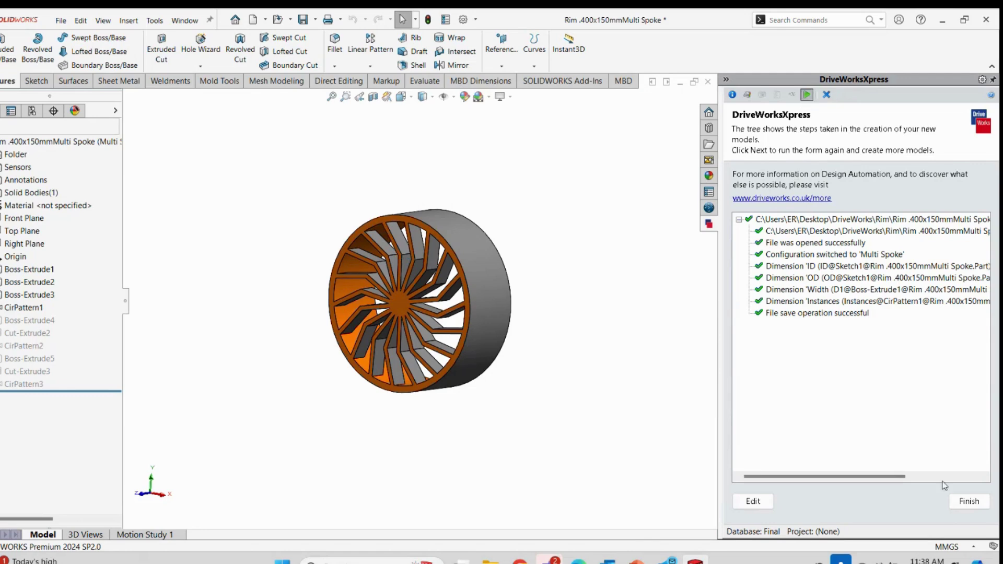
Finish the run and start the Rim project again with OD 200, ID left at 10 and width 150
left_click(968, 501)
left_click(738, 173)
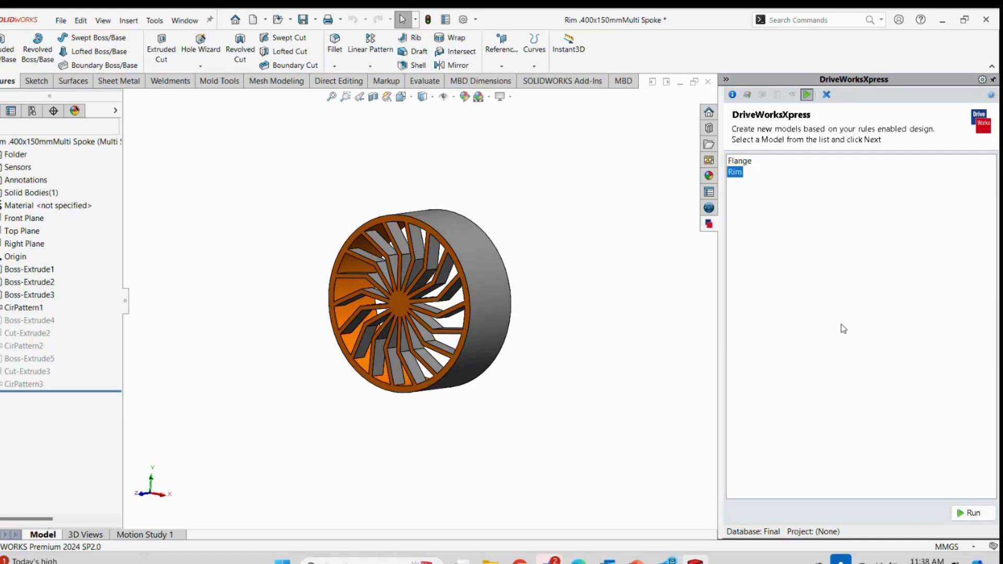
left_click(971, 513)
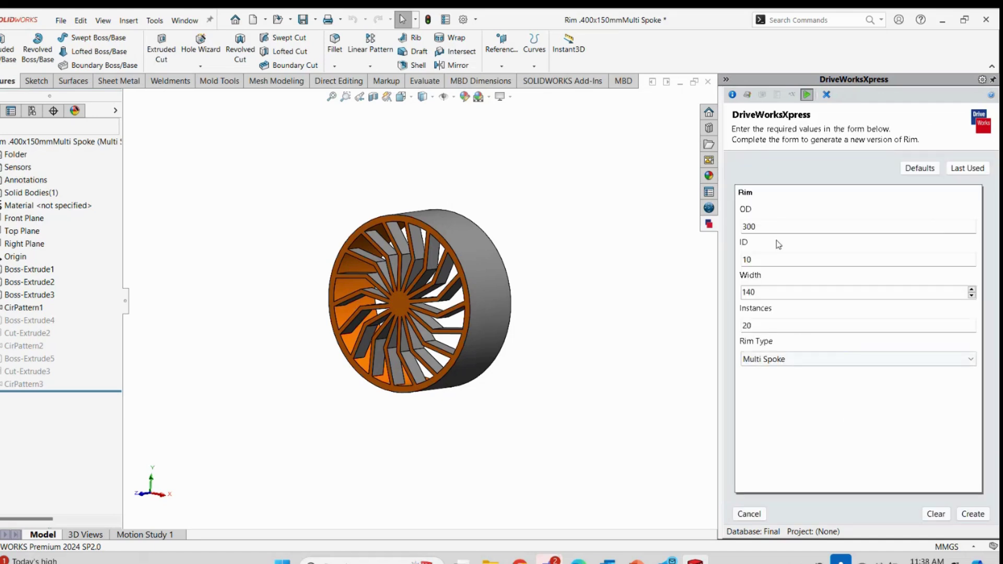
type("200")
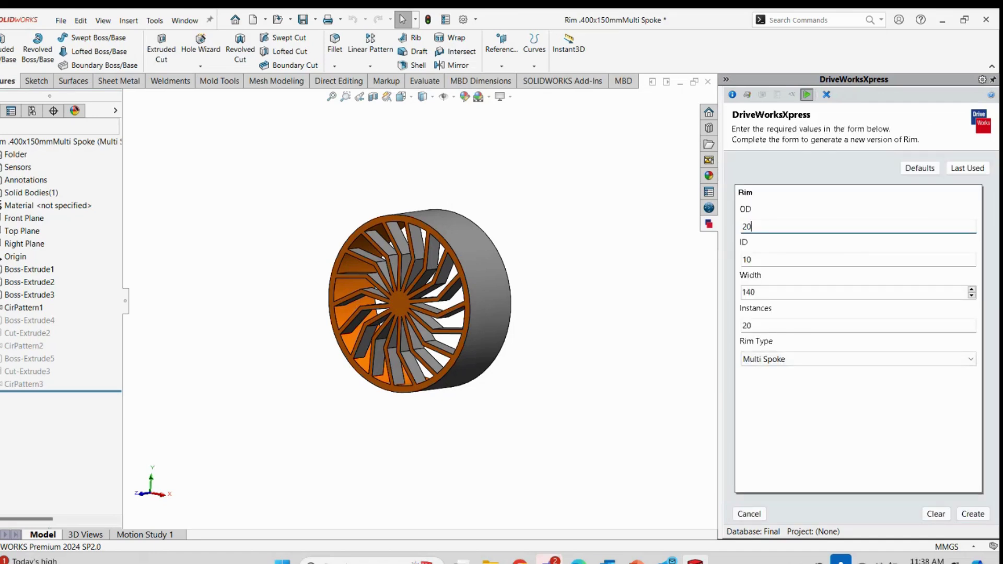
left_click(793, 260)
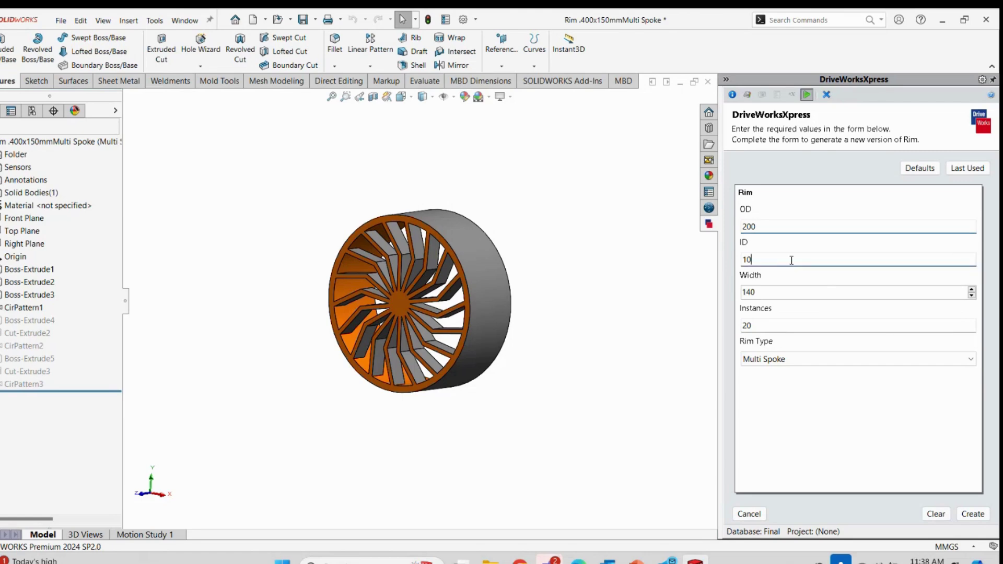
left_click(972, 290)
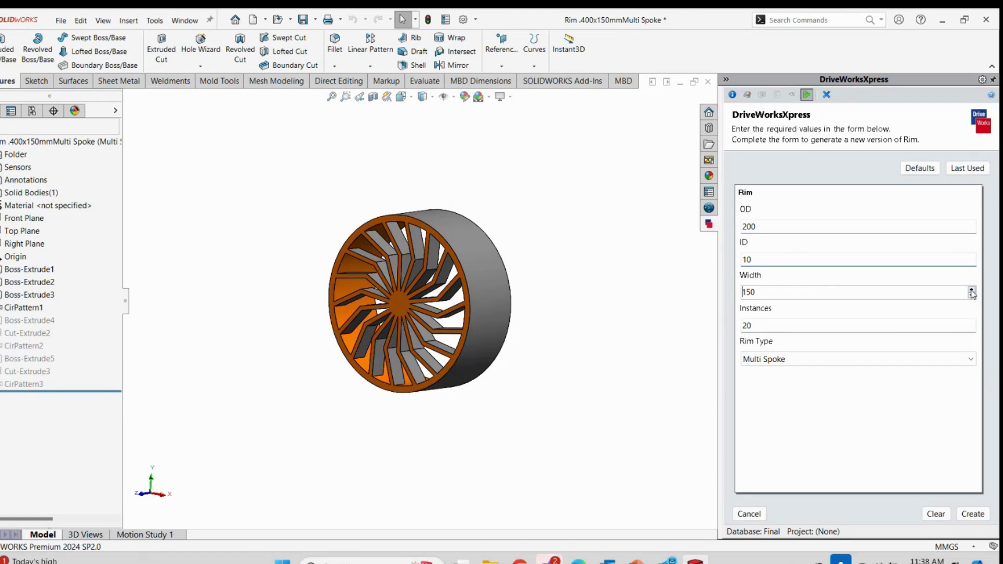
Set the instances to 15 and the rim type to 5 Slot Spoke, and create the new rim
left_click(819, 323)
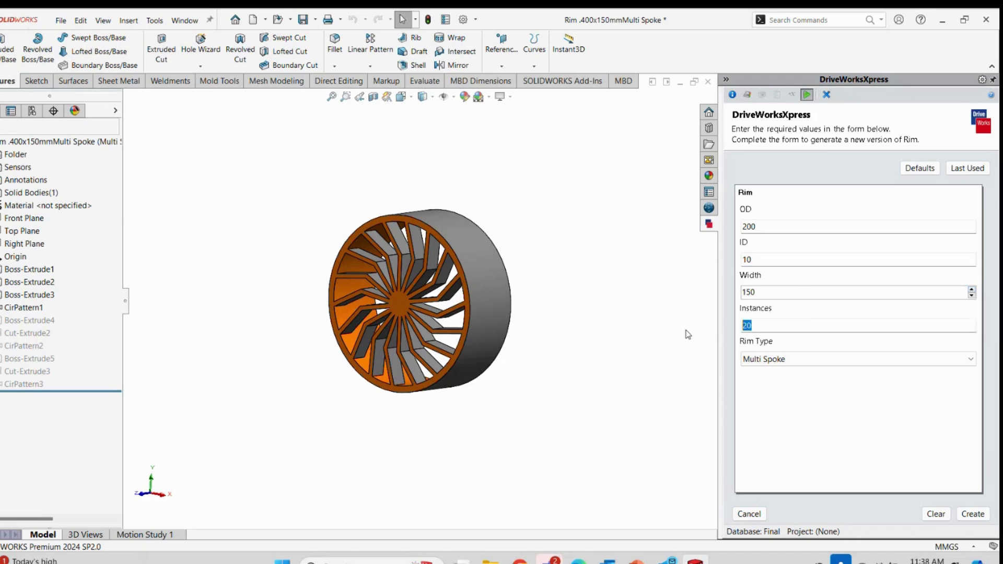
type("15")
left_click(850, 360)
left_click(850, 368)
left_click(834, 362)
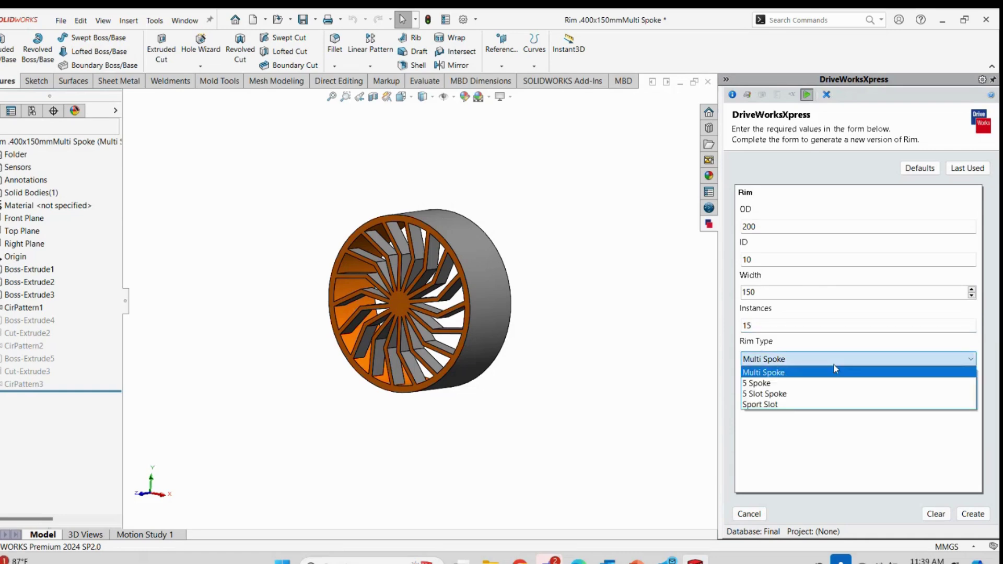
left_click(767, 395)
left_click(970, 512)
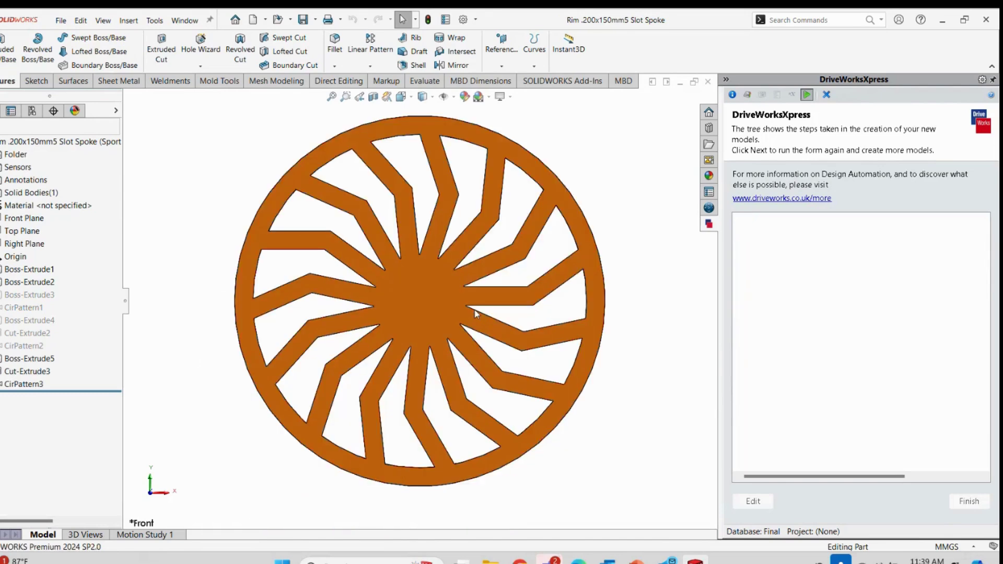
Examine the 200 mm rim and open the Boss-Extrude1 definition to check its dimensions, leaving it without changes
middle_click_drag(412, 312, 435, 278)
left_click(444, 264)
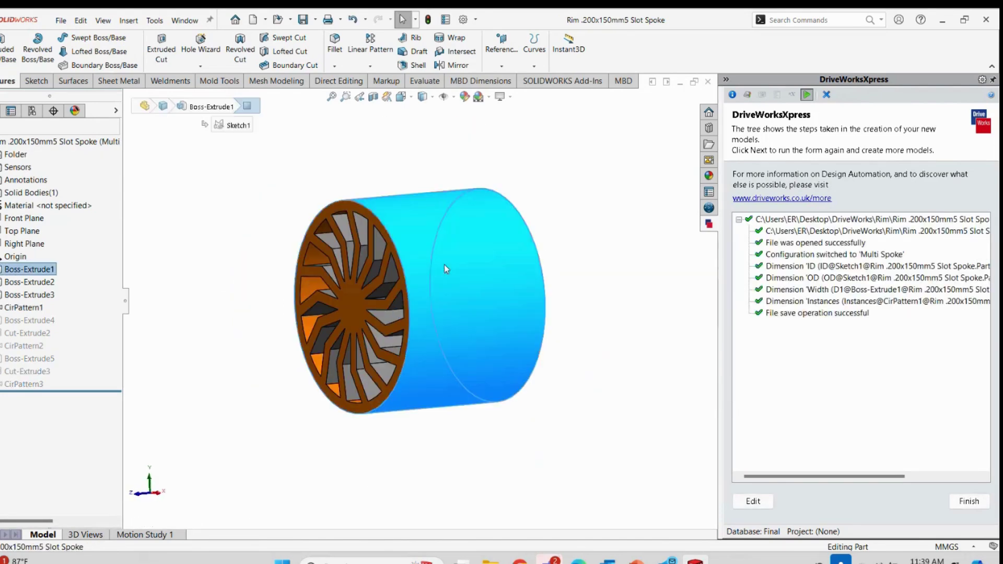
left_click(9, 272)
left_click(10, 269)
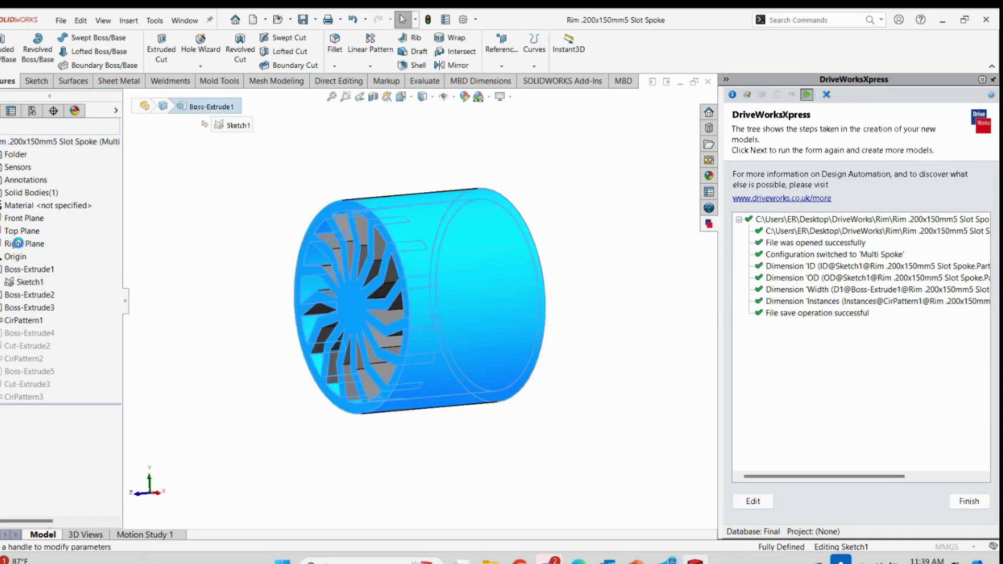
left_click(19, 251)
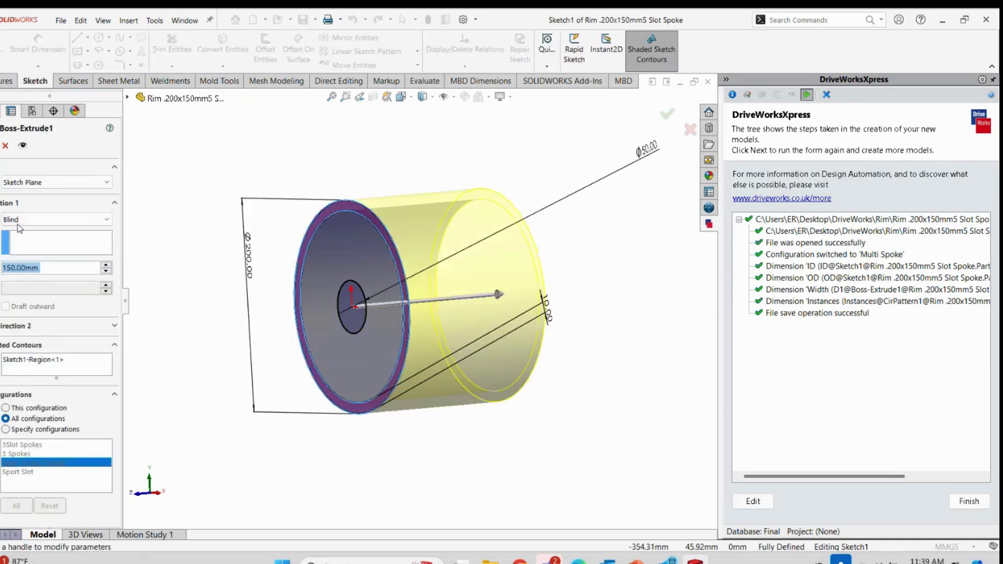
left_click(6, 145)
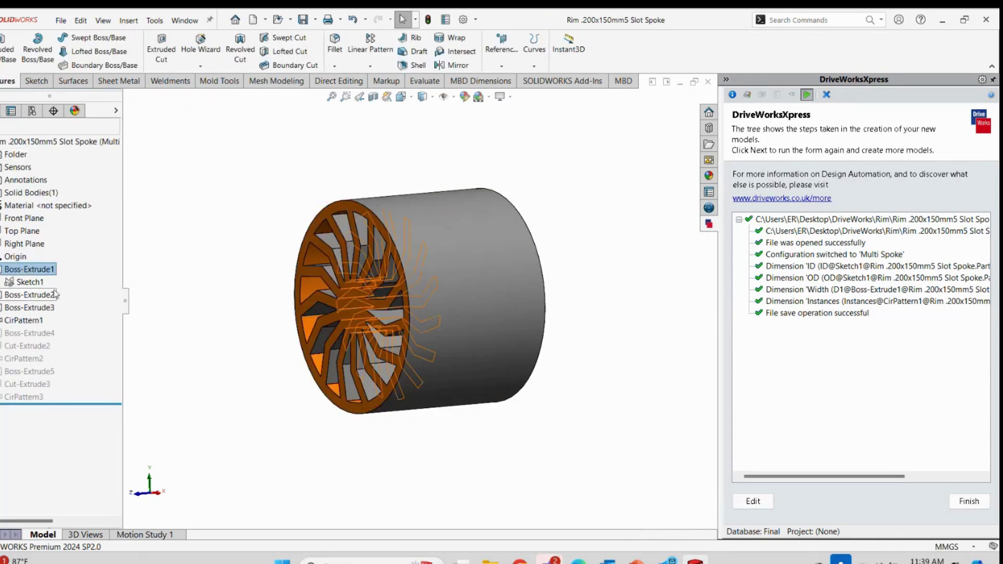
left_click(21, 307)
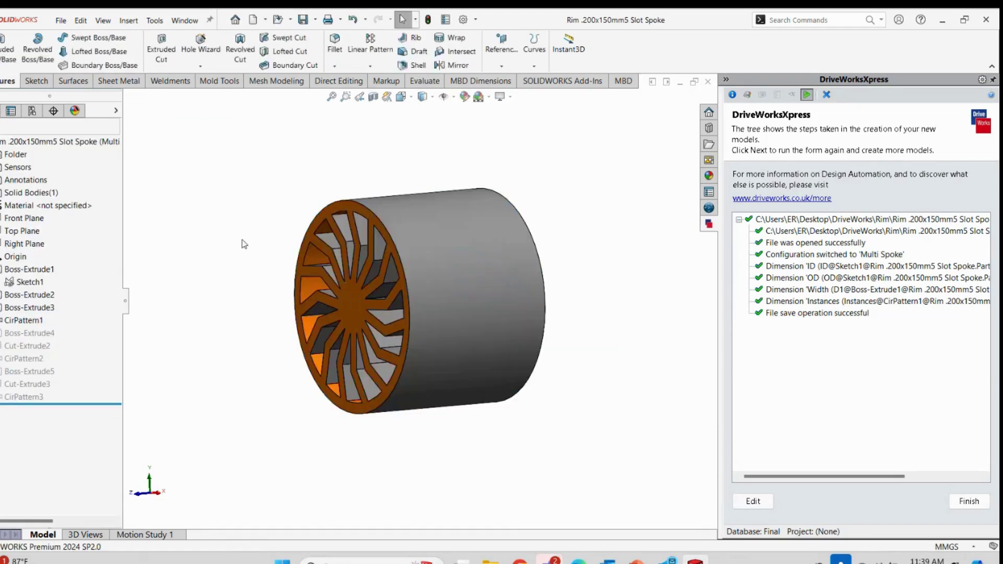
Preview the 200 mm rim's 5 Spokes, 5Slot Spokes and Sport Slot configurations, and reactivate Multi Spoke
left_click(32, 110)
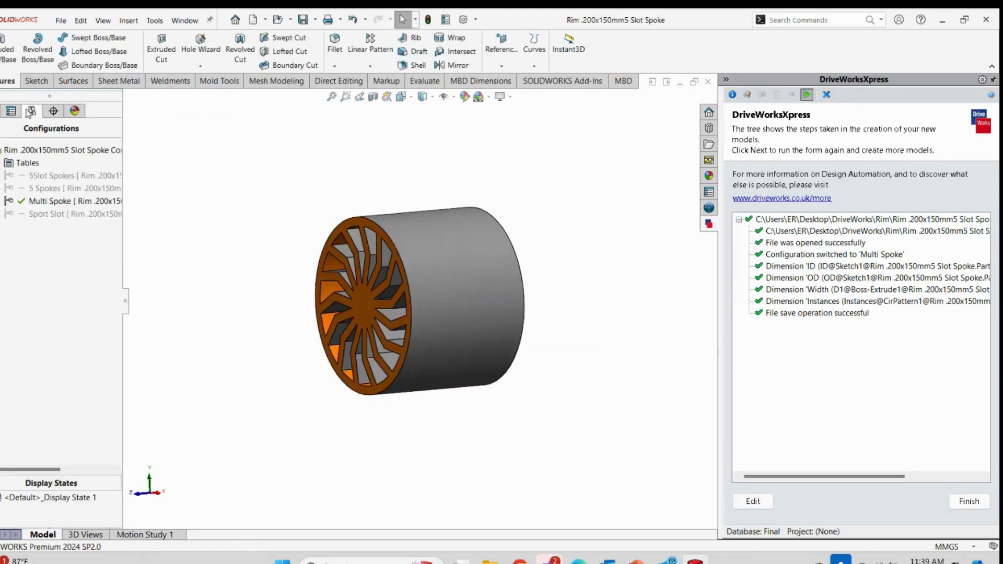
double_click(63, 188)
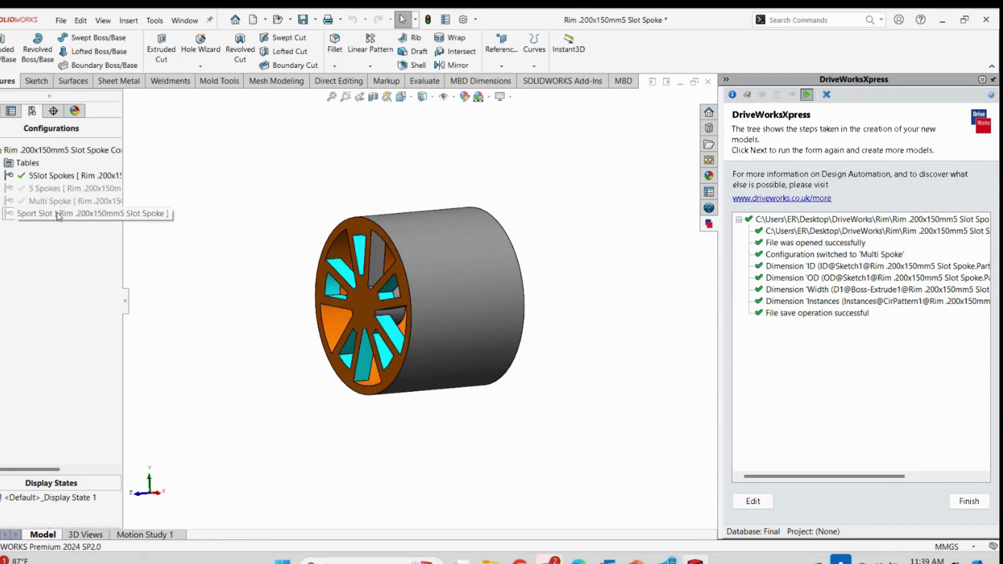
double_click(54, 213)
left_click(487, 298)
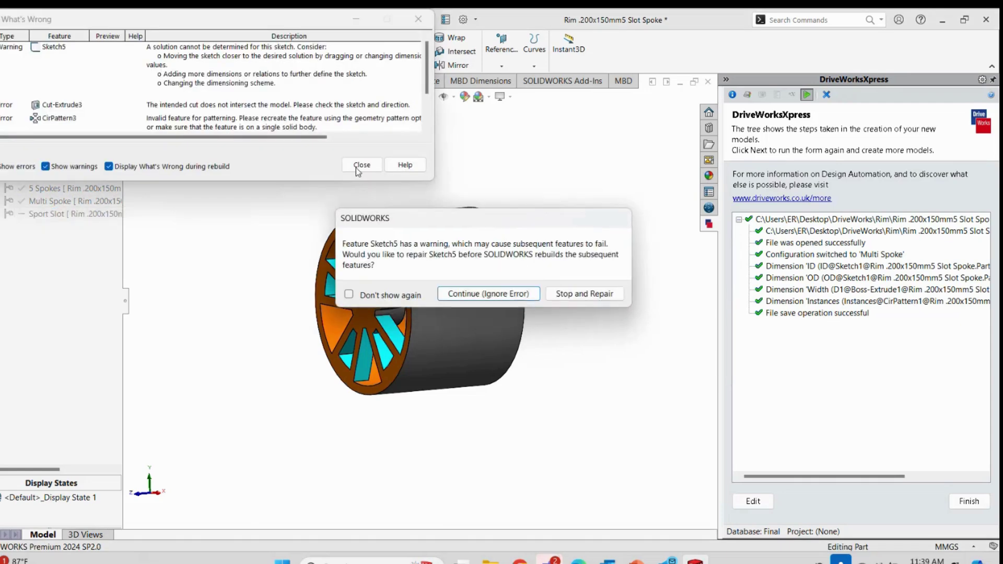
left_click(586, 293)
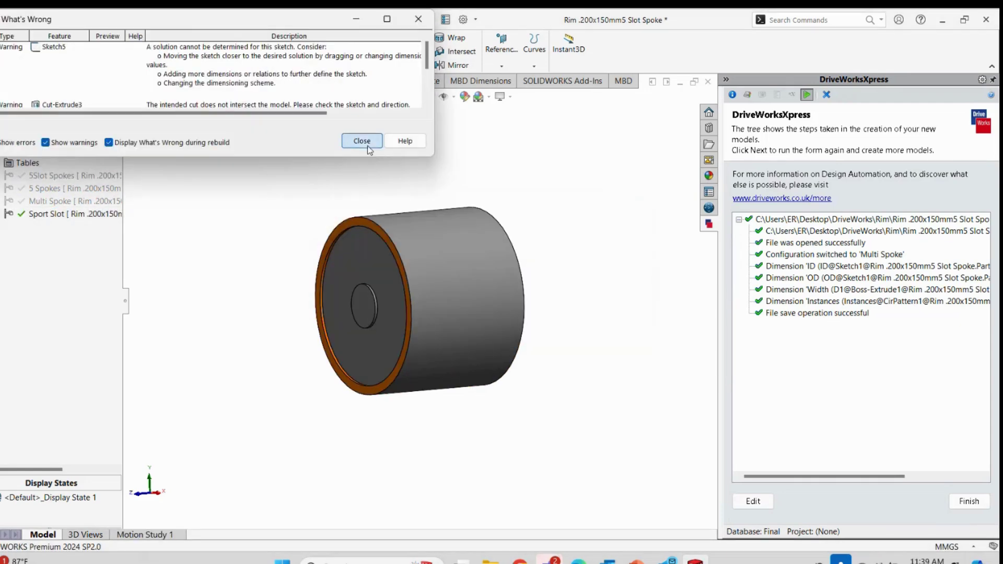
left_click(362, 140)
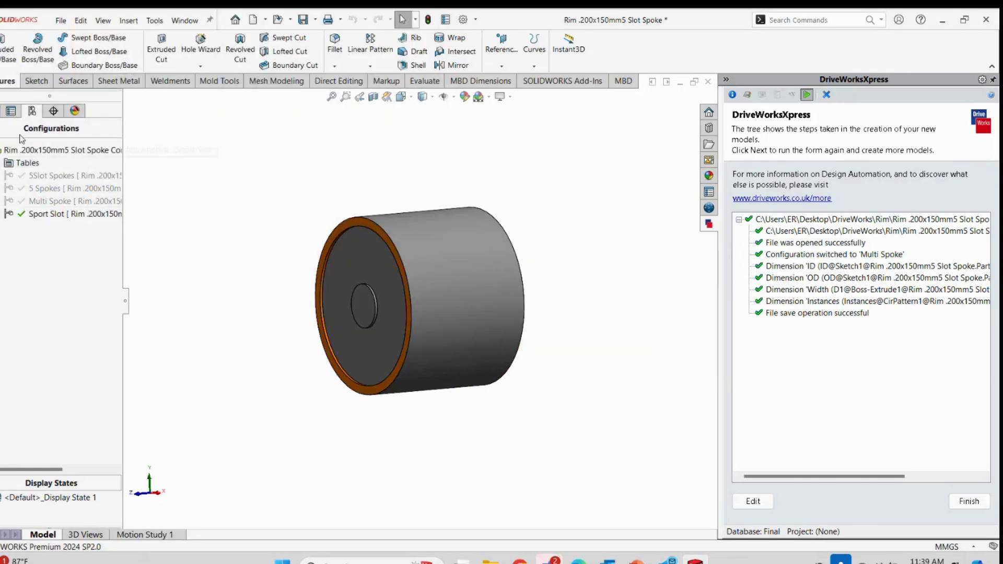
double_click(47, 201)
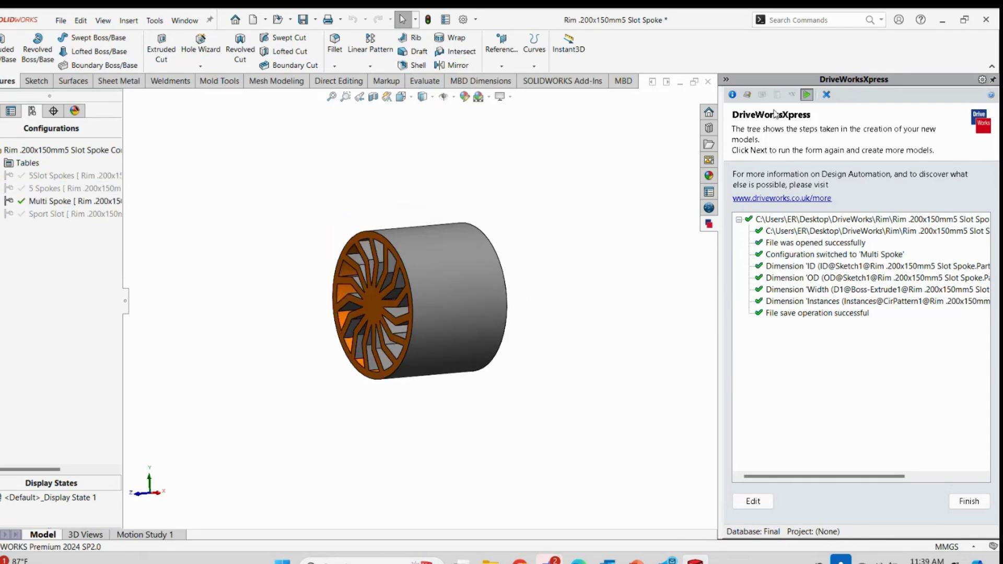
Return to the DriveWorksXpress start page and view the rim from a slightly different angle
left_click(732, 95)
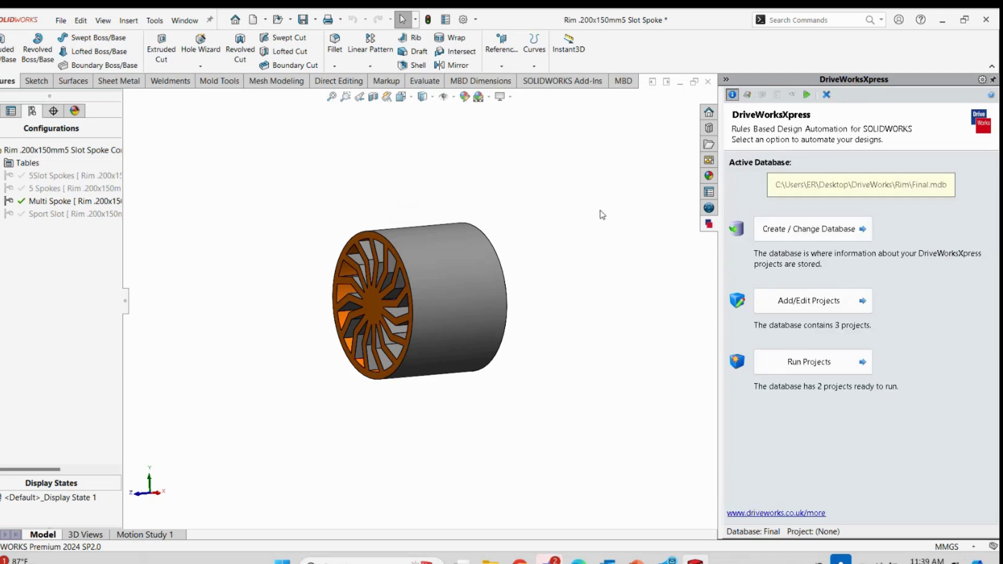
middle_click_drag(601, 214, 491, 302)
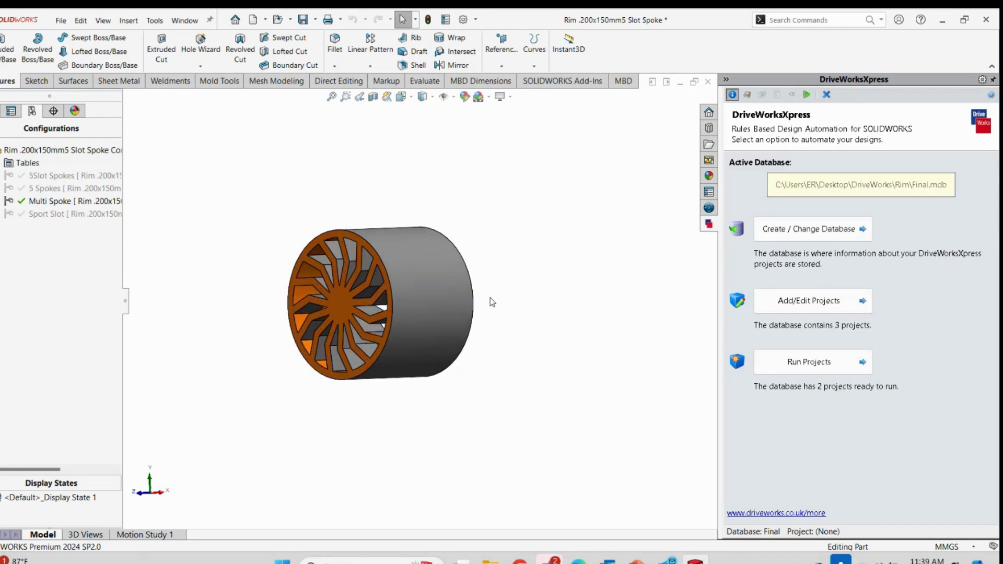